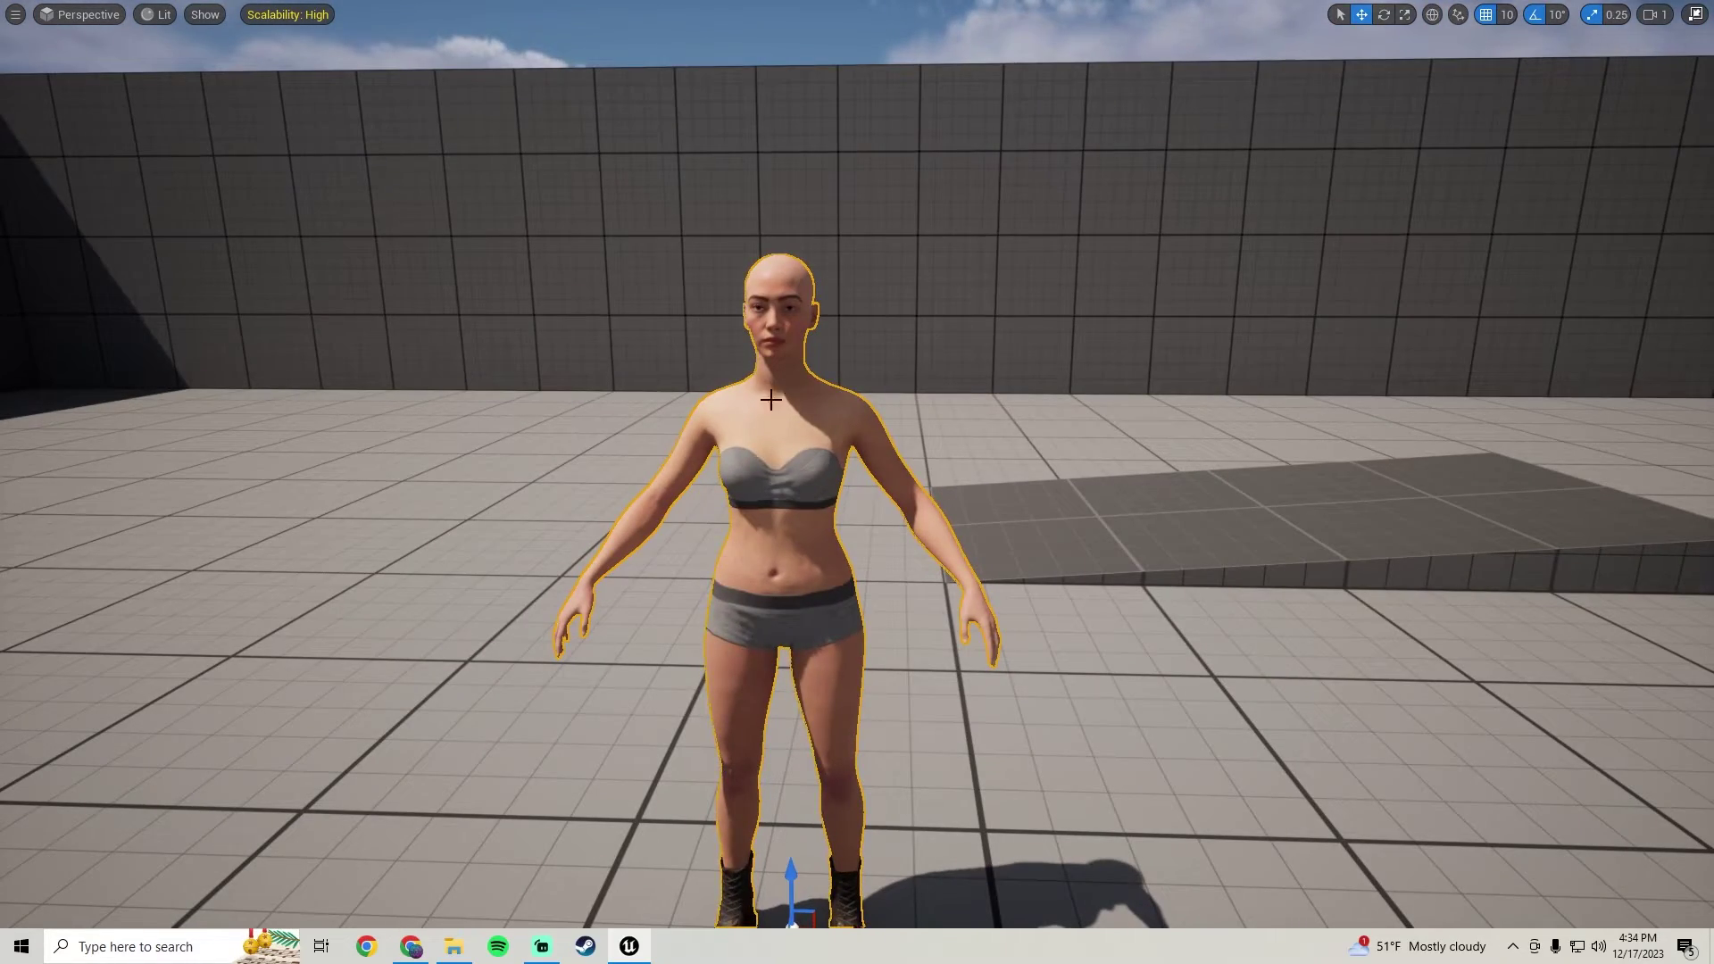
# - Leave the full-screen viewport with F11 and bring up the MetaHuman Creator page in Chrome
pyautogui.moveTo(794, 424)
pyautogui.mouseDown(button='right')
pyautogui.moveTo(803, 491)
pyautogui.moveTo(795, 424)
pyautogui.moveTo(732, 410)
pyautogui.moveTo(812, 410)
pyautogui.mouseUp(button='right')
pyautogui.press('F11')
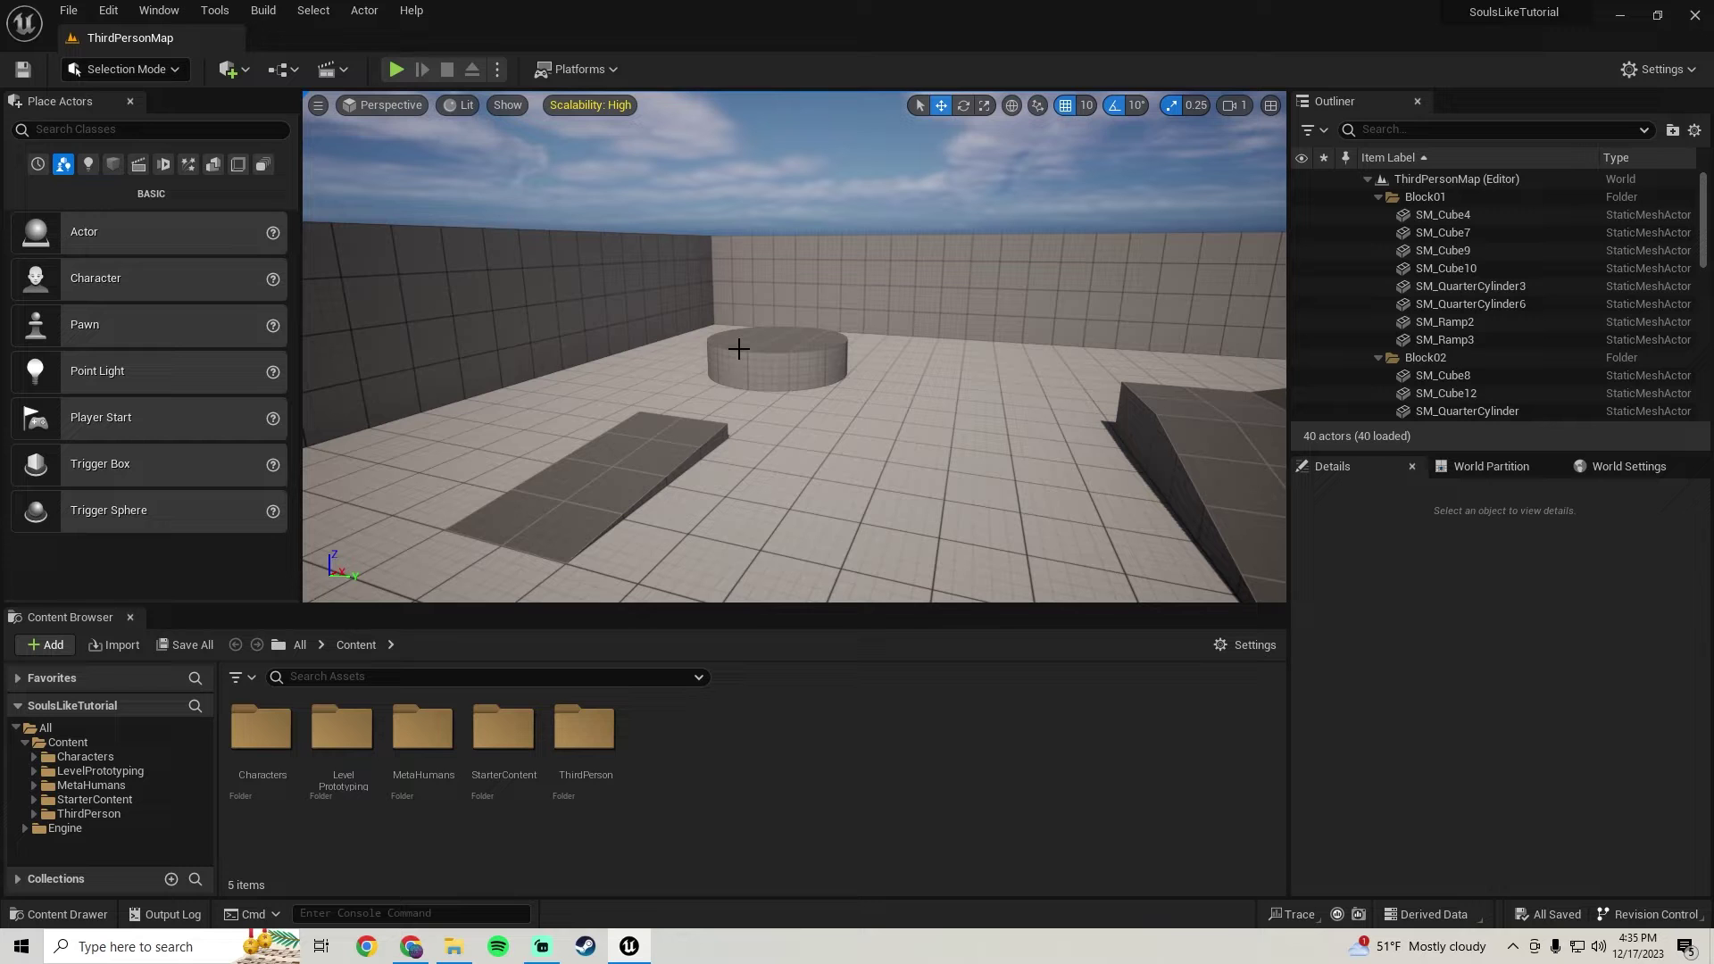
pyautogui.moveTo(850, 376); pyautogui.dragTo(808, 357, button='right')
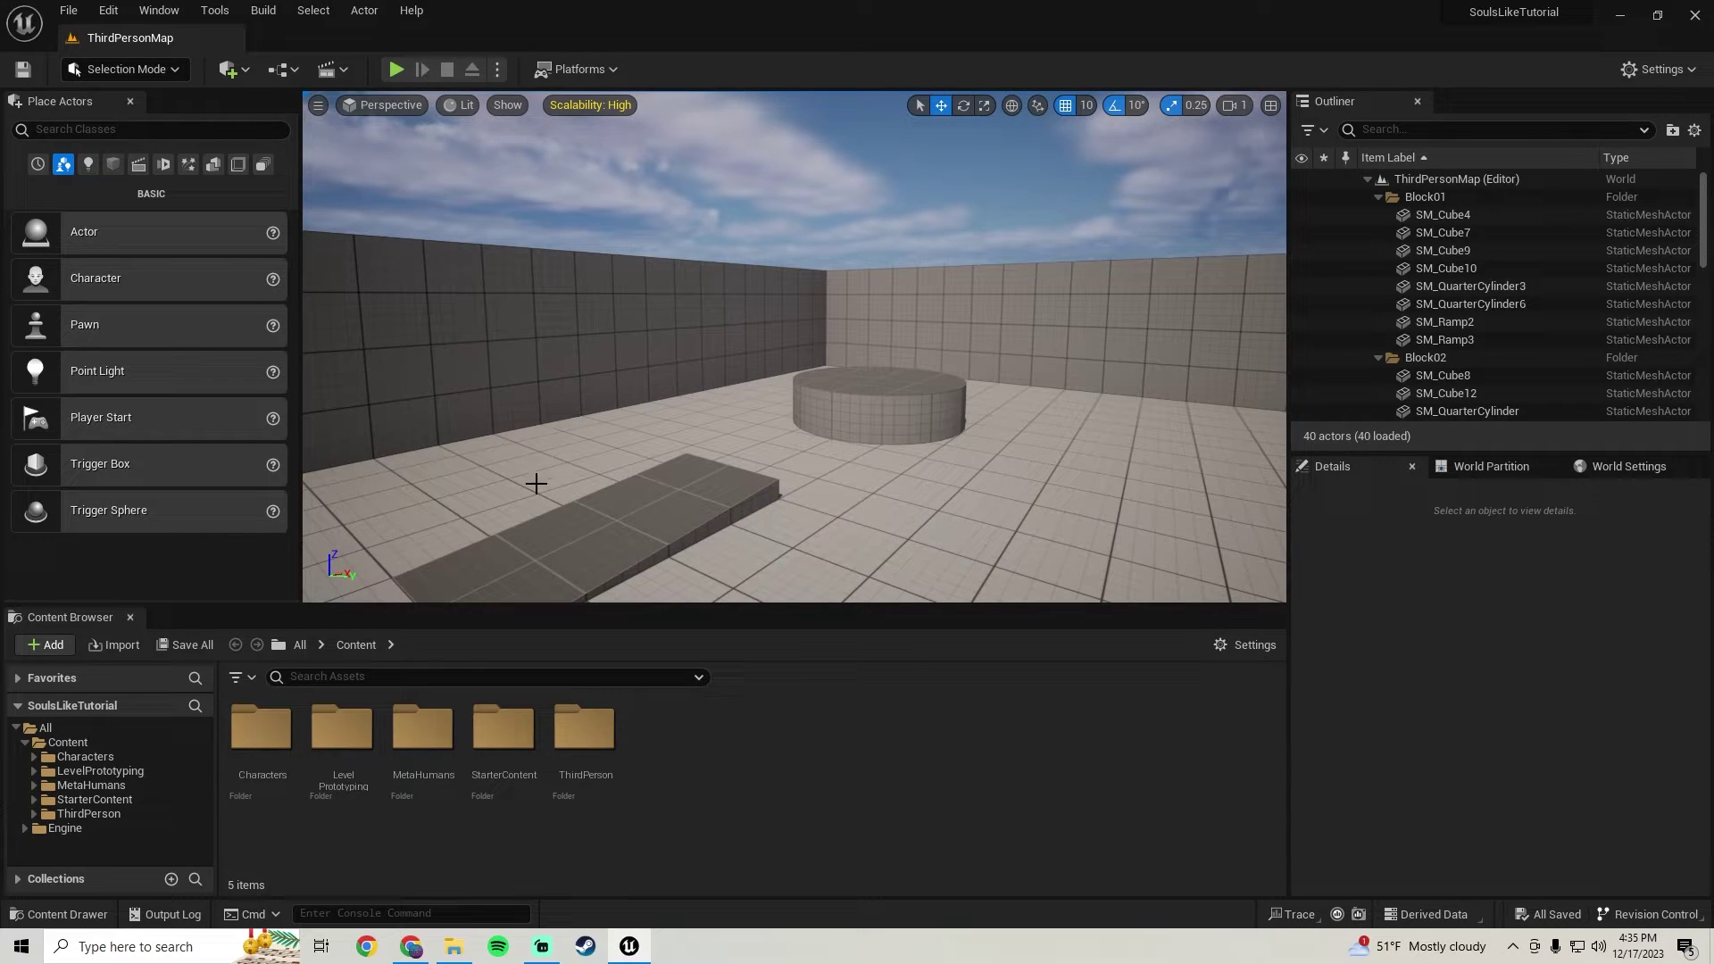
pyautogui.click(411, 946)
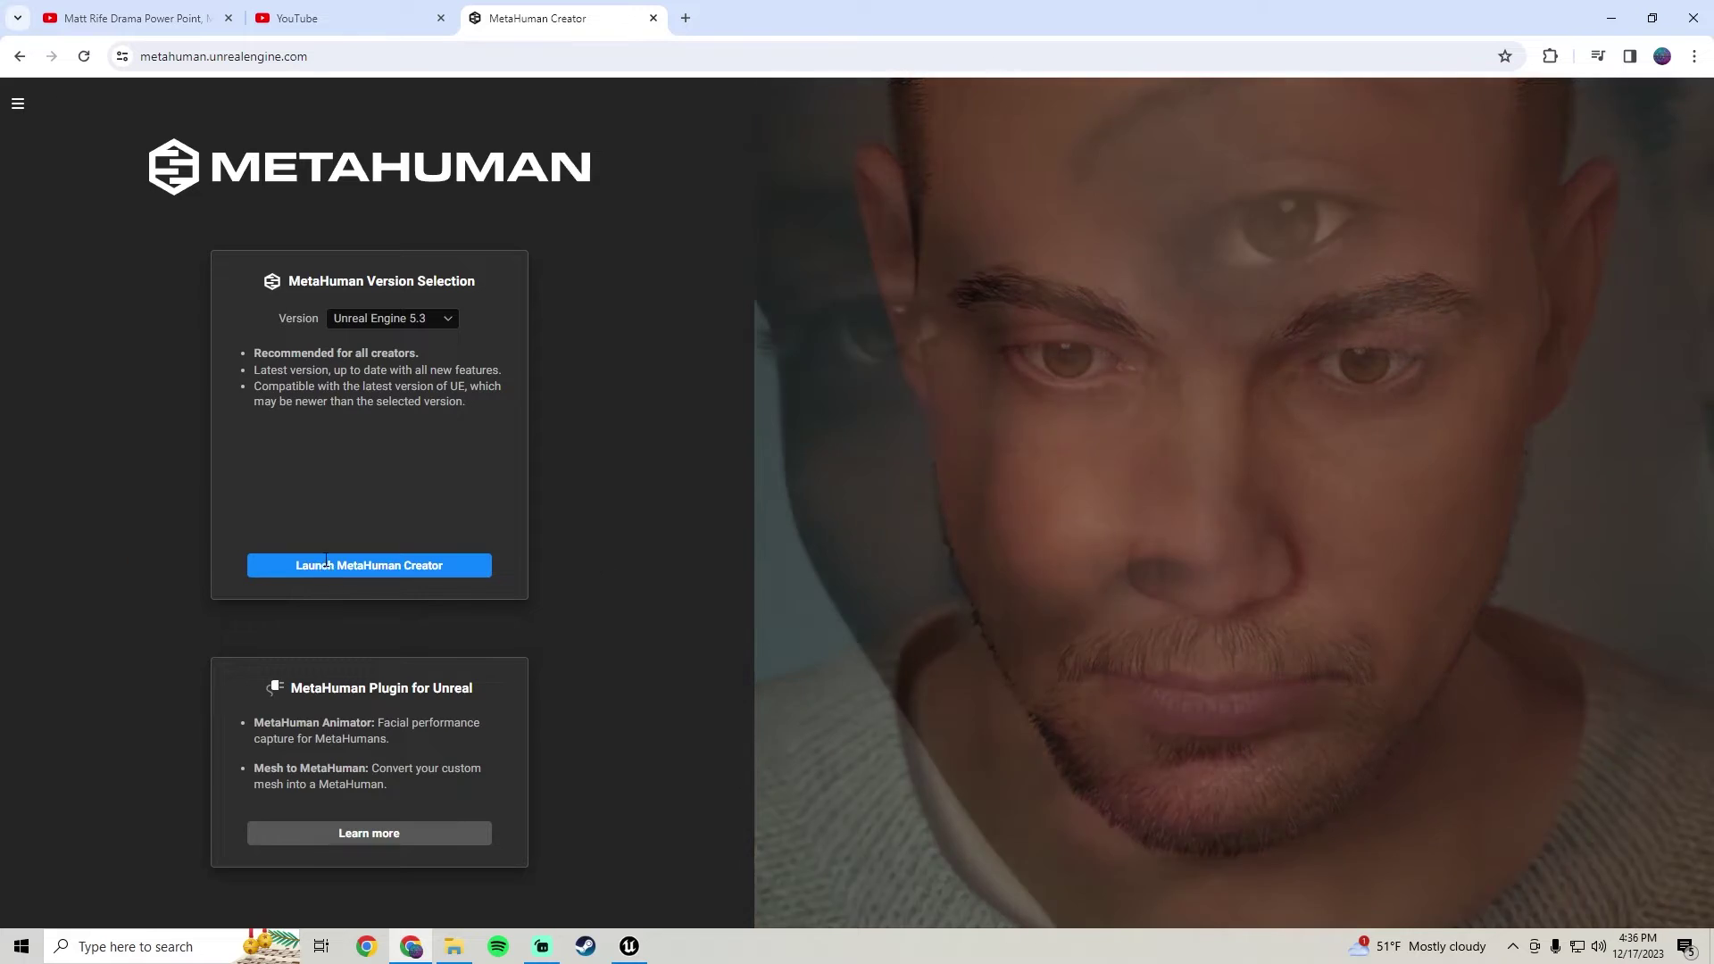
# - Launch MetaHuman Creator, open SurvivalGameChr3 from My MetaHumans, and orbit around its head
pyautogui.click(322, 565)
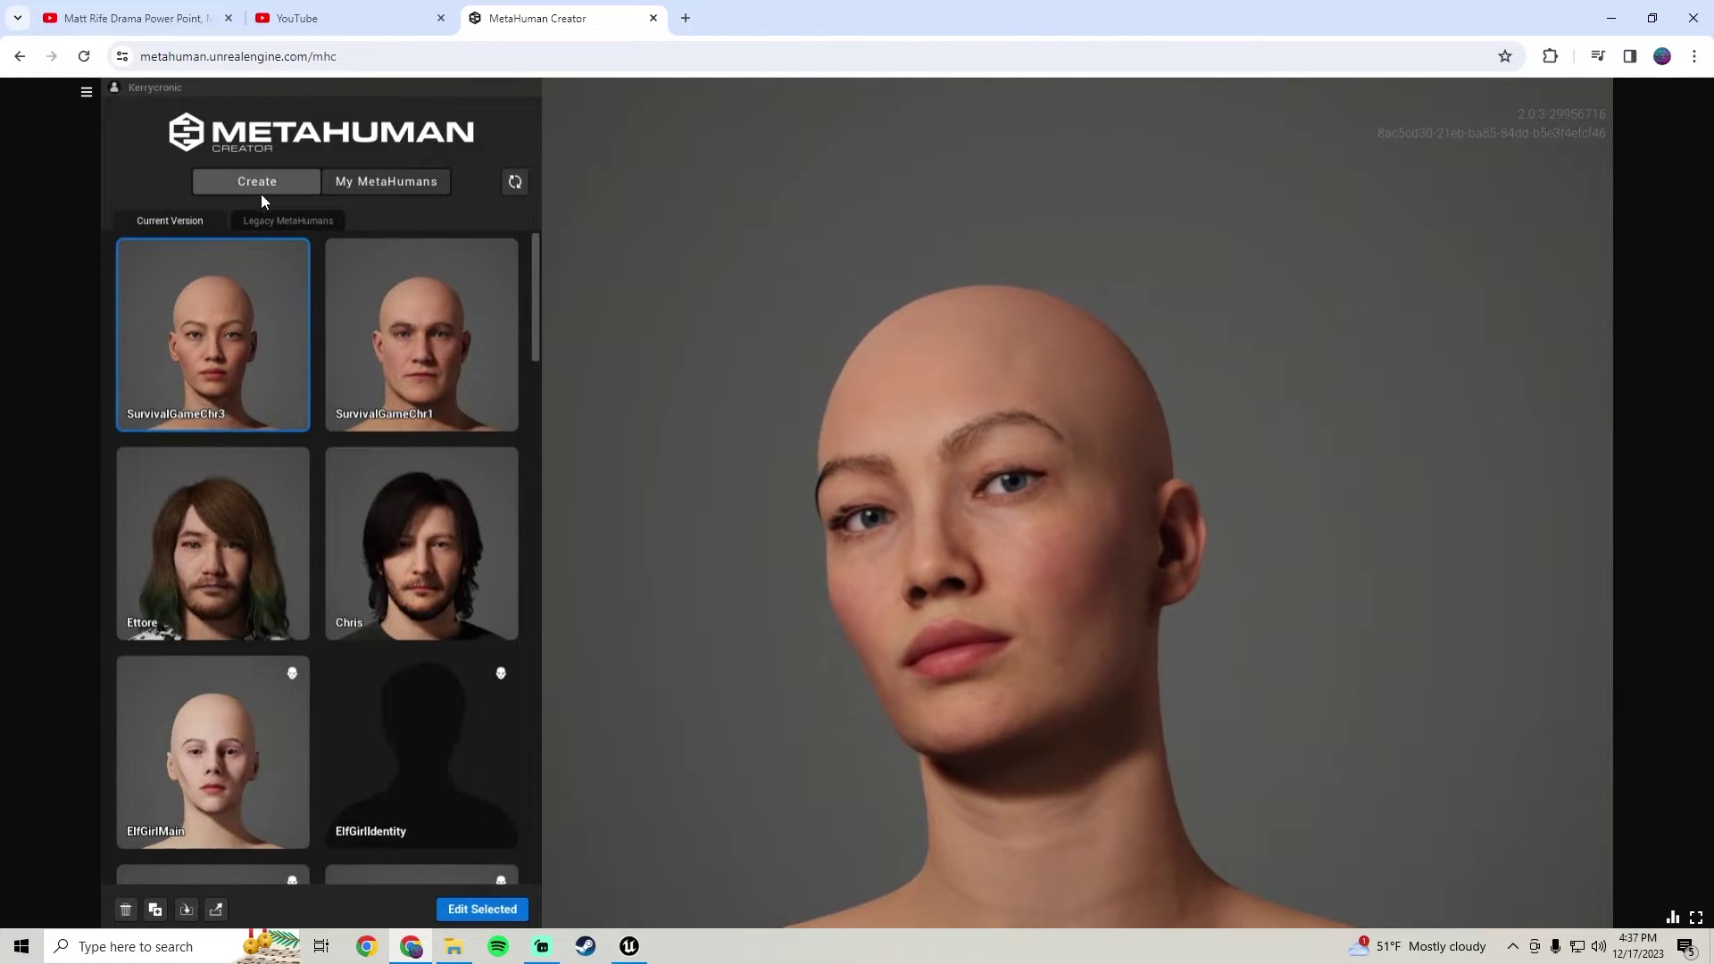
pyautogui.scroll(-1, 251, 403)
pyautogui.scroll(1, 259, 474)
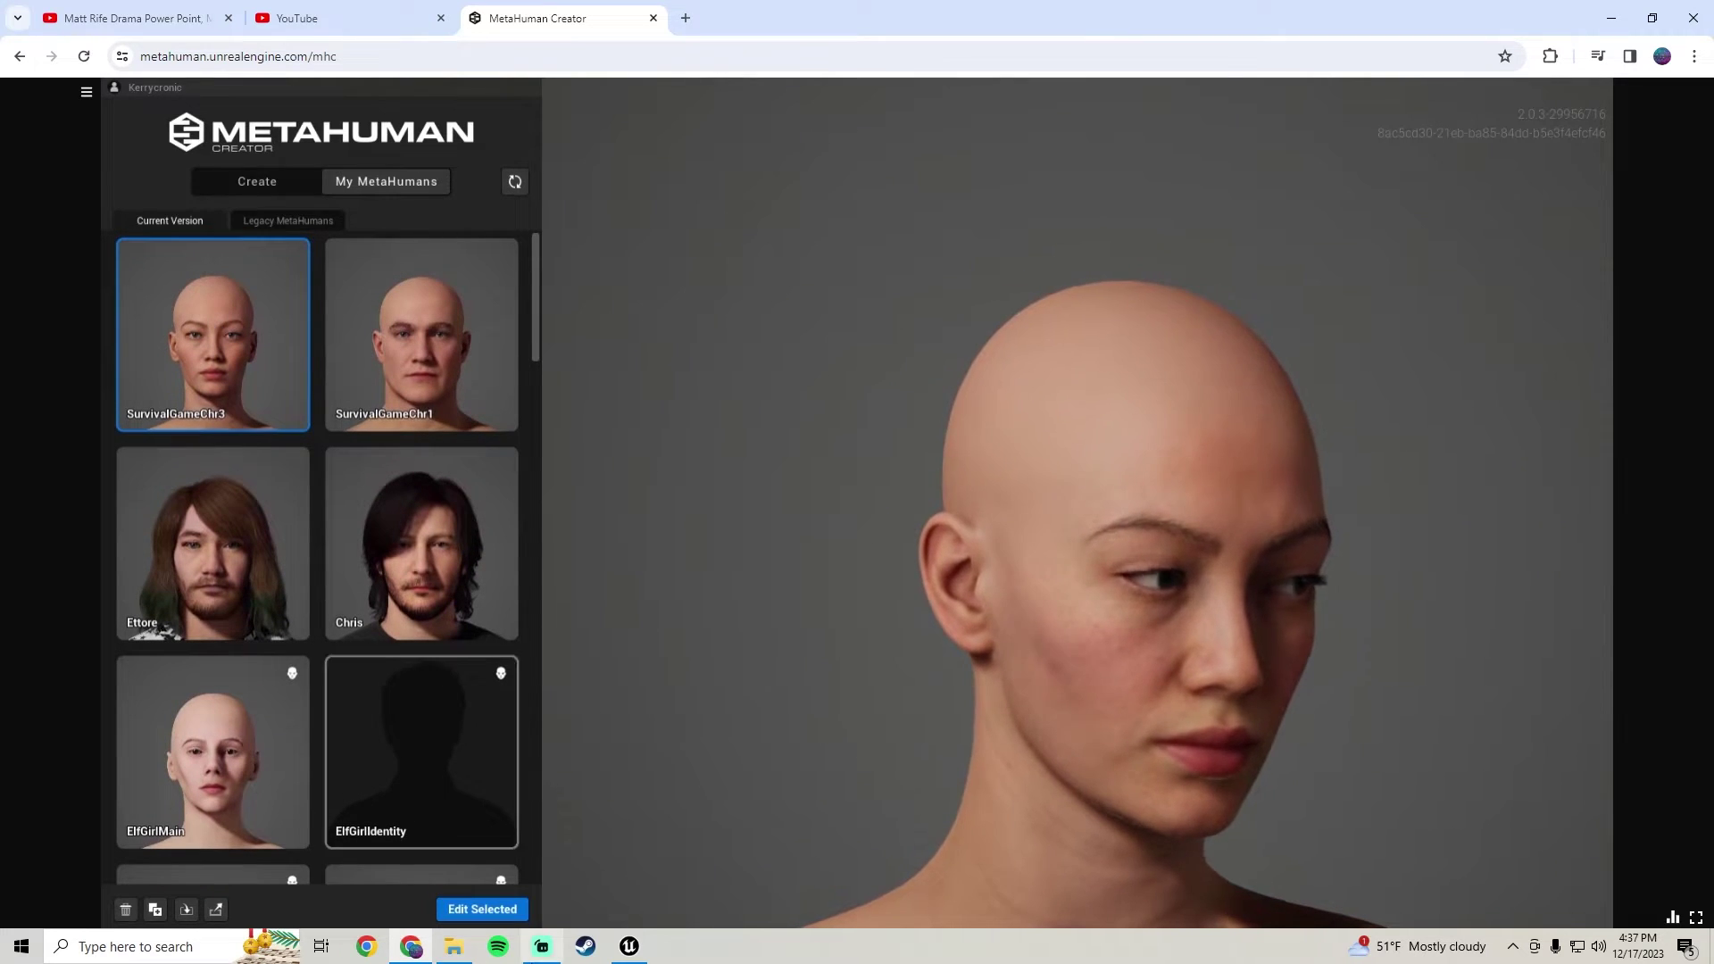
pyautogui.click(482, 909)
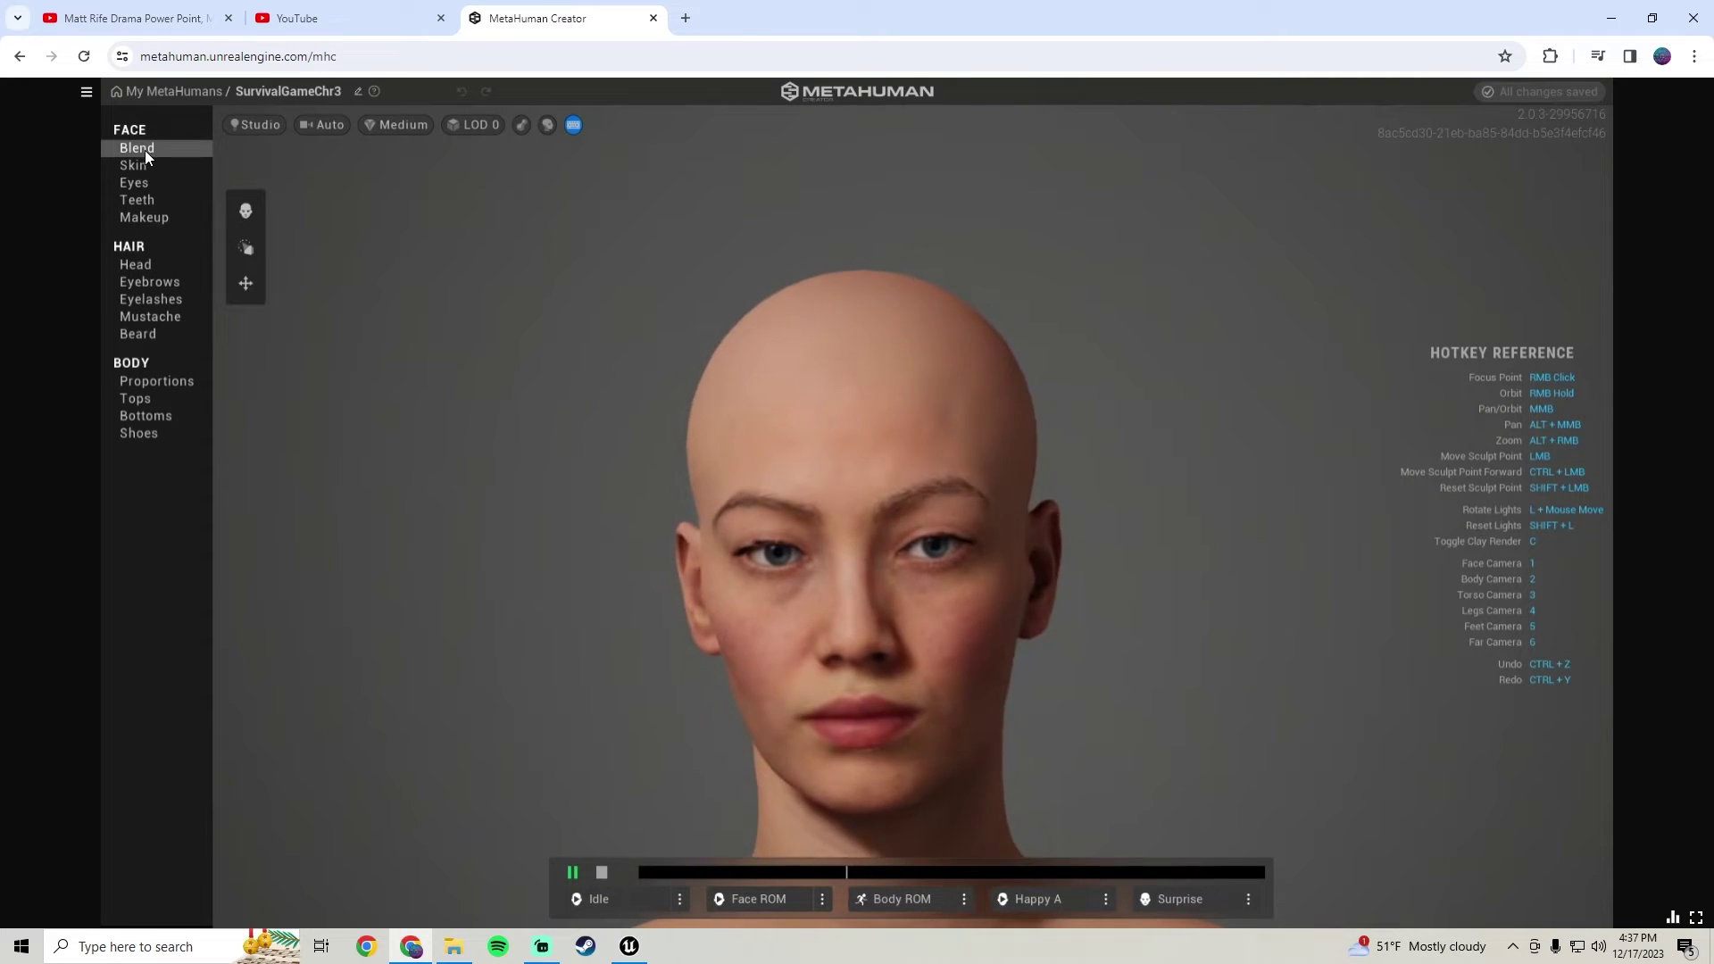
pyautogui.scroll(-5, 637, 454)
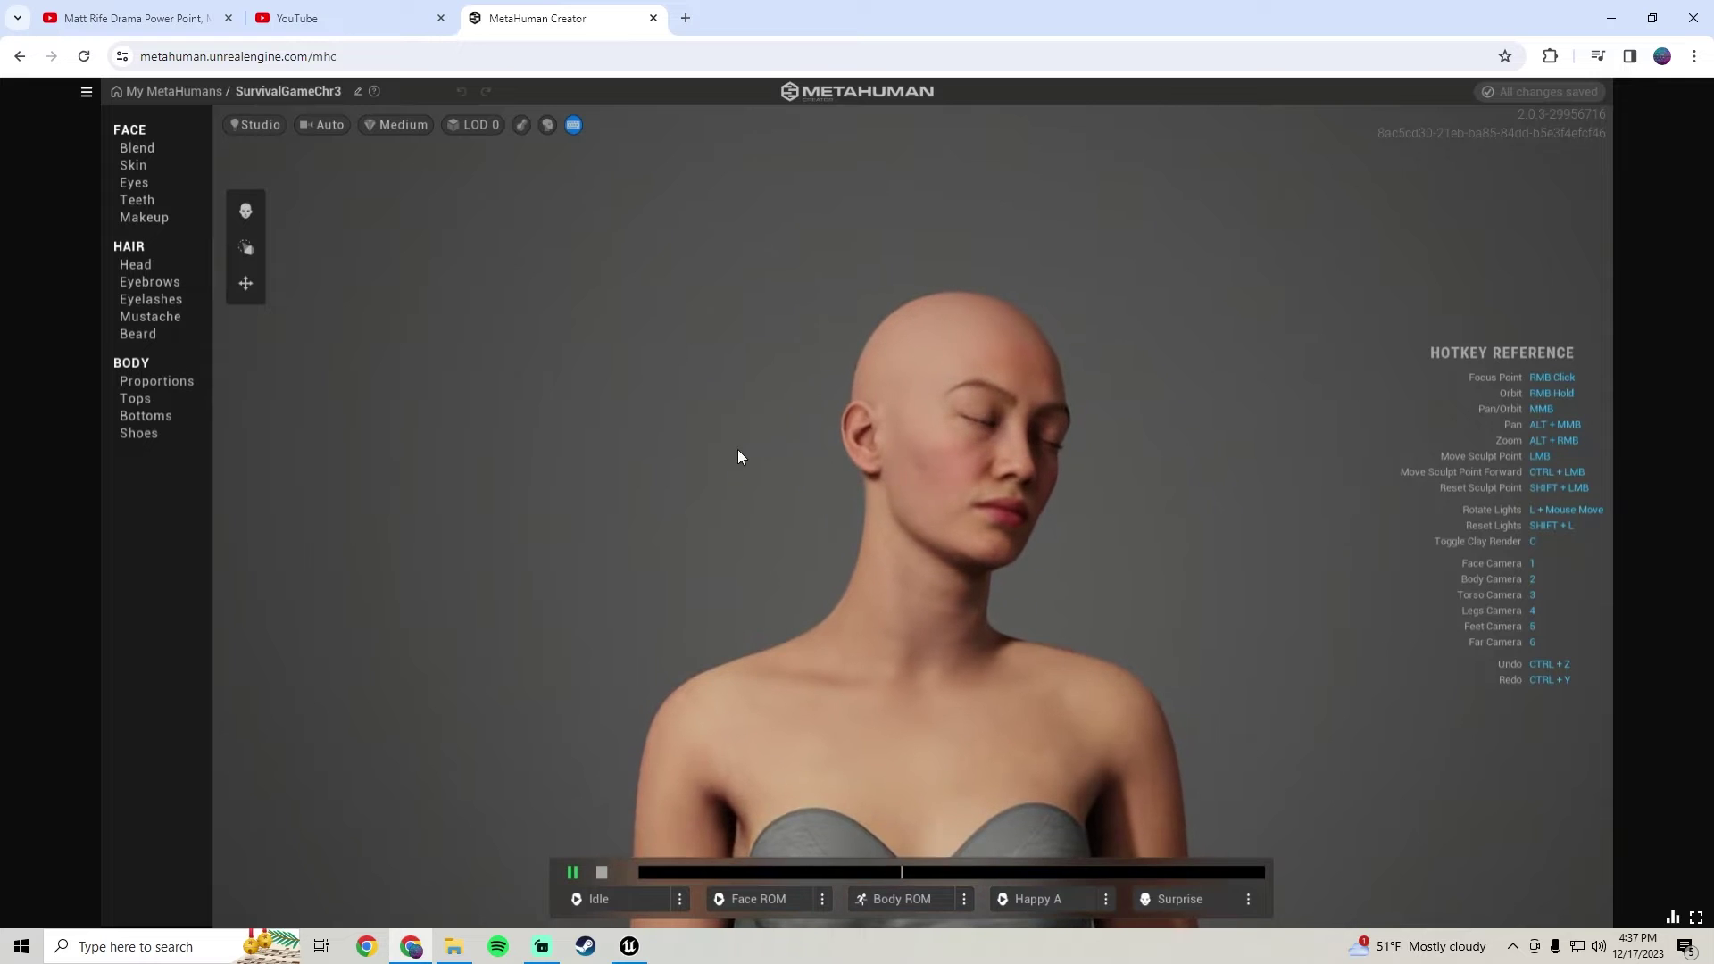
pyautogui.moveTo(731, 447); pyautogui.dragTo(1181, 394, button='right')
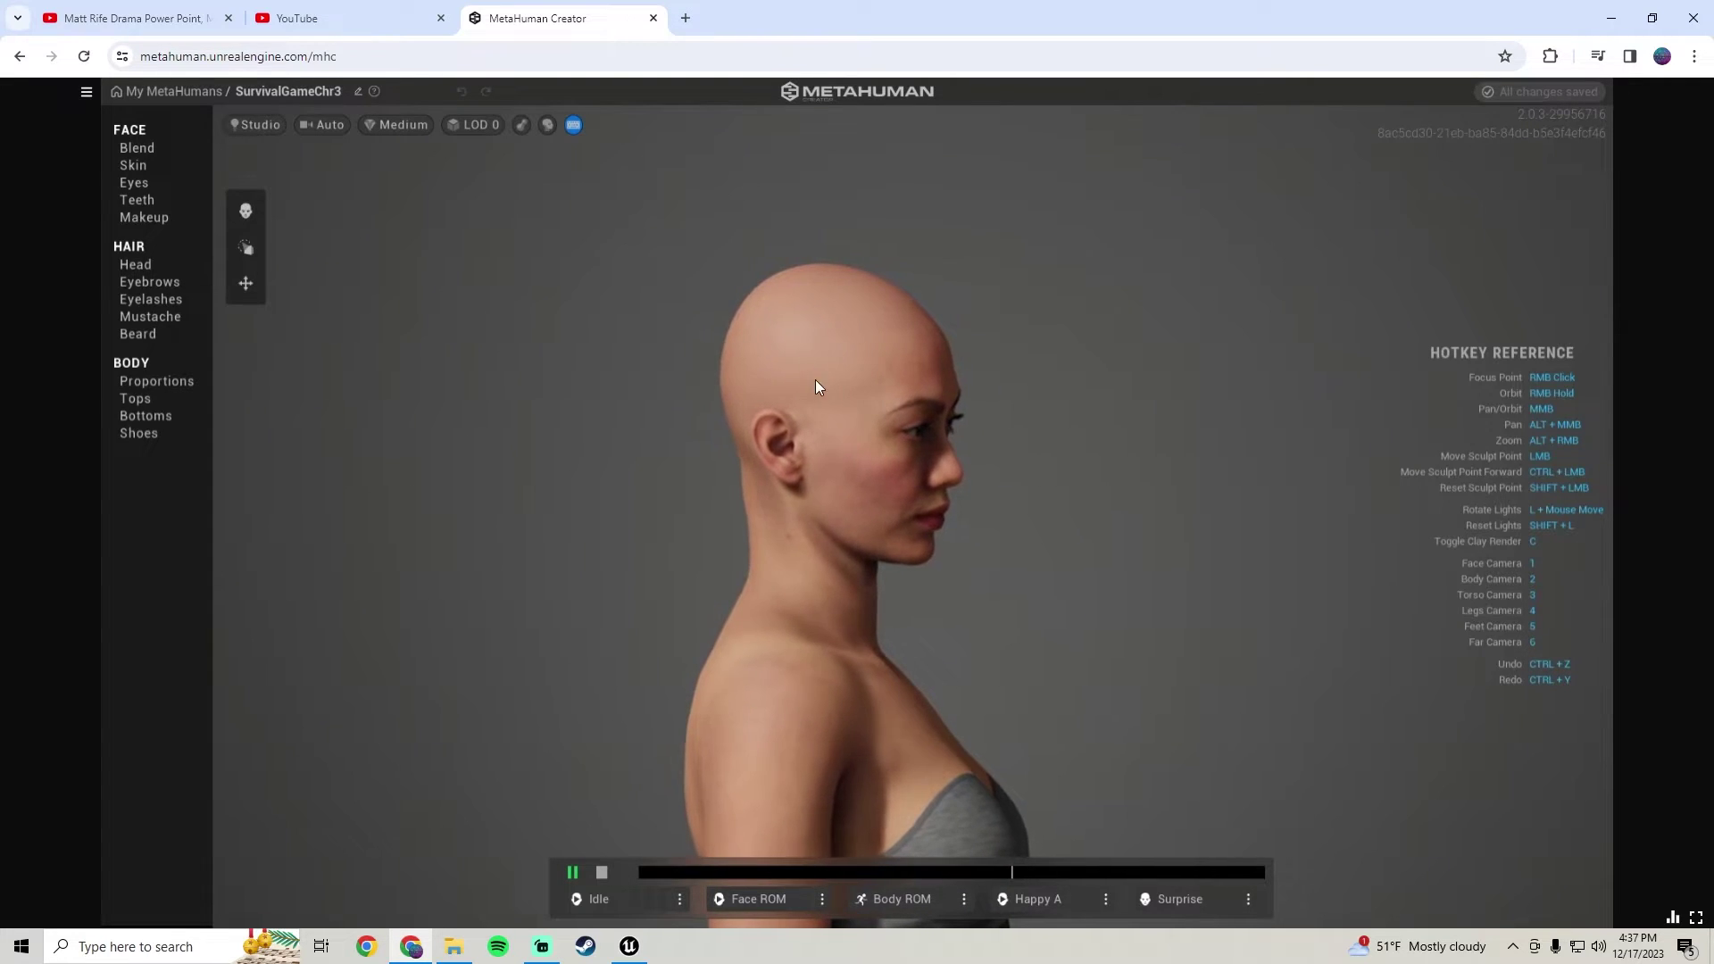
pyautogui.moveTo(944, 389); pyautogui.dragTo(610, 365, button='middle')
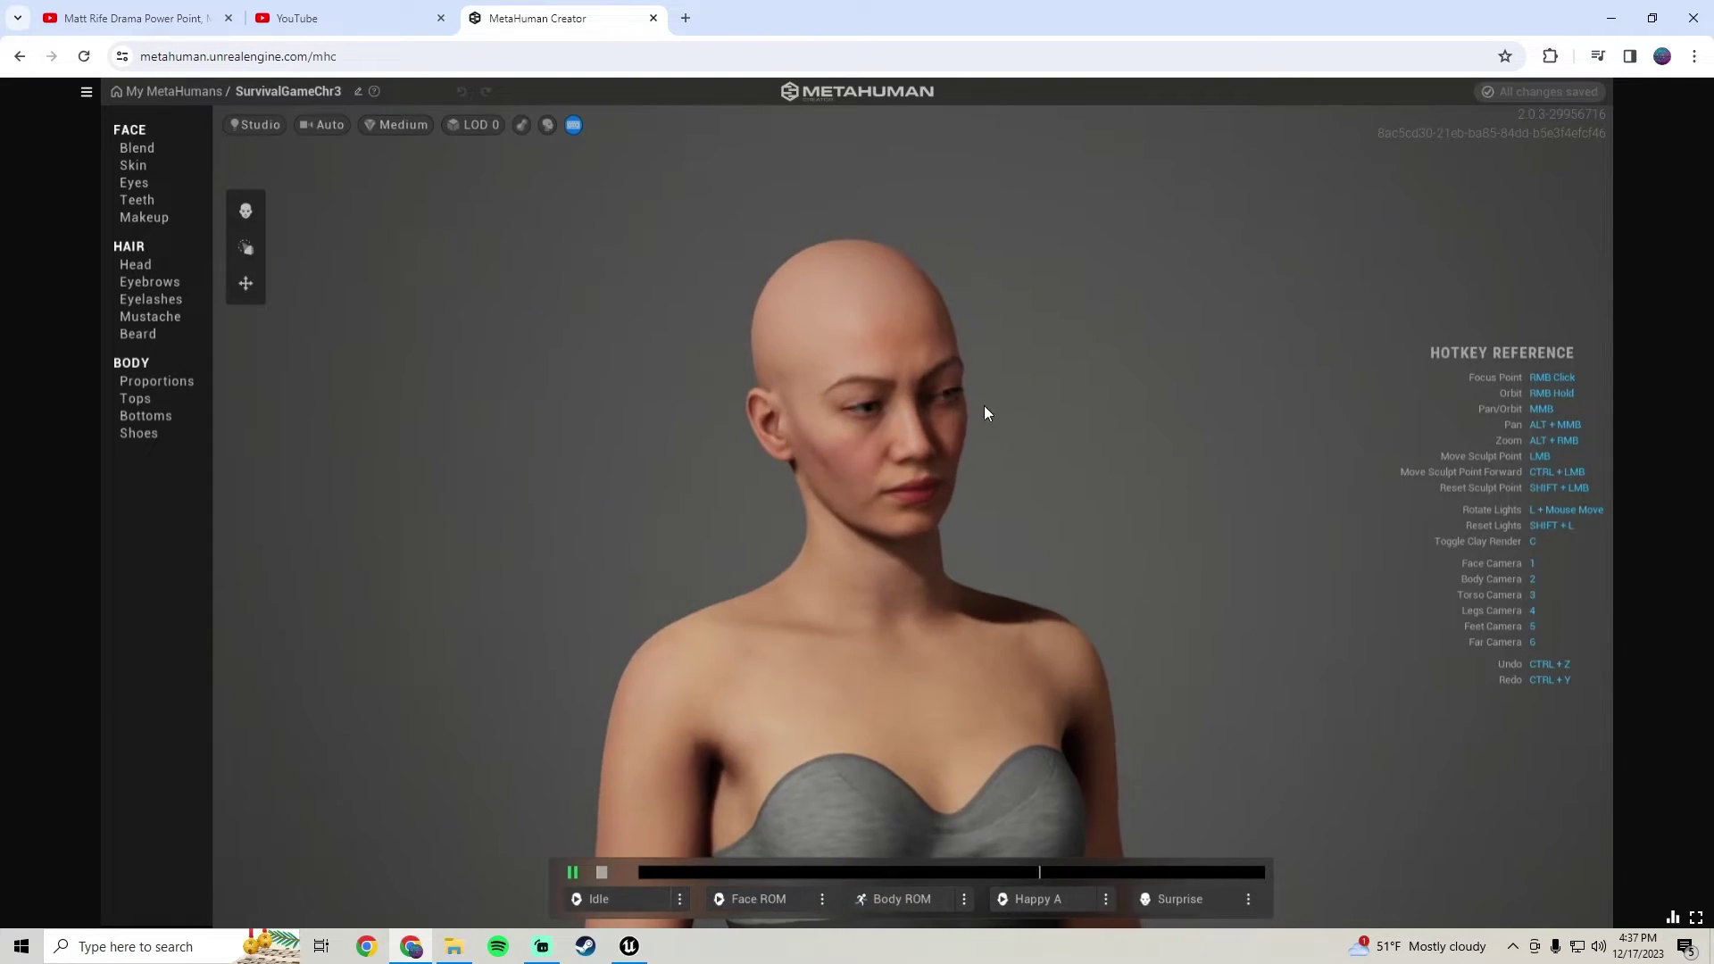
pyautogui.moveTo(983, 408); pyautogui.dragTo(846, 384, button='middle')
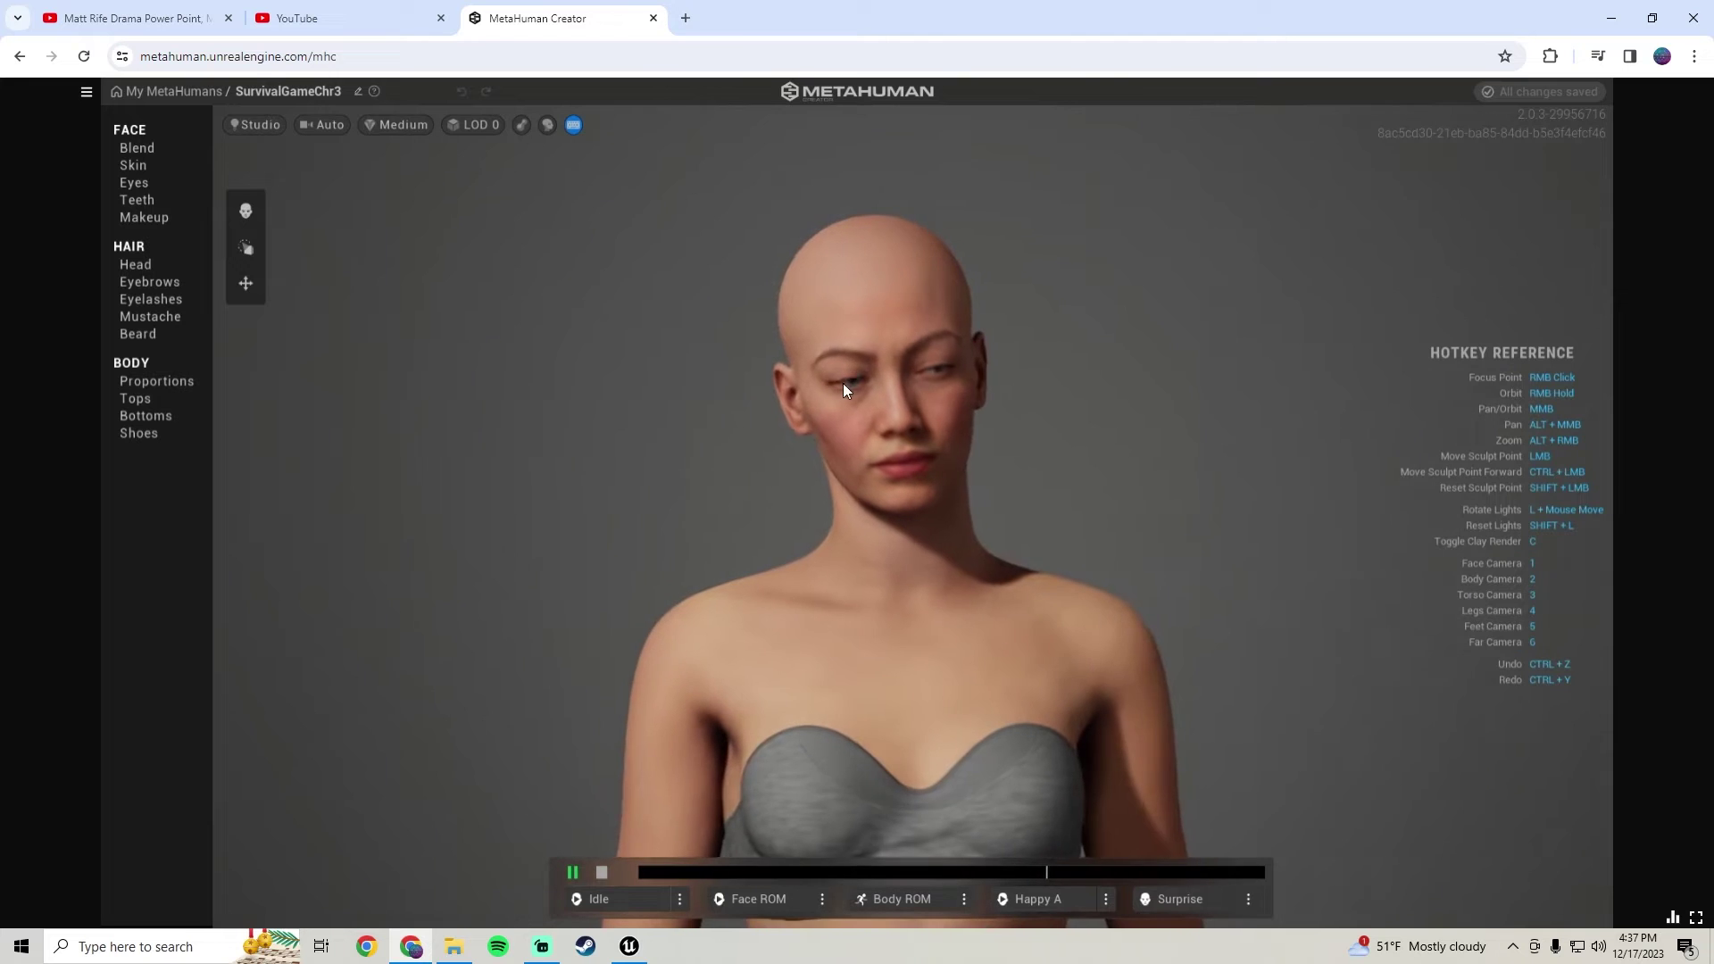
# - Review the Skin panel while orbiting the head, then show Body Proportions (Average height, head scale -0.84)
pyautogui.click(153, 166)
pyautogui.moveTo(1163, 527); pyautogui.dragTo(1098, 485, button='middle')
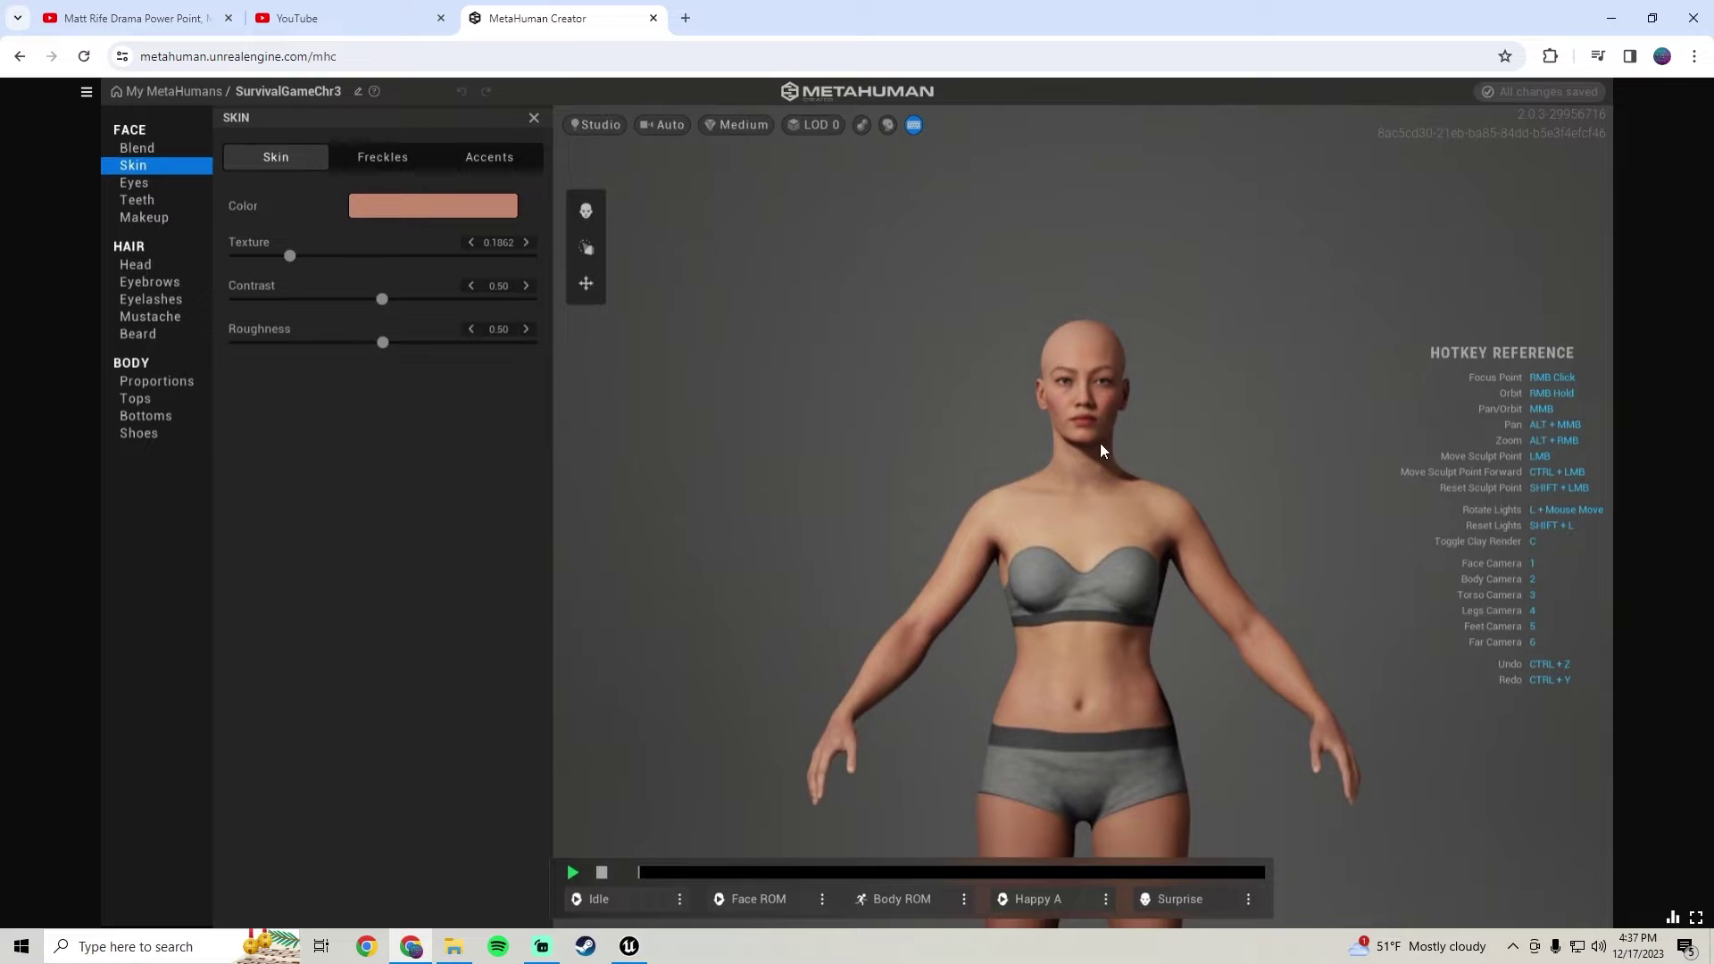
pyautogui.scroll(3, 1099, 443)
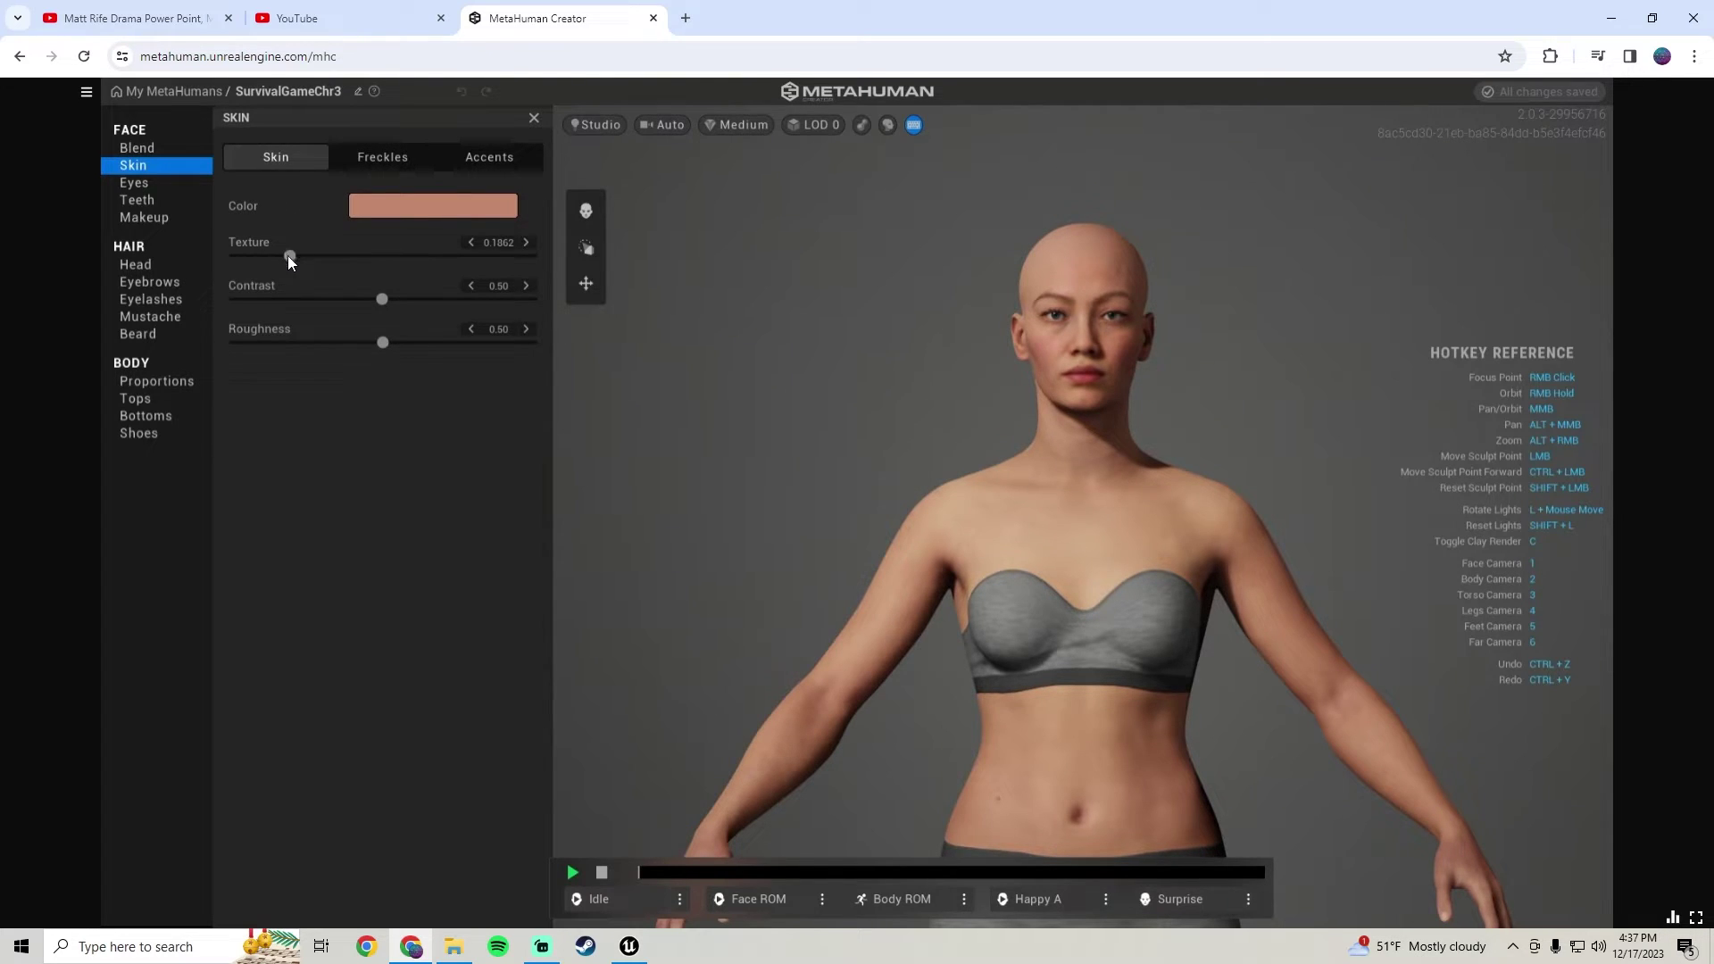
pyautogui.scroll(-3, 1012, 531)
pyautogui.moveTo(1067, 417); pyautogui.dragTo(1093, 511, button='middle')
pyautogui.moveTo(1089, 511); pyautogui.dragTo(1106, 477, button='right')
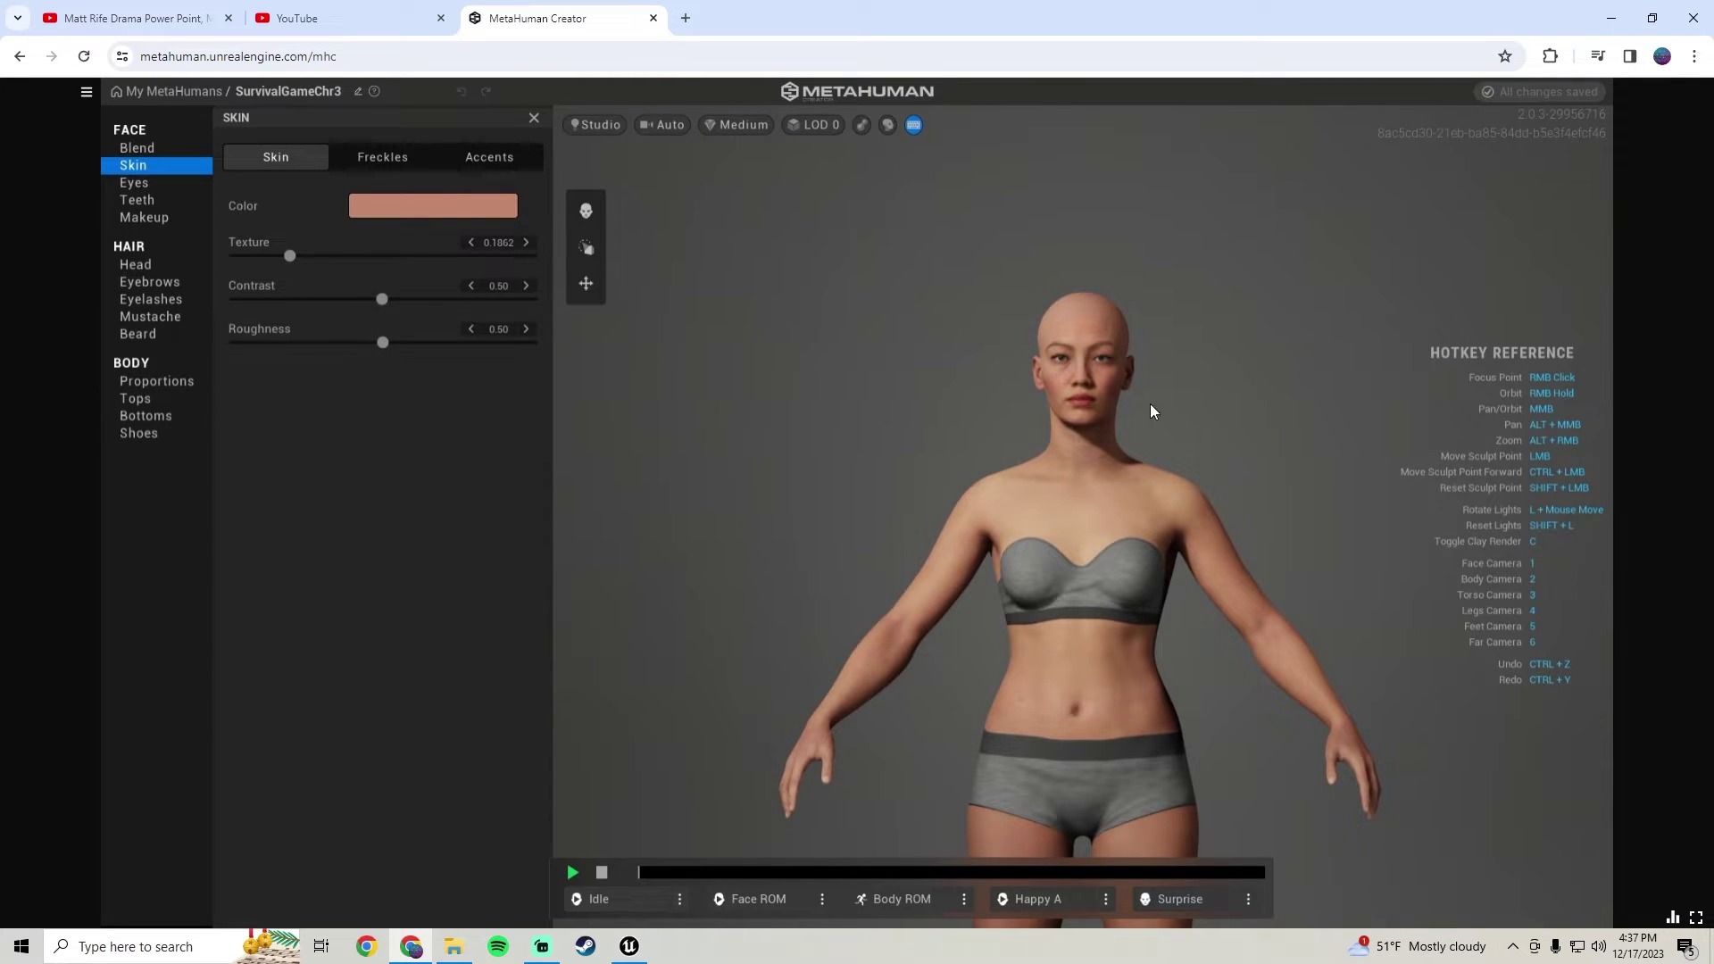
pyautogui.click(169, 382)
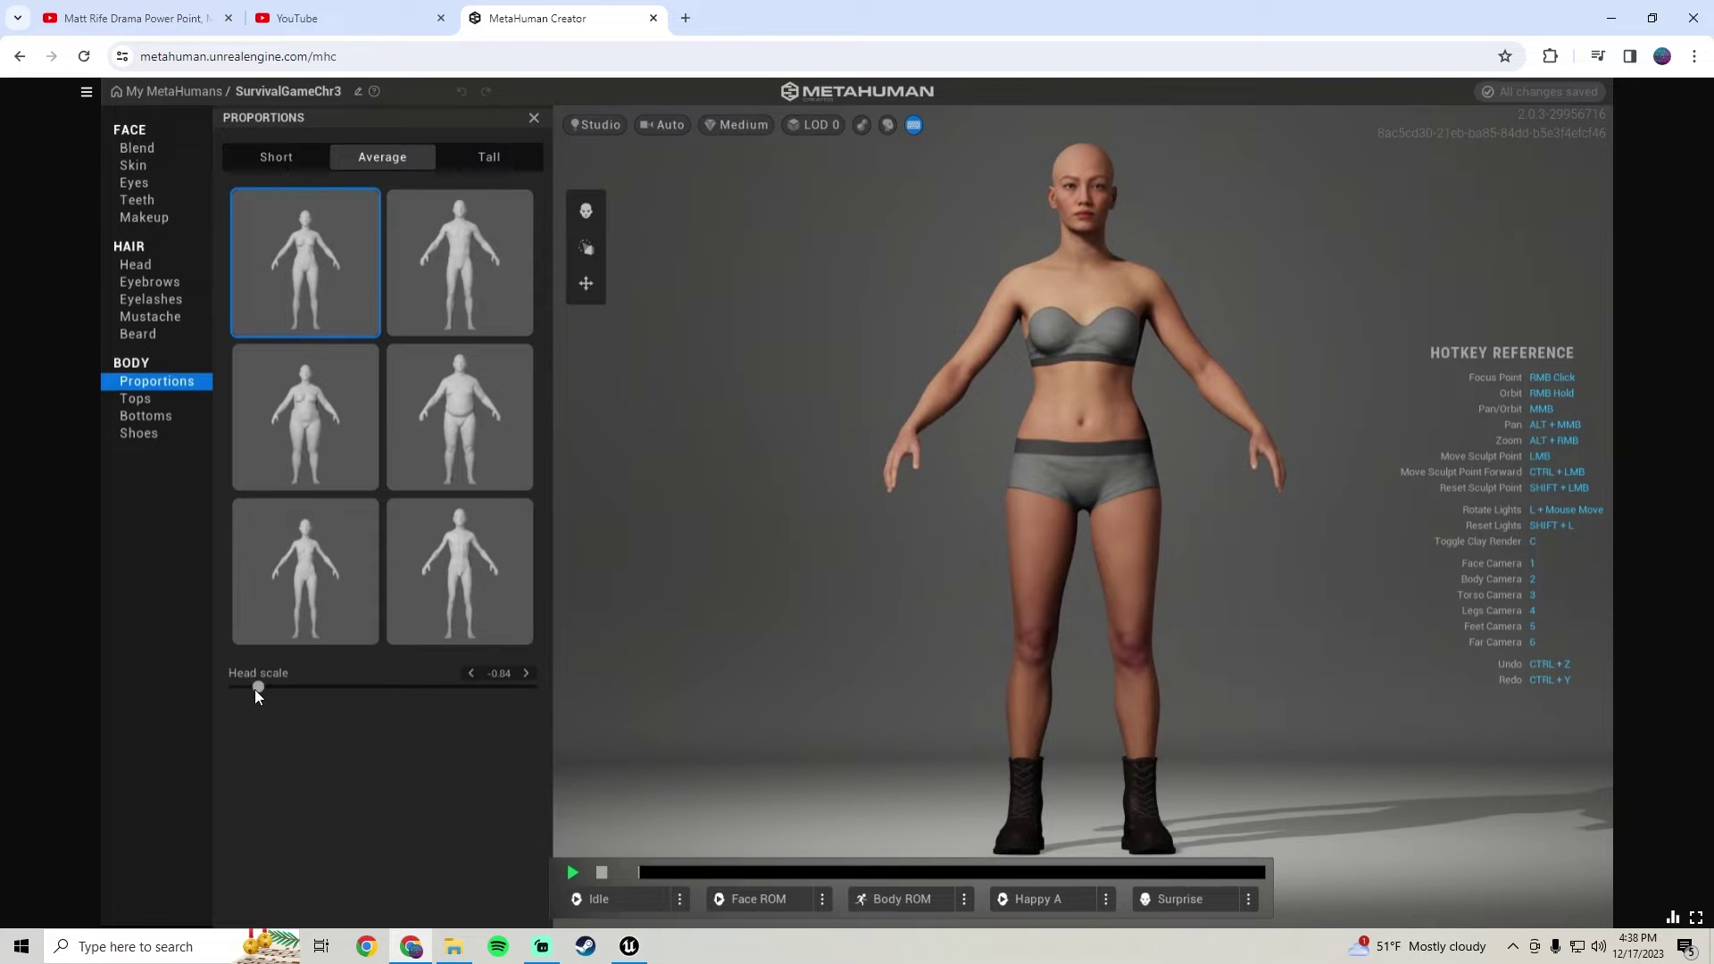
# - Pan and orbit to the character's side profile, then back to the head and torso
pyautogui.moveTo(1020, 371); pyautogui.dragTo(1026, 469, button='middle')
pyautogui.scroll(4, 1041, 372)
pyautogui.moveTo(1040, 371); pyautogui.dragTo(1393, 513, button='middle')
pyautogui.moveTo(994, 430); pyautogui.dragTo(1095, 471, button='middle')
pyautogui.moveTo(1095, 472); pyautogui.dragTo(1032, 394, button='right')
# - Orbit to a front view of the full body and reframe it in the viewport
pyautogui.moveTo(929, 499); pyautogui.dragTo(1283, 427, button='middle')
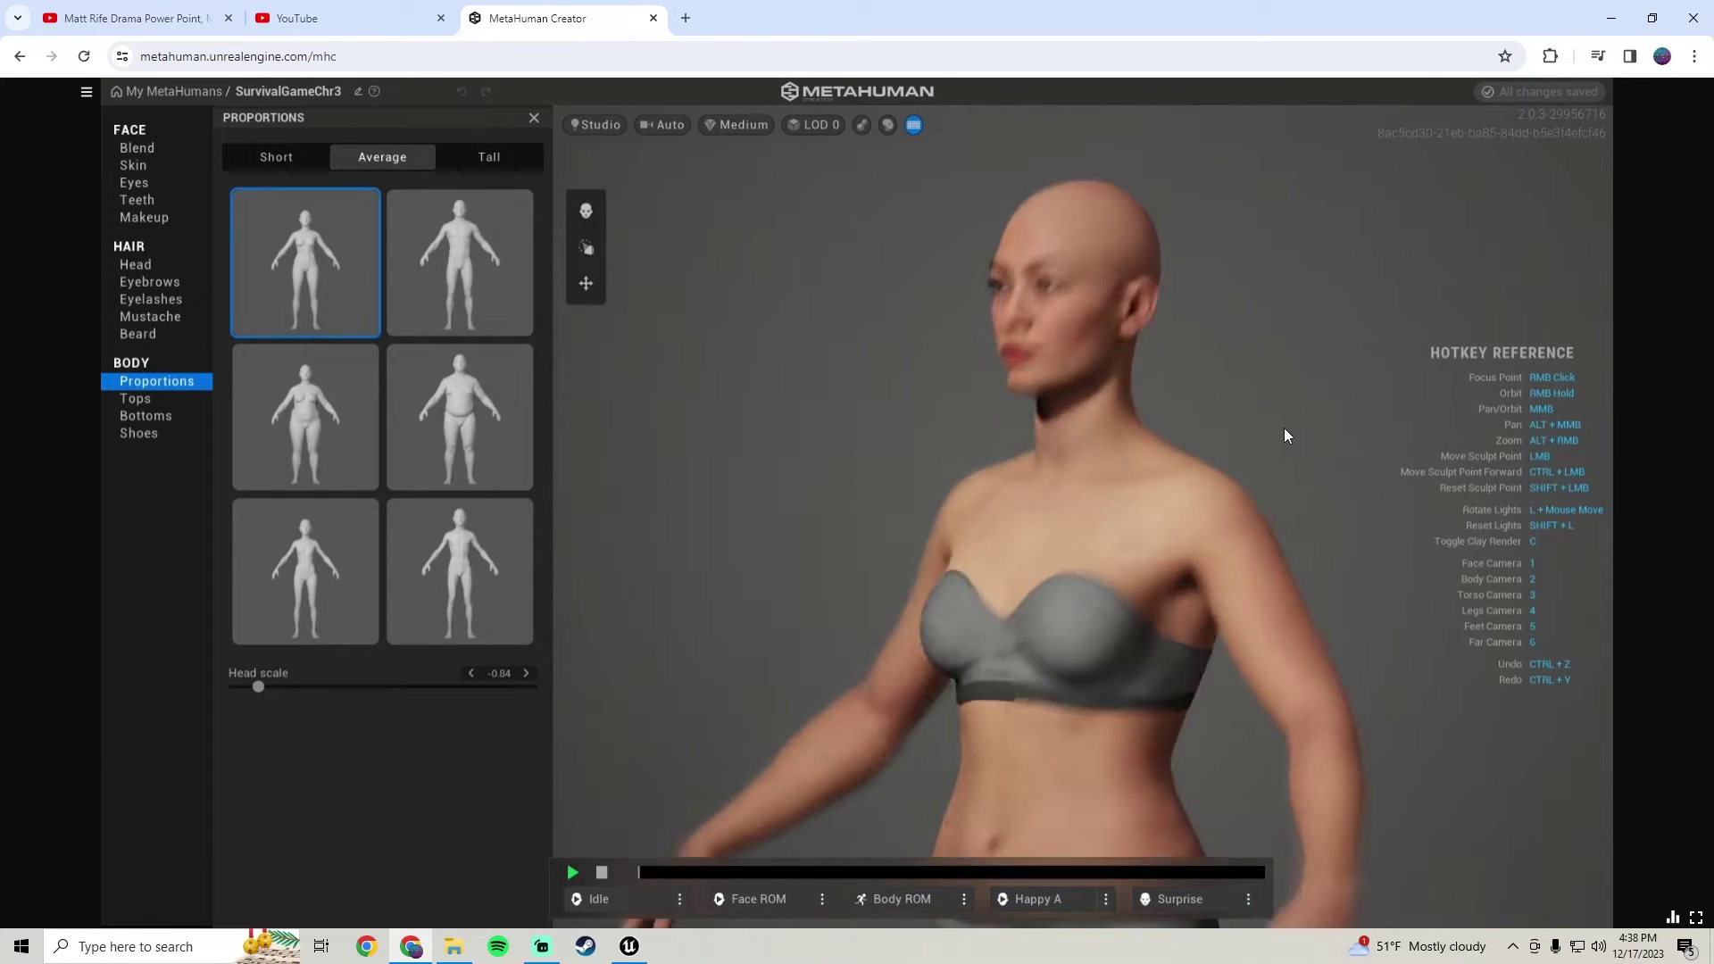
pyautogui.scroll(-5, 956, 439)
pyautogui.moveTo(956, 439); pyautogui.dragTo(1014, 404, button='middle')
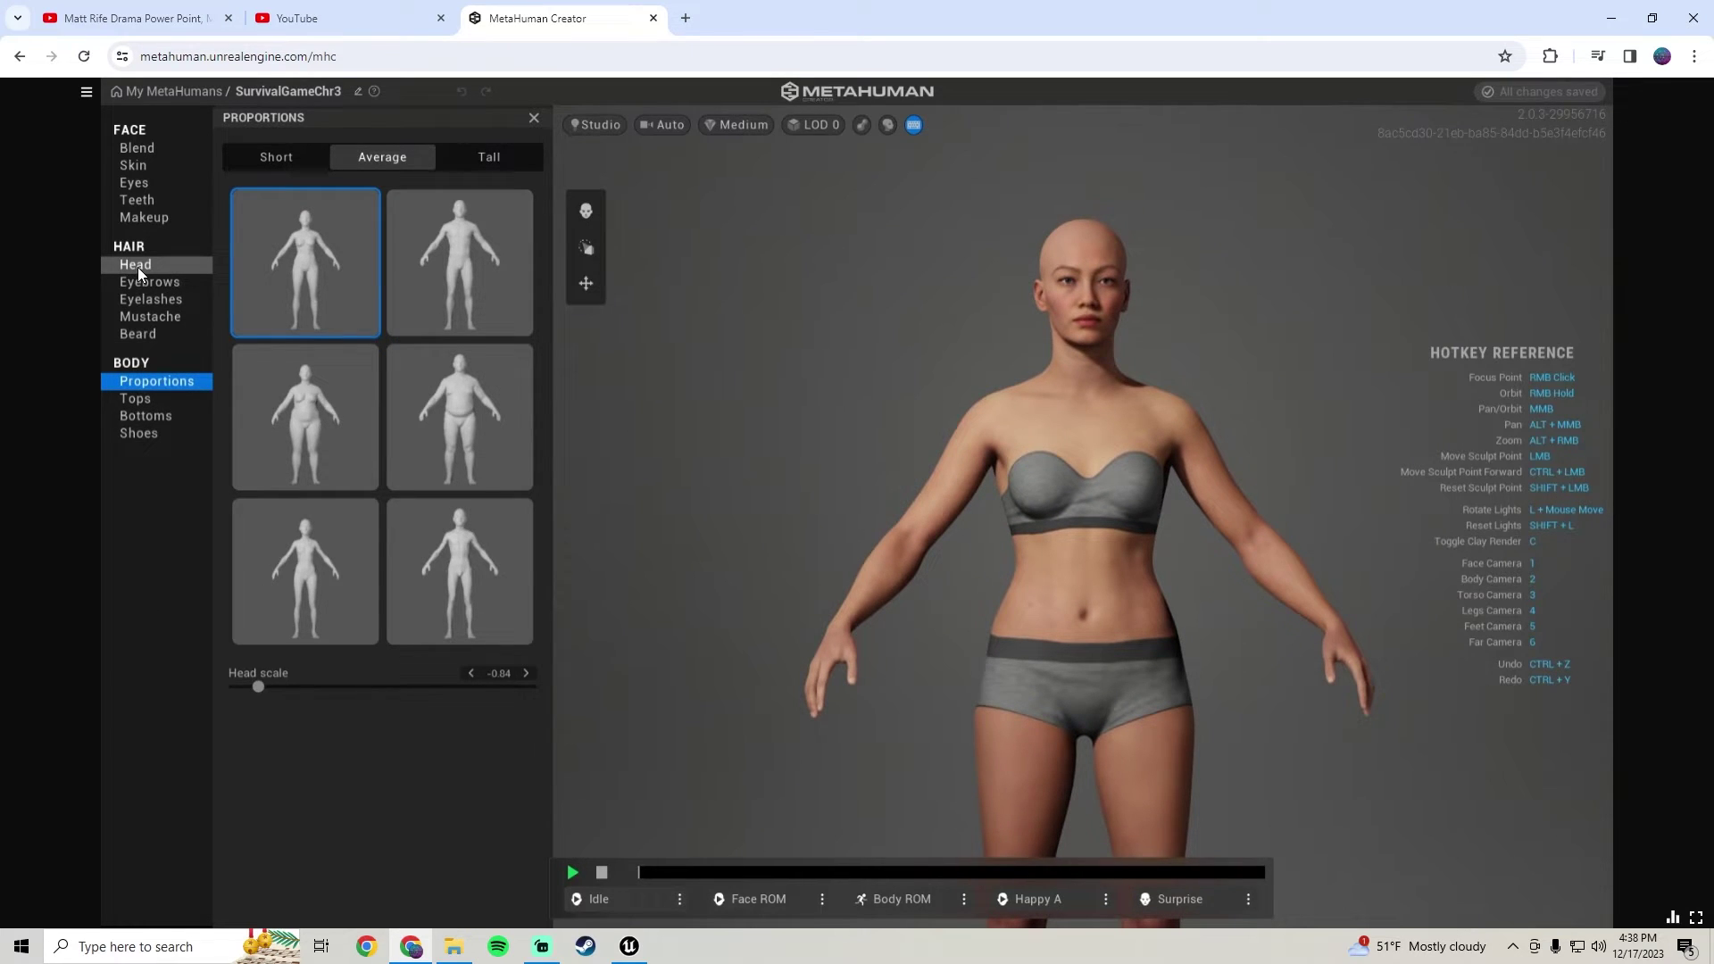
pyautogui.moveTo(801, 355); pyautogui.dragTo(779, 336, button='middle')
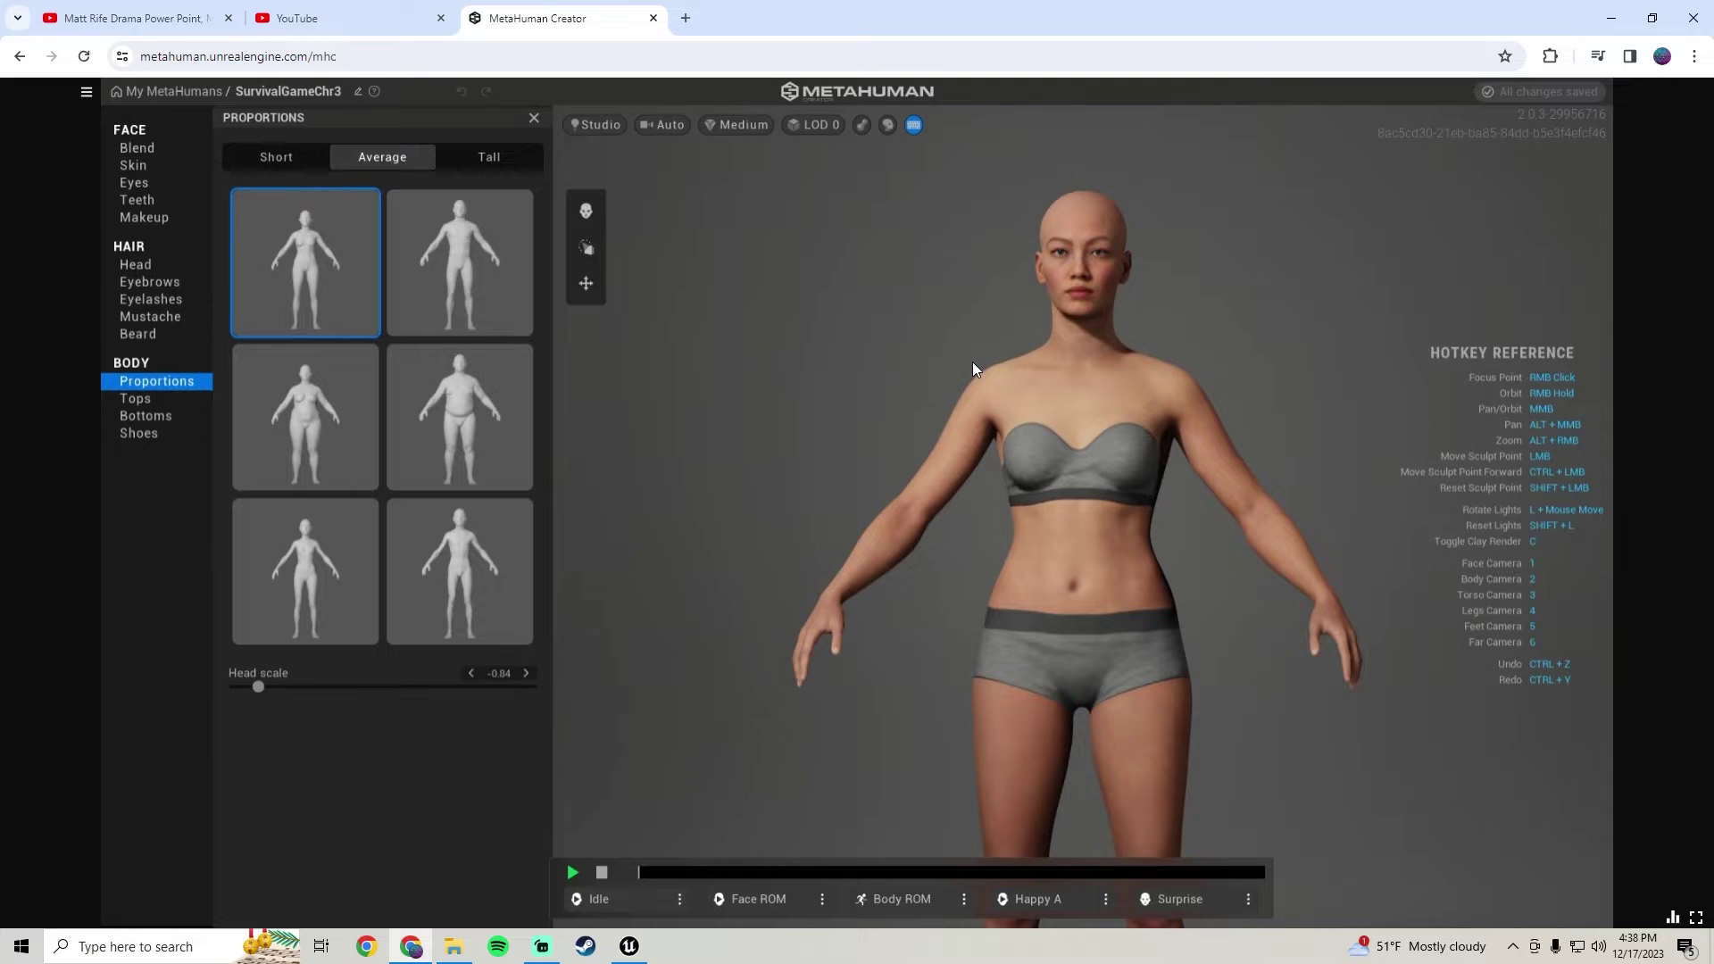
pyautogui.scroll(-5, 1105, 431)
pyautogui.scroll(6, 1088, 428)
pyautogui.moveTo(1071, 426); pyautogui.dragTo(1091, 431, button='right')
pyautogui.moveTo(950, 450); pyautogui.dragTo(963, 414, button='right')
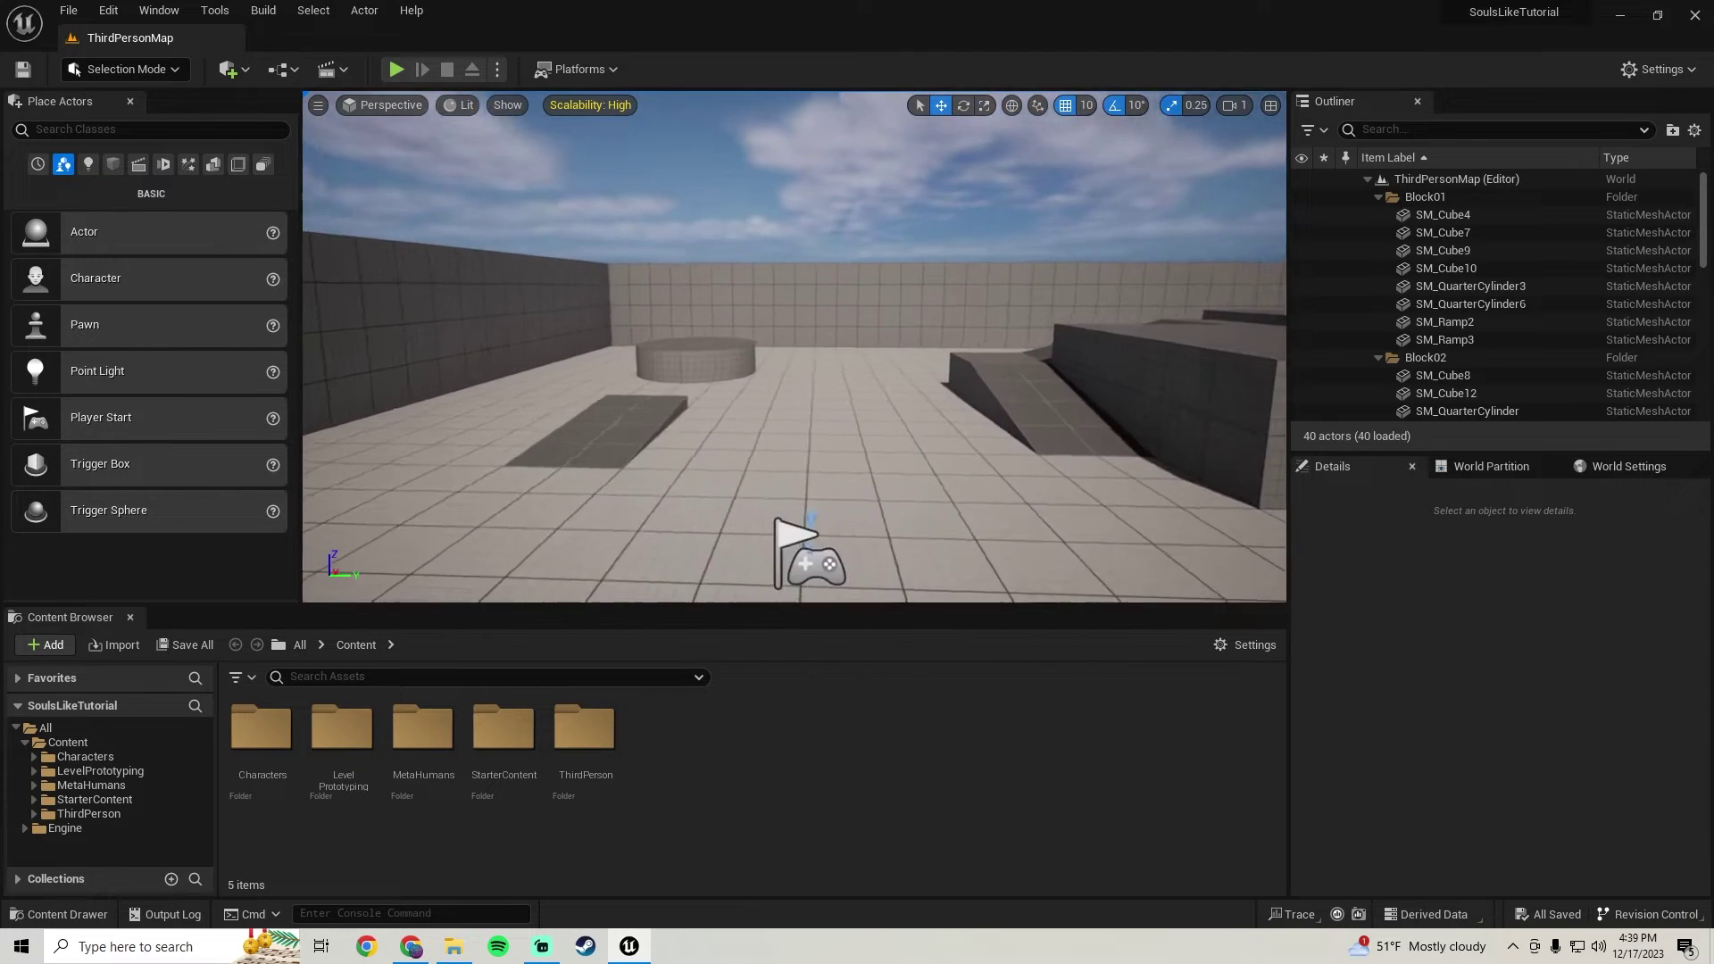
# - Open Quixel Bridge from the Content Browser and browse to MetaHumans > My MetaHumans
pyautogui.rightClick(682, 725)
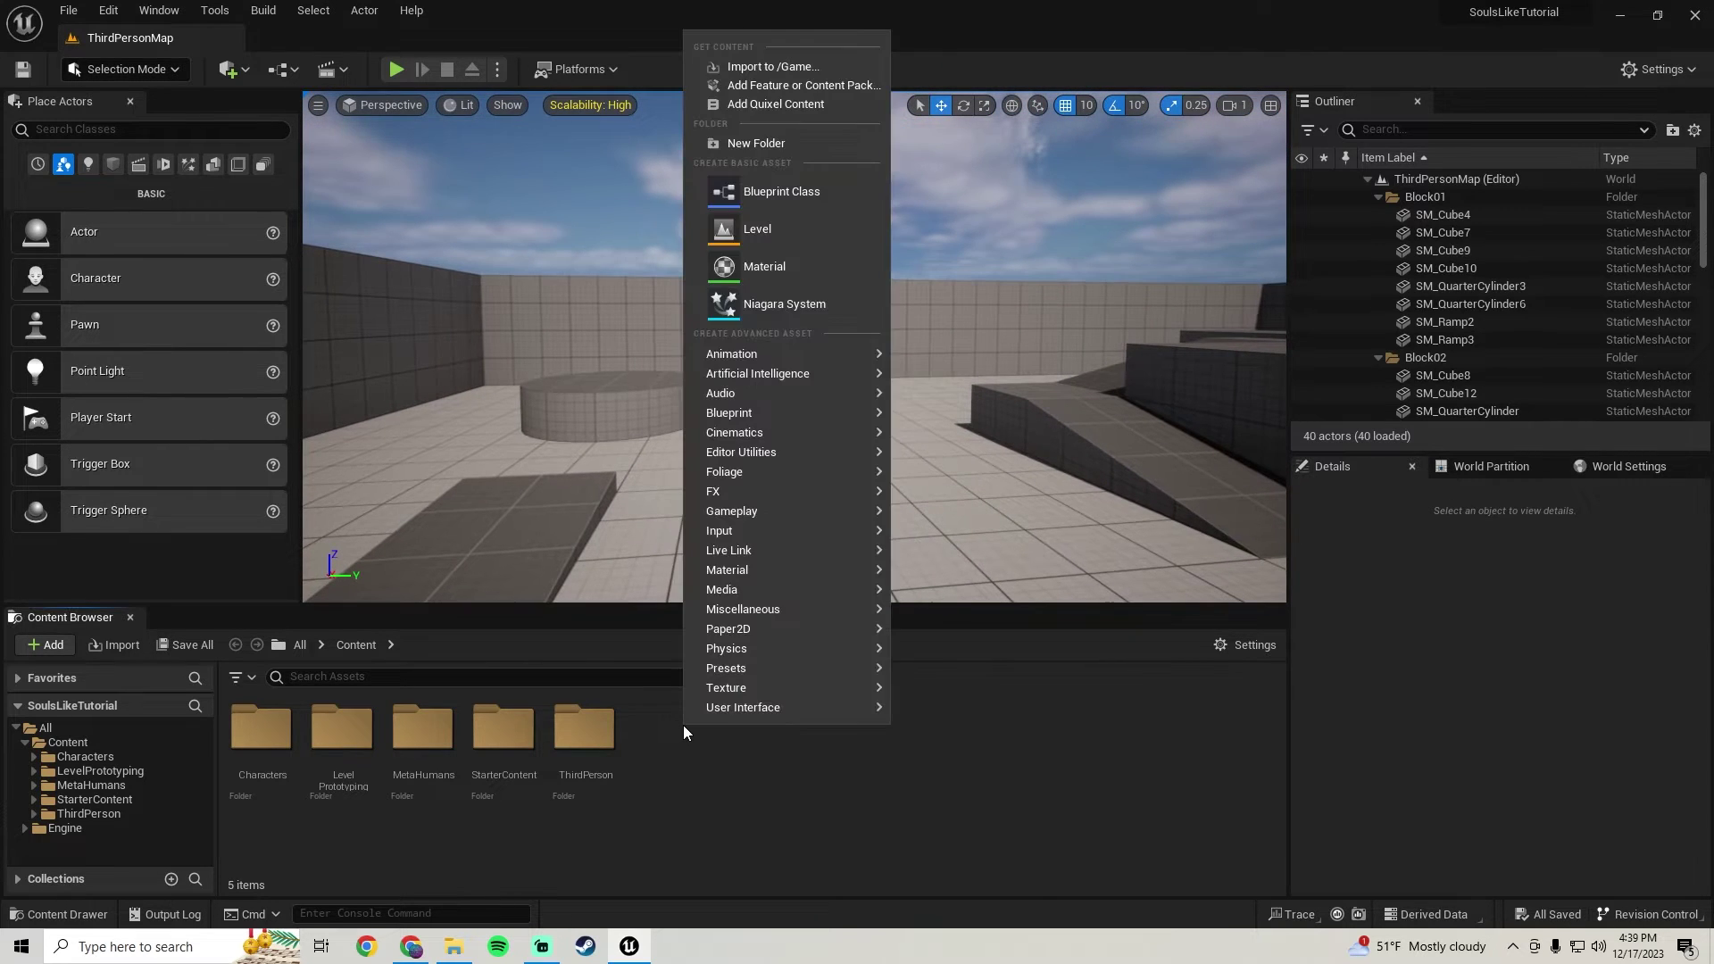
pyautogui.click(741, 104)
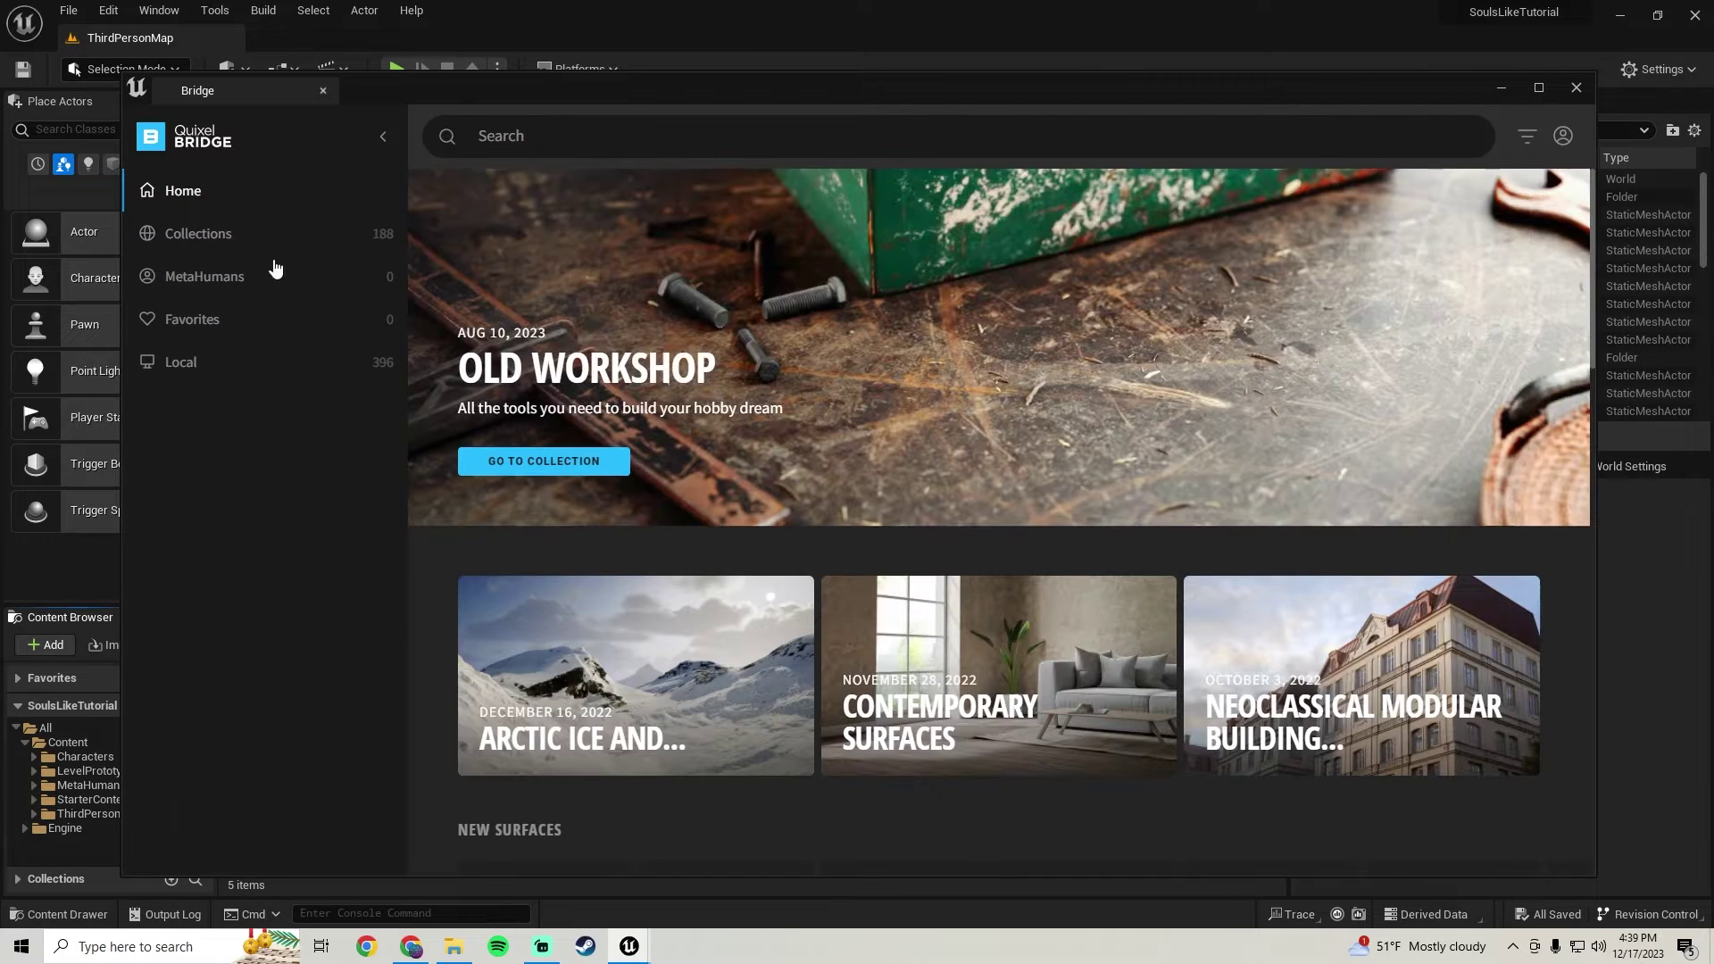
pyautogui.click(192, 278)
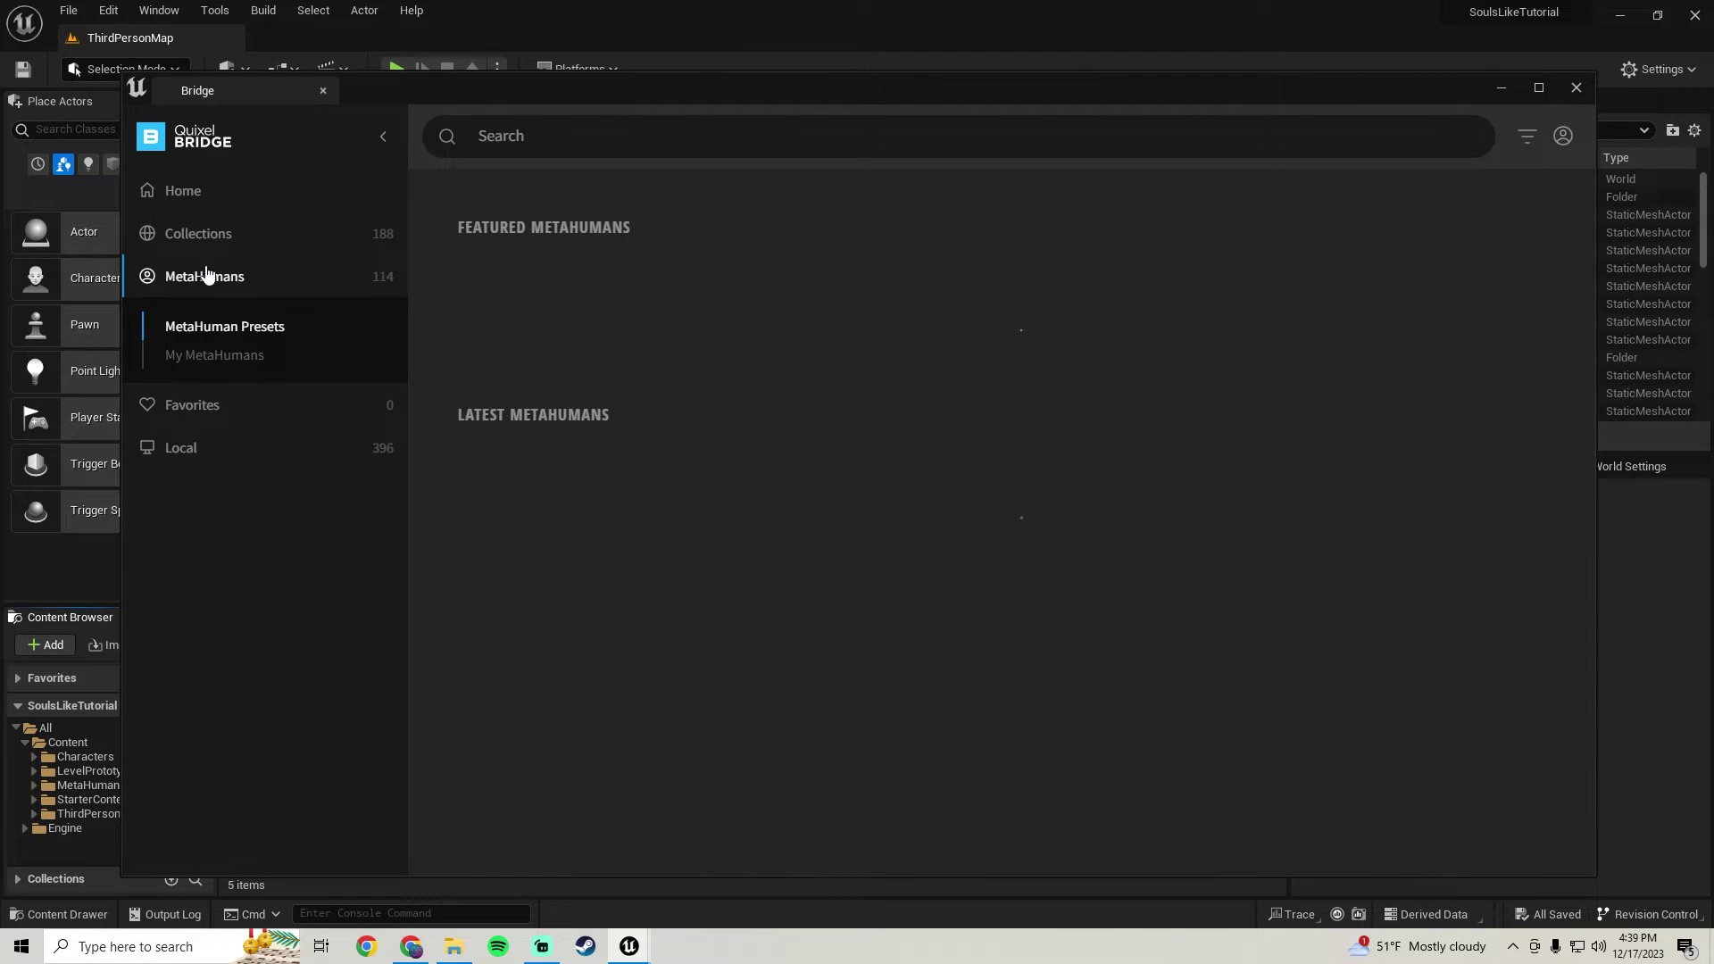
pyautogui.click(231, 355)
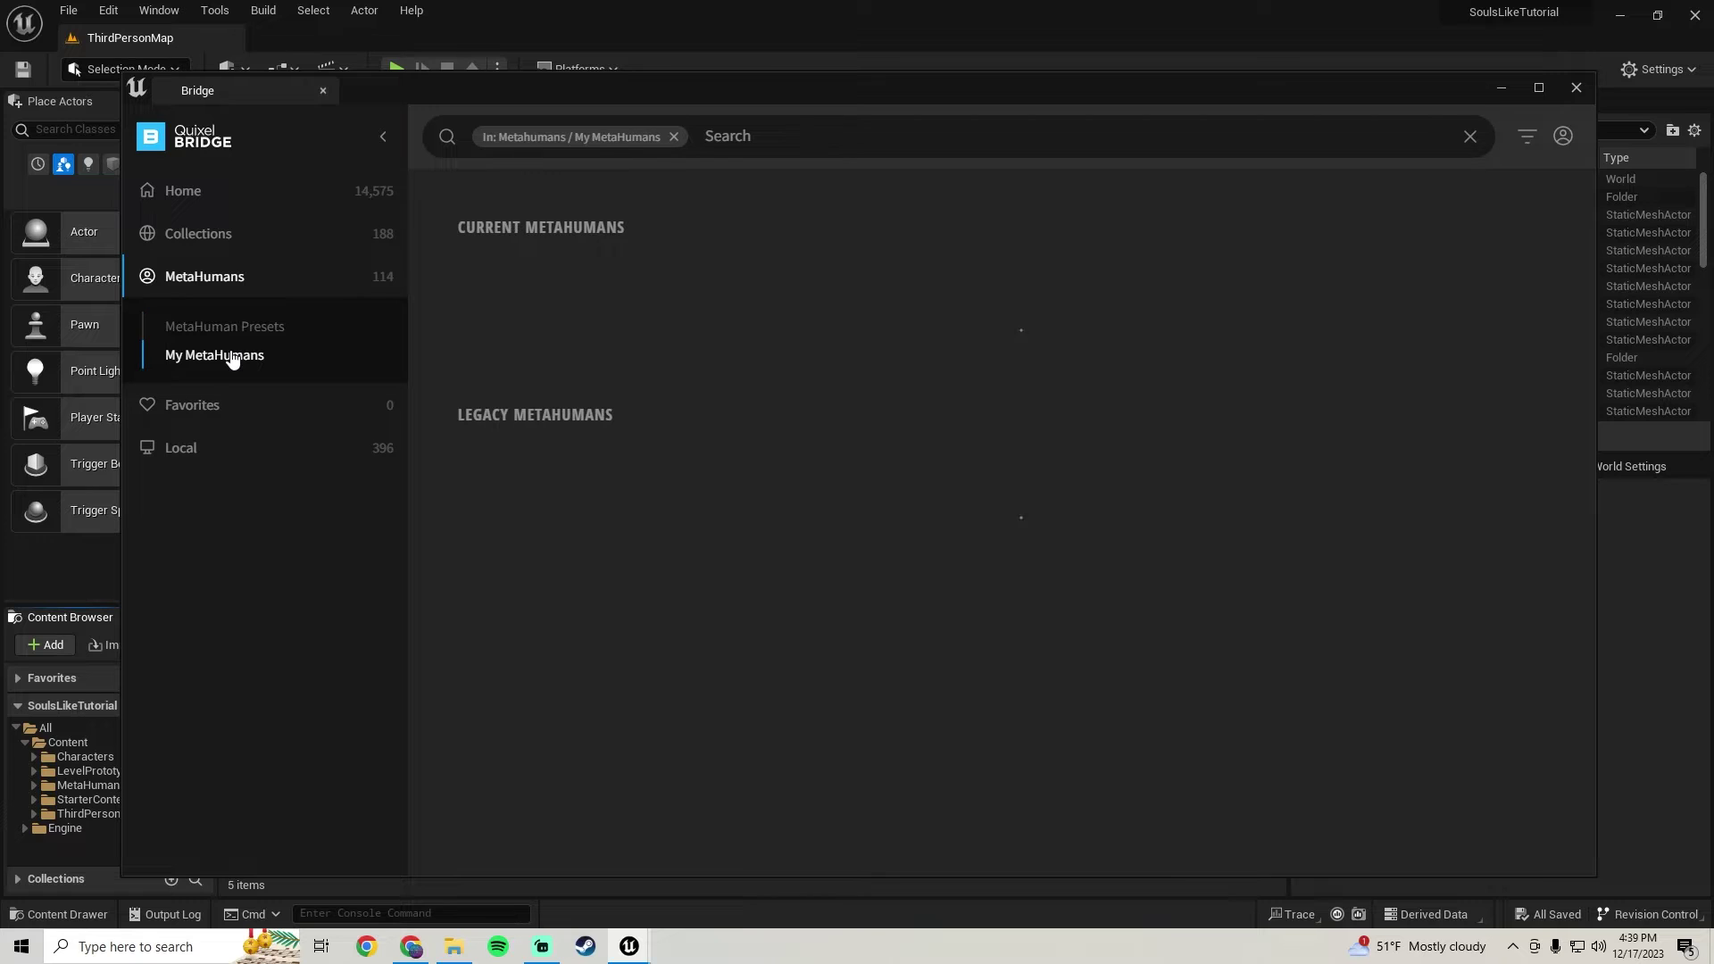
pyautogui.scroll(-2, 732, 521)
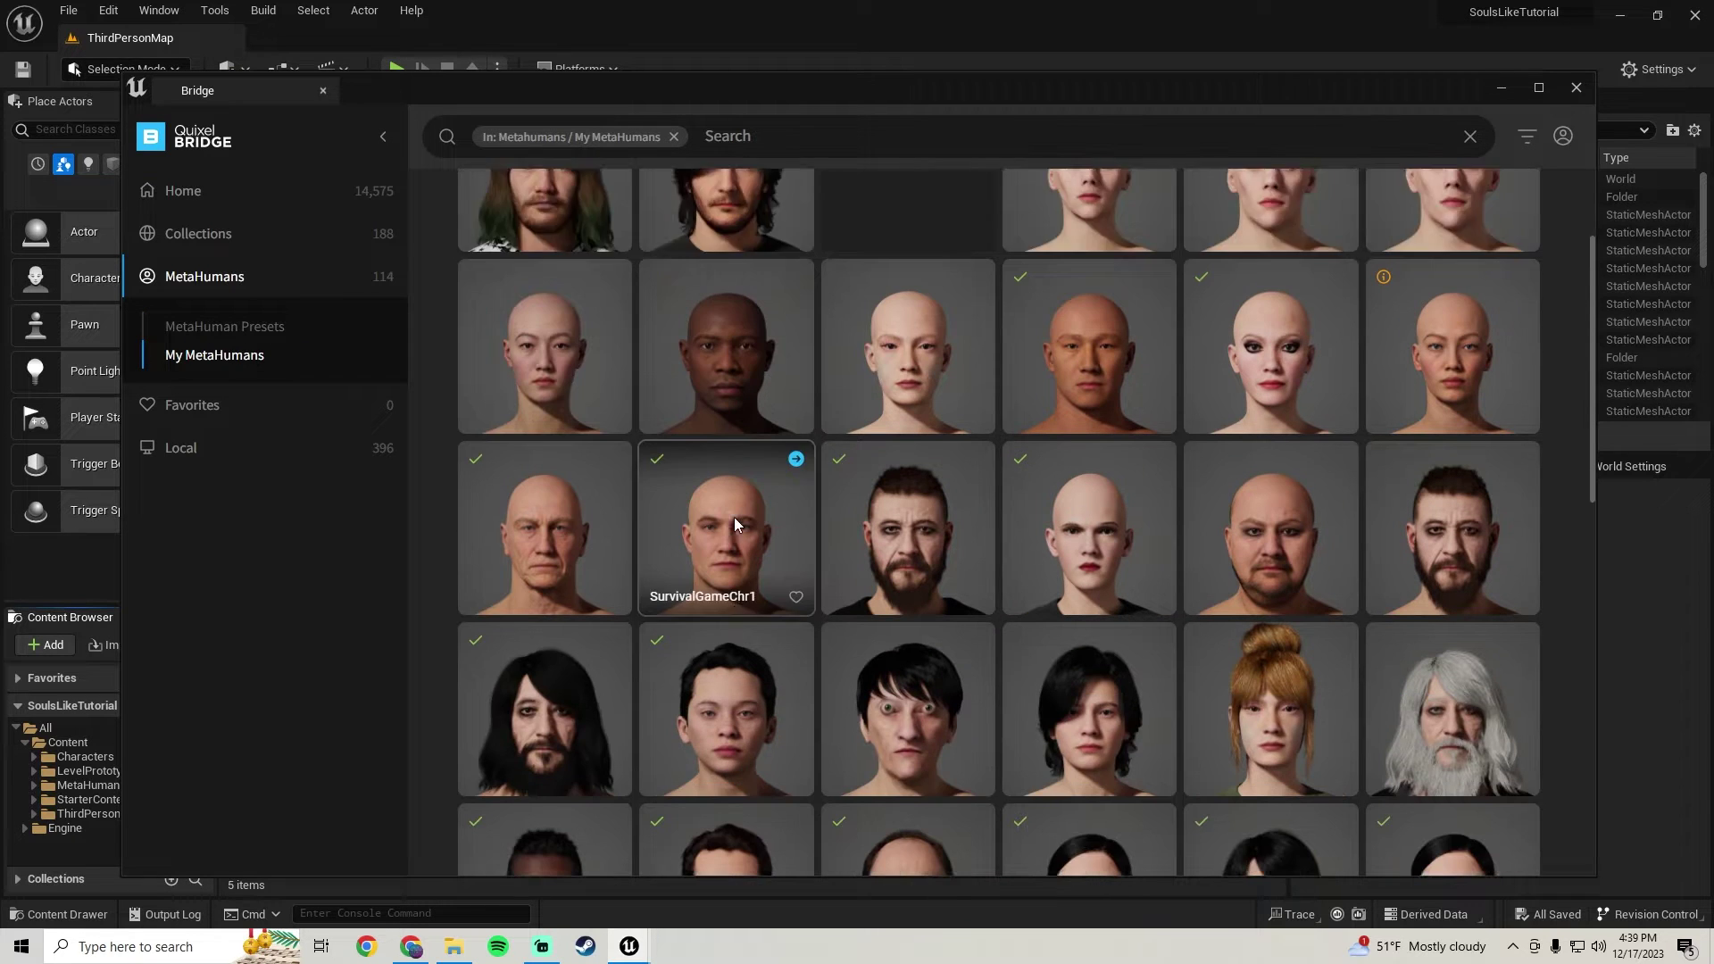
pyautogui.scroll(-1, 734, 523)
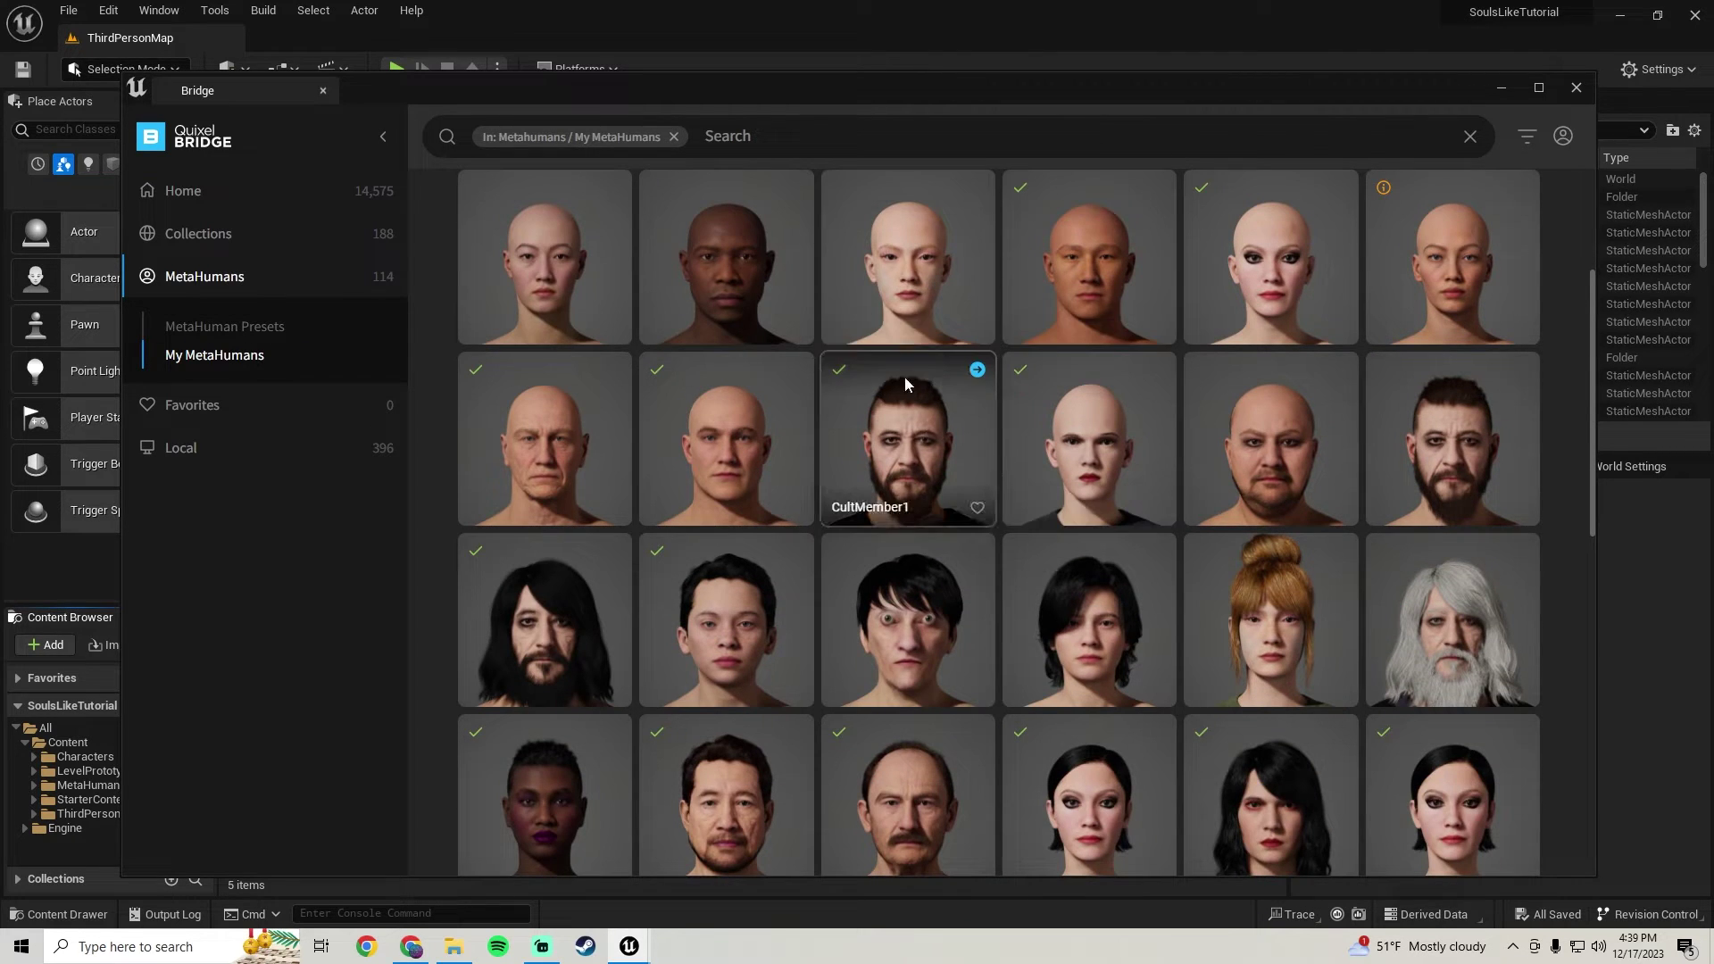
# - Update SurvivalGameChr3 and add it to the project at Medium Quality
pyautogui.click(1430, 253)
pyautogui.click(1471, 832)
pyautogui.click(1469, 839)
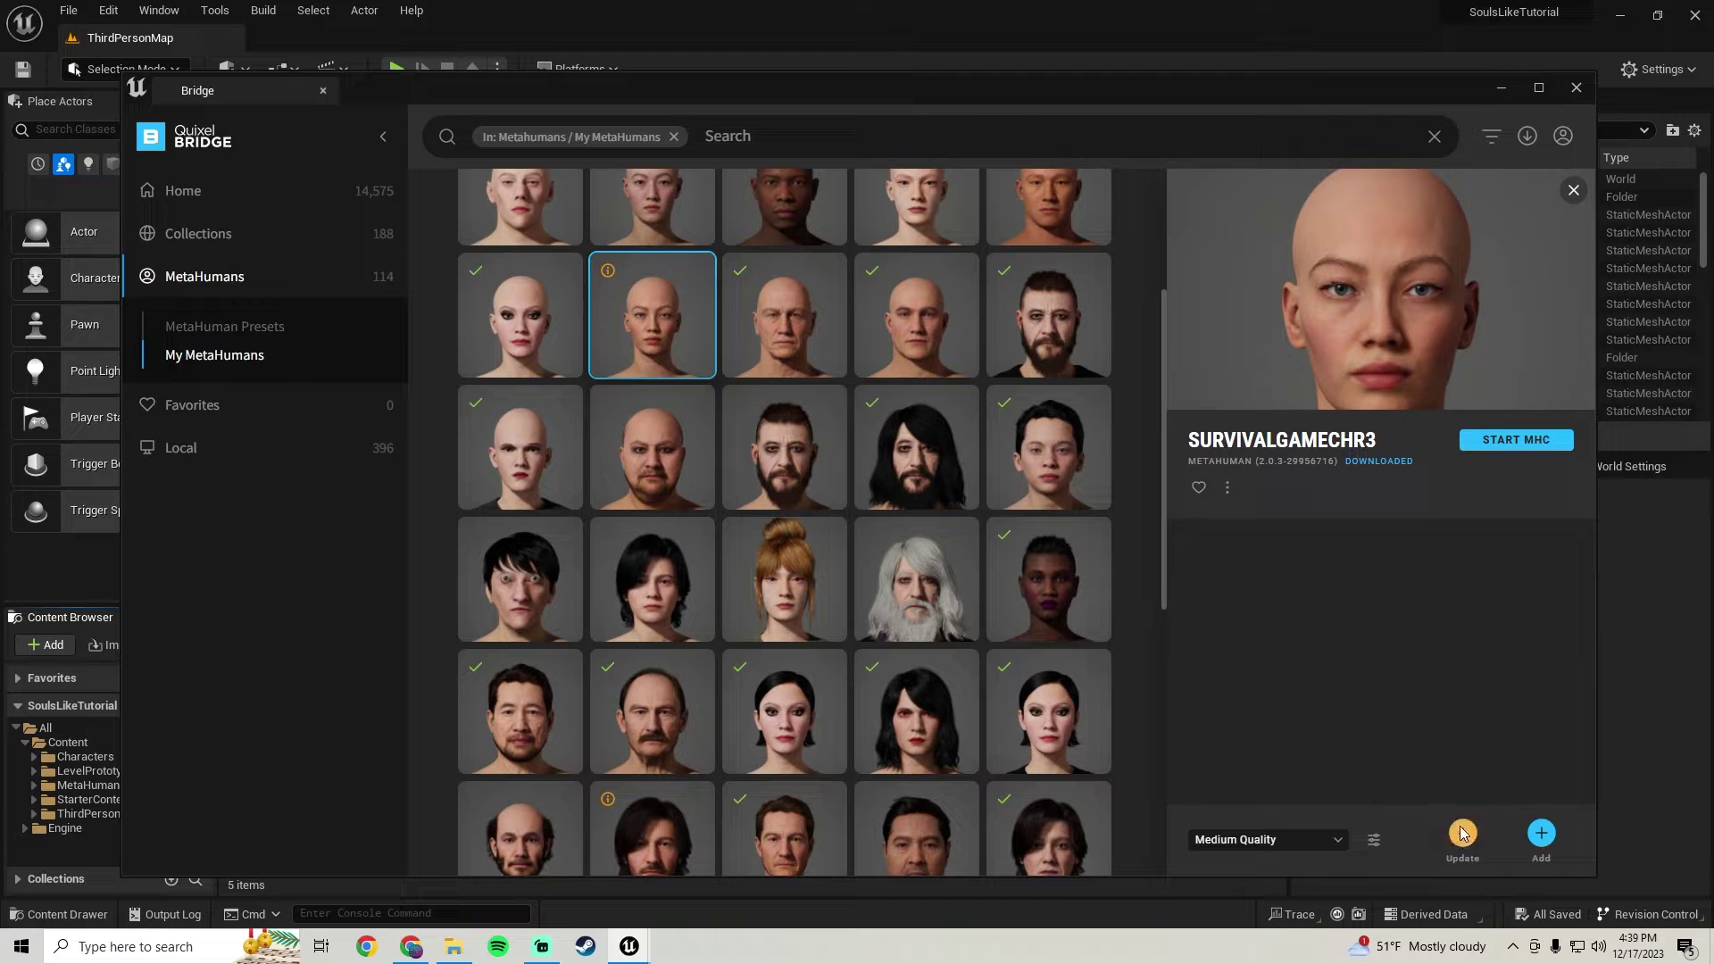
pyautogui.click(1296, 839)
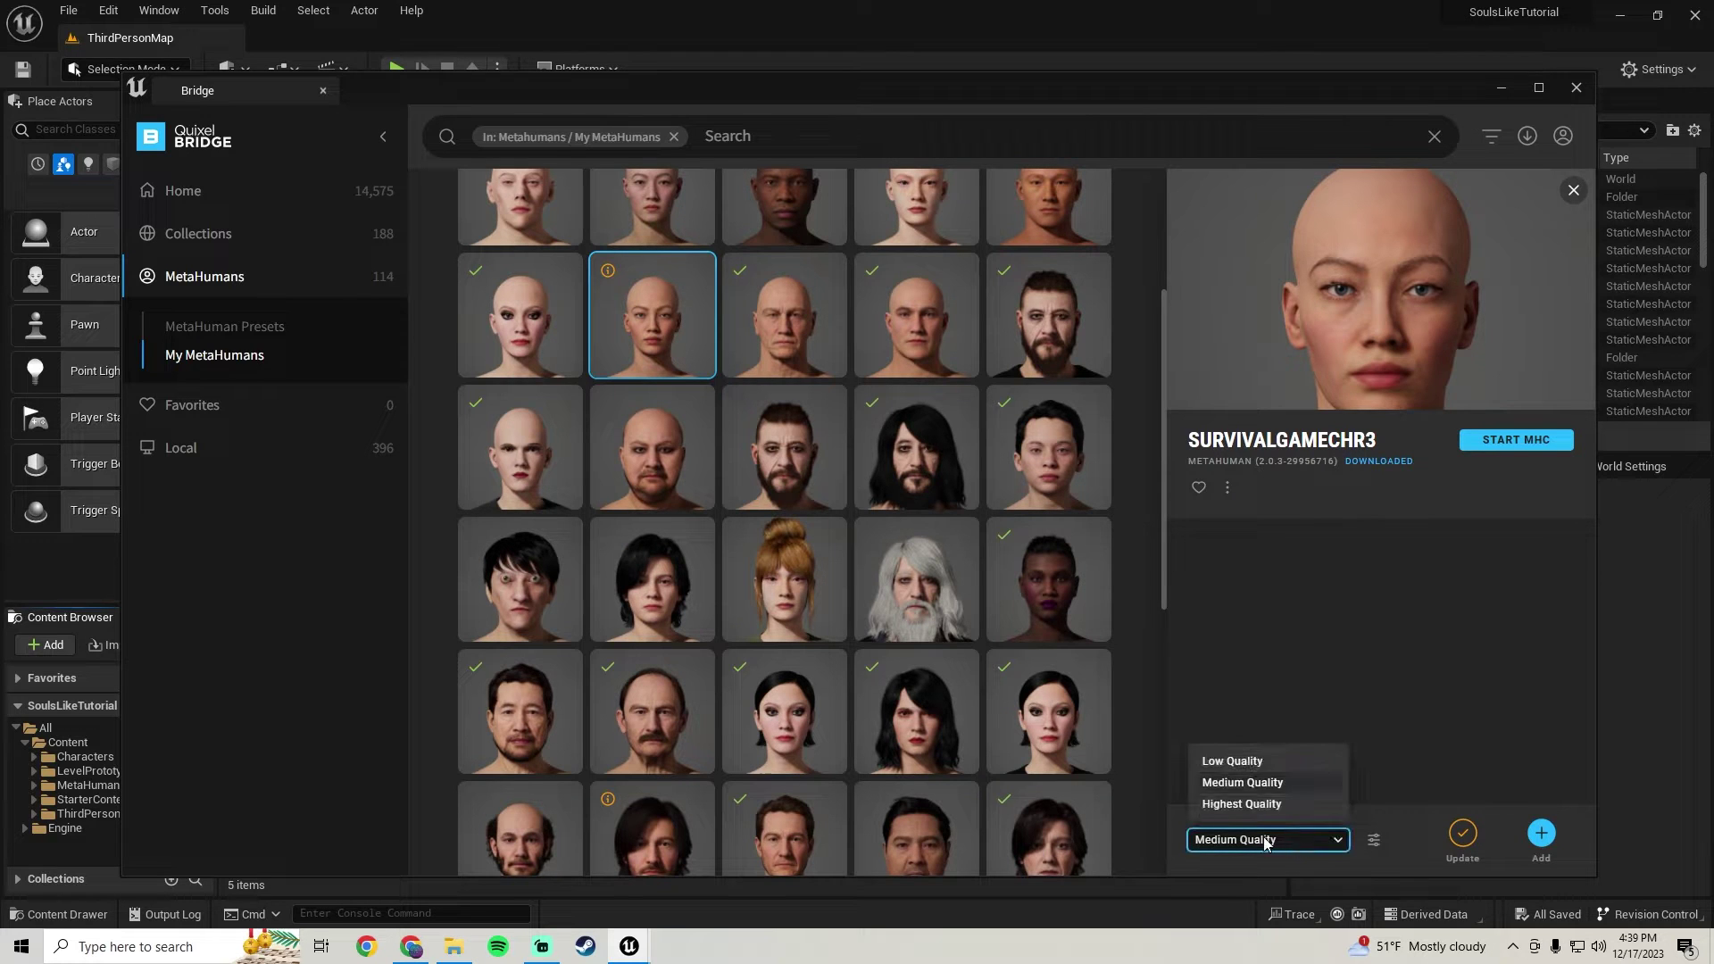
pyautogui.click(1433, 598)
pyautogui.click(1542, 837)
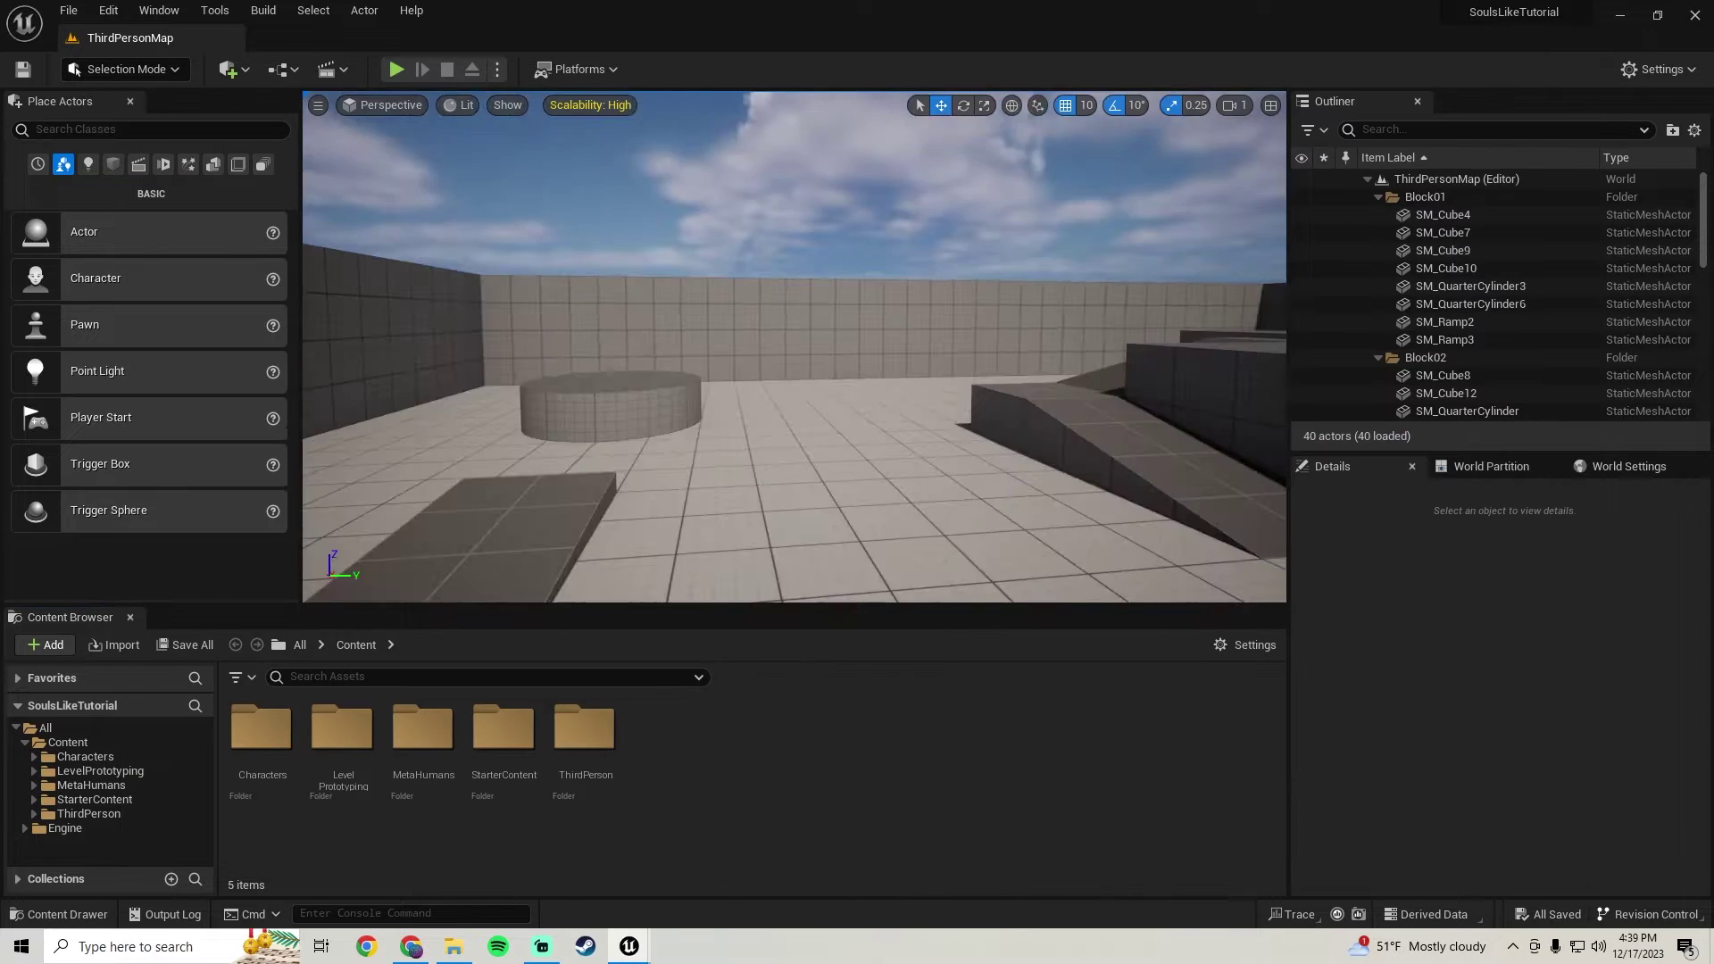
pyautogui.moveTo(794, 357); pyautogui.dragTo(714, 357, button='right')
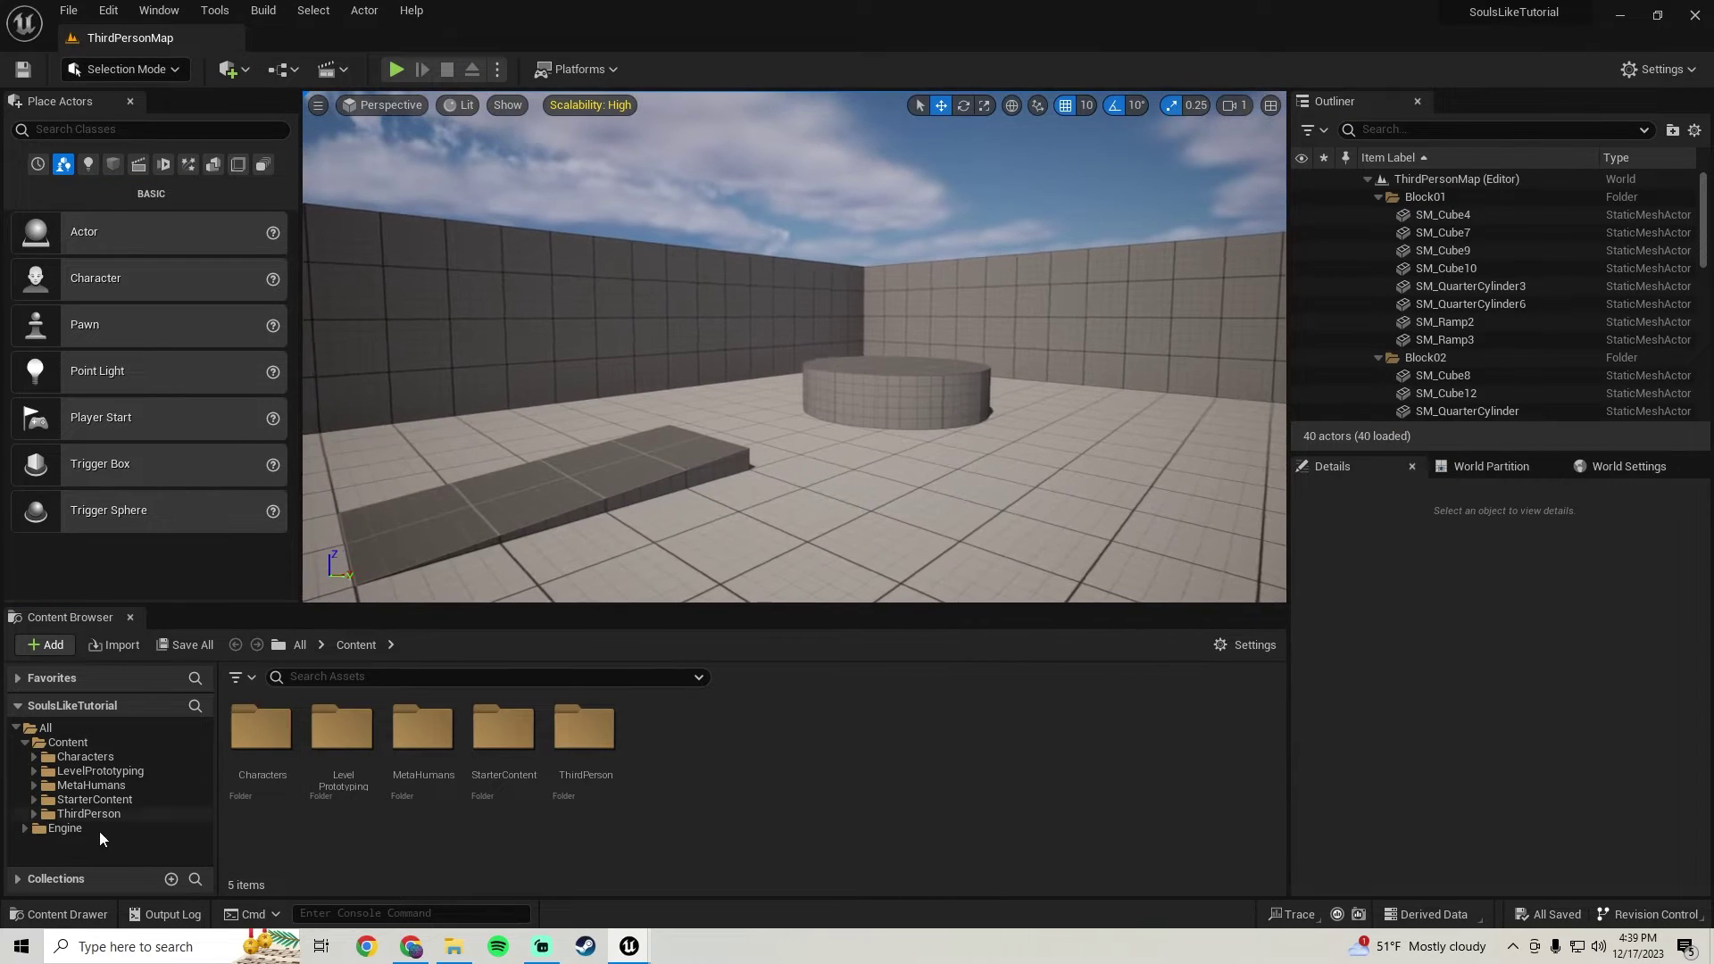
# - Place BP_SurvivalGameChr3 in the level at 1340, 950, 0 and open its blueprint
pyautogui.click(91, 786)
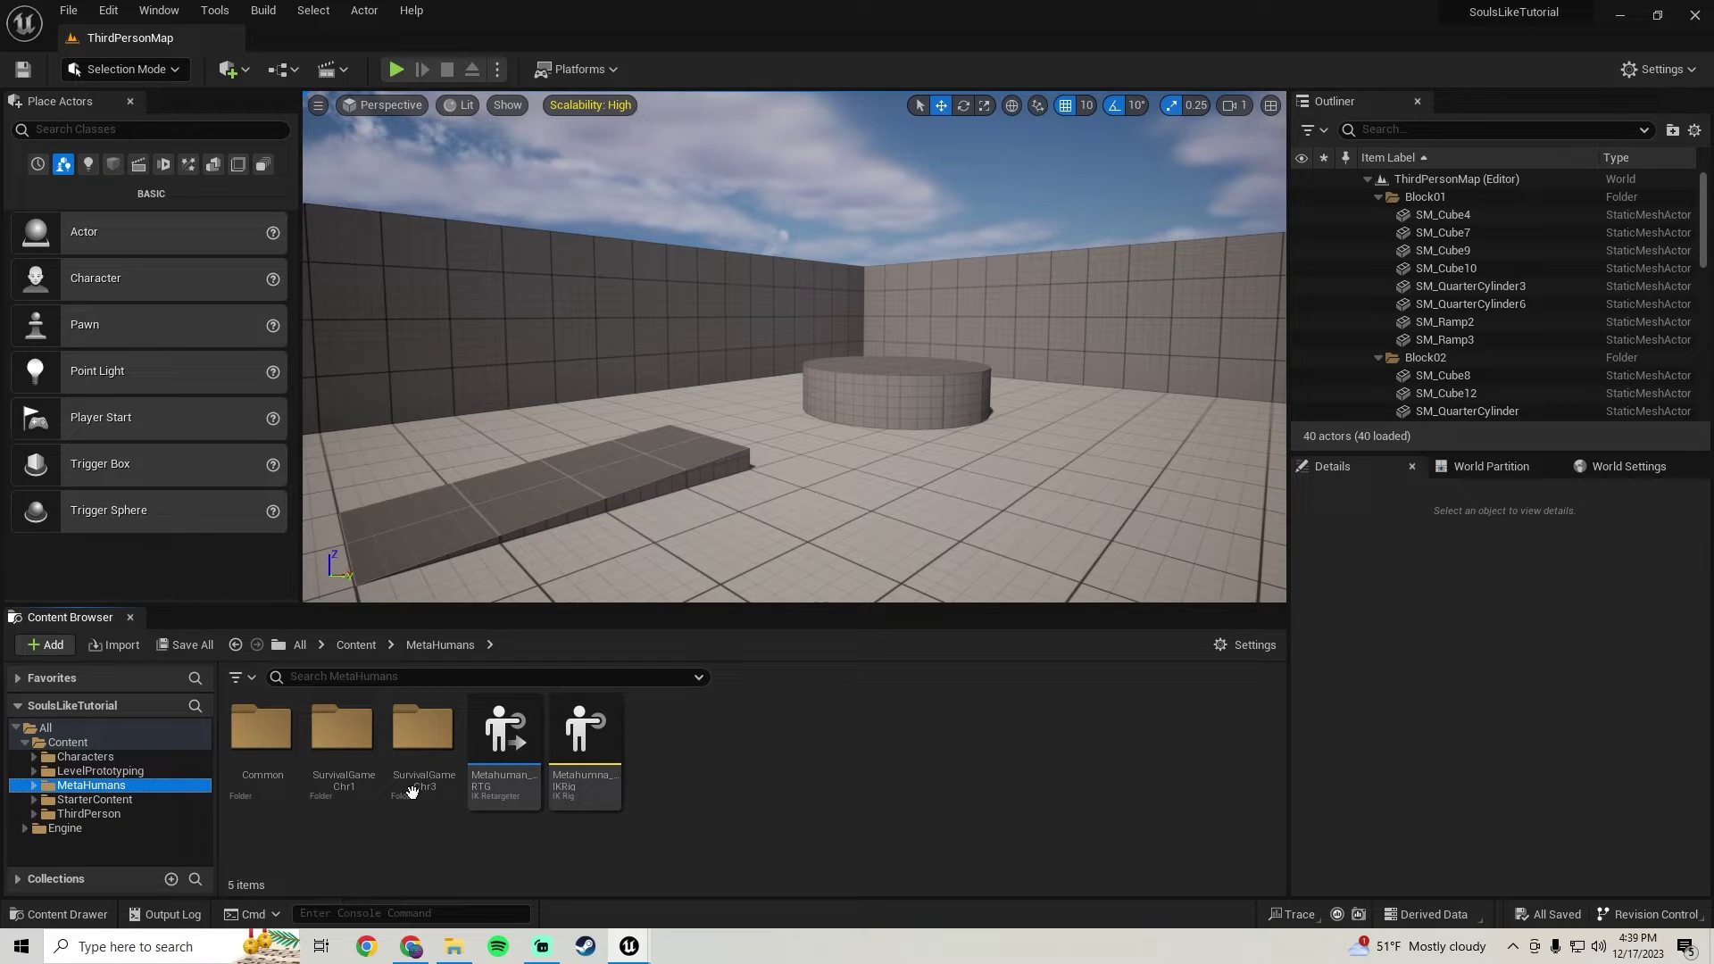
pyautogui.doubleClick(422, 727)
pyautogui.moveTo(857, 500); pyautogui.dragTo(876, 497, button='right')
pyautogui.click(834, 759)
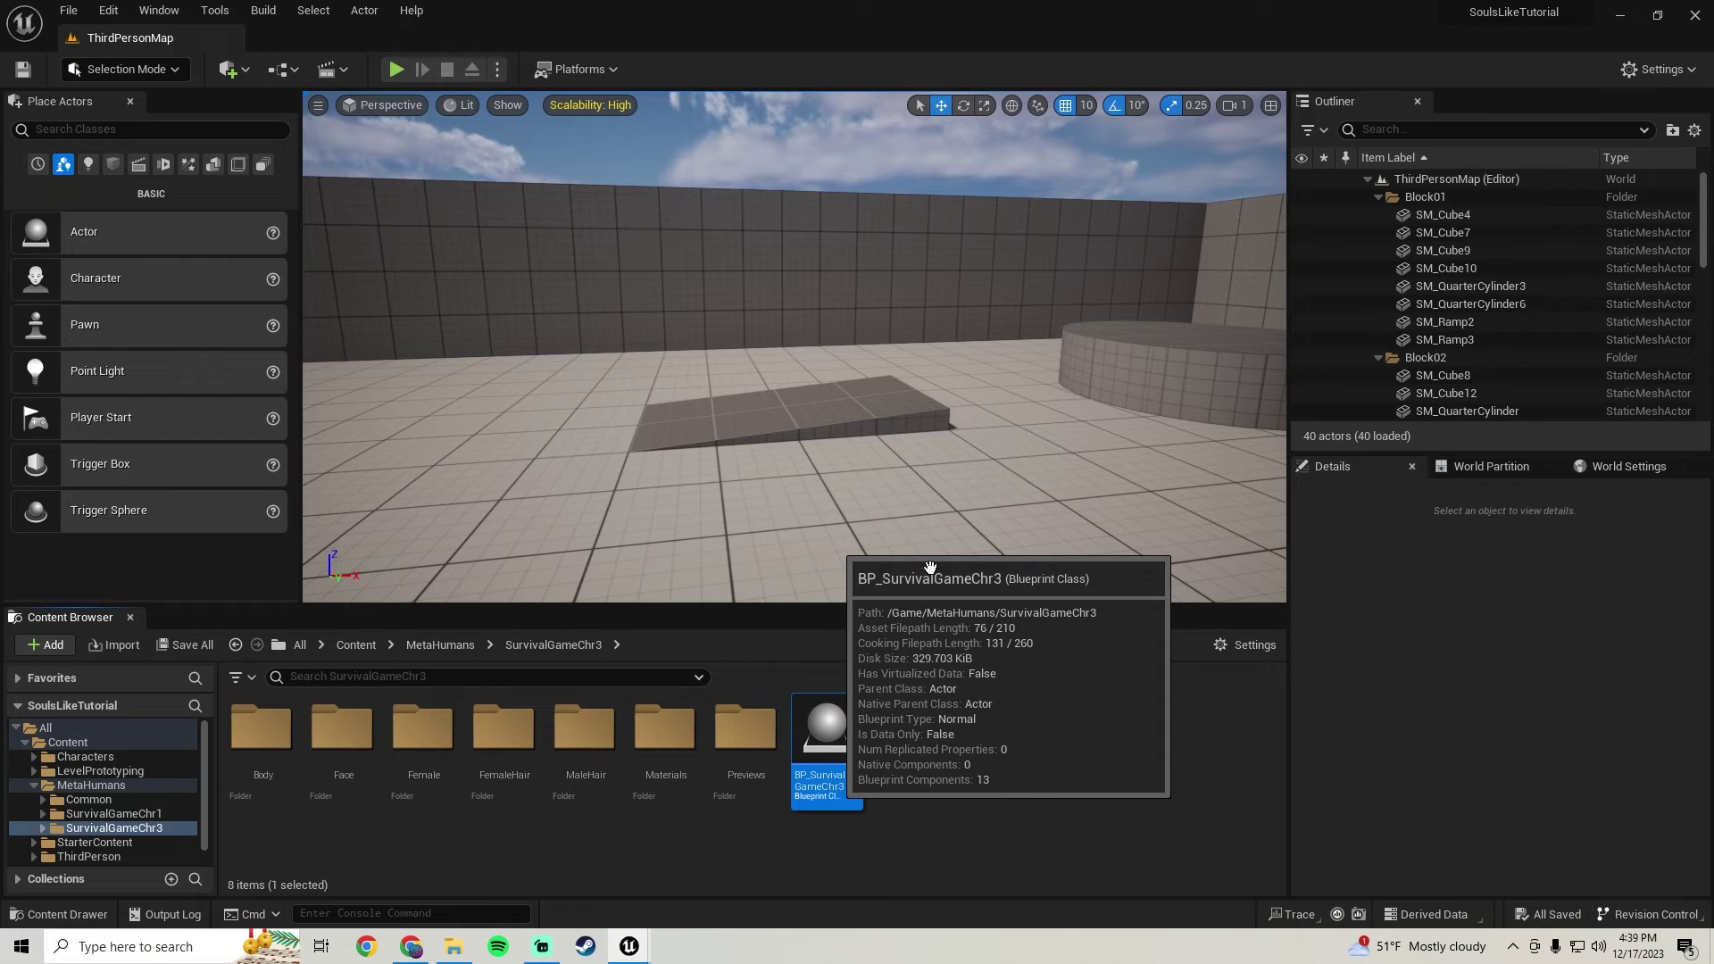
pyautogui.moveTo(653, 509); pyautogui.dragTo(652, 508)
pyautogui.moveTo(653, 509)
pyautogui.mouseDown(button='right')
pyautogui.moveTo(647, 487)
pyautogui.moveTo(630, 491)
pyautogui.moveTo(635, 511)
pyautogui.moveTo(656, 505)
pyautogui.moveTo(625, 516)
pyautogui.moveTo(656, 495)
pyautogui.mouseUp(button='right')
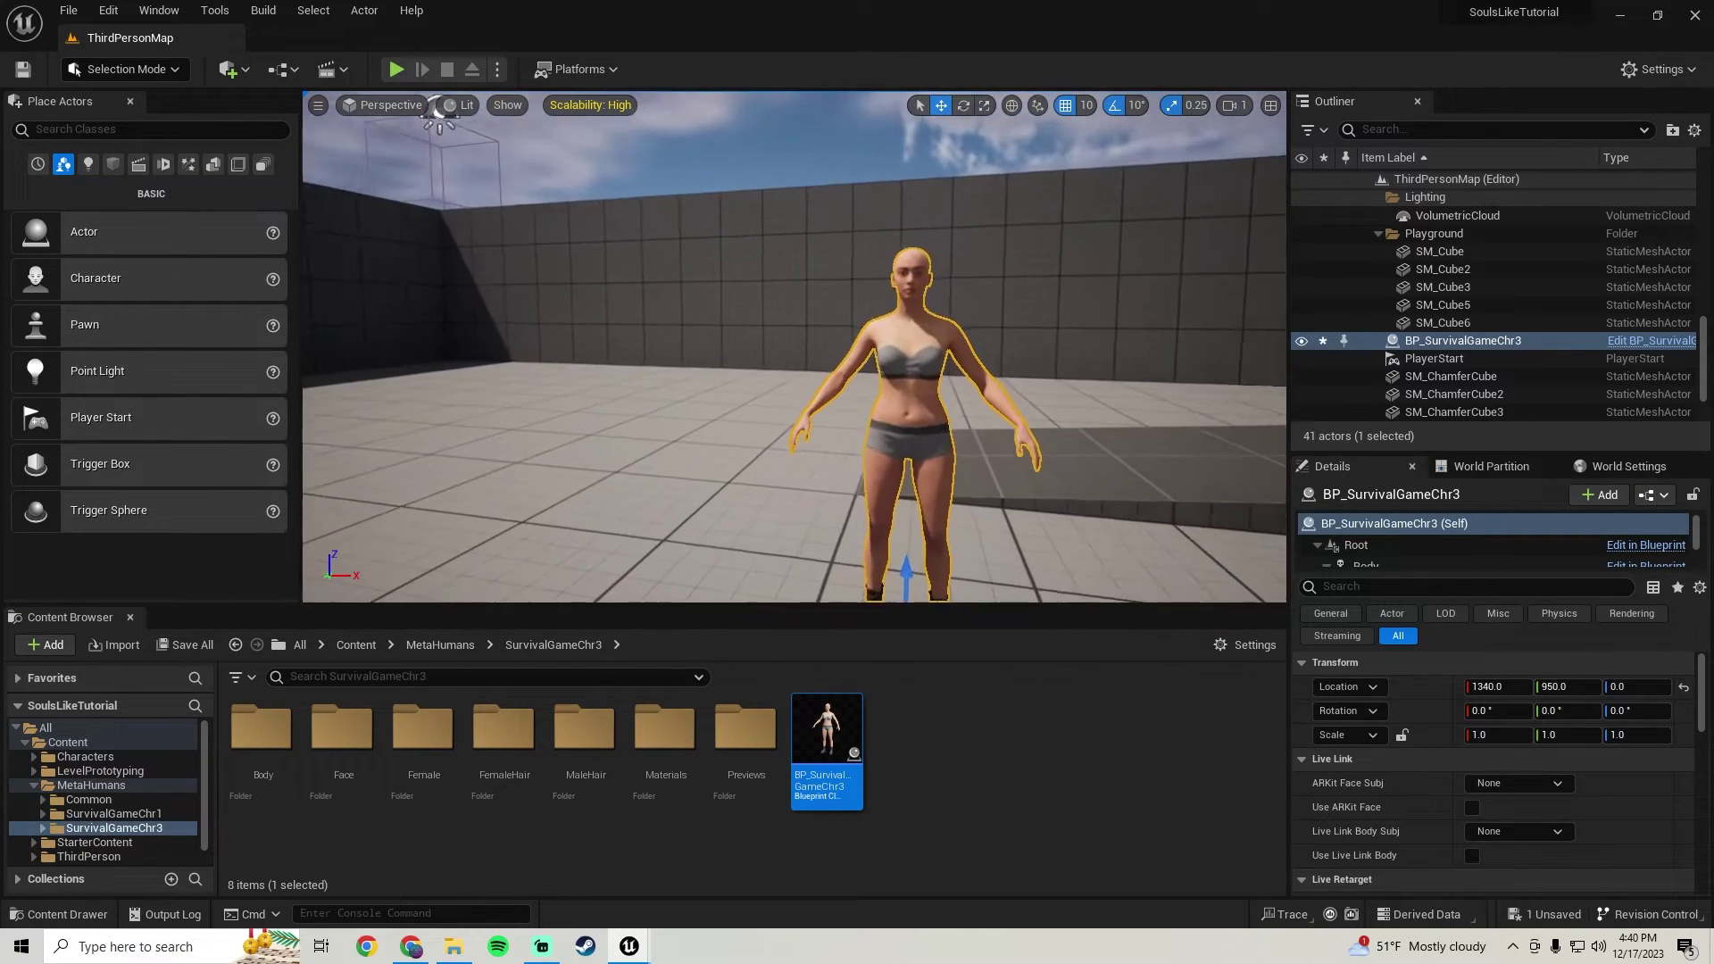
pyautogui.moveTo(788, 253); pyautogui.dragTo(789, 252, button='right')
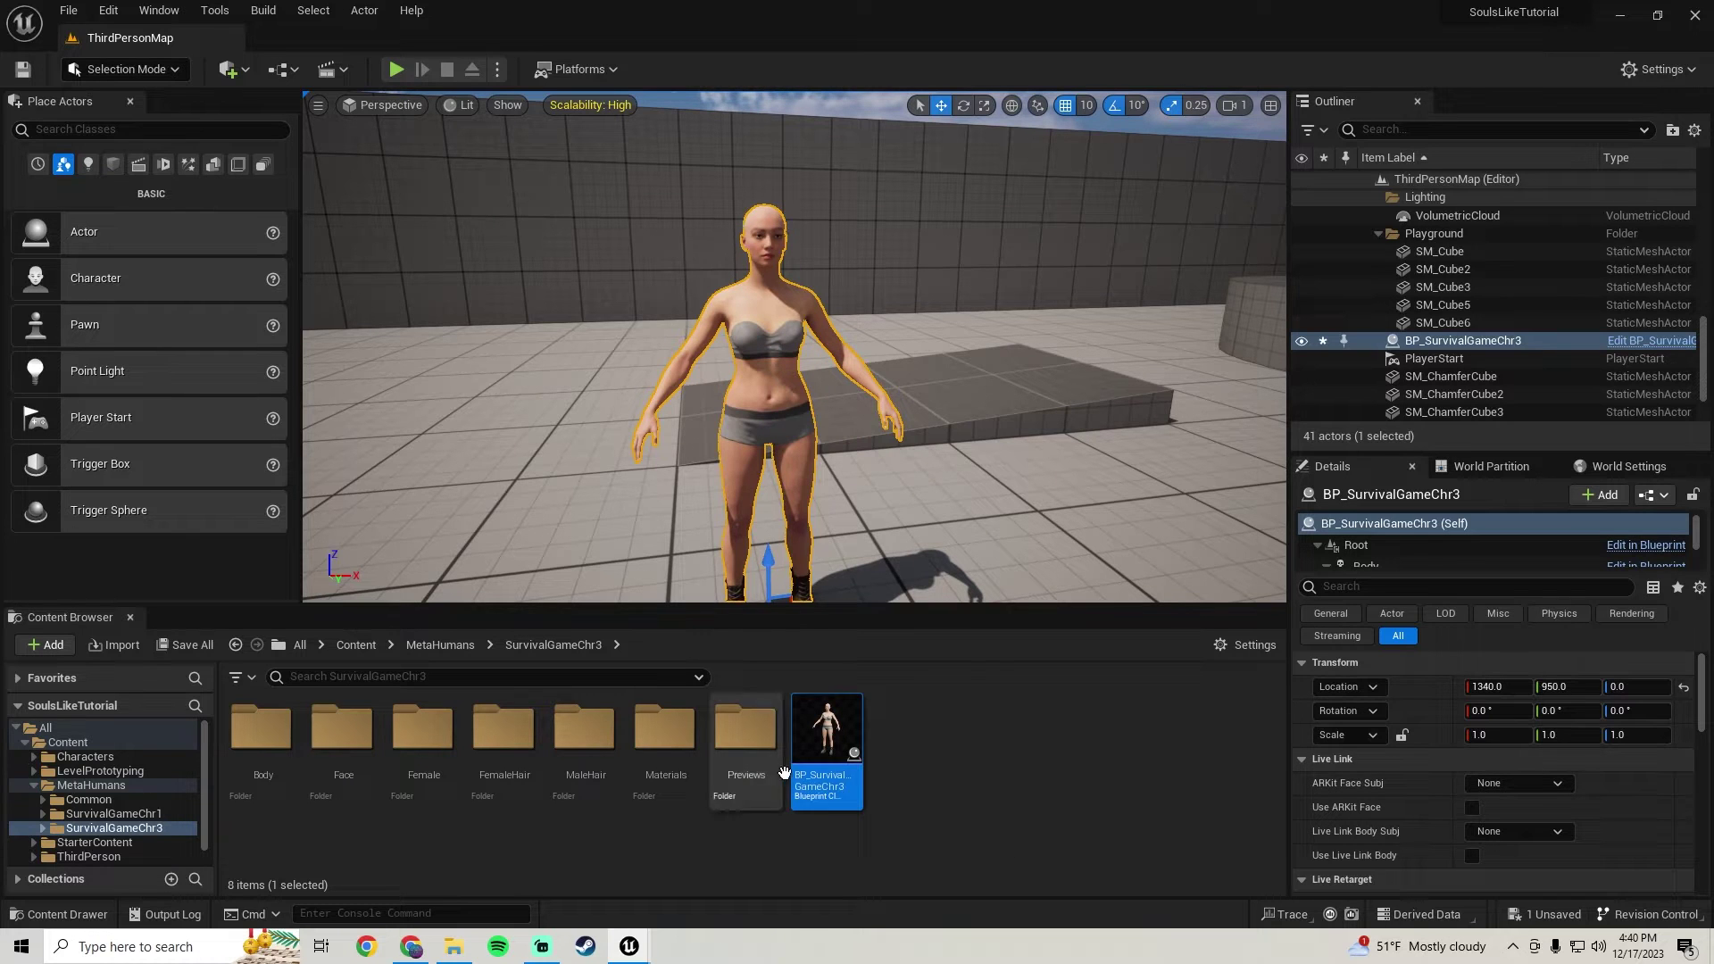
pyautogui.doubleClick(837, 793)
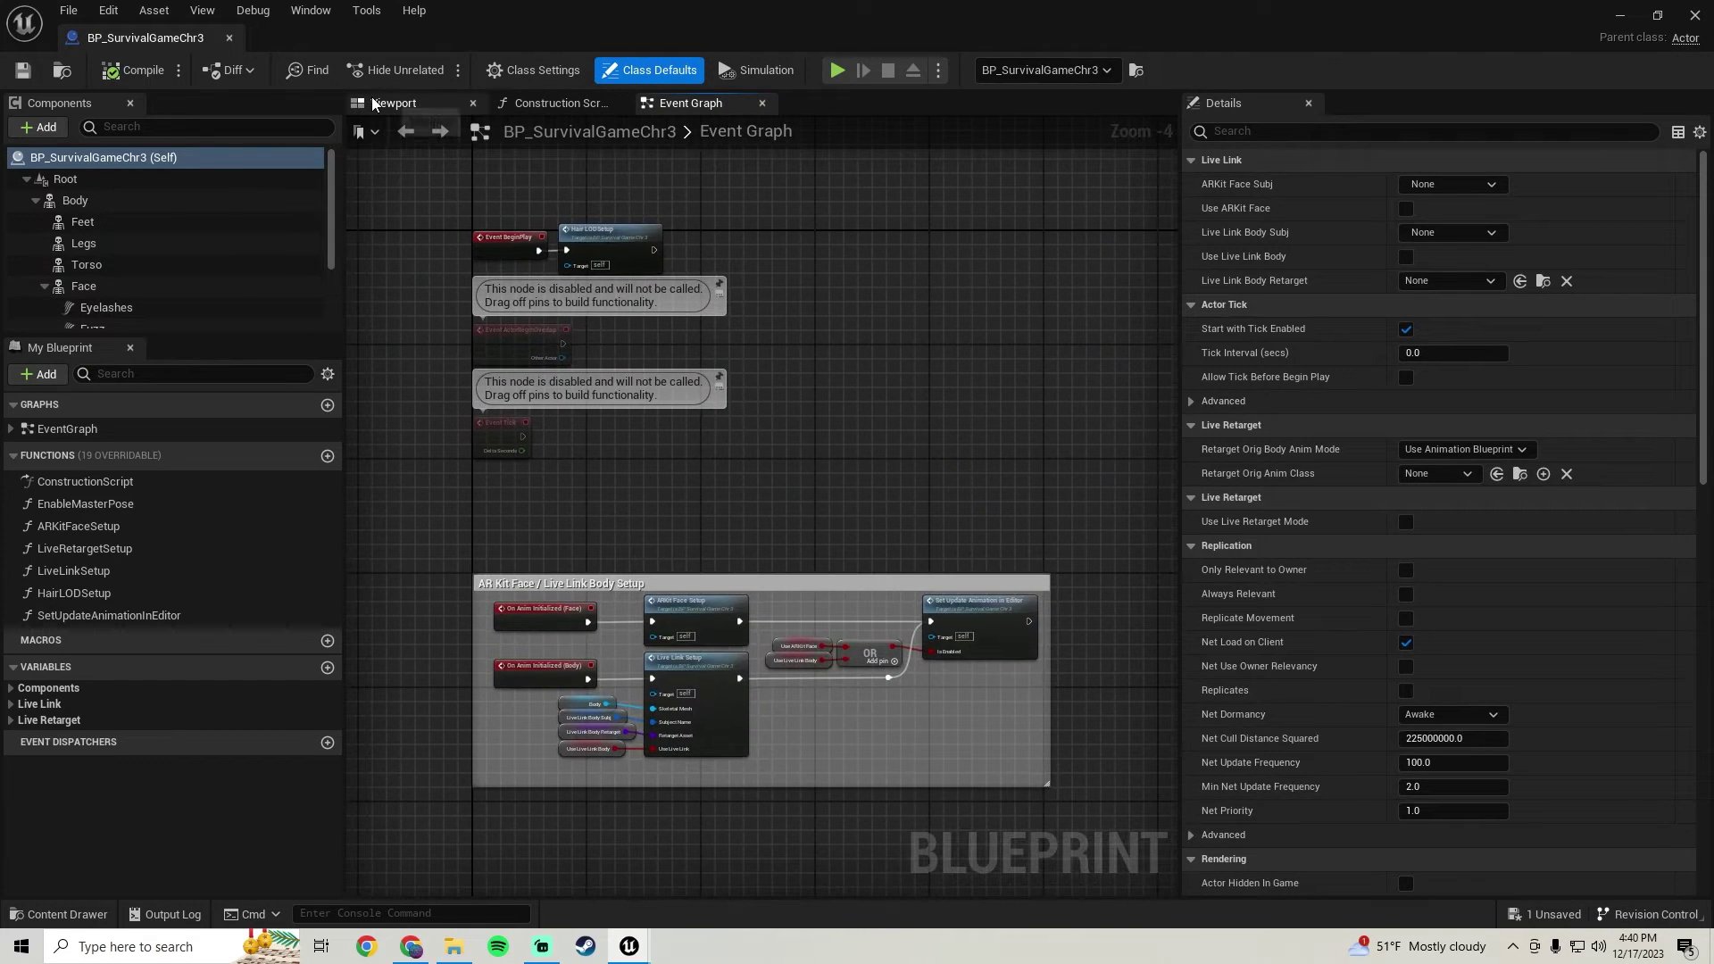
# - Close and reopen the BP_SurvivalGameChr3 blueprint editor and select its Root component
pyautogui.click(375, 104)
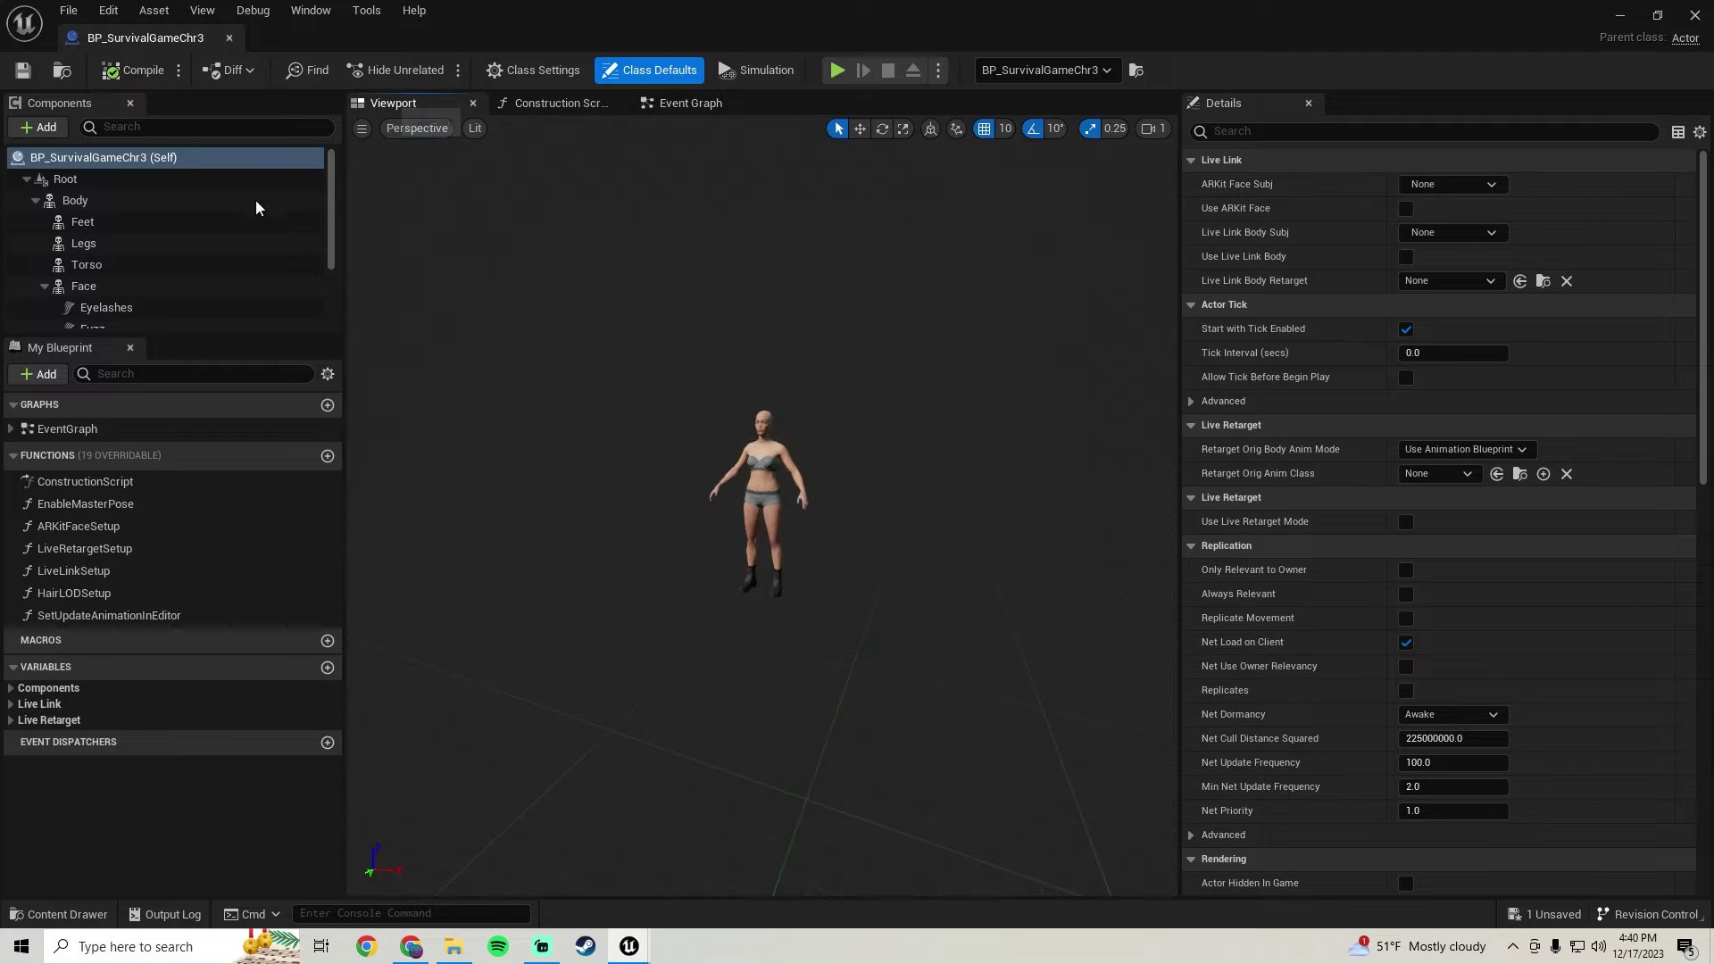
pyautogui.click(218, 209)
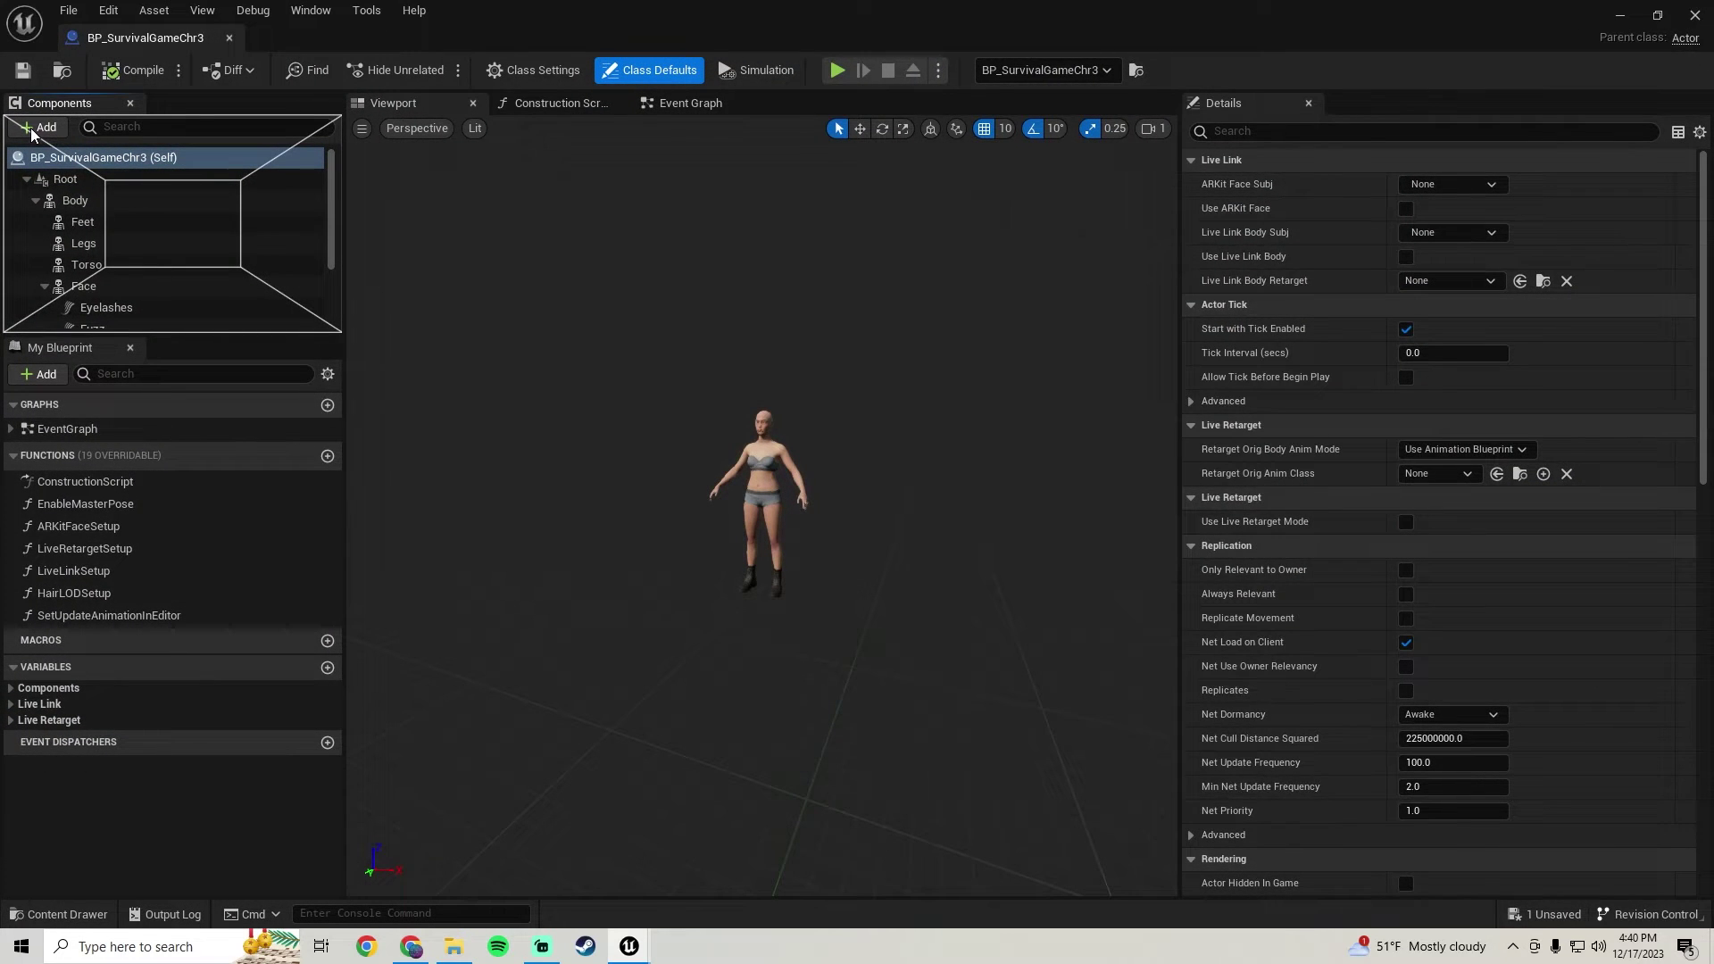
pyautogui.click(1695, 16)
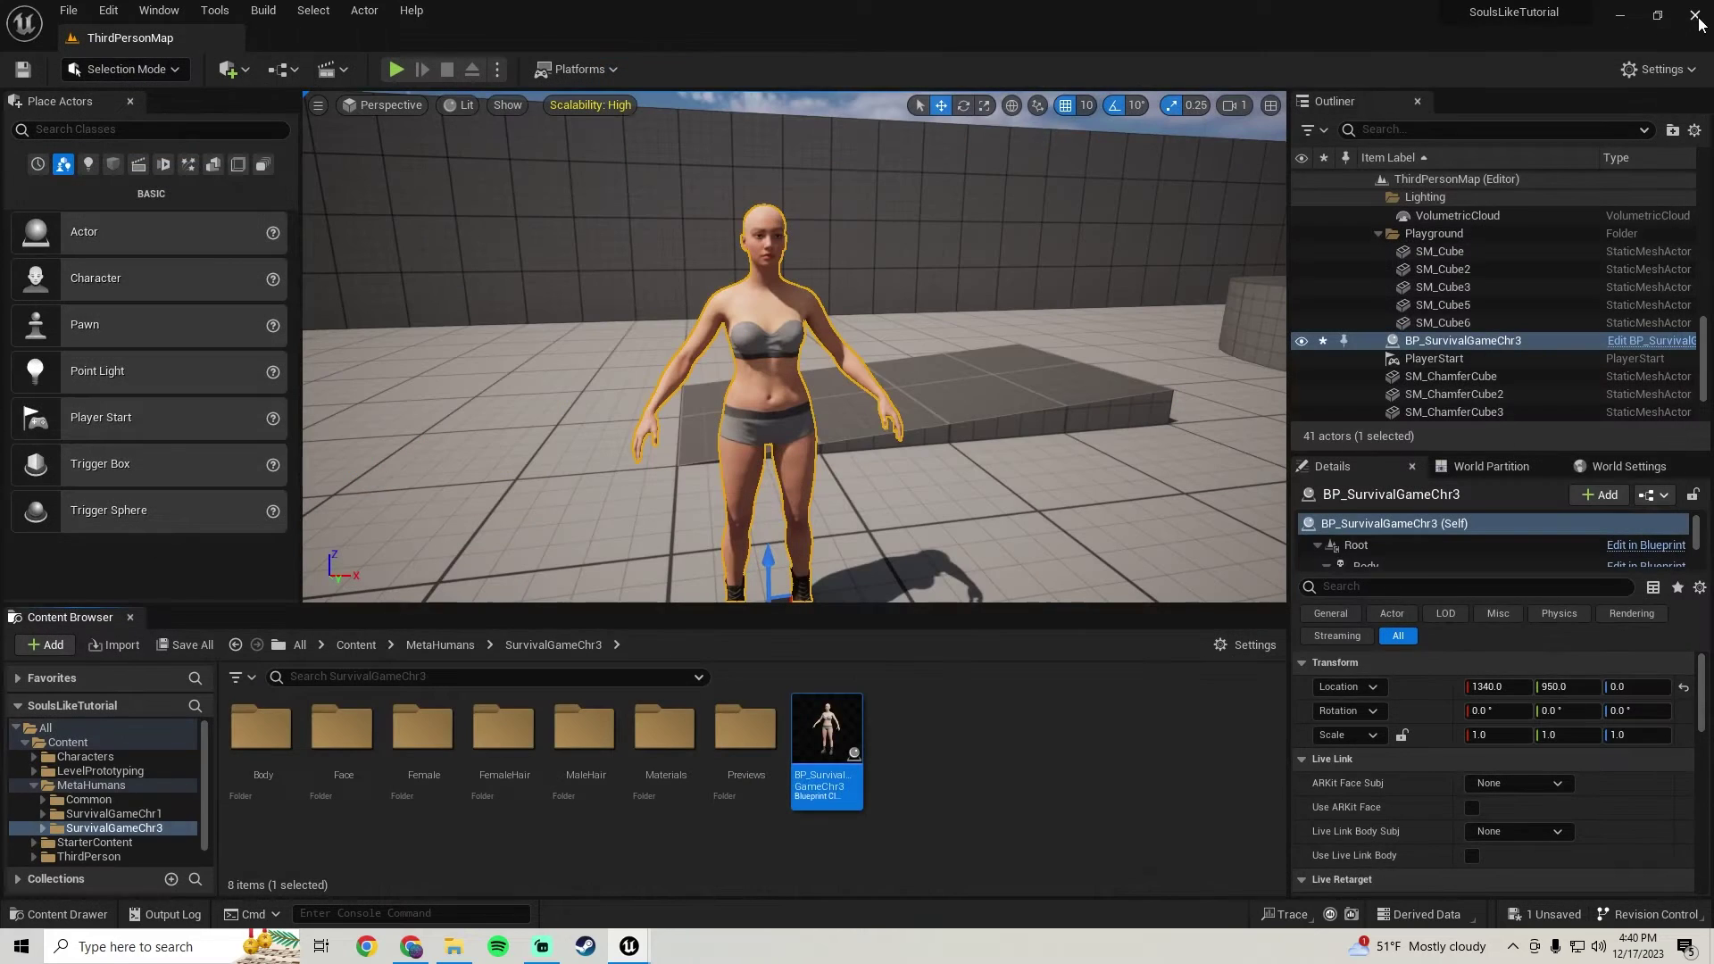
pyautogui.doubleClick(817, 771)
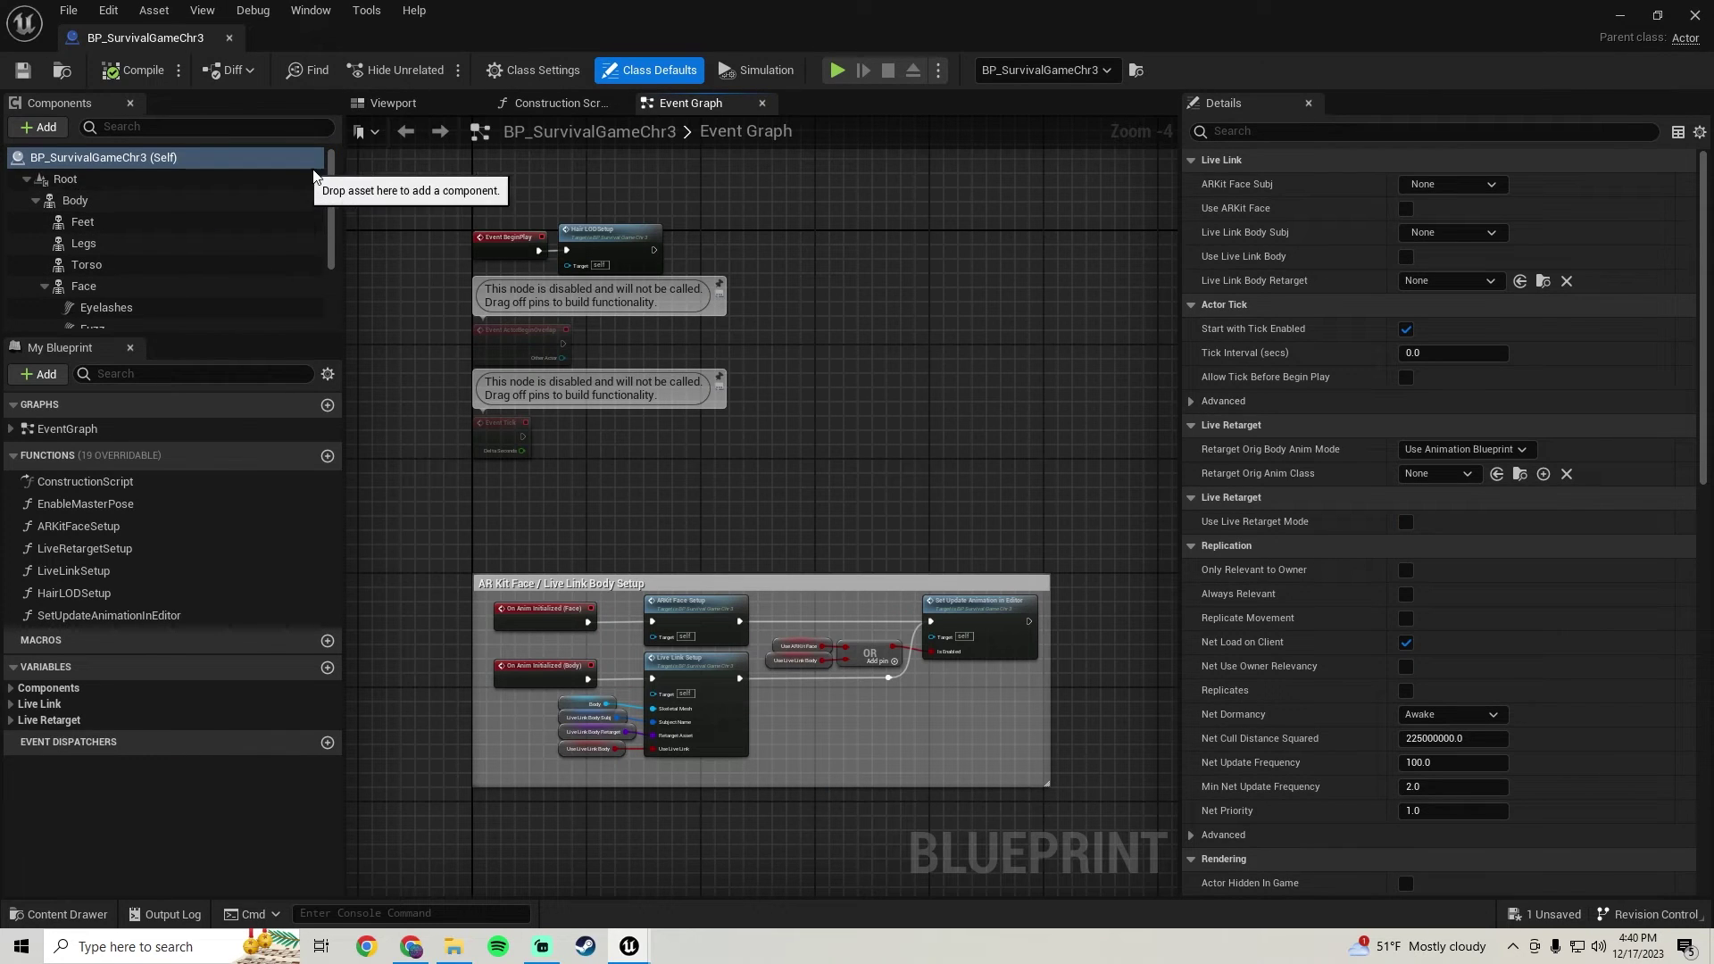
pyautogui.click(304, 179)
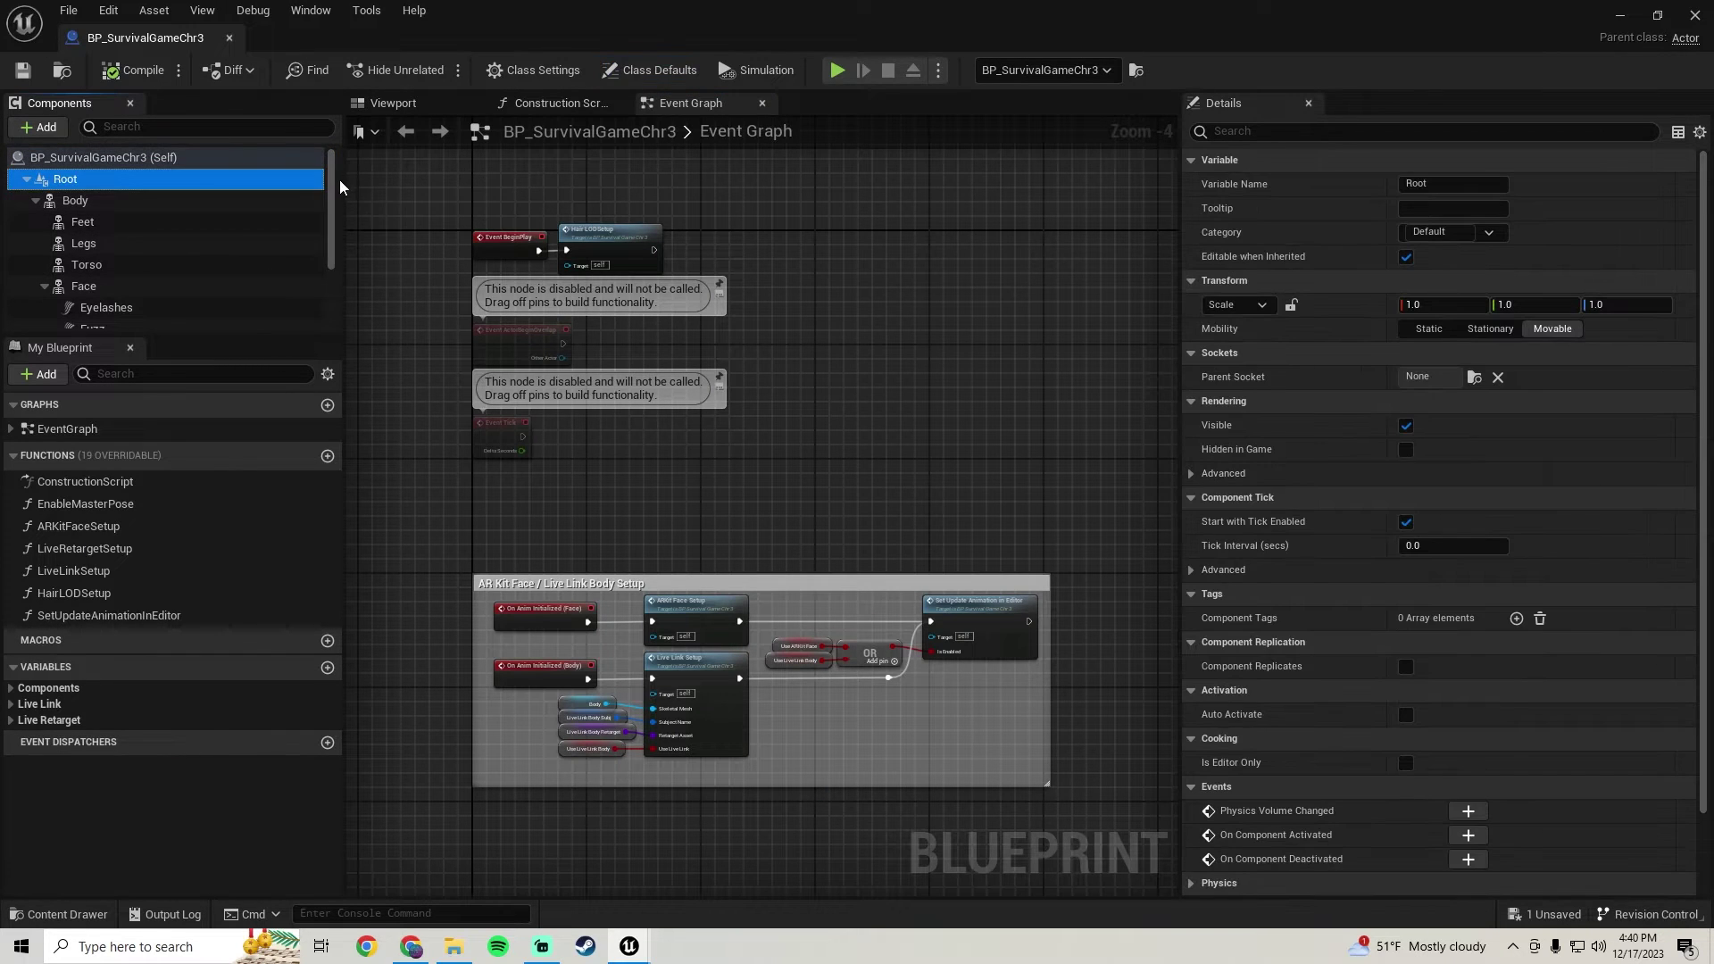
pyautogui.scroll(-1, 339, 211)
# - Set the LODSync component's Min LOD to 4 and inspect the lower-detail character in the Viewport
pyautogui.scroll(-3, 338, 211)
pyautogui.click(129, 319)
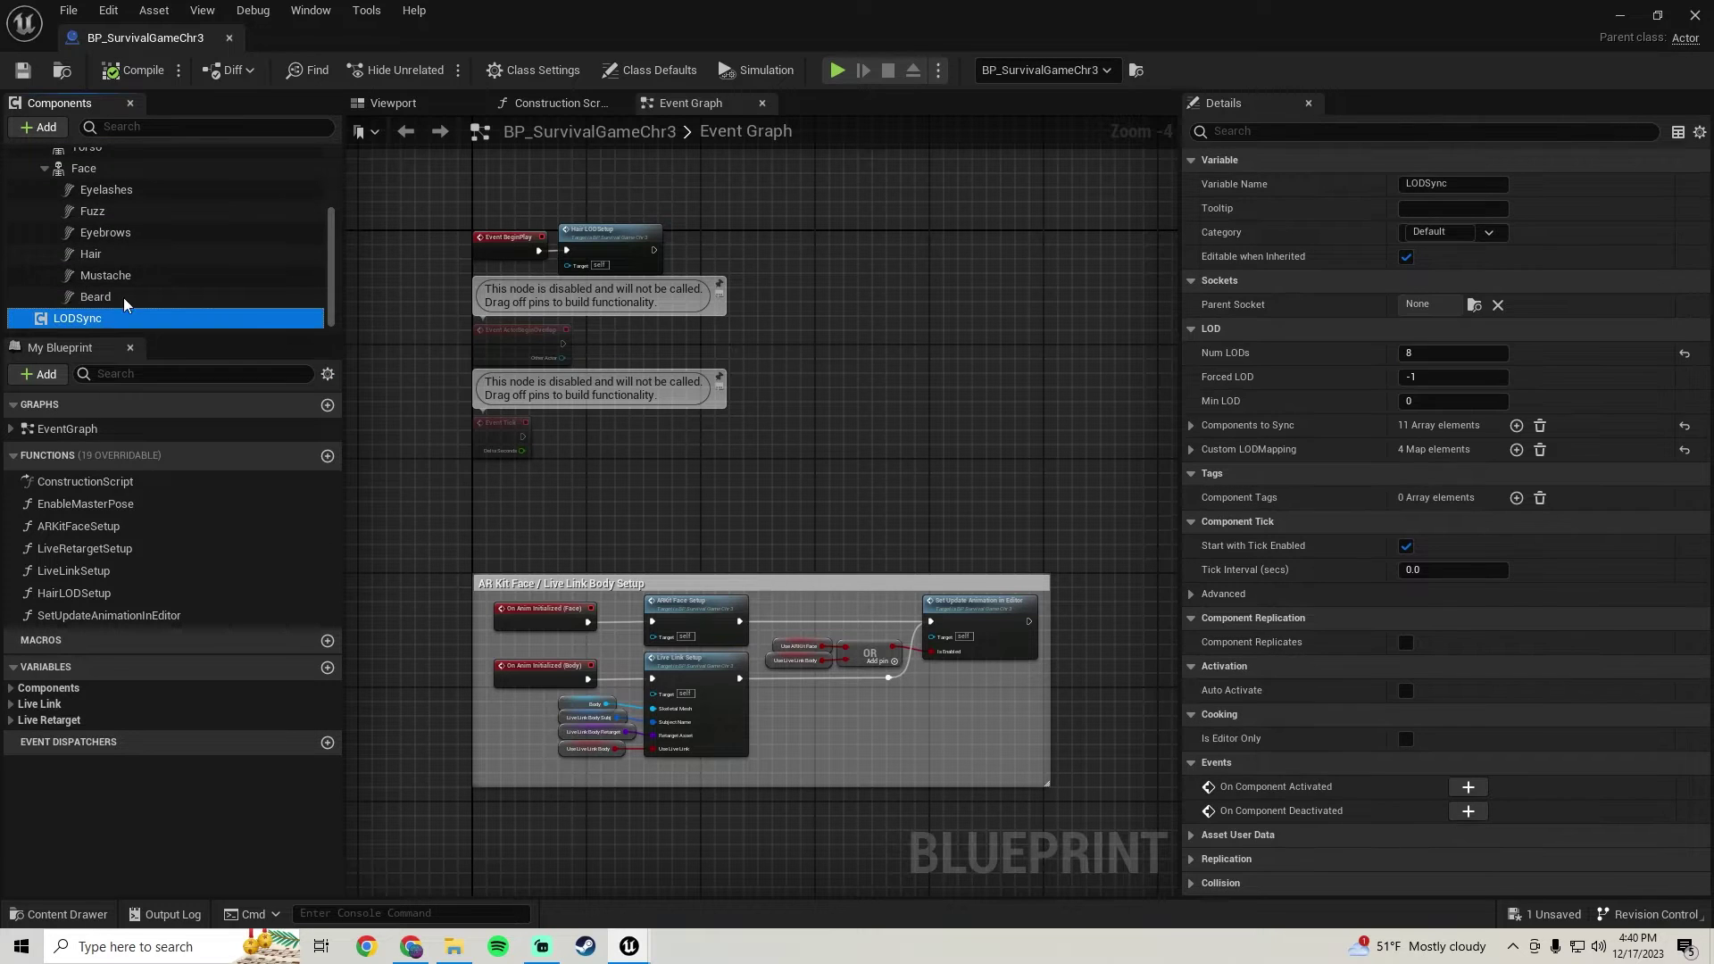
pyautogui.click(412, 105)
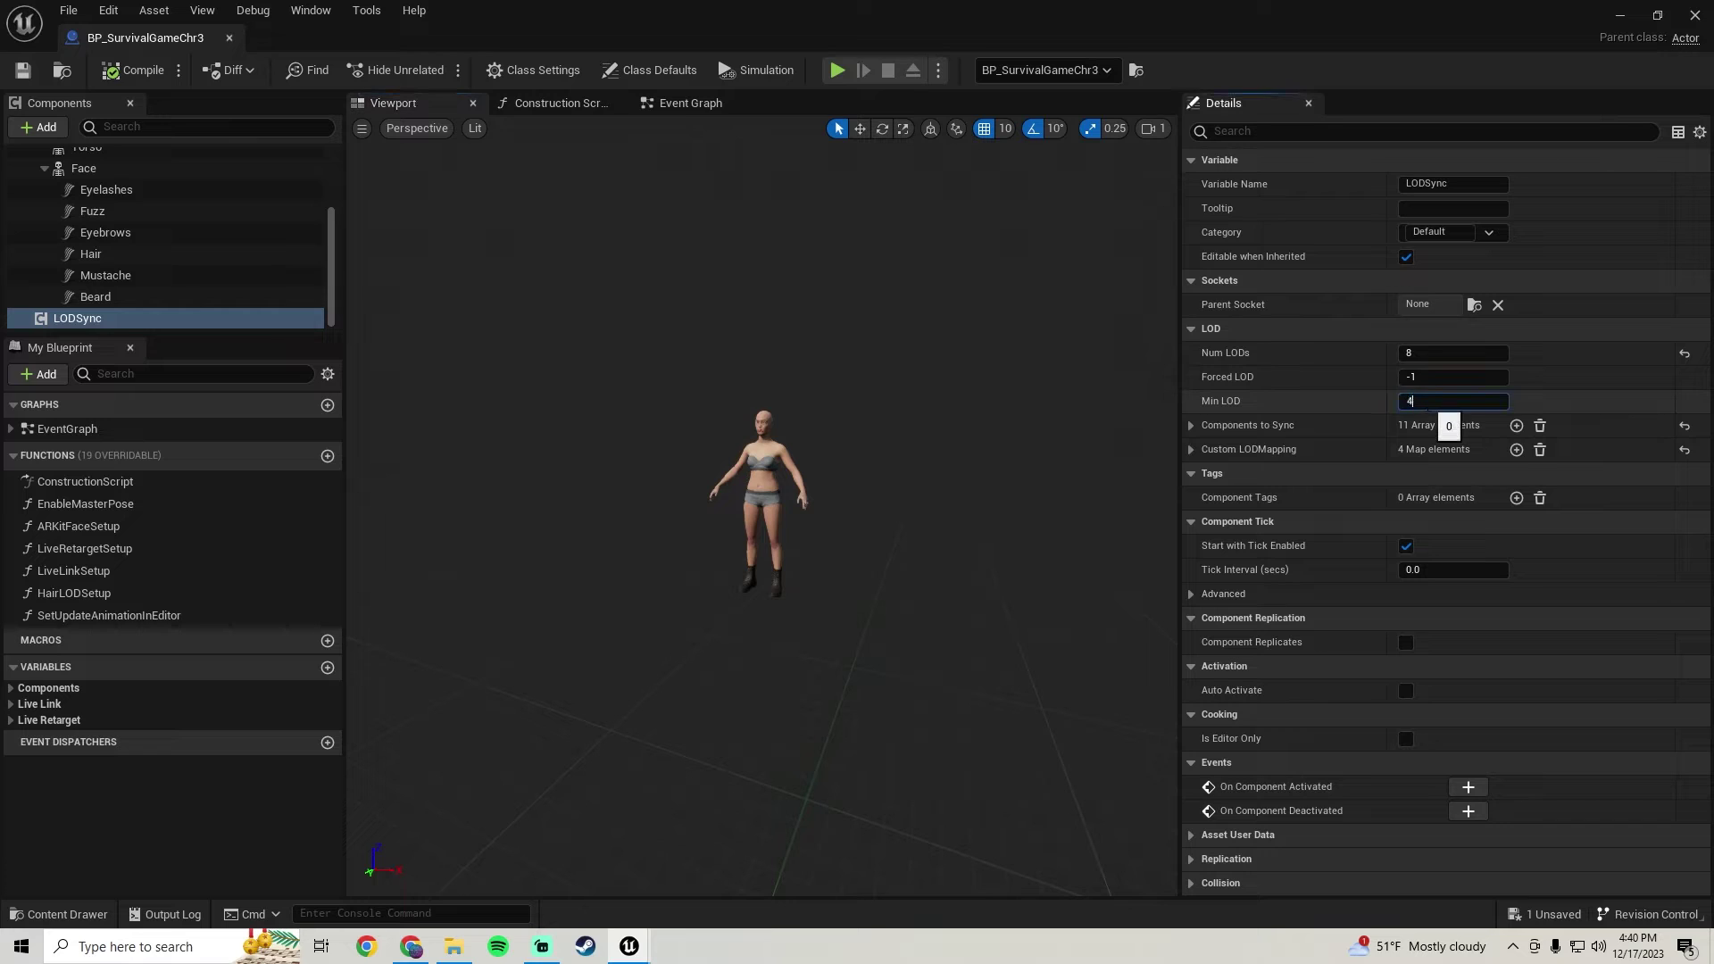
pyautogui.click(799, 446)
pyautogui.moveTo(829, 429); pyautogui.dragTo(837, 416, button='right')
pyautogui.moveTo(734, 480); pyautogui.dragTo(767, 443, button='right')
pyautogui.click(78, 317)
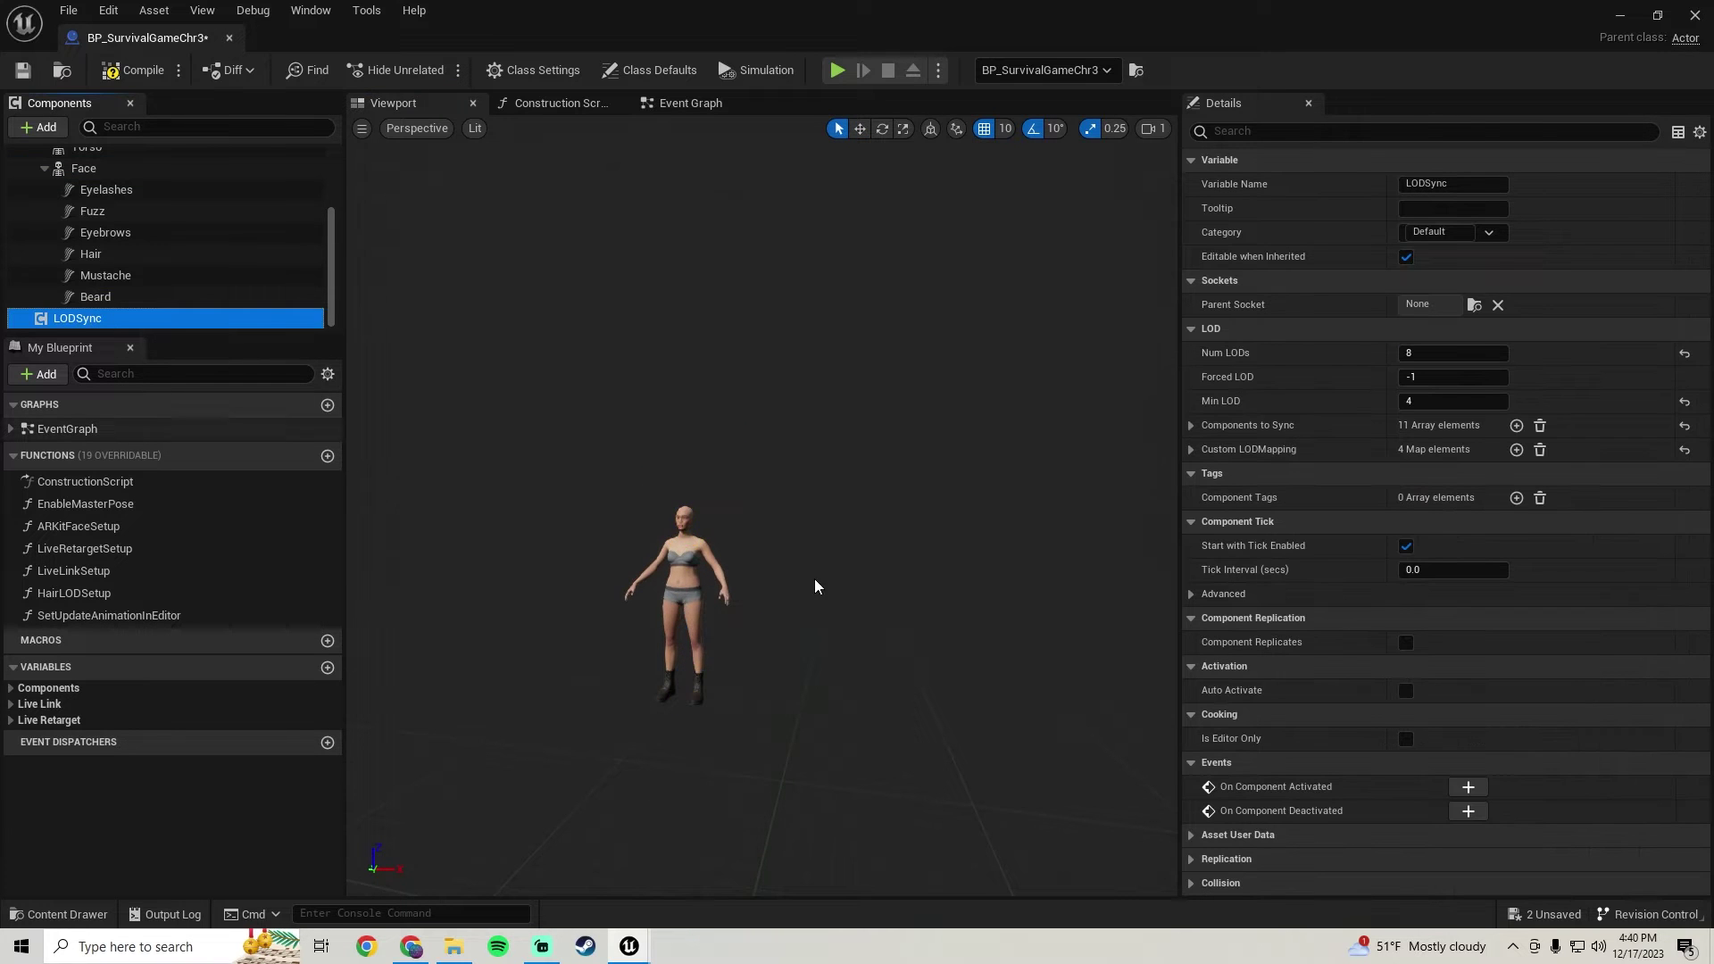
pyautogui.scroll(5, 815, 586)
pyautogui.moveTo(827, 546)
pyautogui.mouseDown()
pyautogui.moveTo(776, 446)
pyautogui.moveTo(816, 548)
pyautogui.moveTo(830, 447)
pyautogui.moveTo(826, 545)
pyautogui.mouseUp()
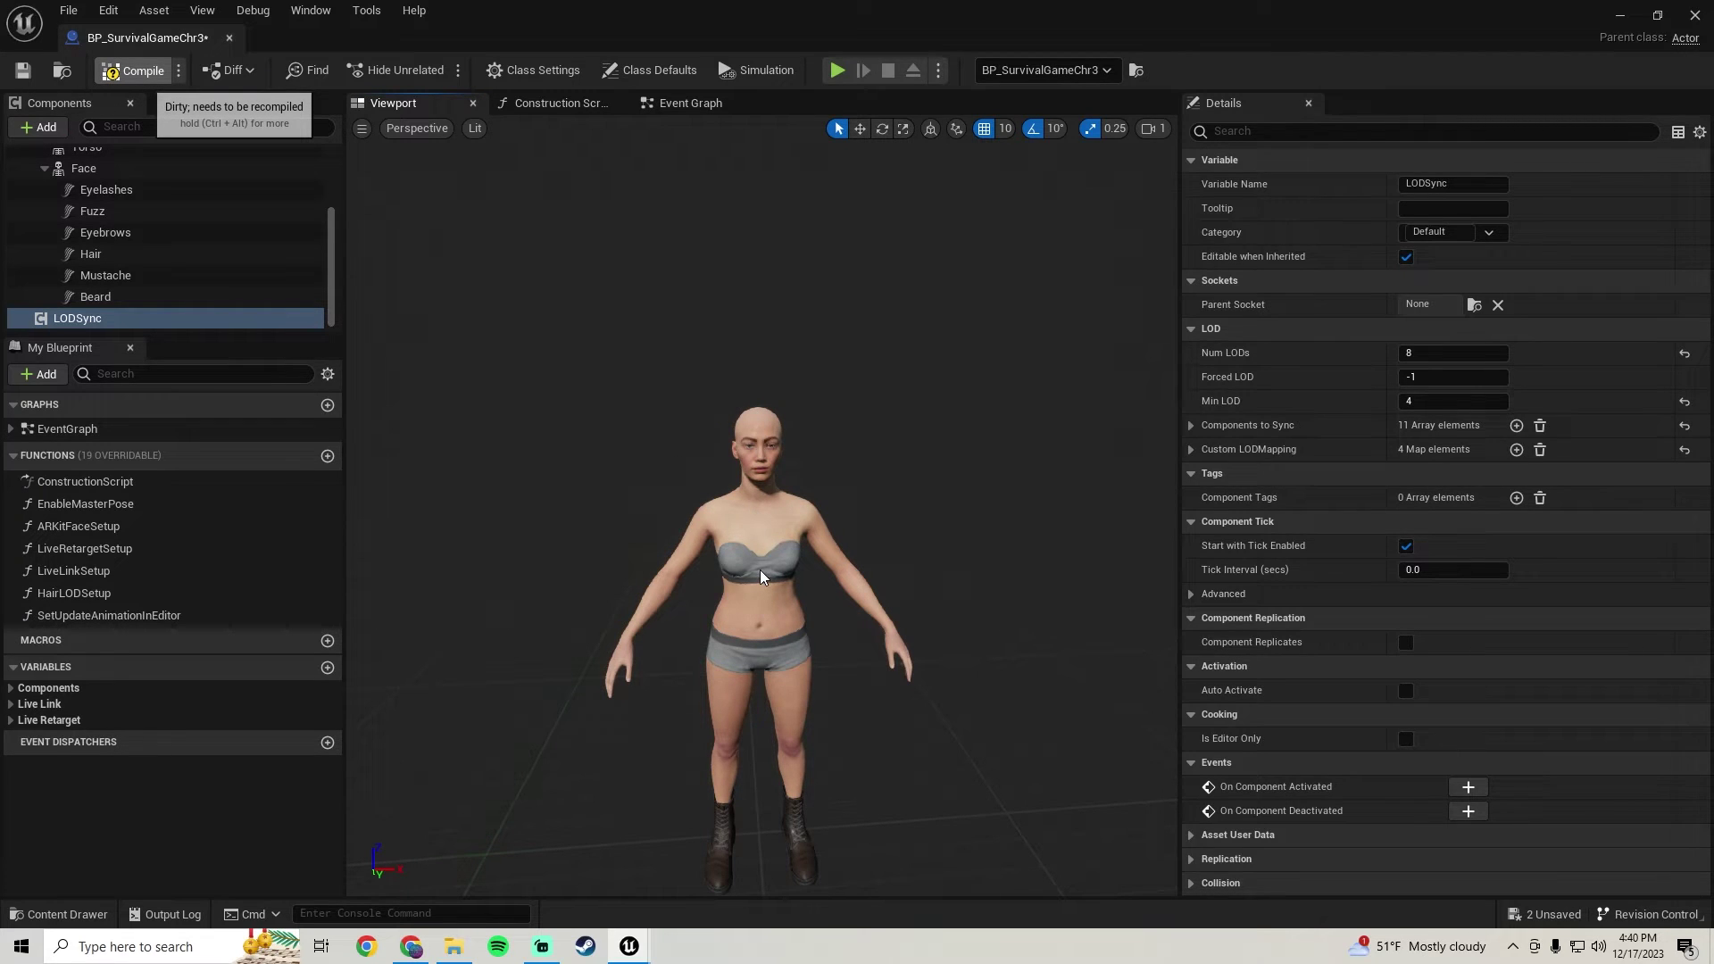
pyautogui.scroll(3, 141, 239)
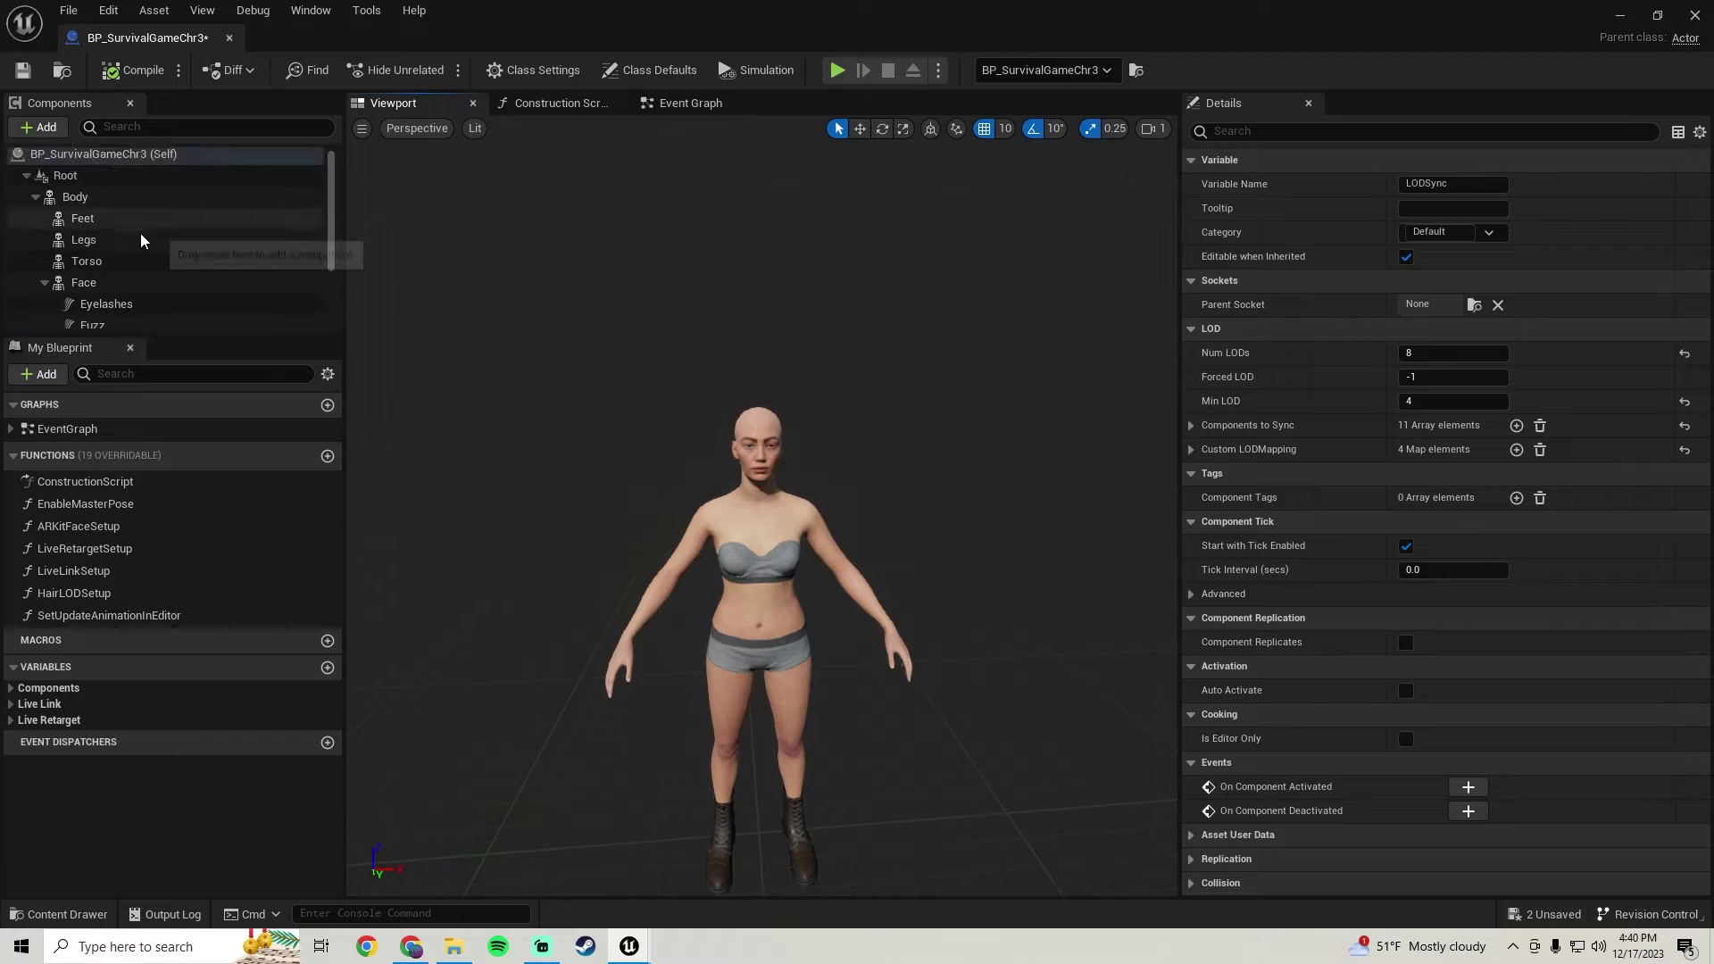
# - Cap the Body material's base colour texture at a 2048 maximum size and save it
pyautogui.click(111, 153)
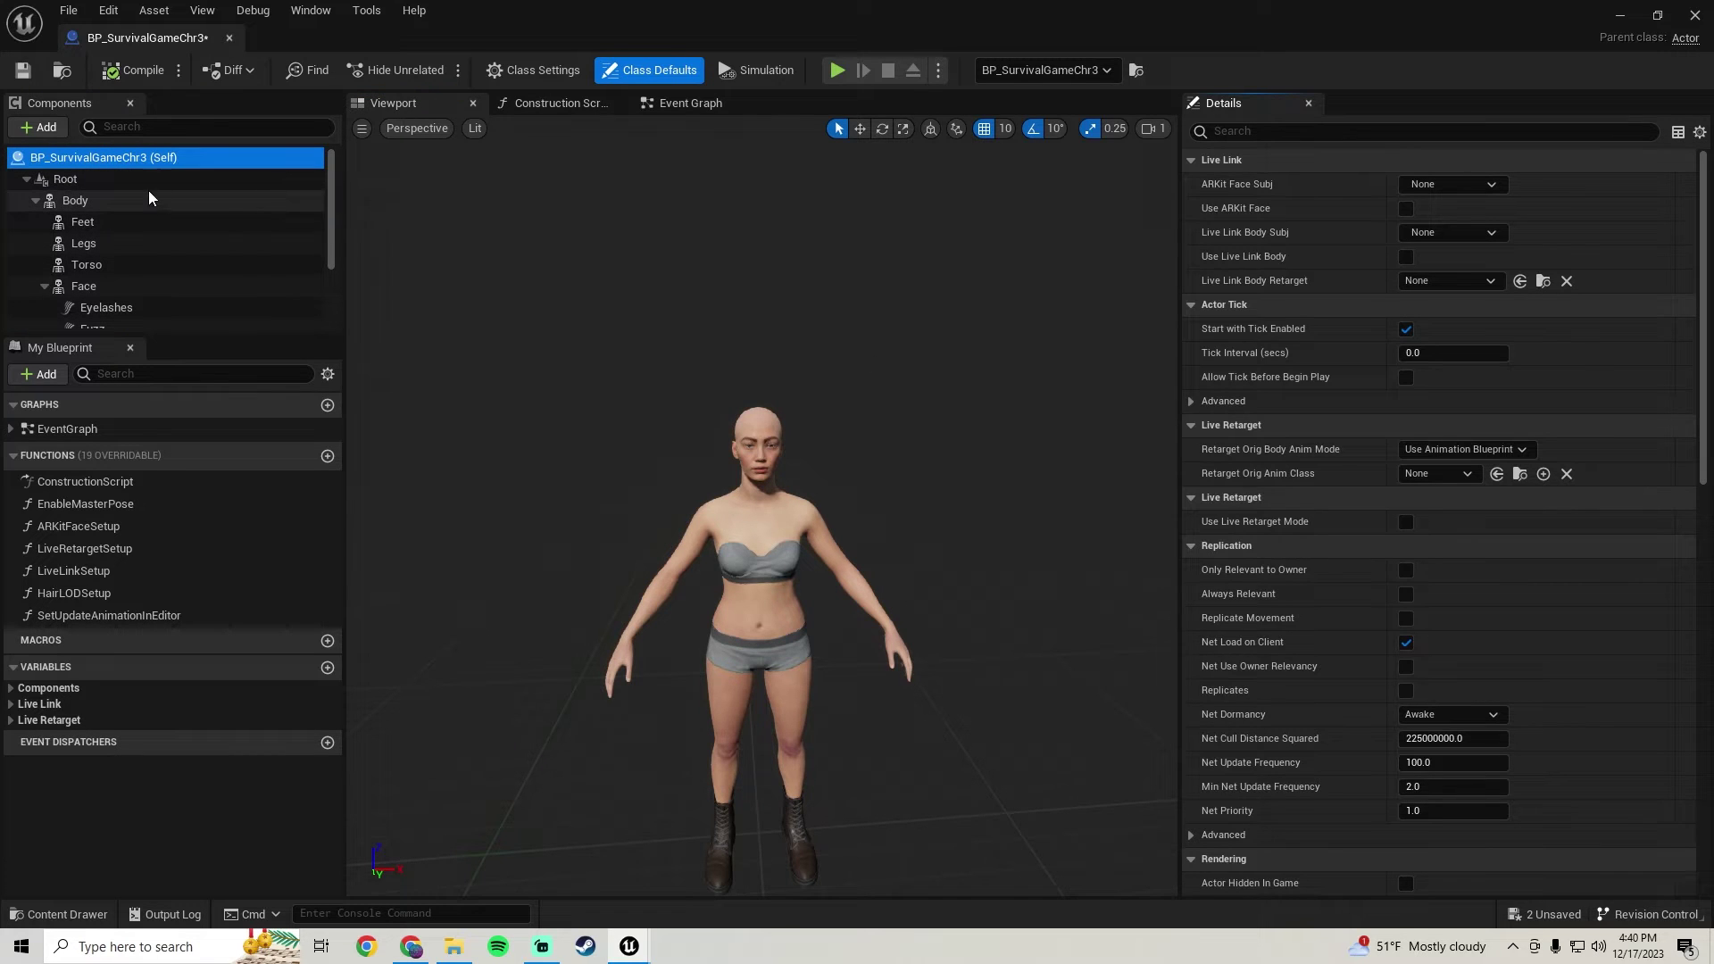
pyautogui.click(76, 200)
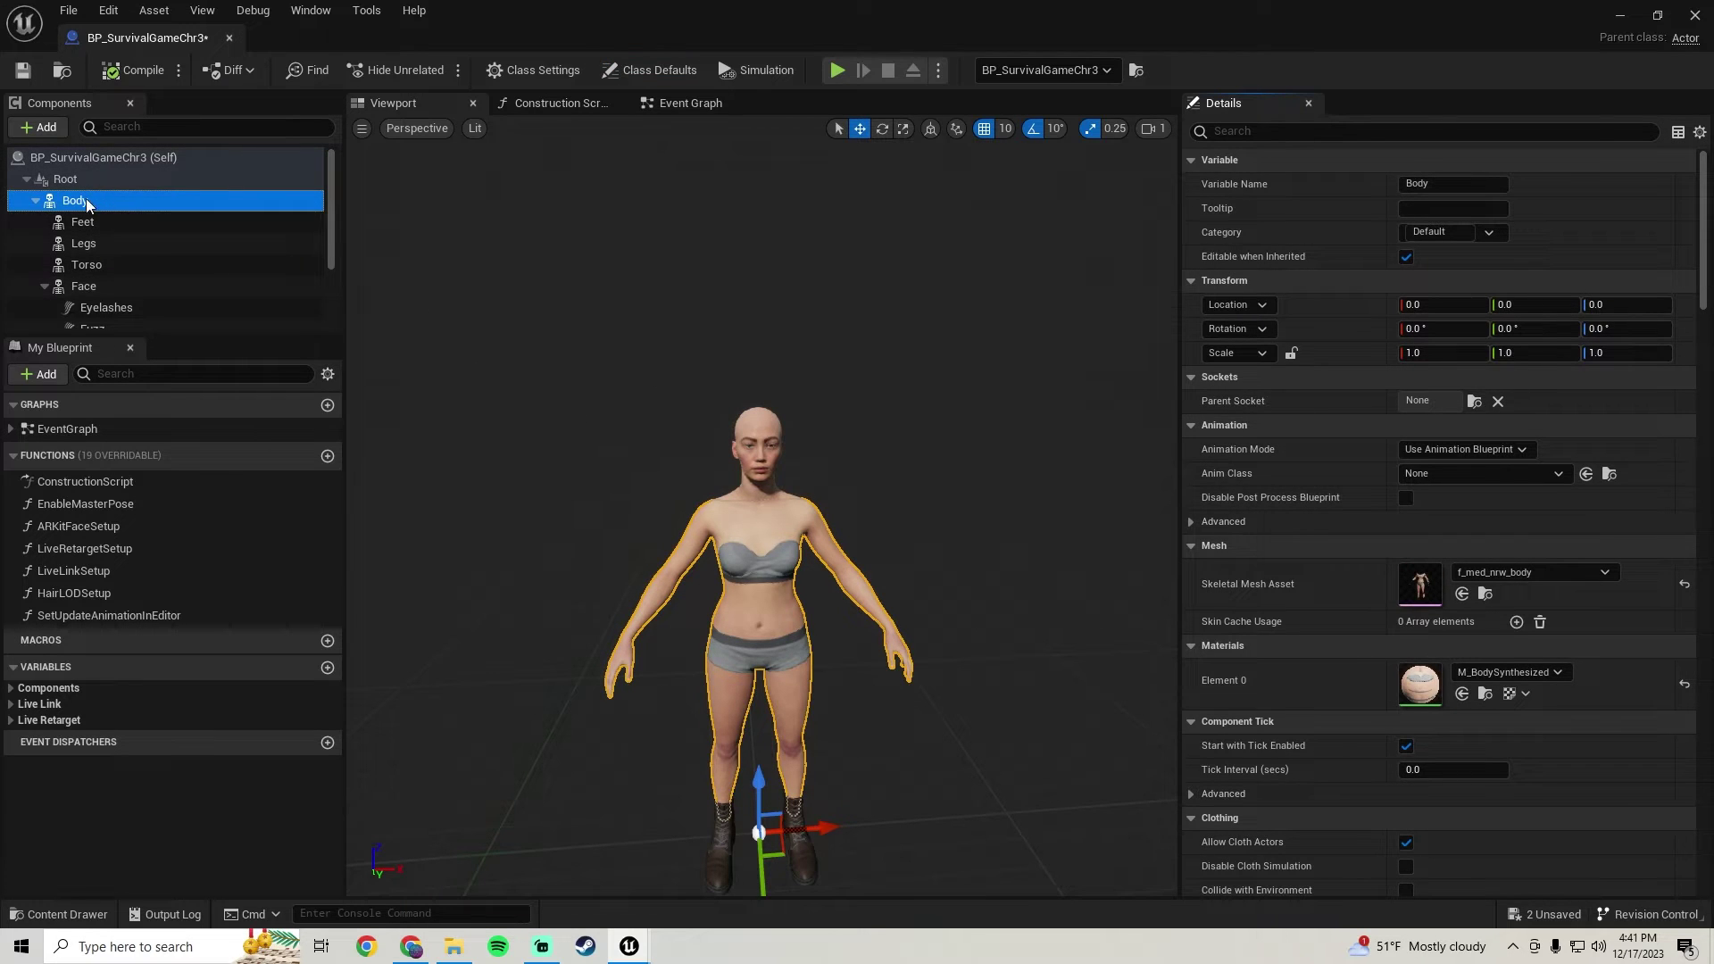
pyautogui.click(138, 203)
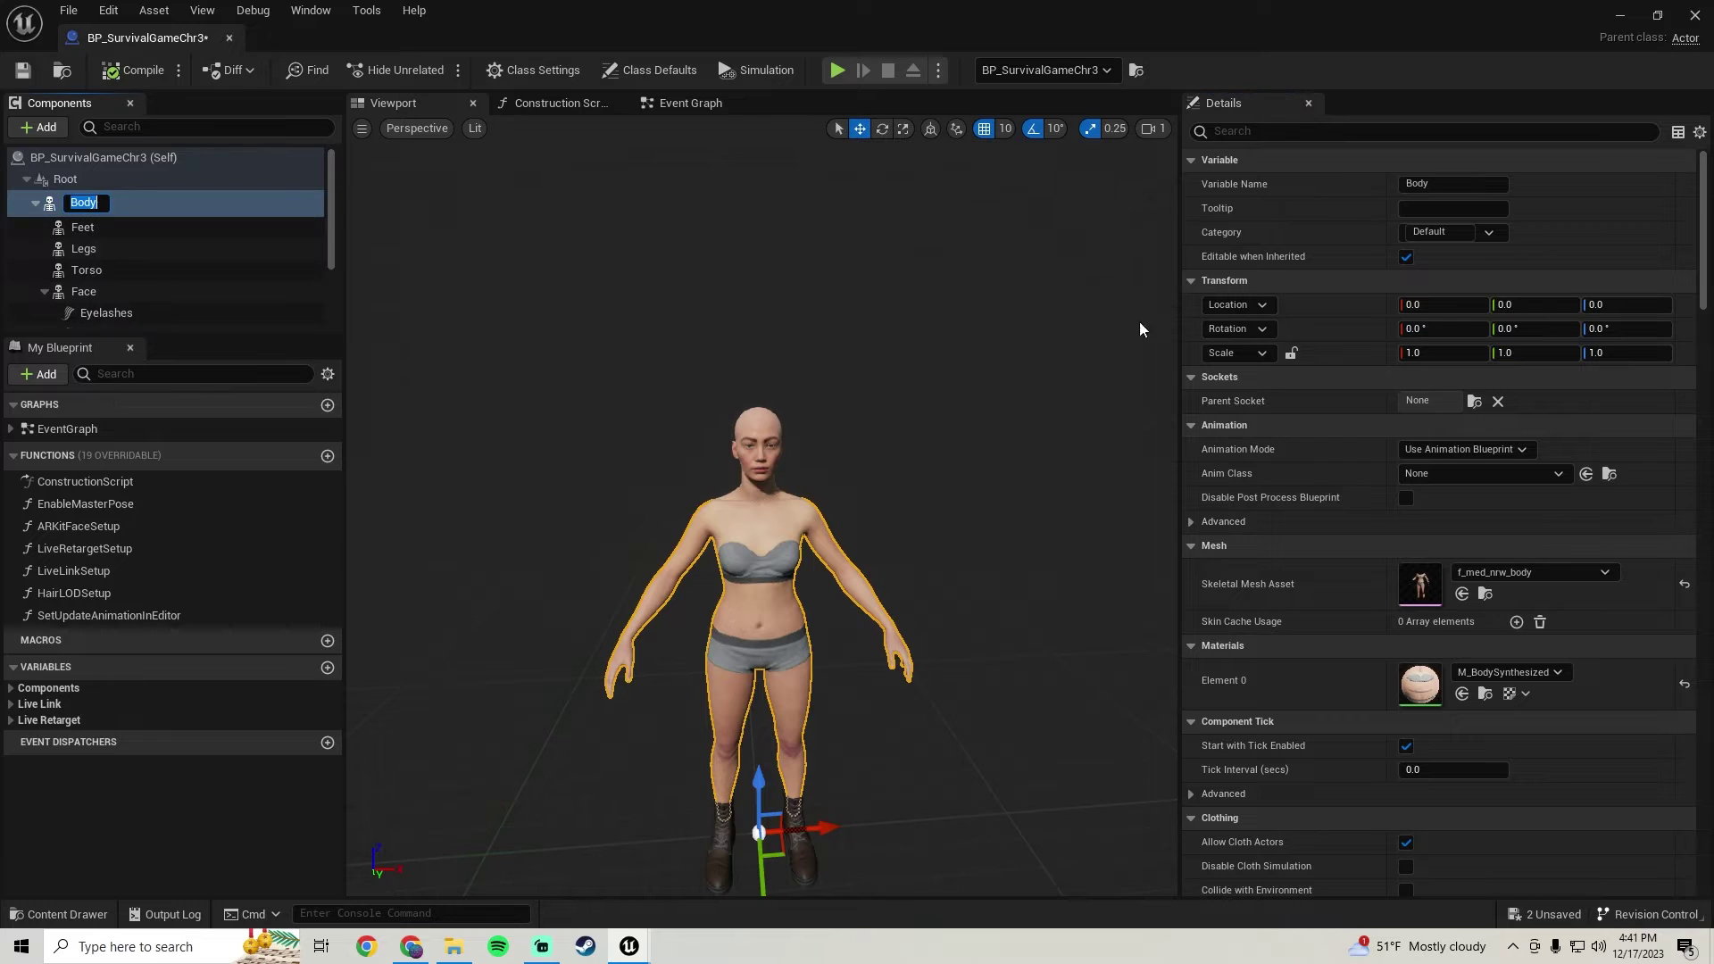
pyautogui.doubleClick(1417, 684)
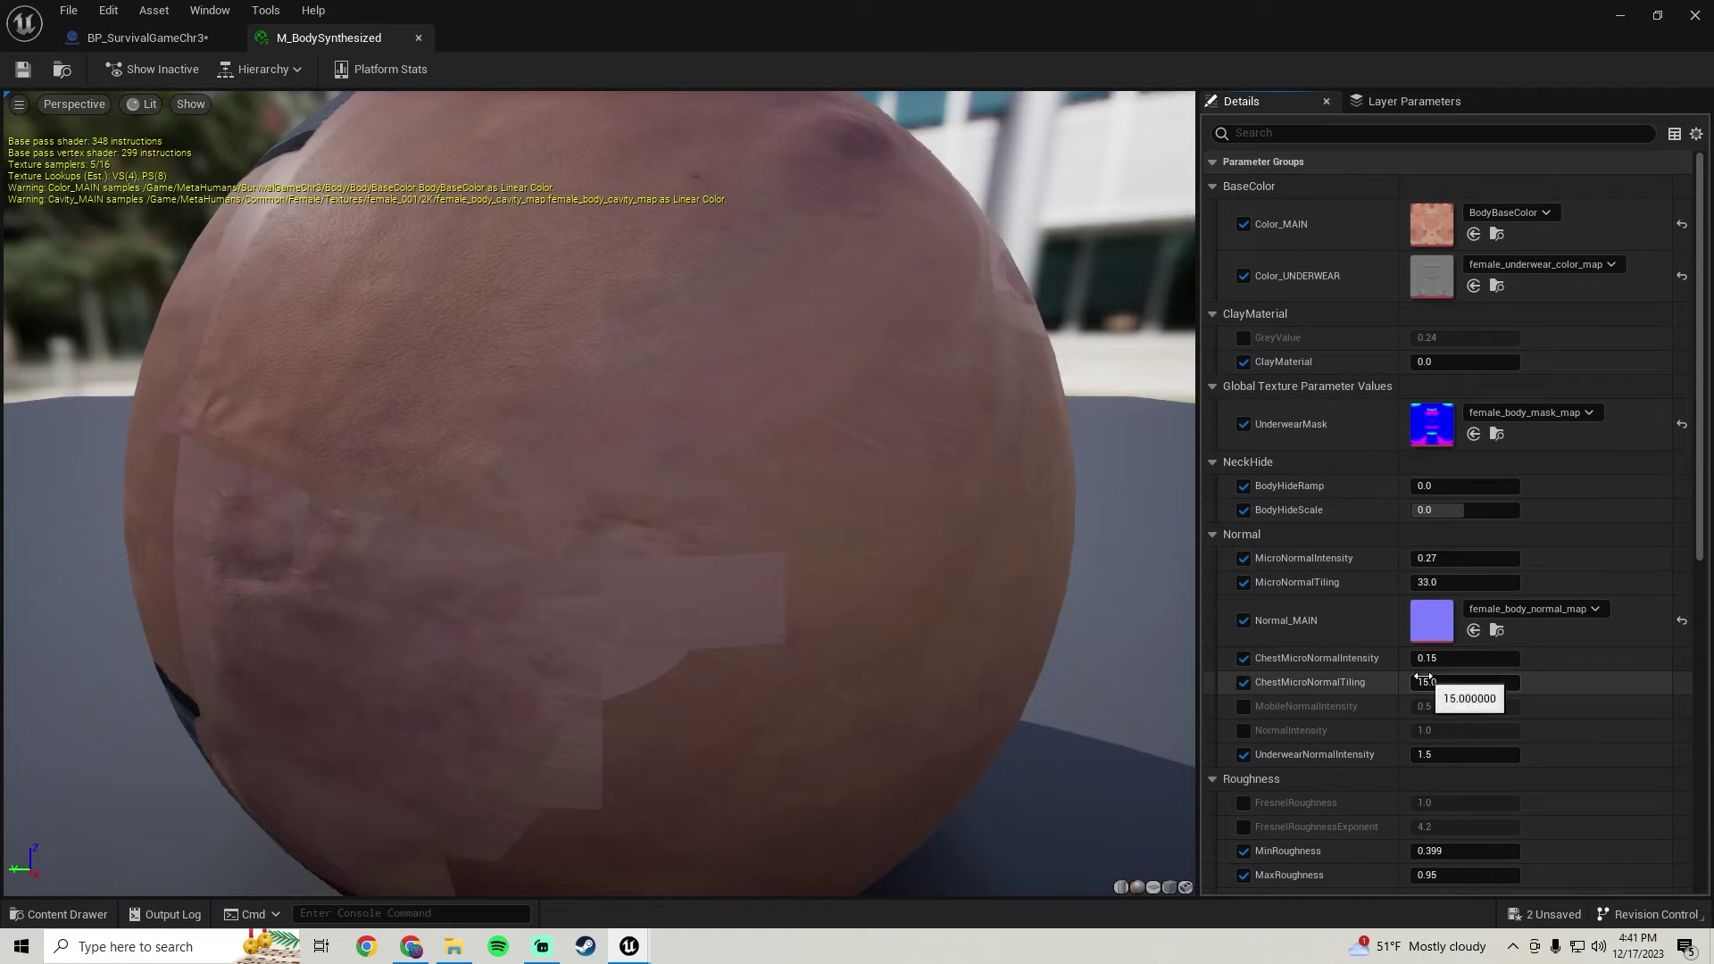
pyautogui.doubleClick(1411, 218)
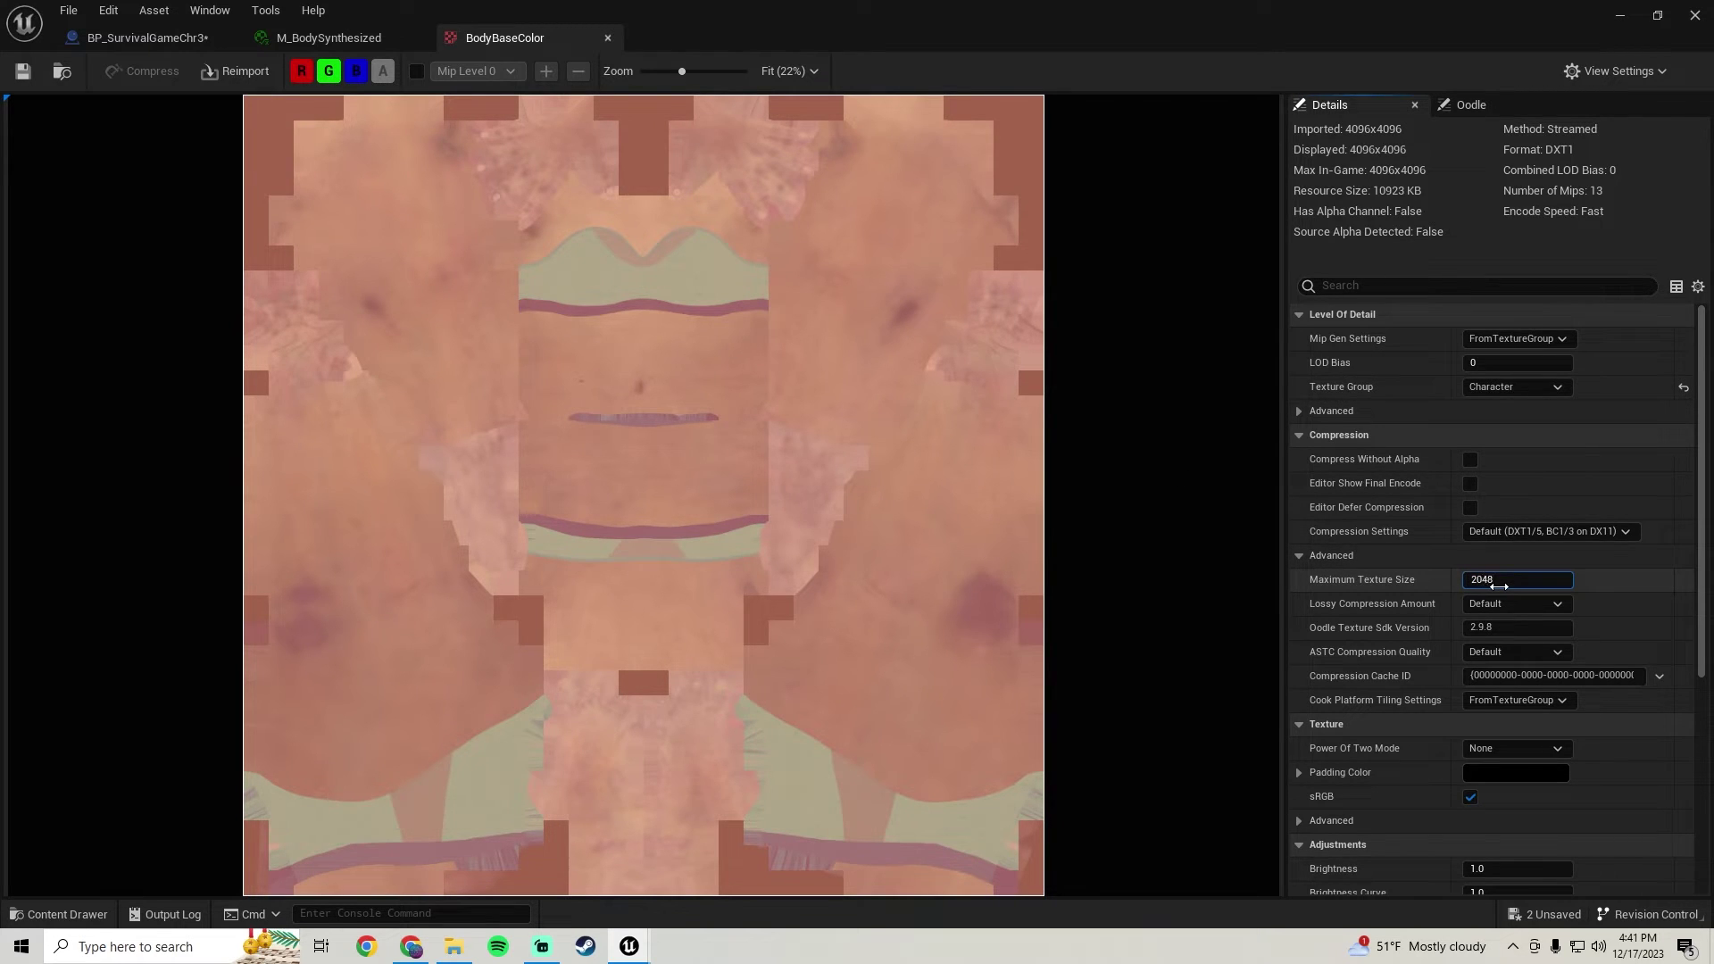
pyautogui.click(22, 72)
pyautogui.click(605, 39)
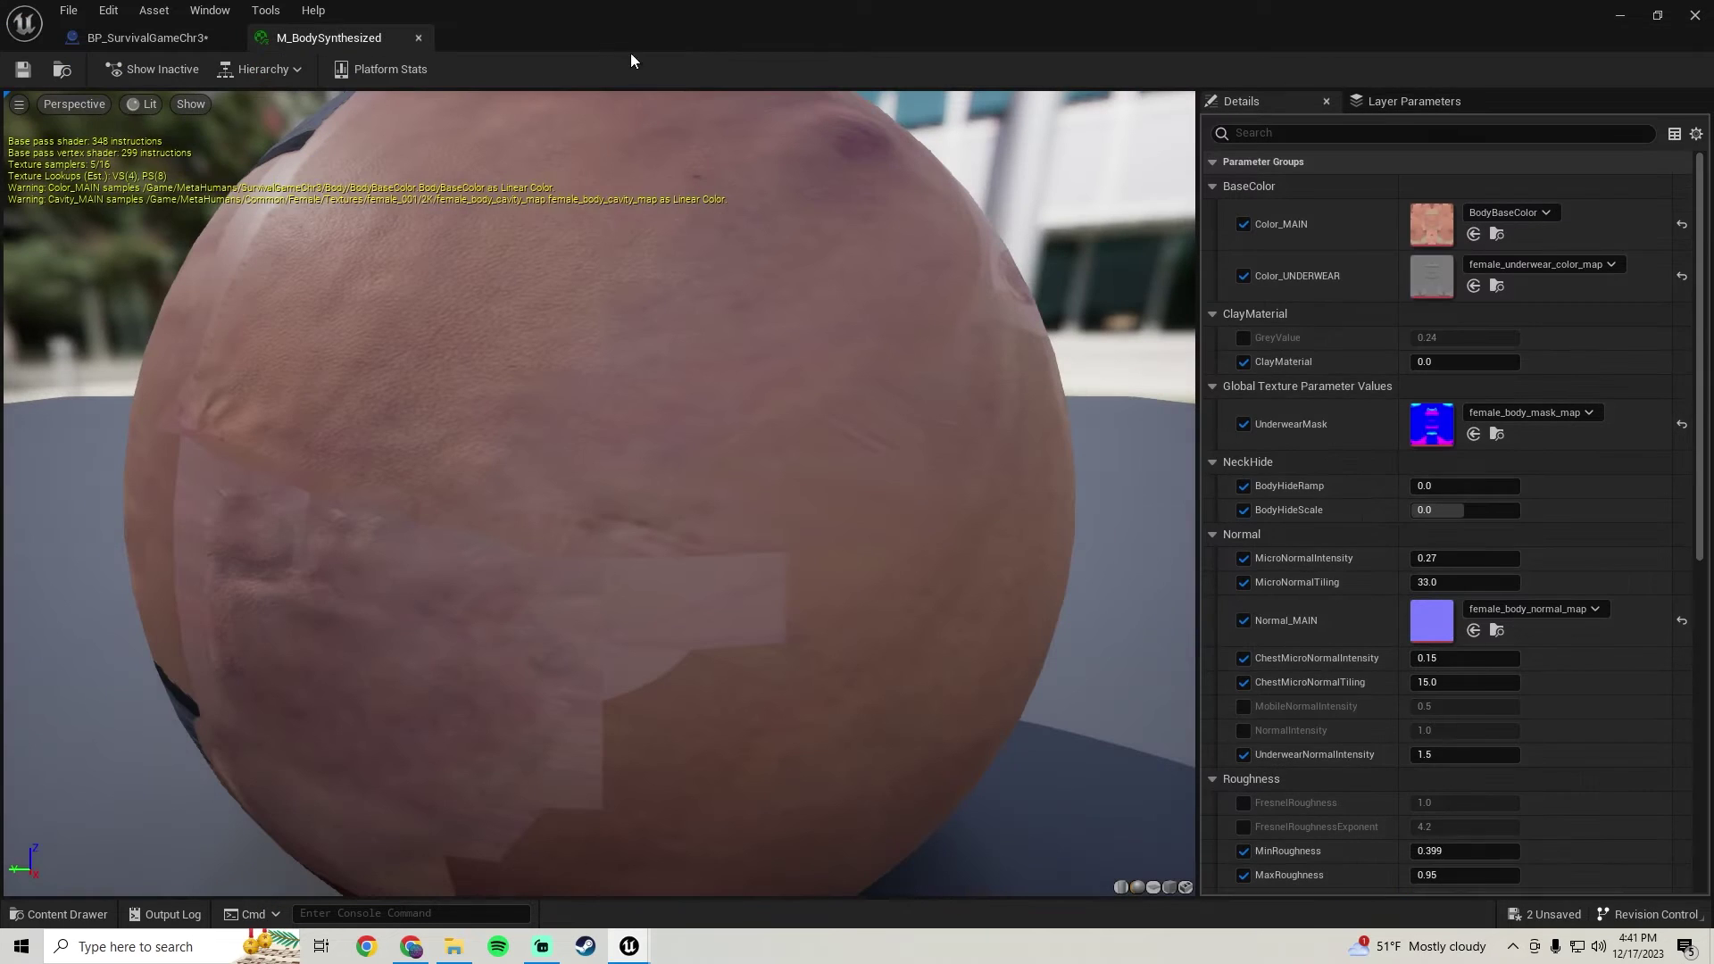
# - Cap the underwear colour and body mask textures at 1024 maximum size, saving each
pyautogui.doubleClick(1438, 277)
pyautogui.click(1511, 580)
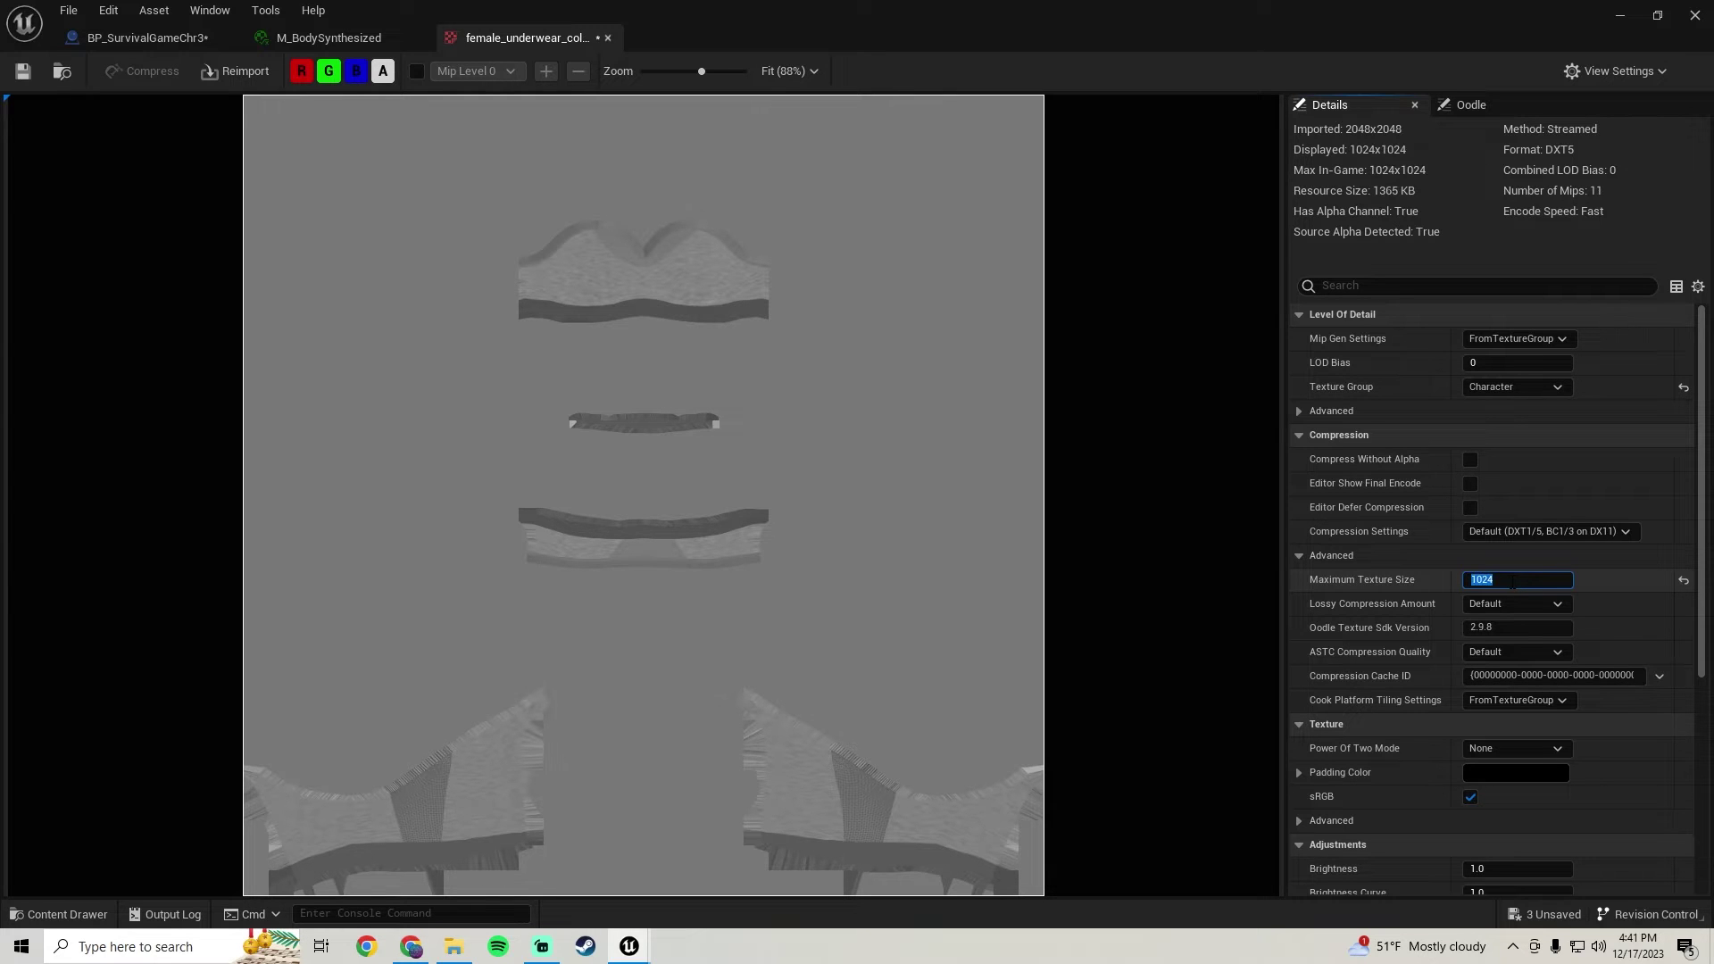
pyautogui.click(607, 40)
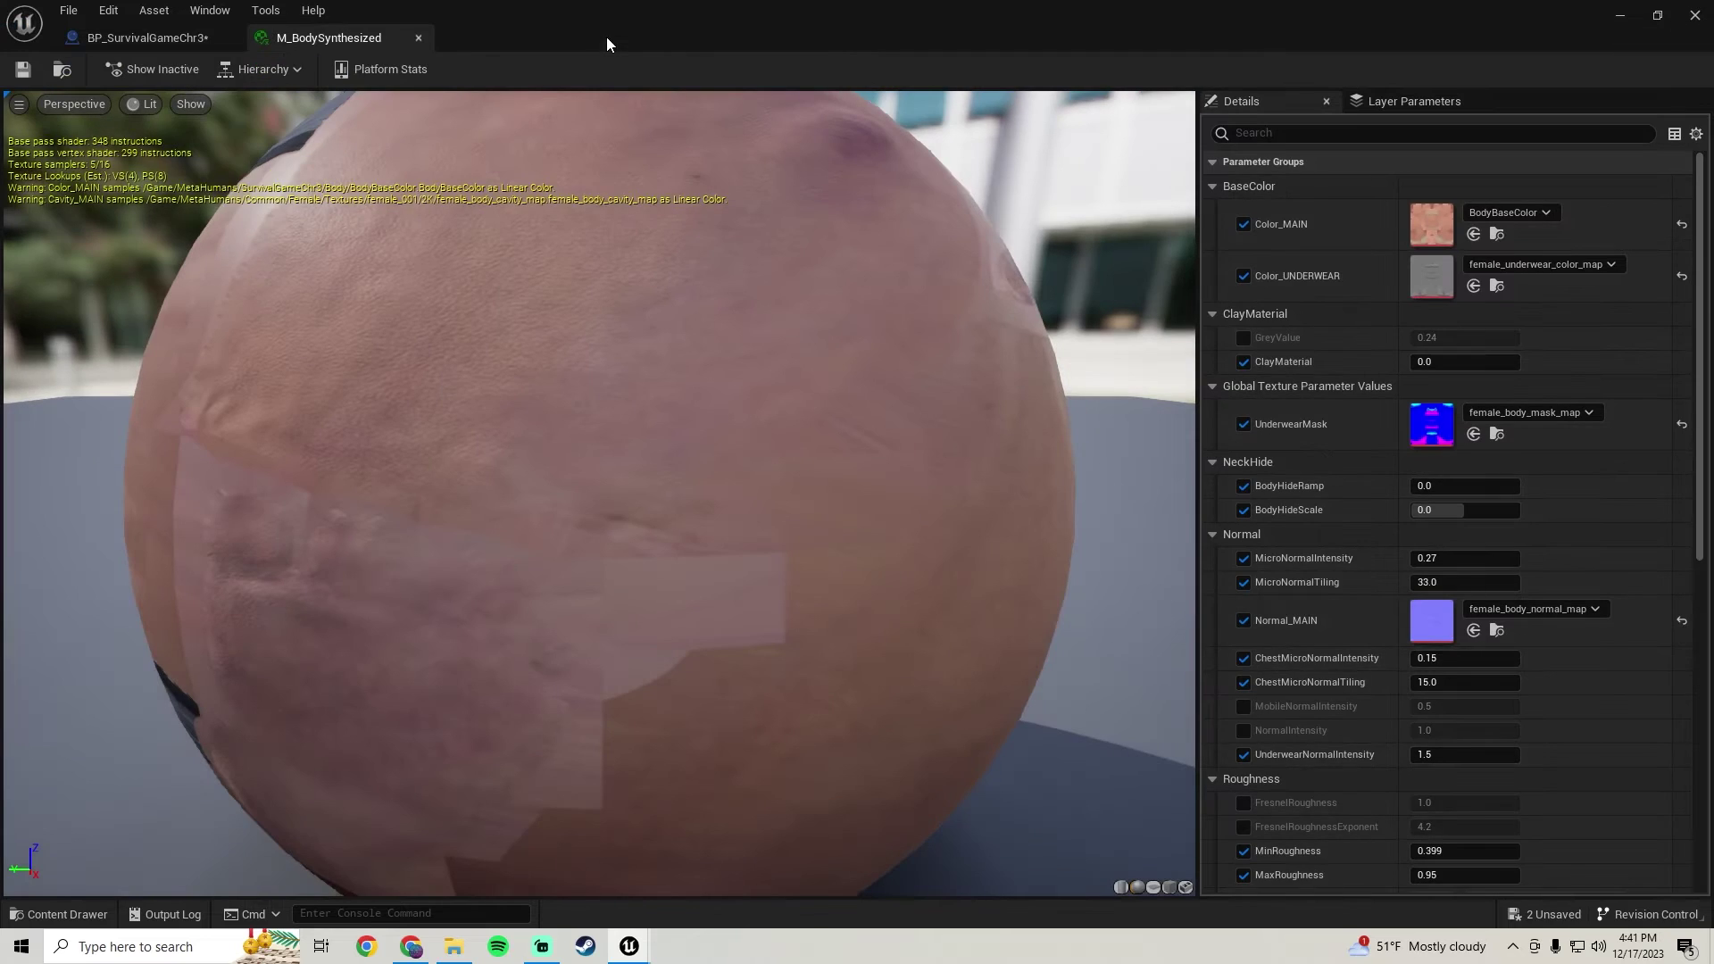
pyautogui.doubleClick(1421, 412)
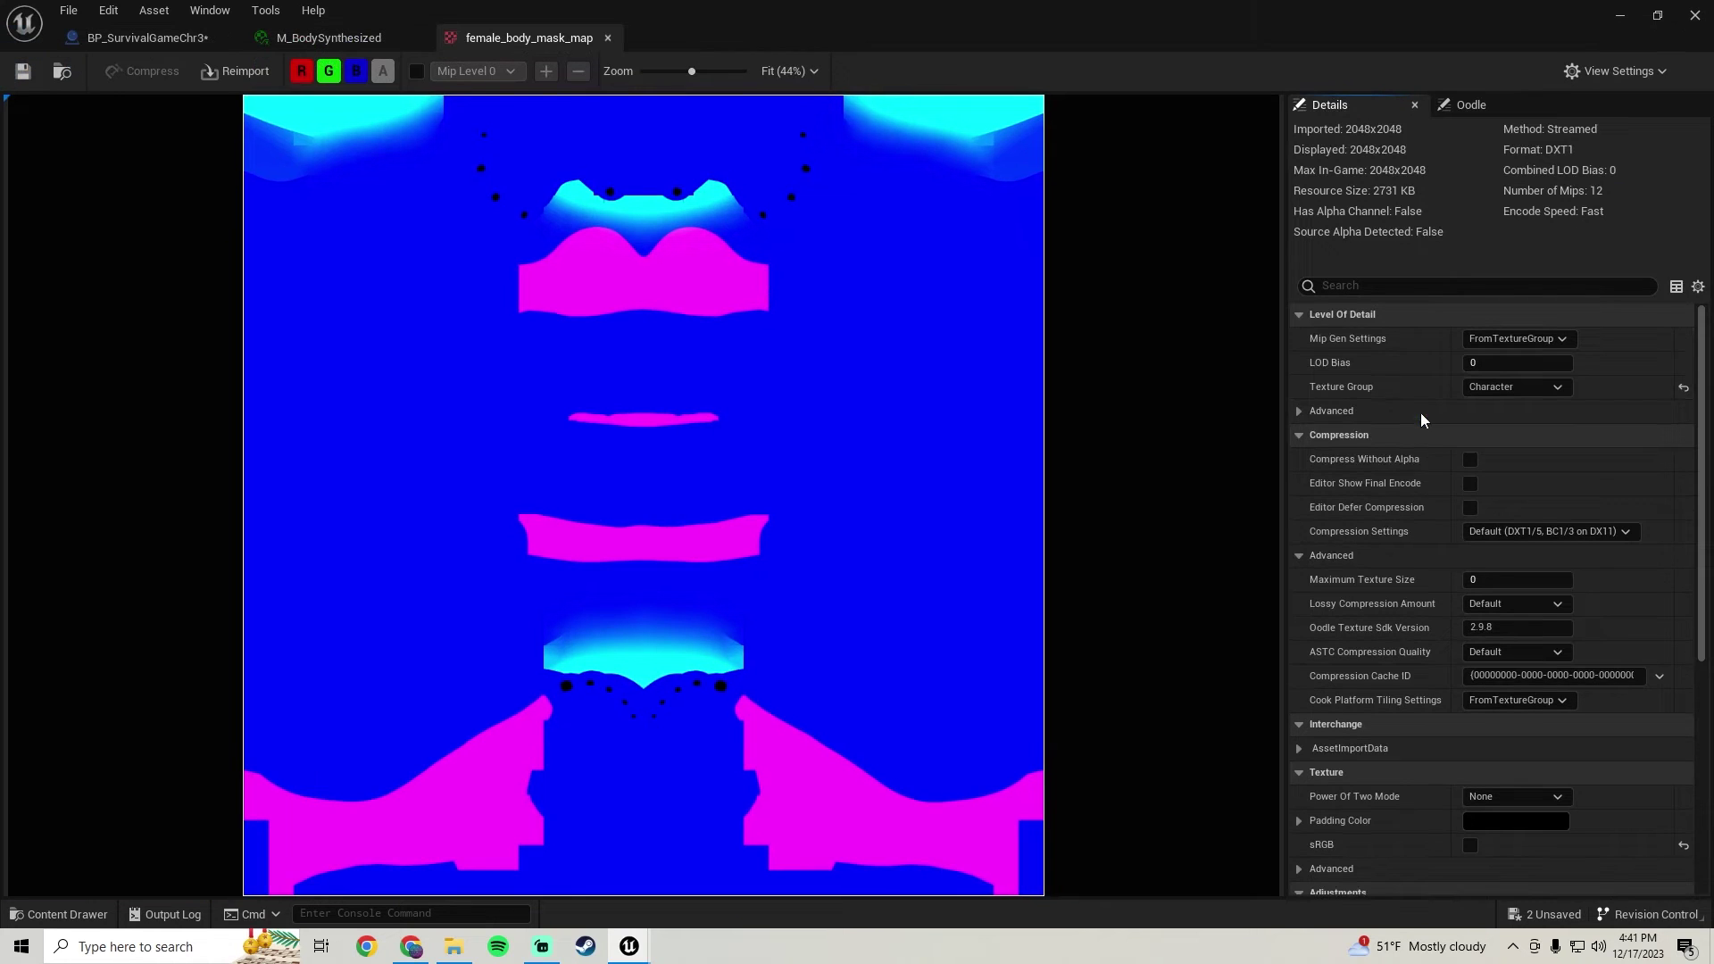
pyautogui.click(1517, 576)
pyautogui.write('1024')
pyautogui.press('Return')
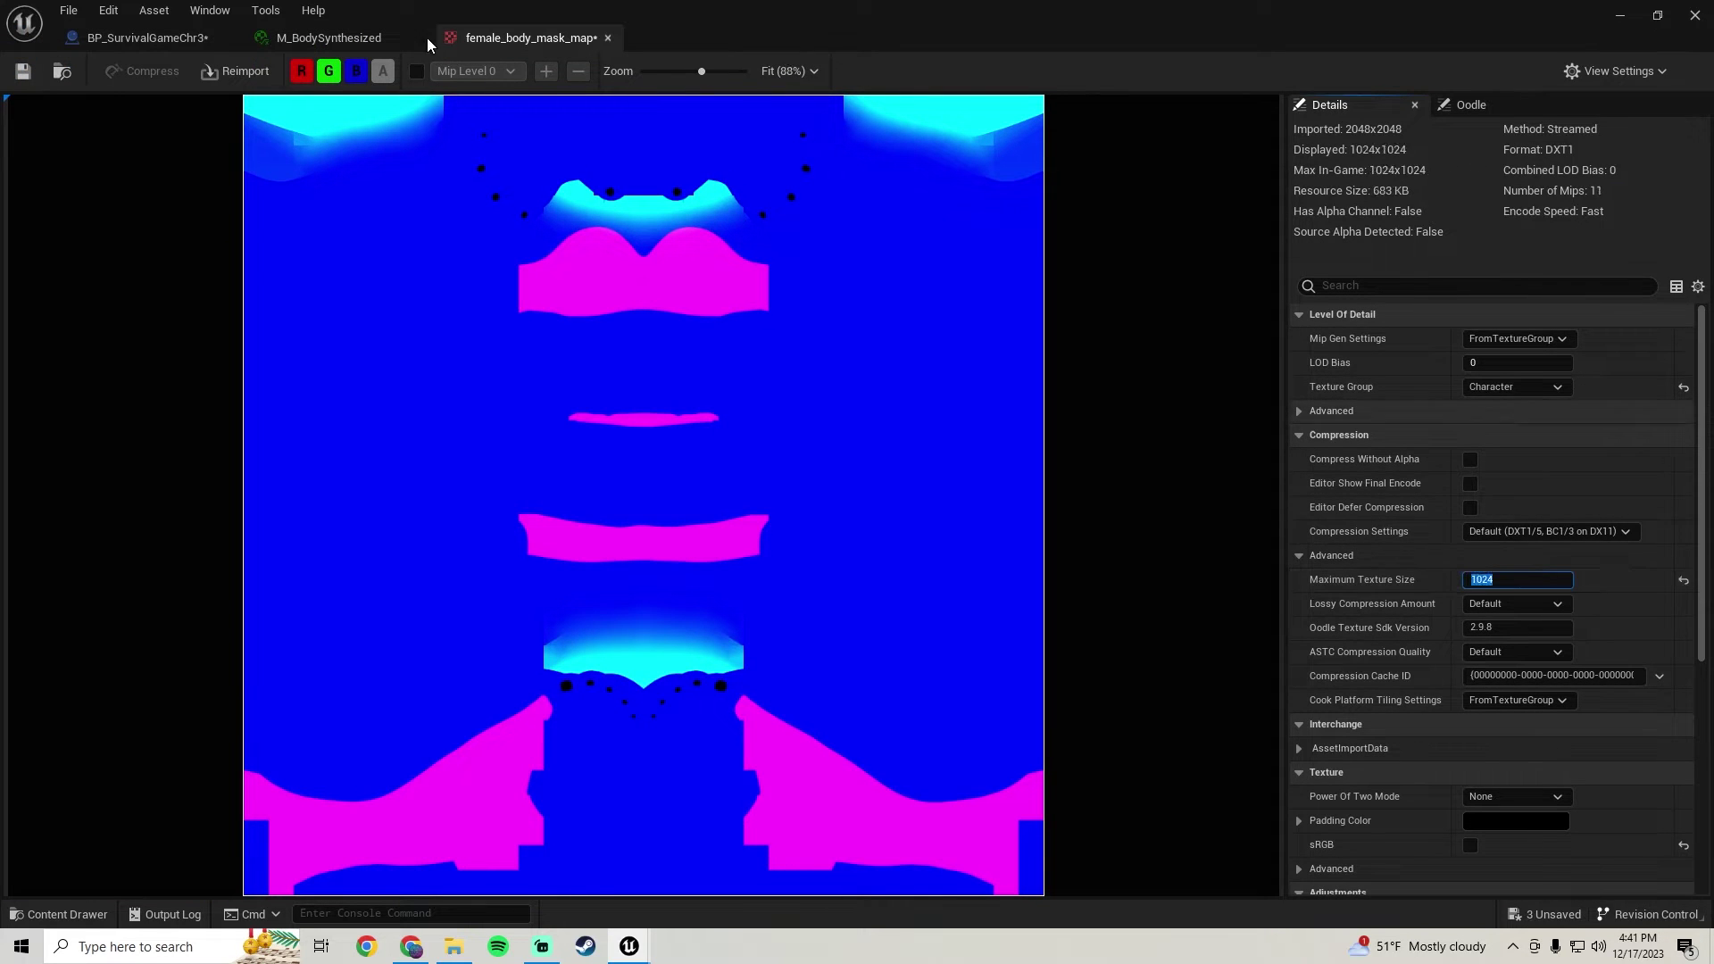
pyautogui.click(22, 71)
pyautogui.click(608, 37)
pyautogui.scroll(-1, 1338, 571)
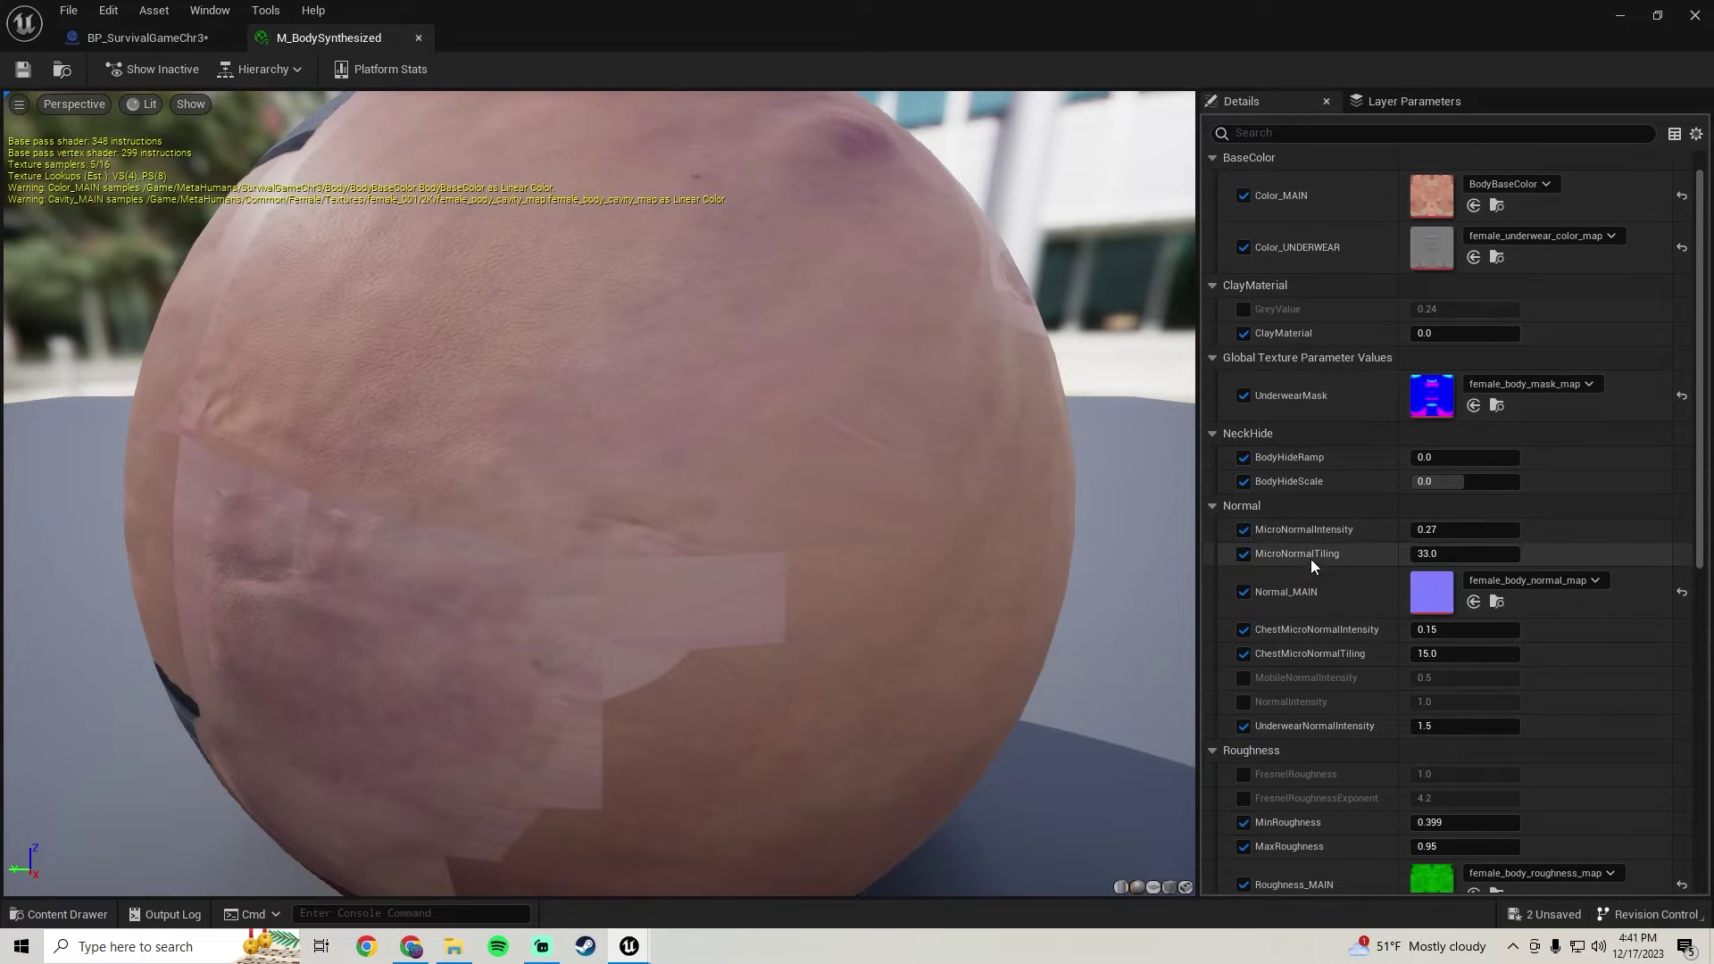
# - Check the body normal map unchanged, then cap the roughness map at 1024 and save it
pyautogui.doubleClick(1431, 582)
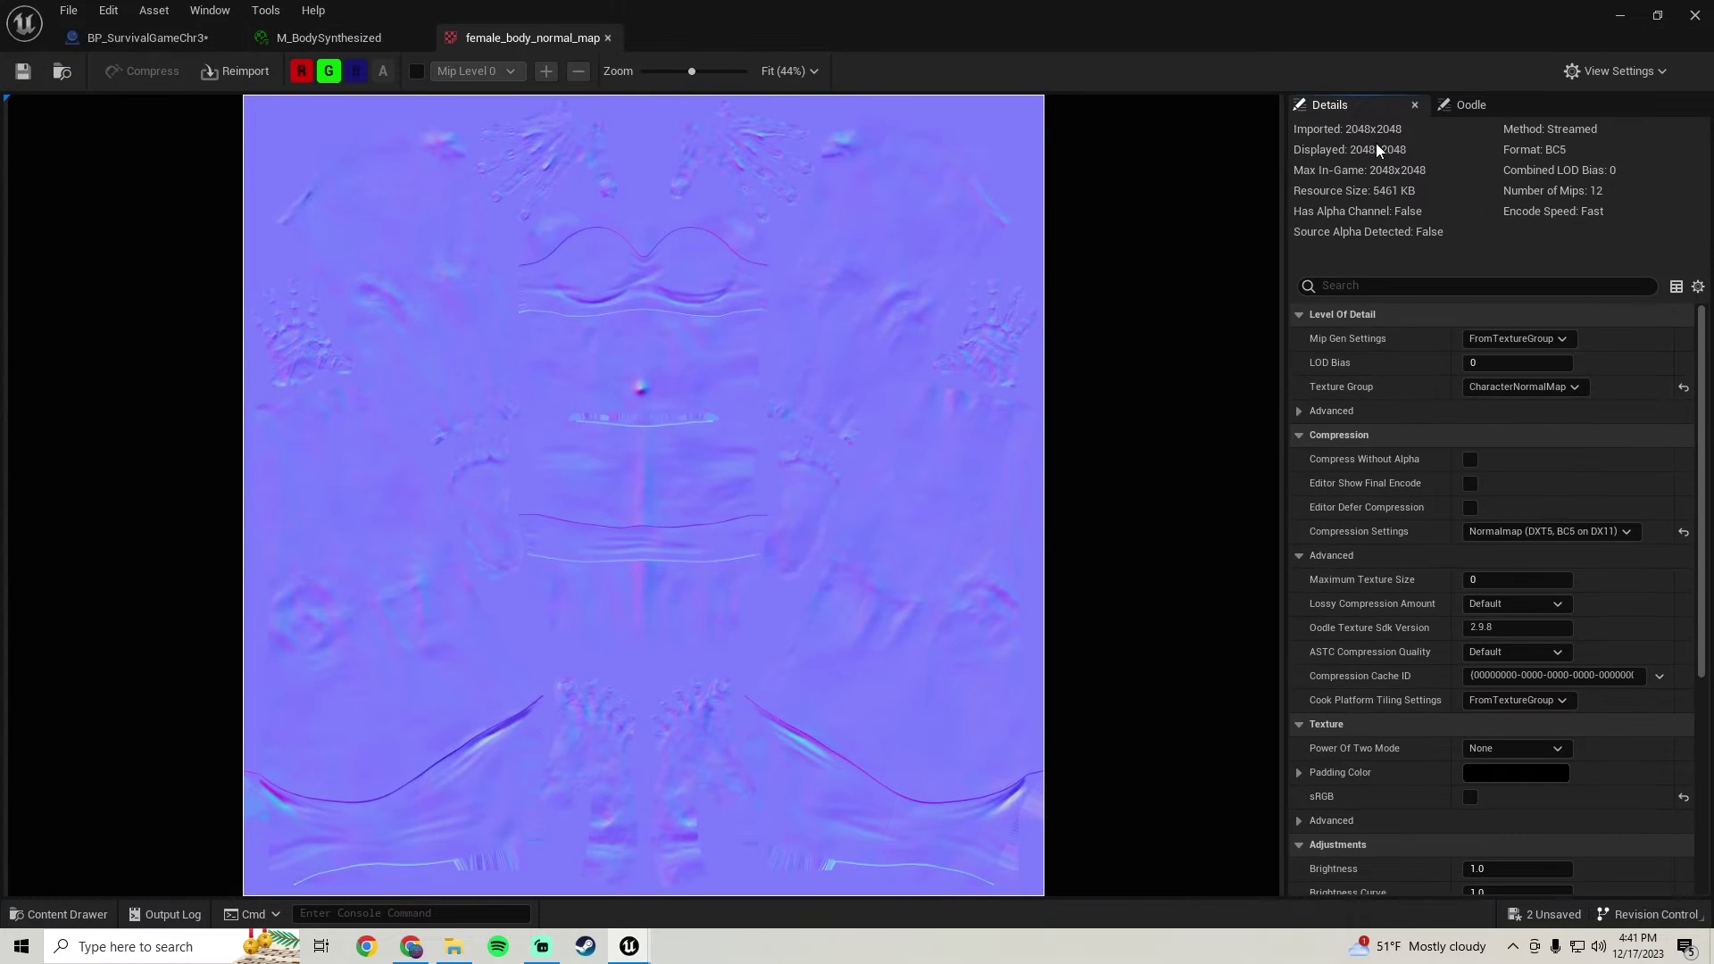
pyautogui.click(608, 37)
pyautogui.scroll(-5, 1312, 516)
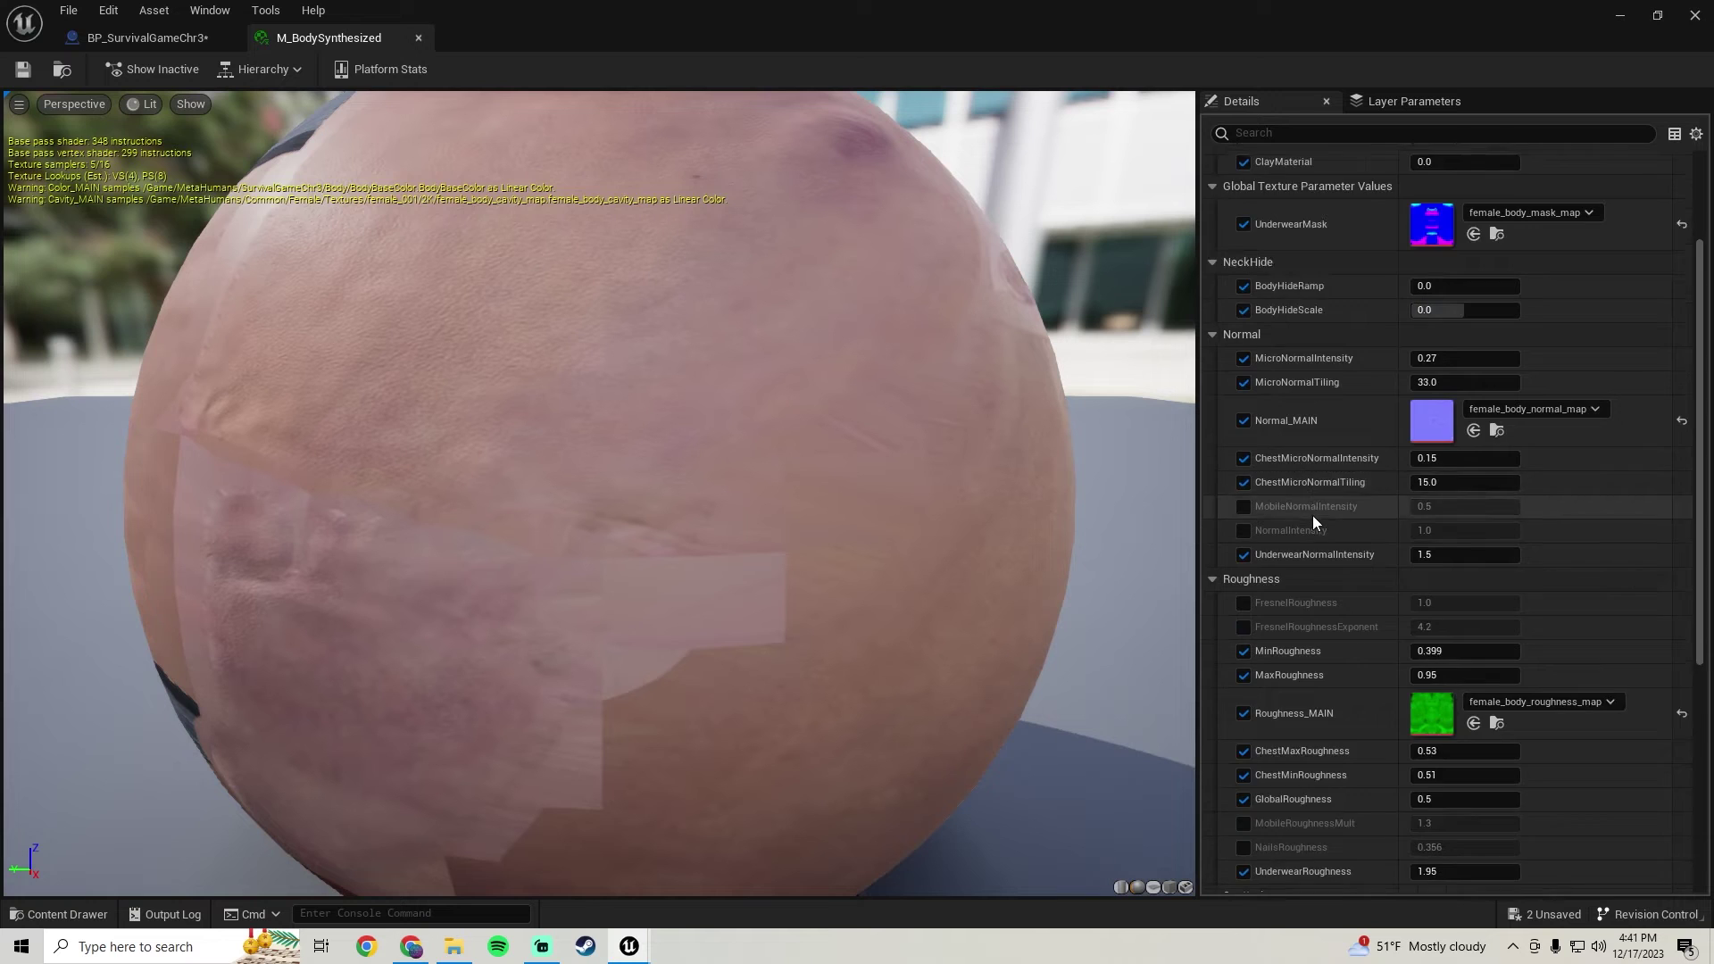
pyautogui.doubleClick(1426, 517)
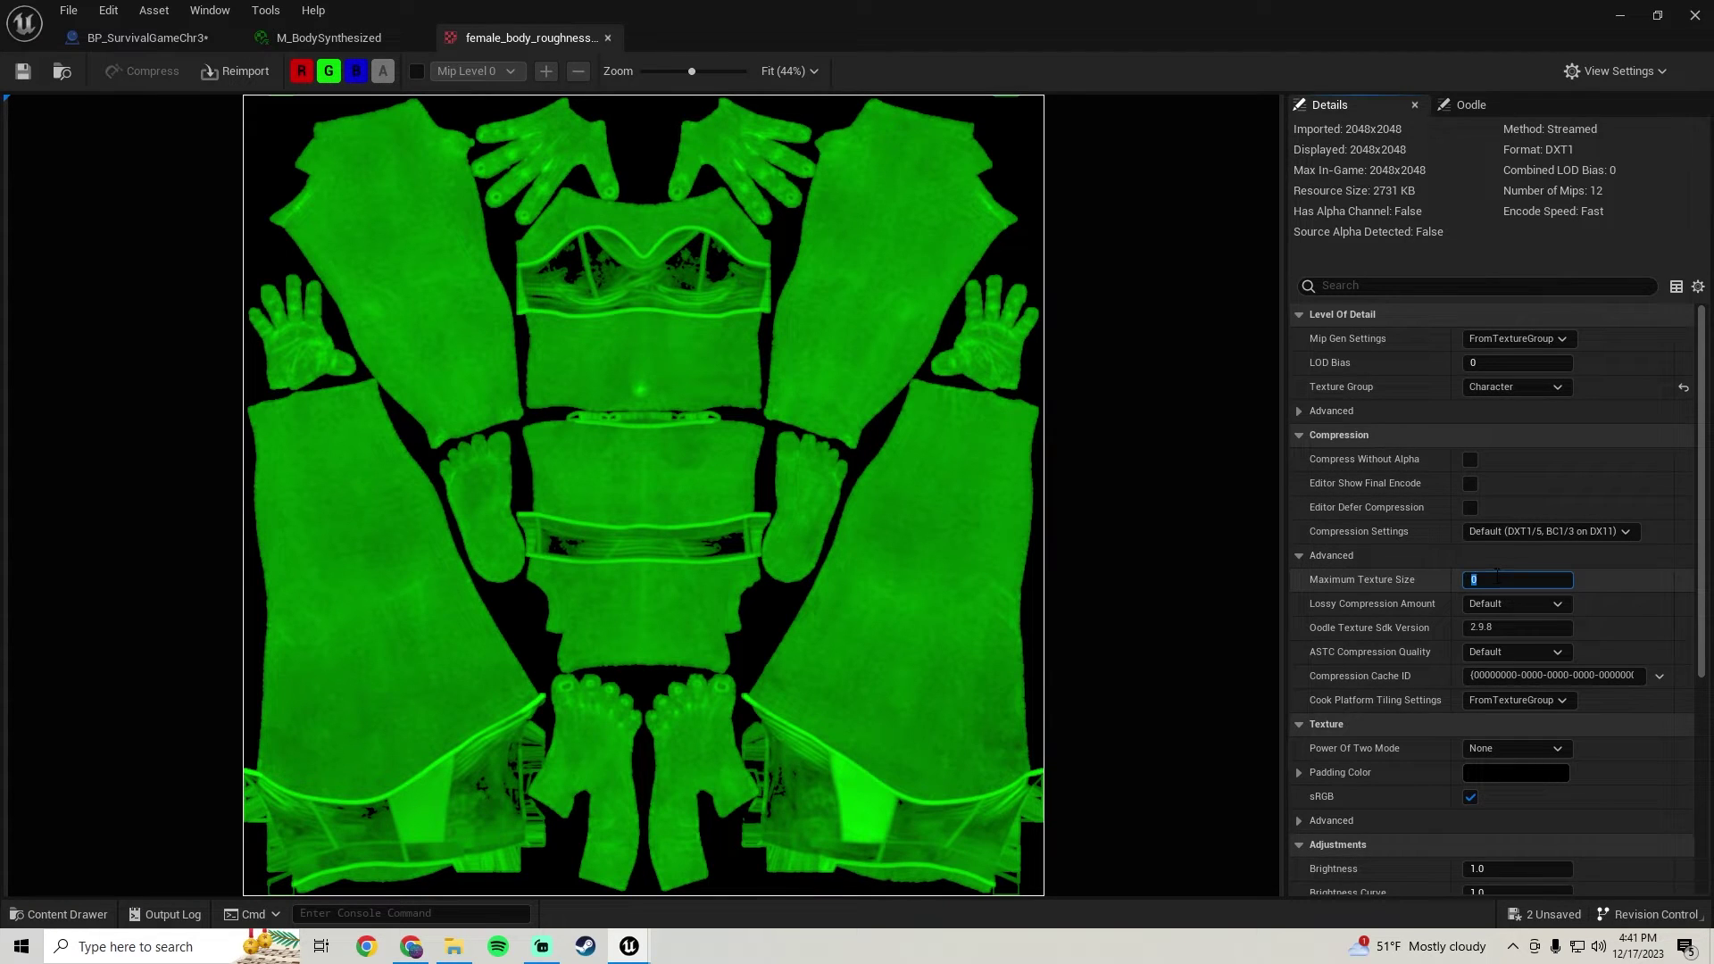
pyautogui.click(23, 70)
pyautogui.click(608, 38)
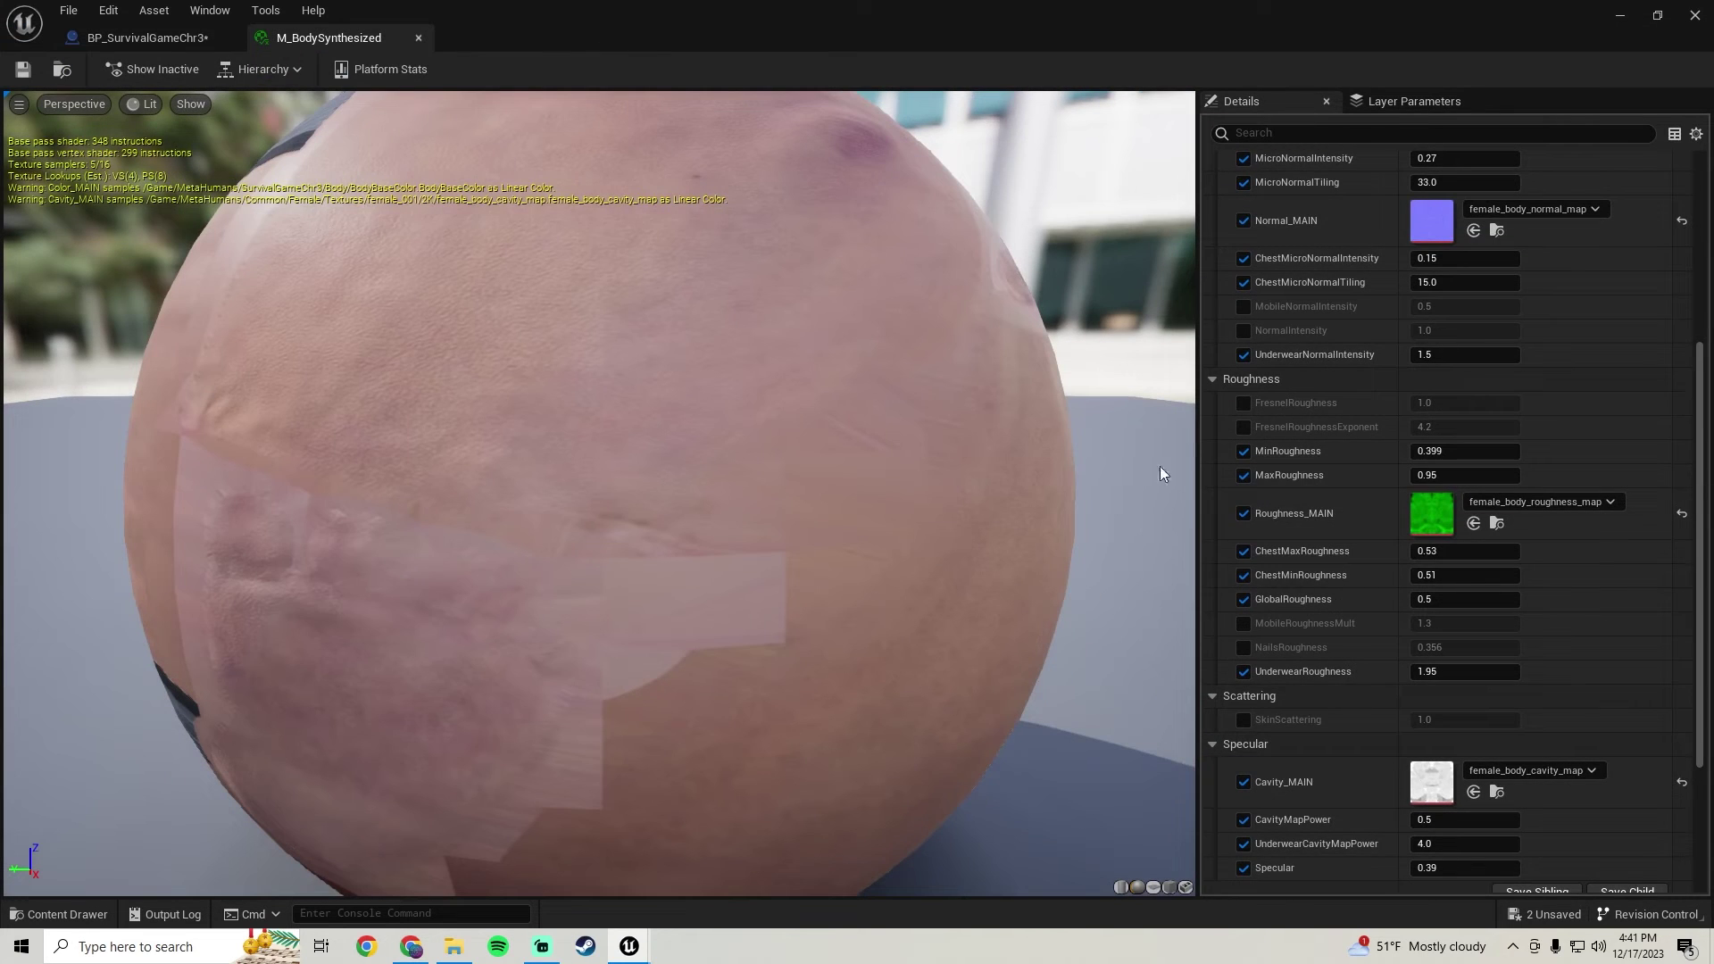
# - Cap the body cavity map at 1024, save it, and close the M_BodySynthesized material
pyautogui.scroll(-5, 1357, 406)
pyautogui.scroll(-2, 1352, 411)
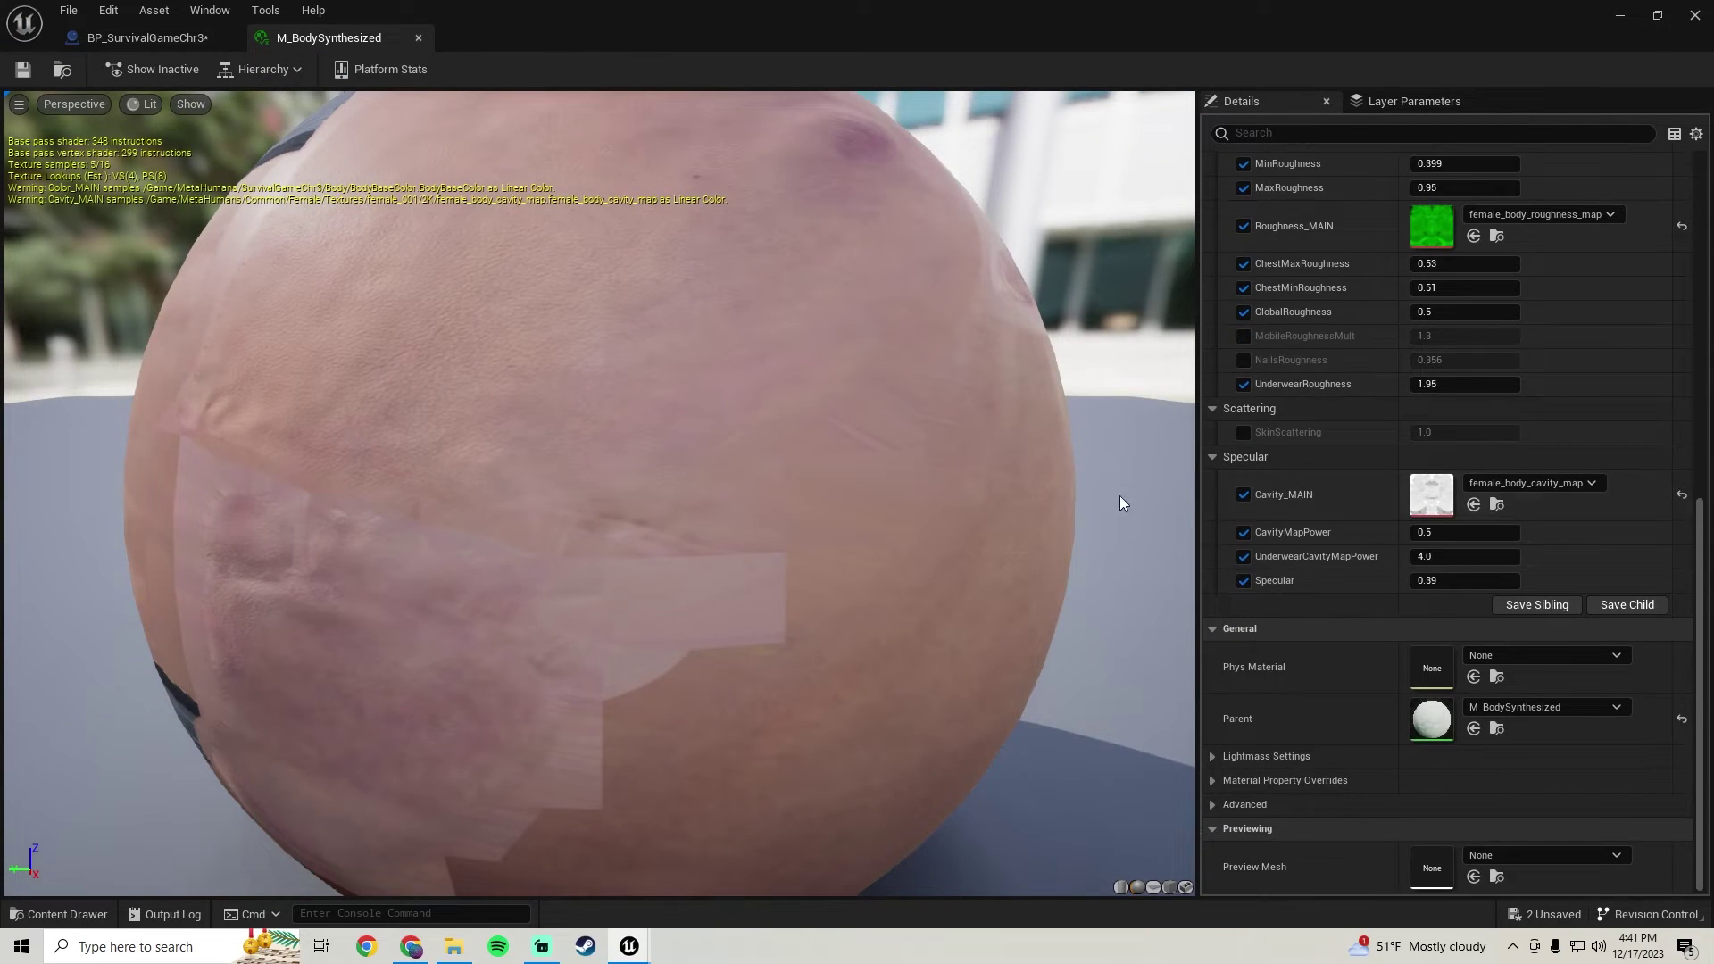
pyautogui.doubleClick(1418, 481)
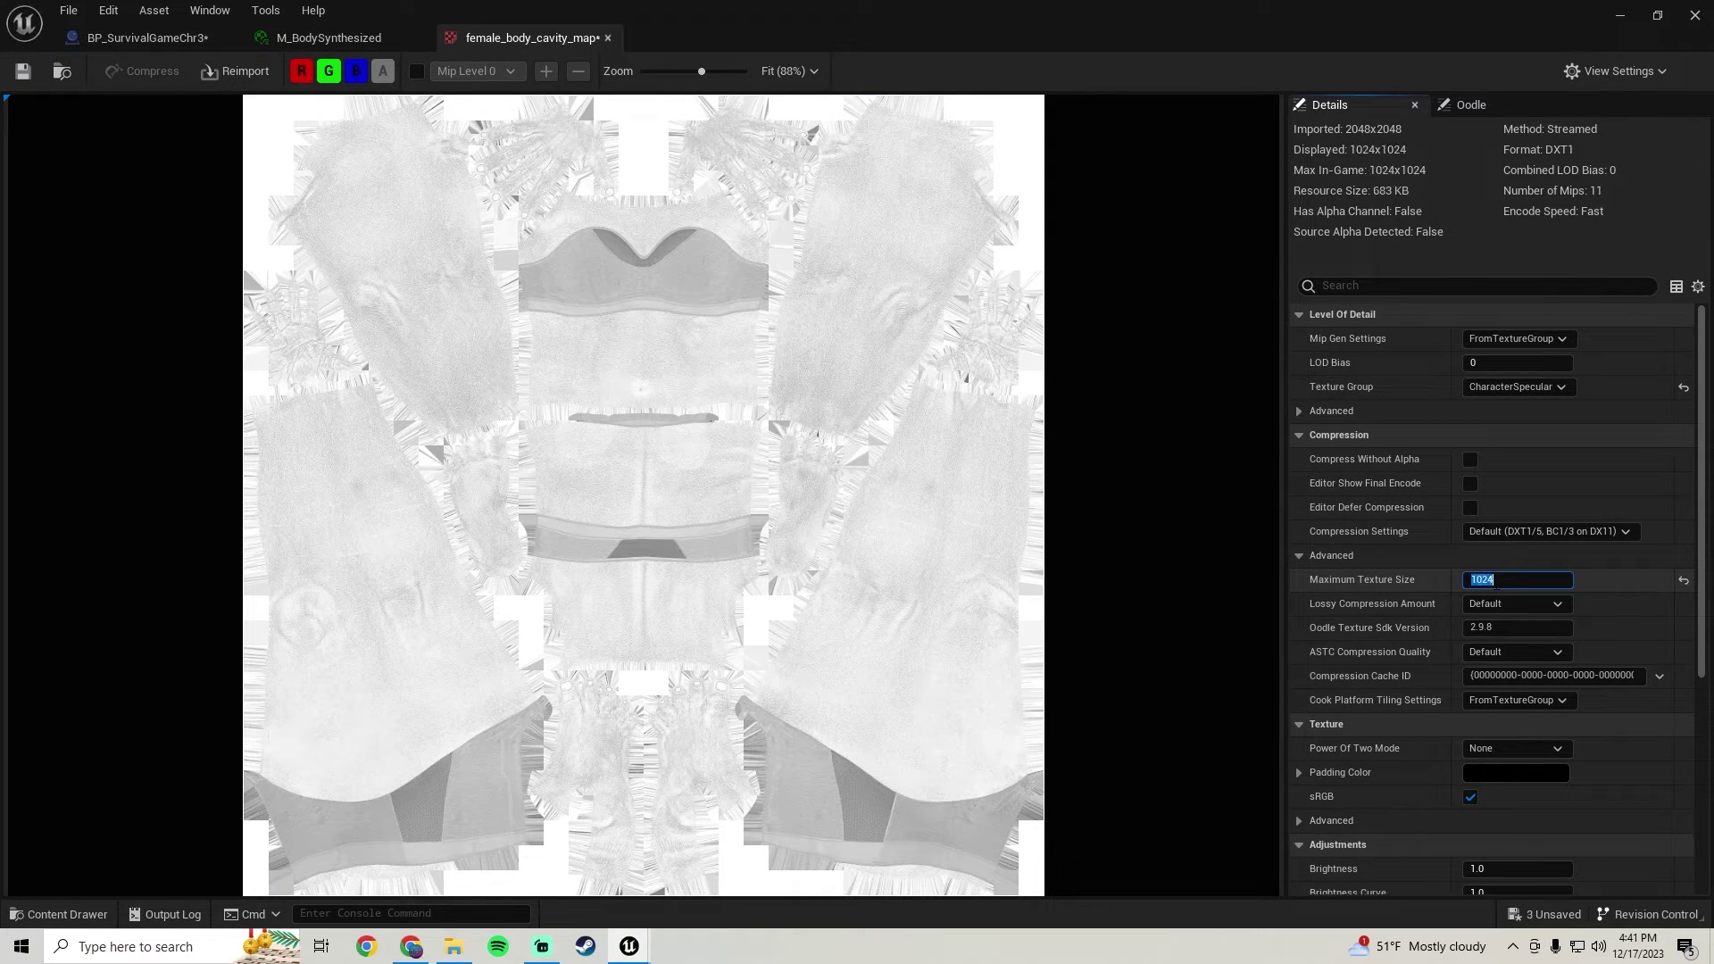
pyautogui.click(24, 72)
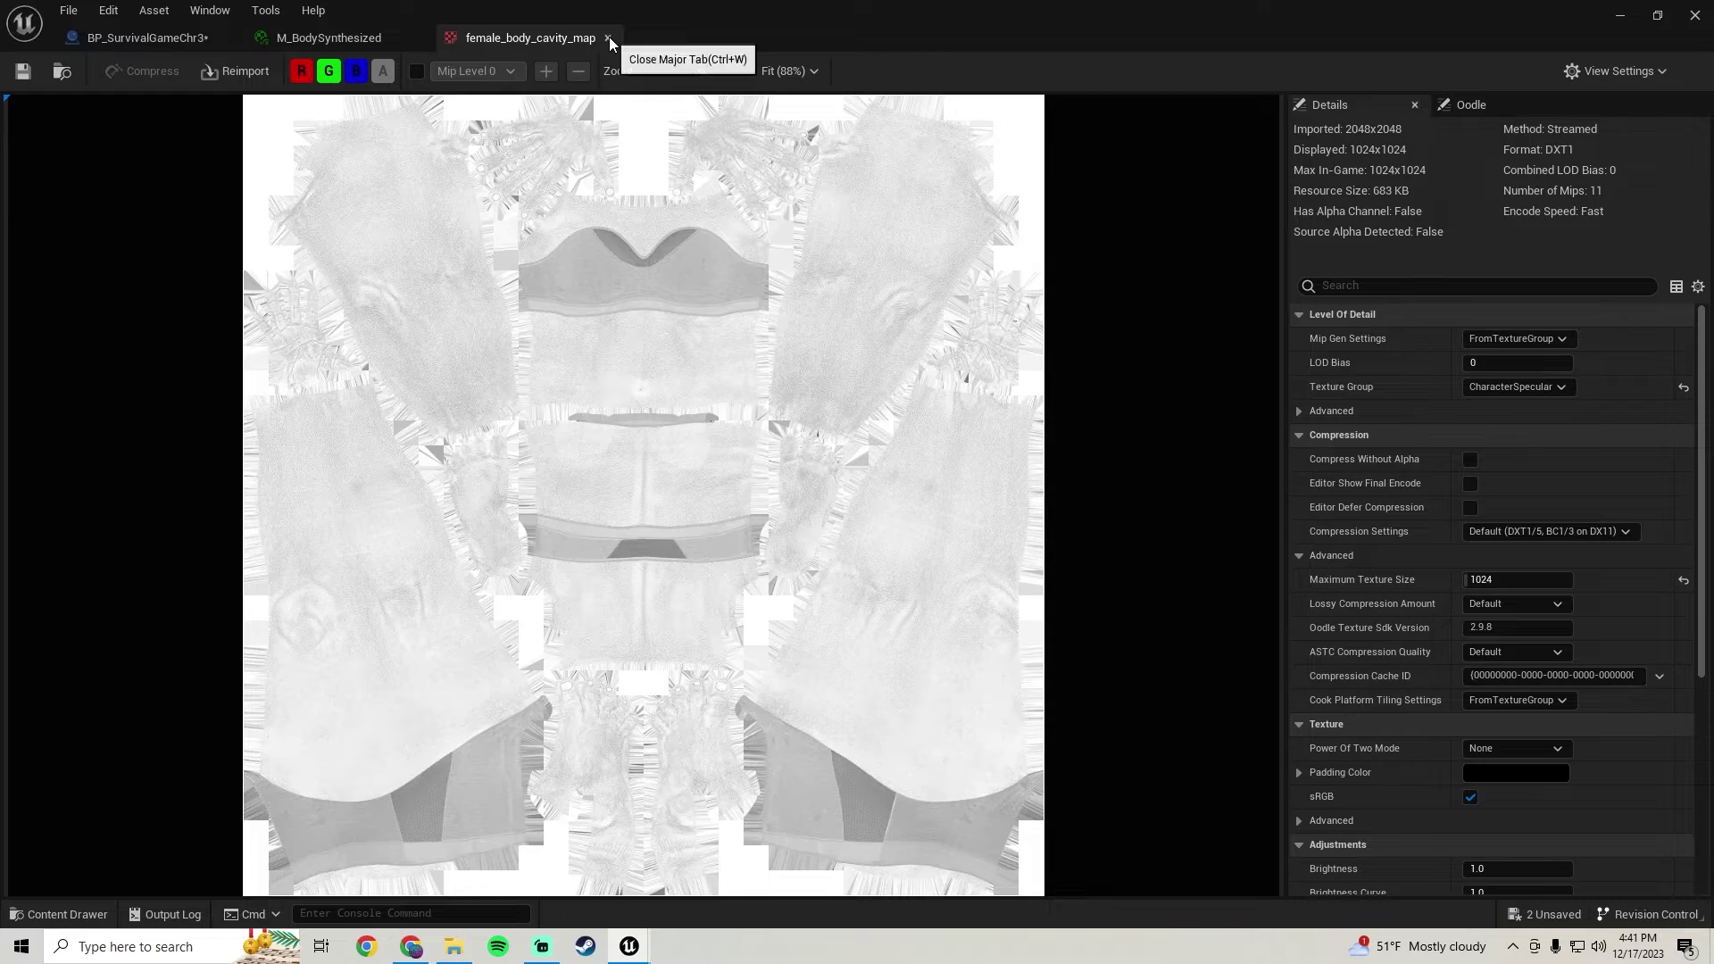
pyautogui.click(608, 38)
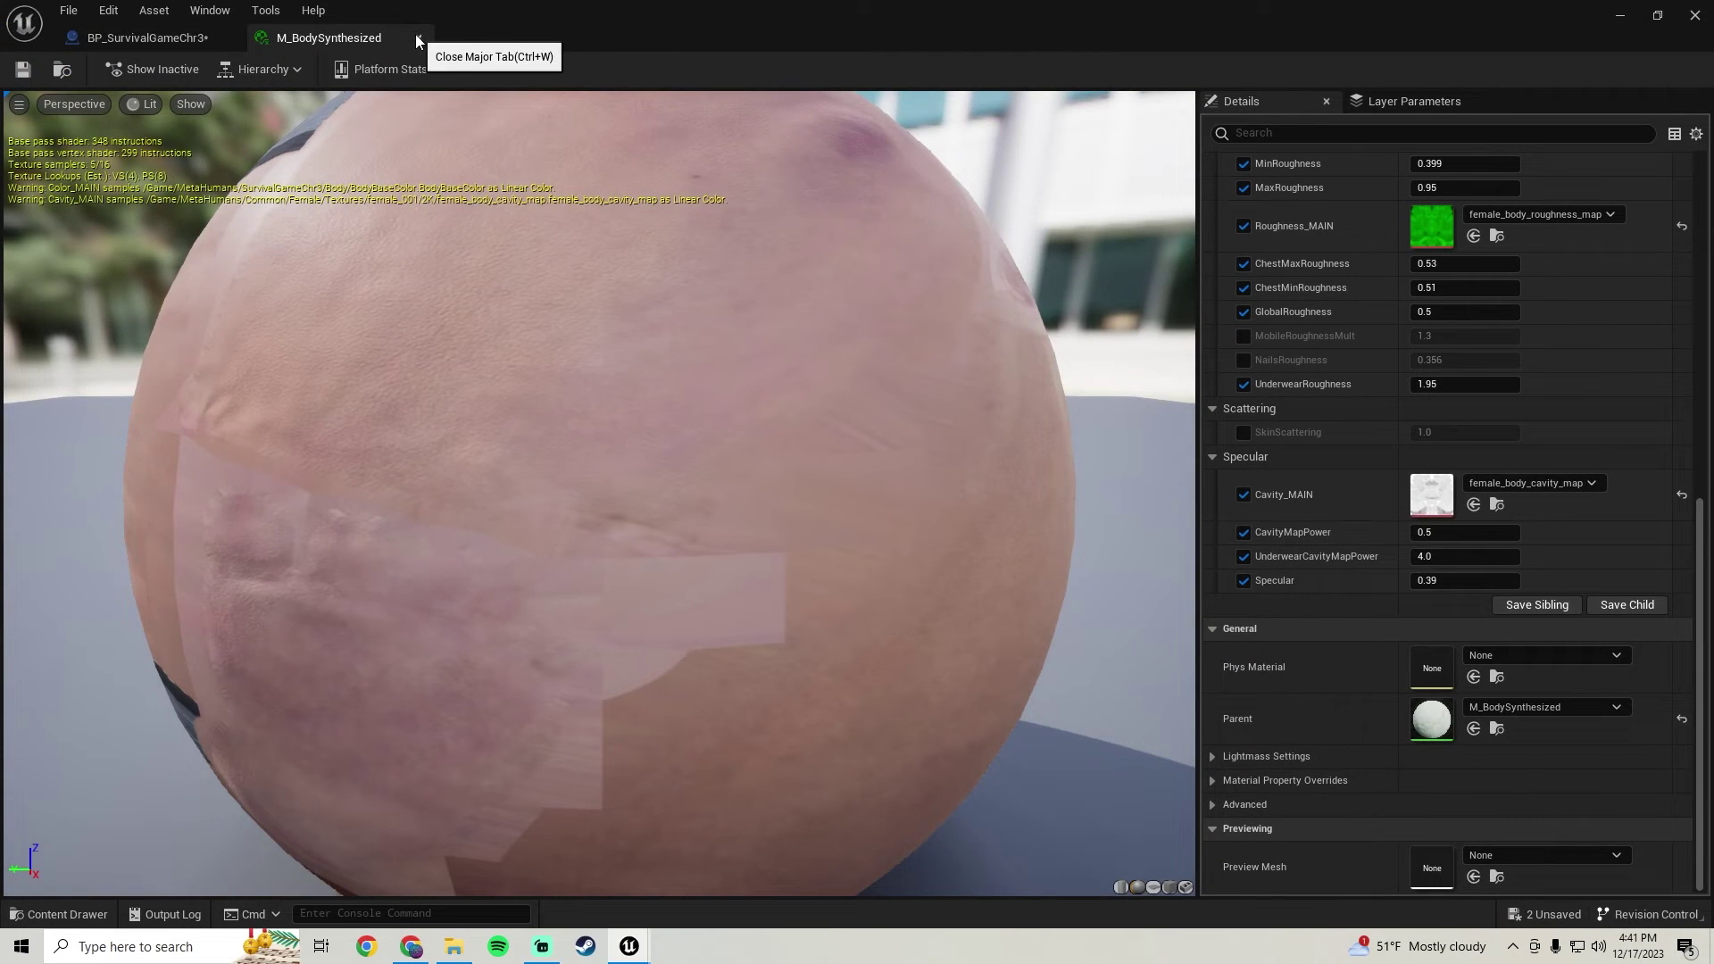
pyautogui.click(417, 39)
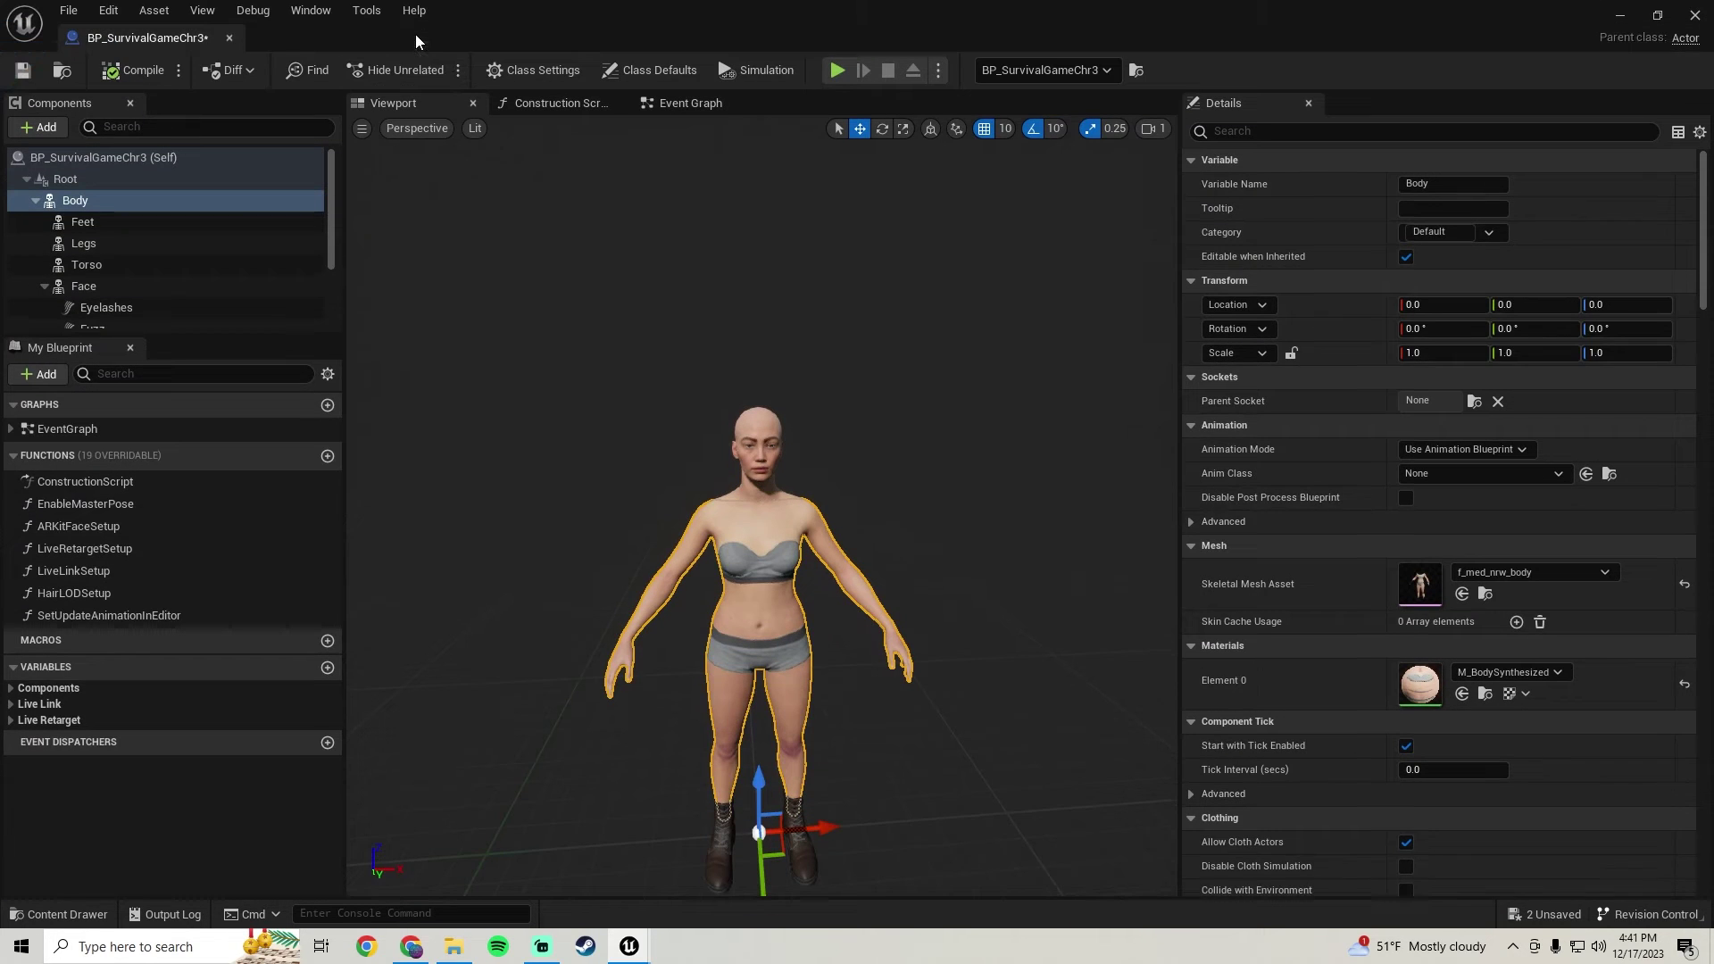
pyautogui.click(105, 221)
pyautogui.scroll(-4, 1006, 604)
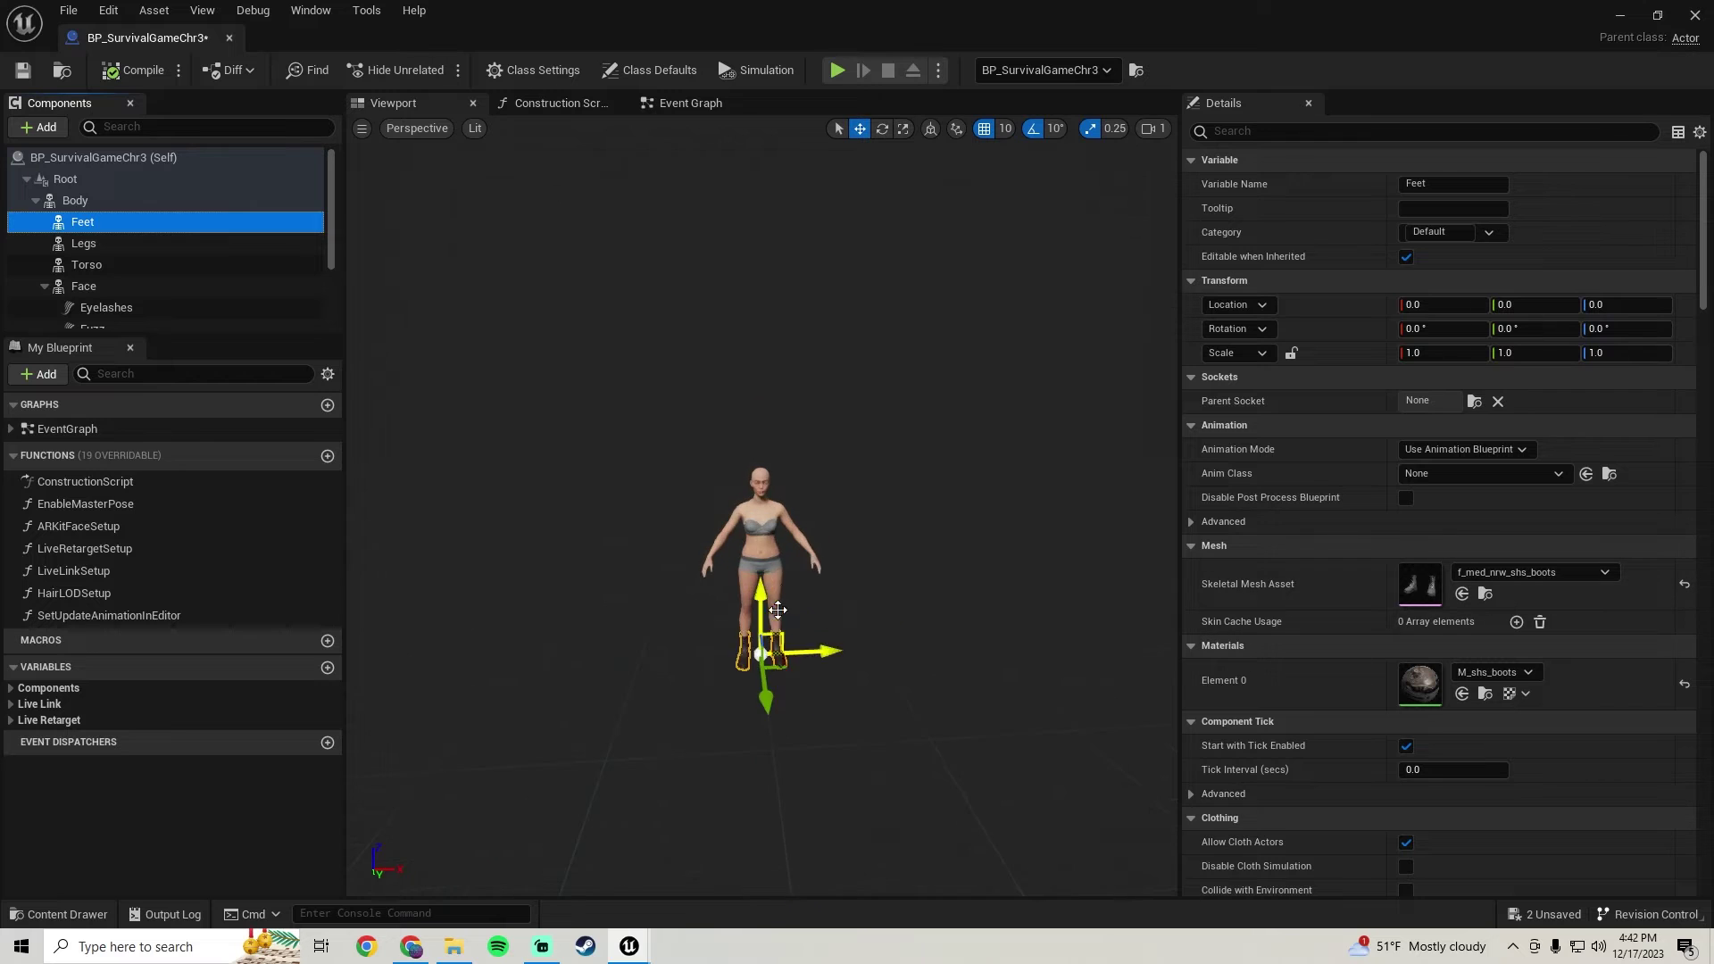
pyautogui.doubleClick(1419, 683)
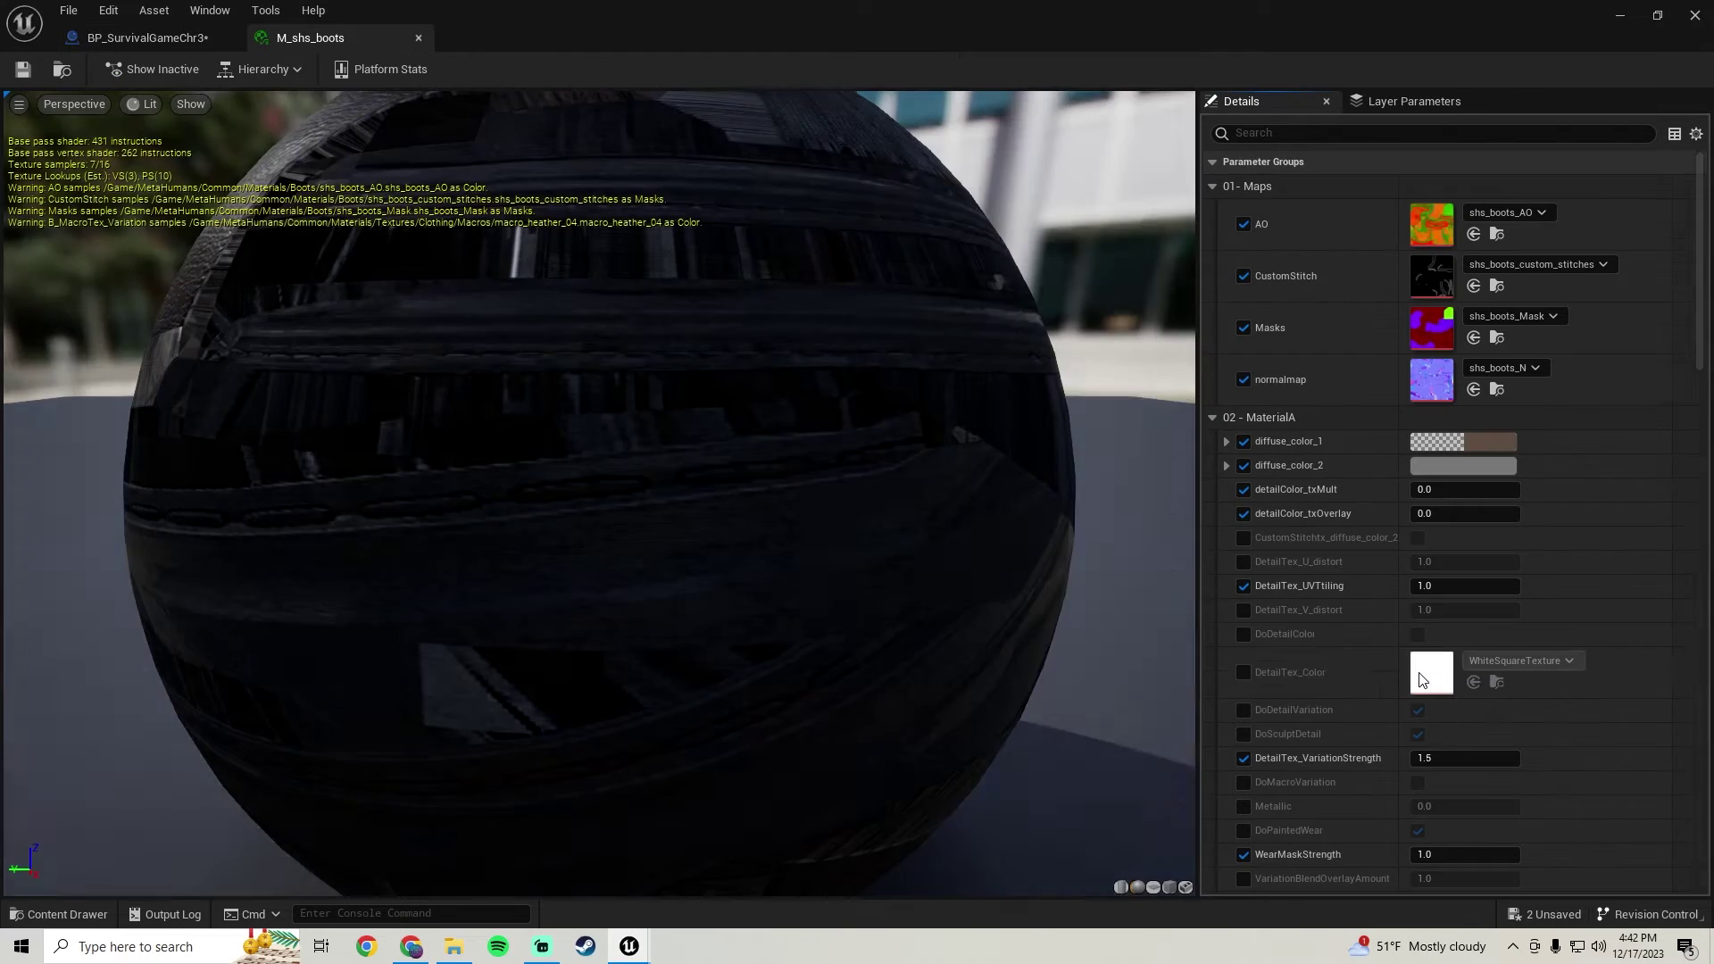
pyautogui.doubleClick(1429, 222)
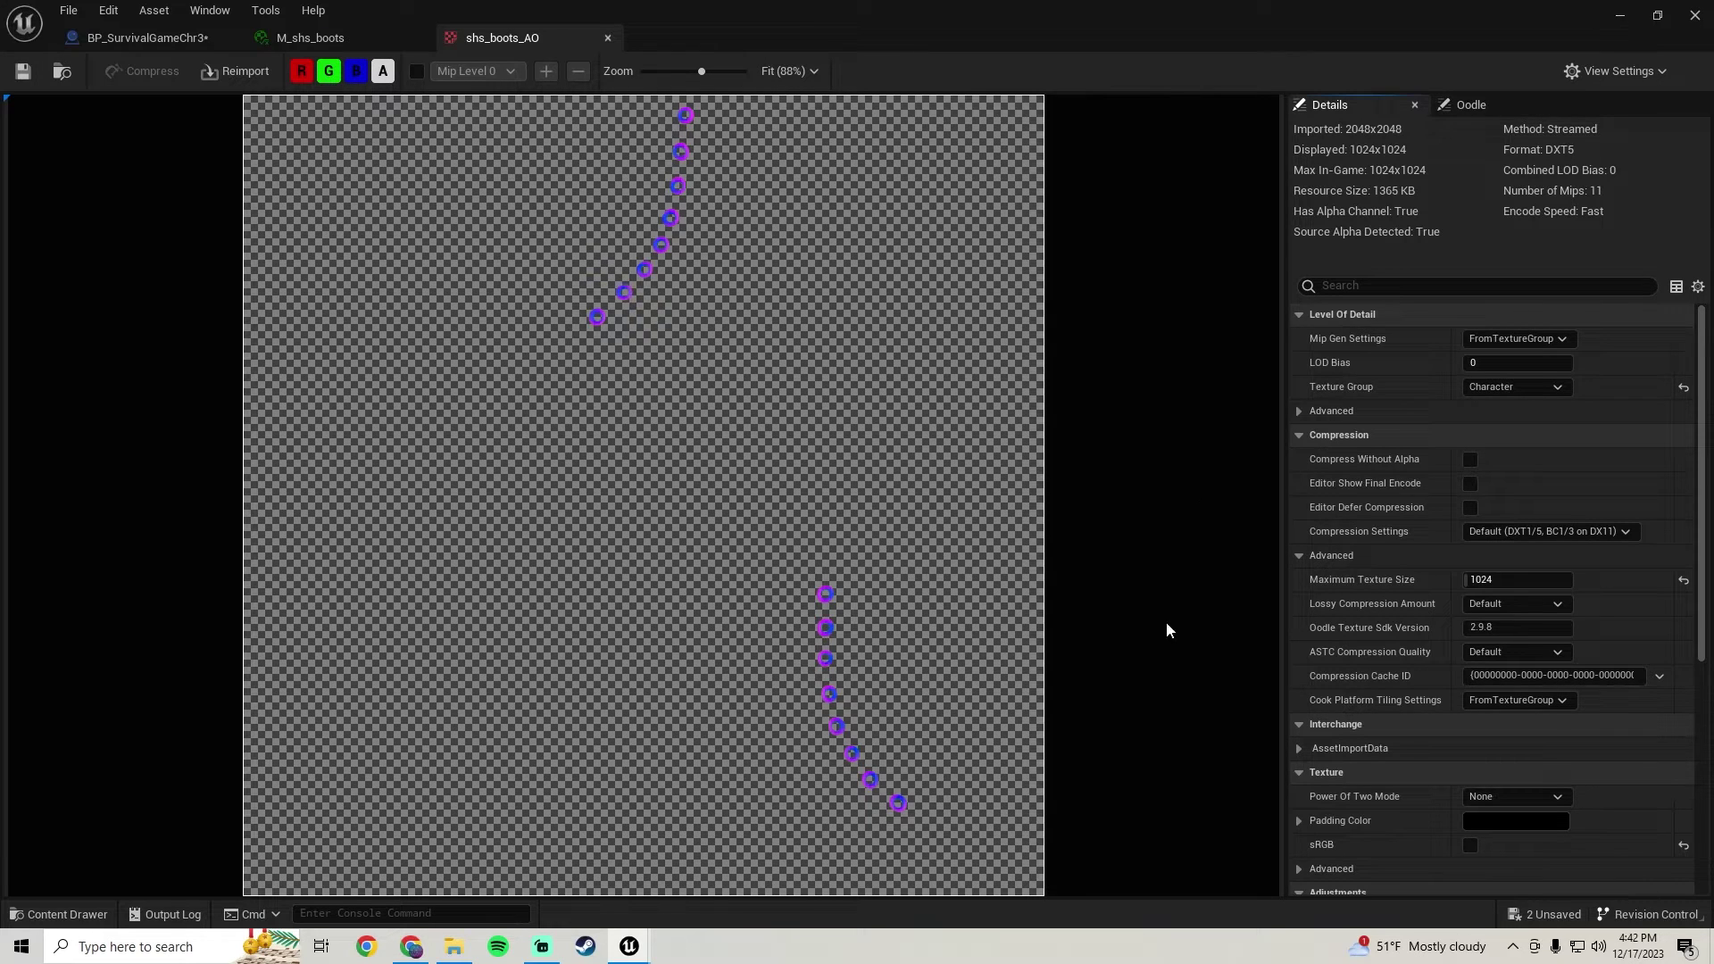
pyautogui.click(319, 41)
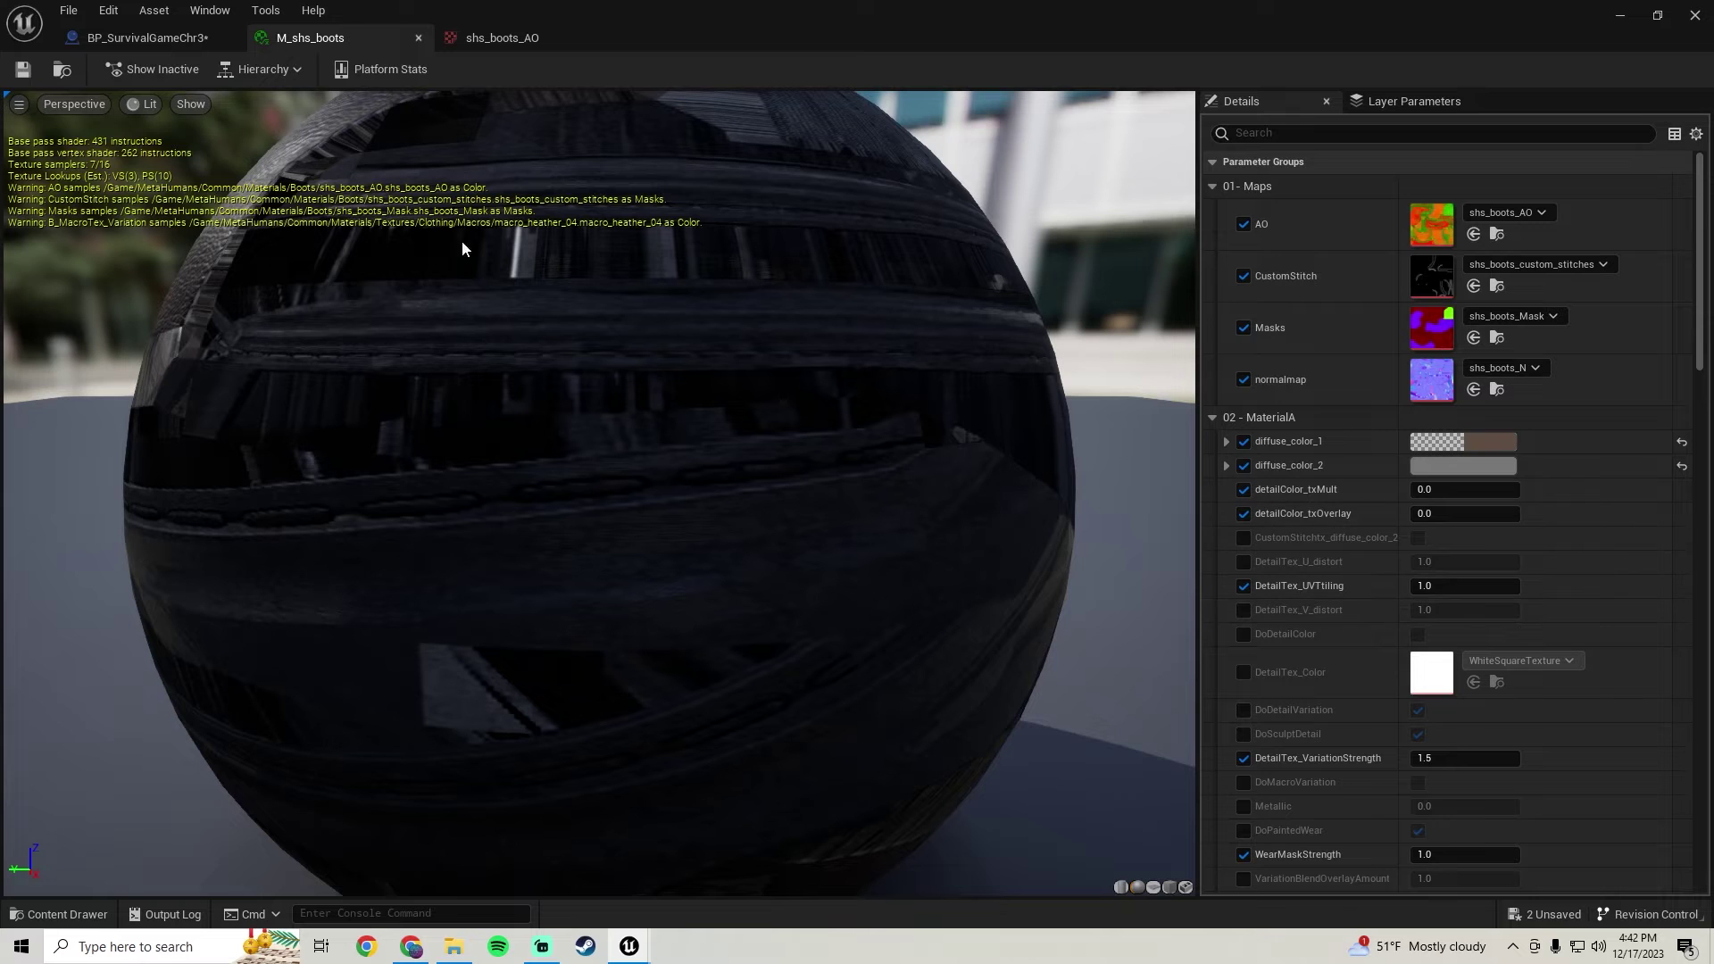
pyautogui.click(148, 41)
pyautogui.press('w')
pyautogui.moveTo(608, 585); pyautogui.dragTo(607, 672, button='right')
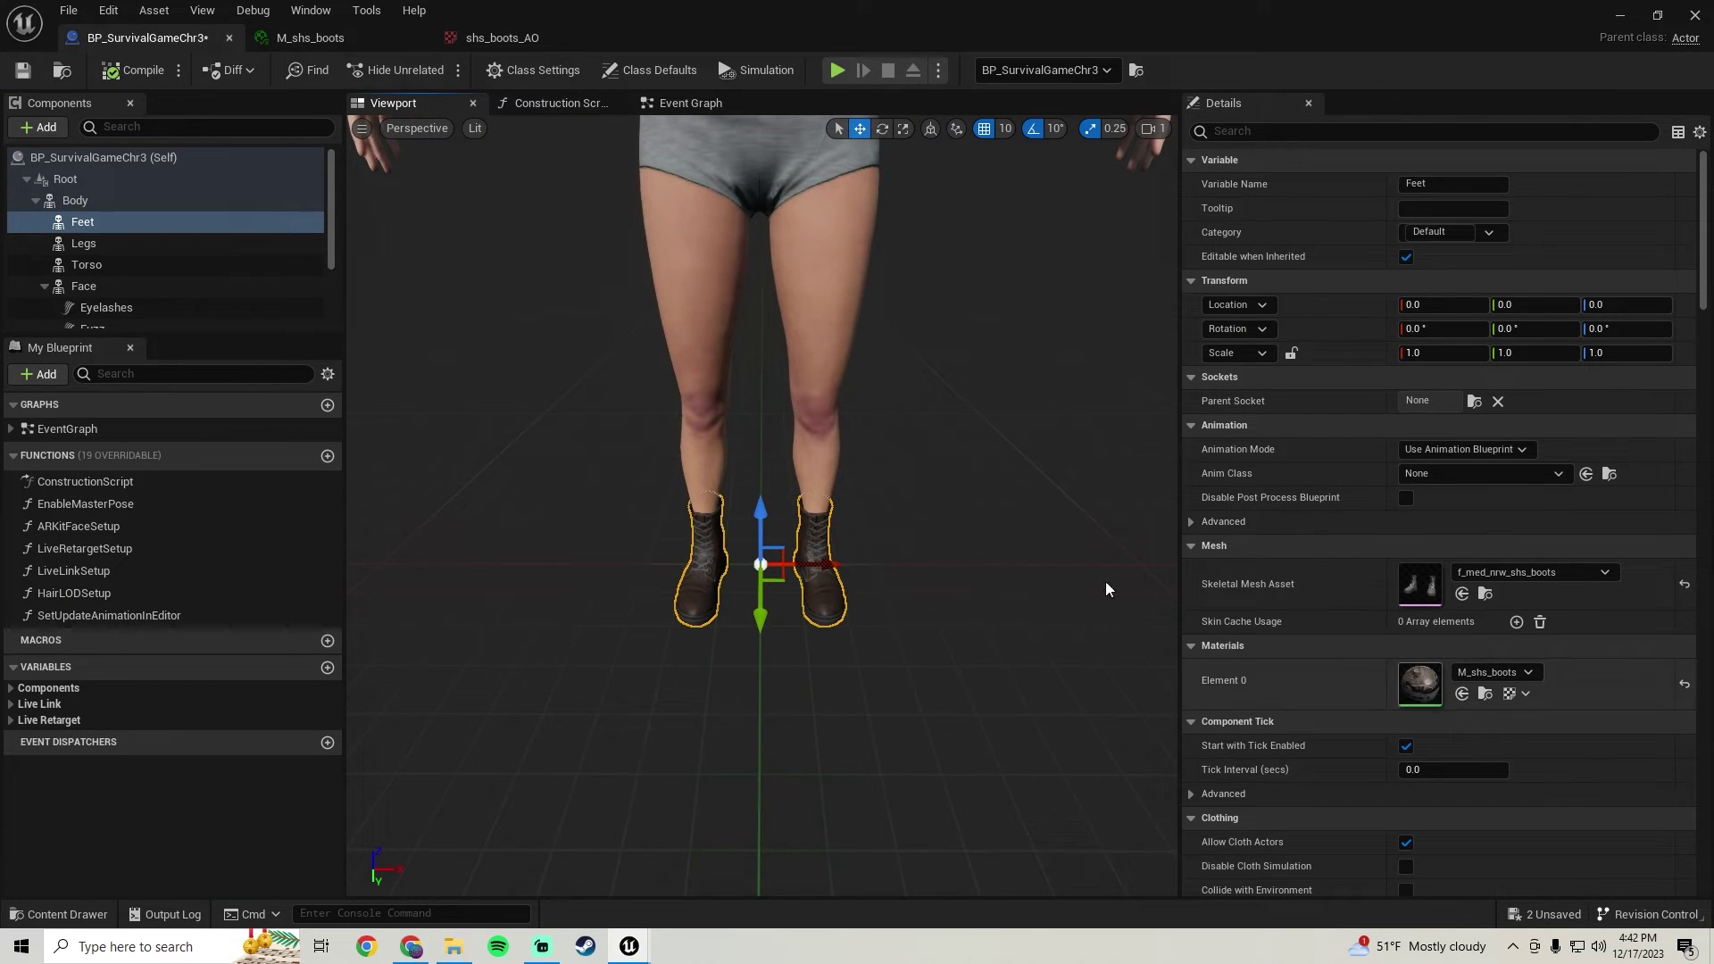
pyautogui.click(496, 34)
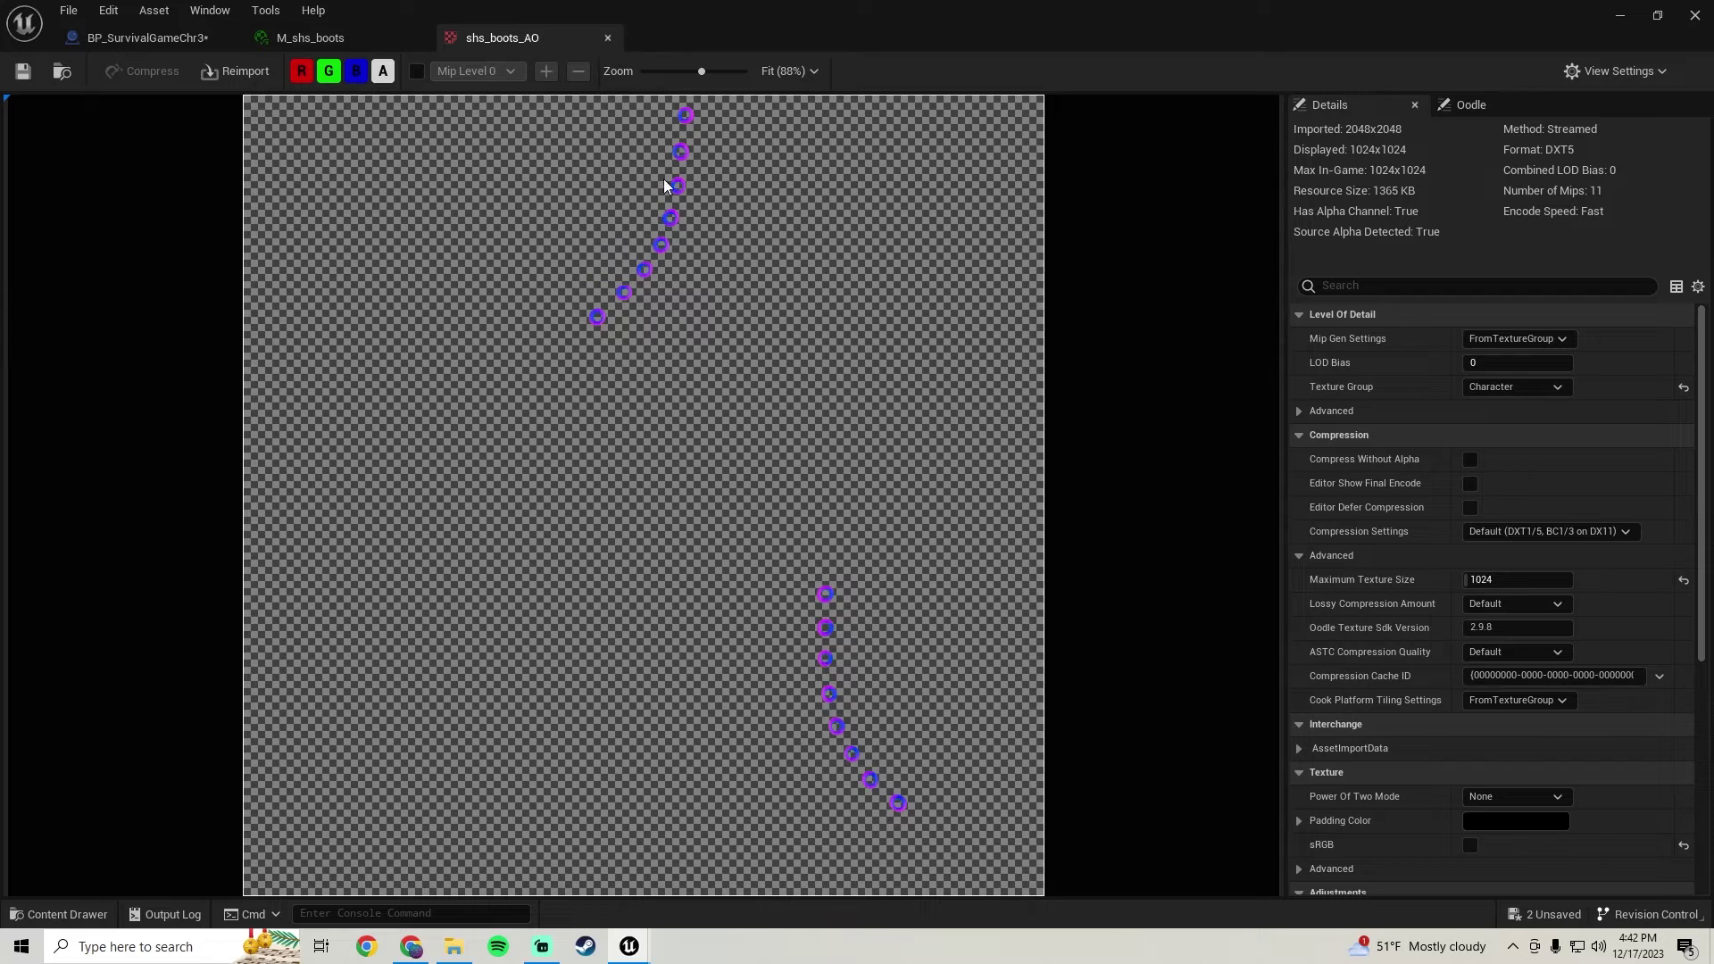
pyautogui.click(328, 35)
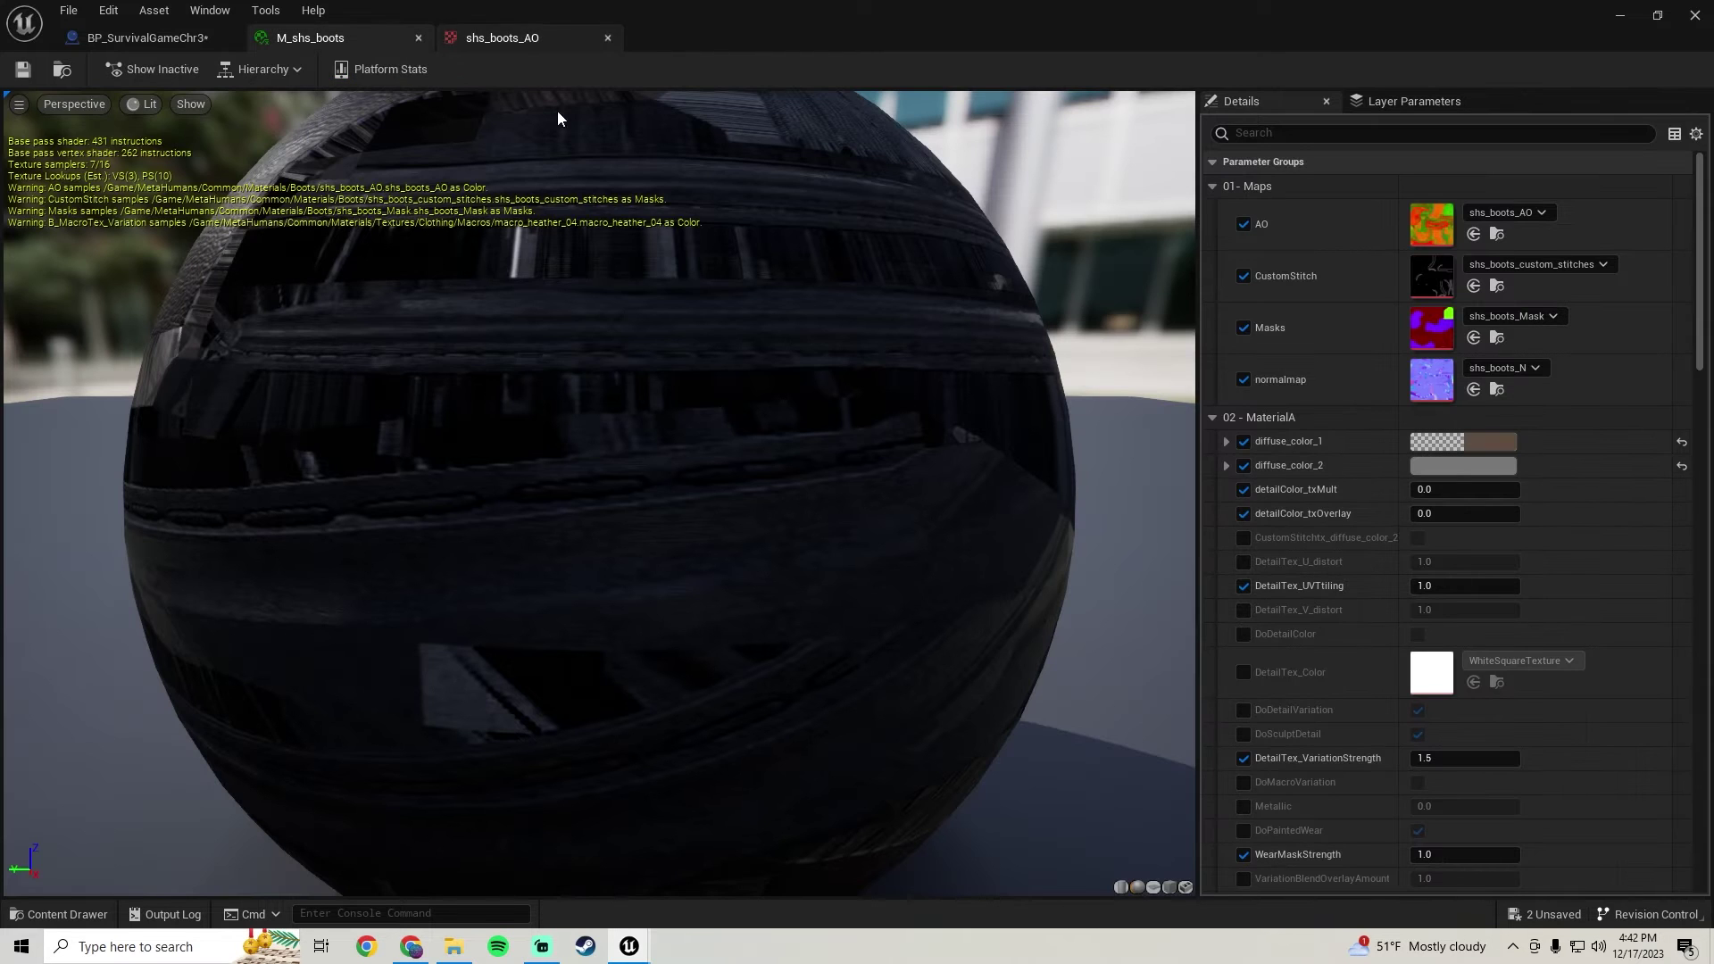
pyautogui.click(538, 40)
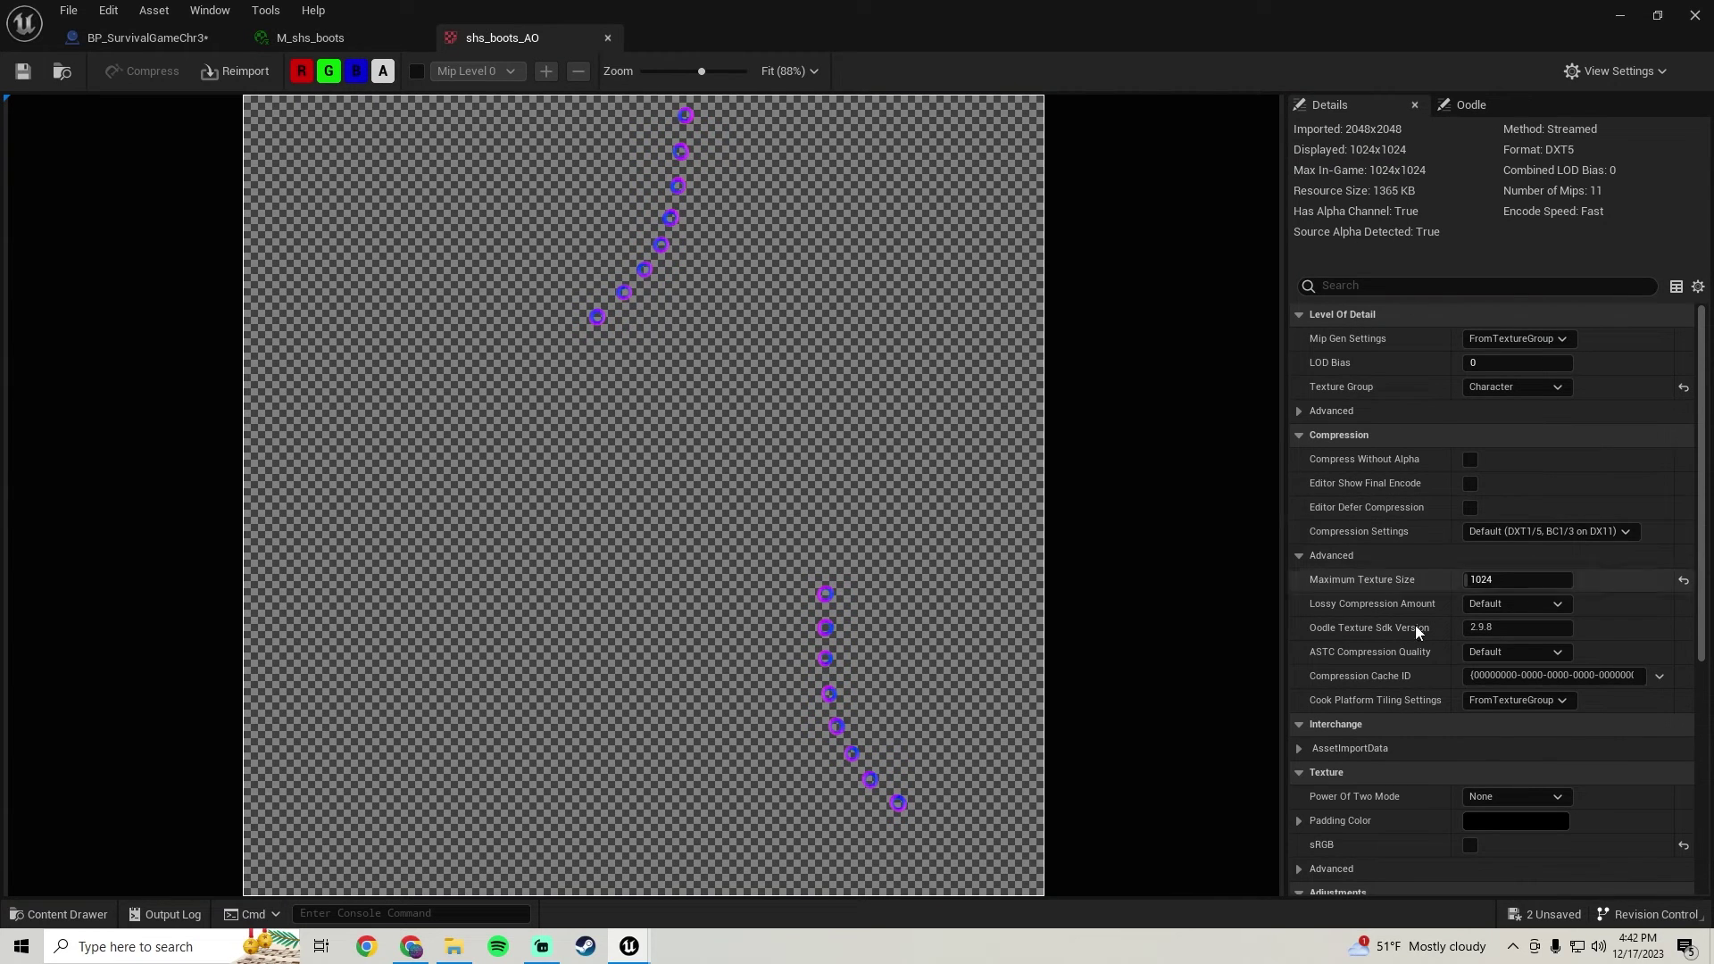
pyautogui.scroll(-3, 1418, 625)
pyautogui.scroll(3, 1417, 632)
pyautogui.click(608, 38)
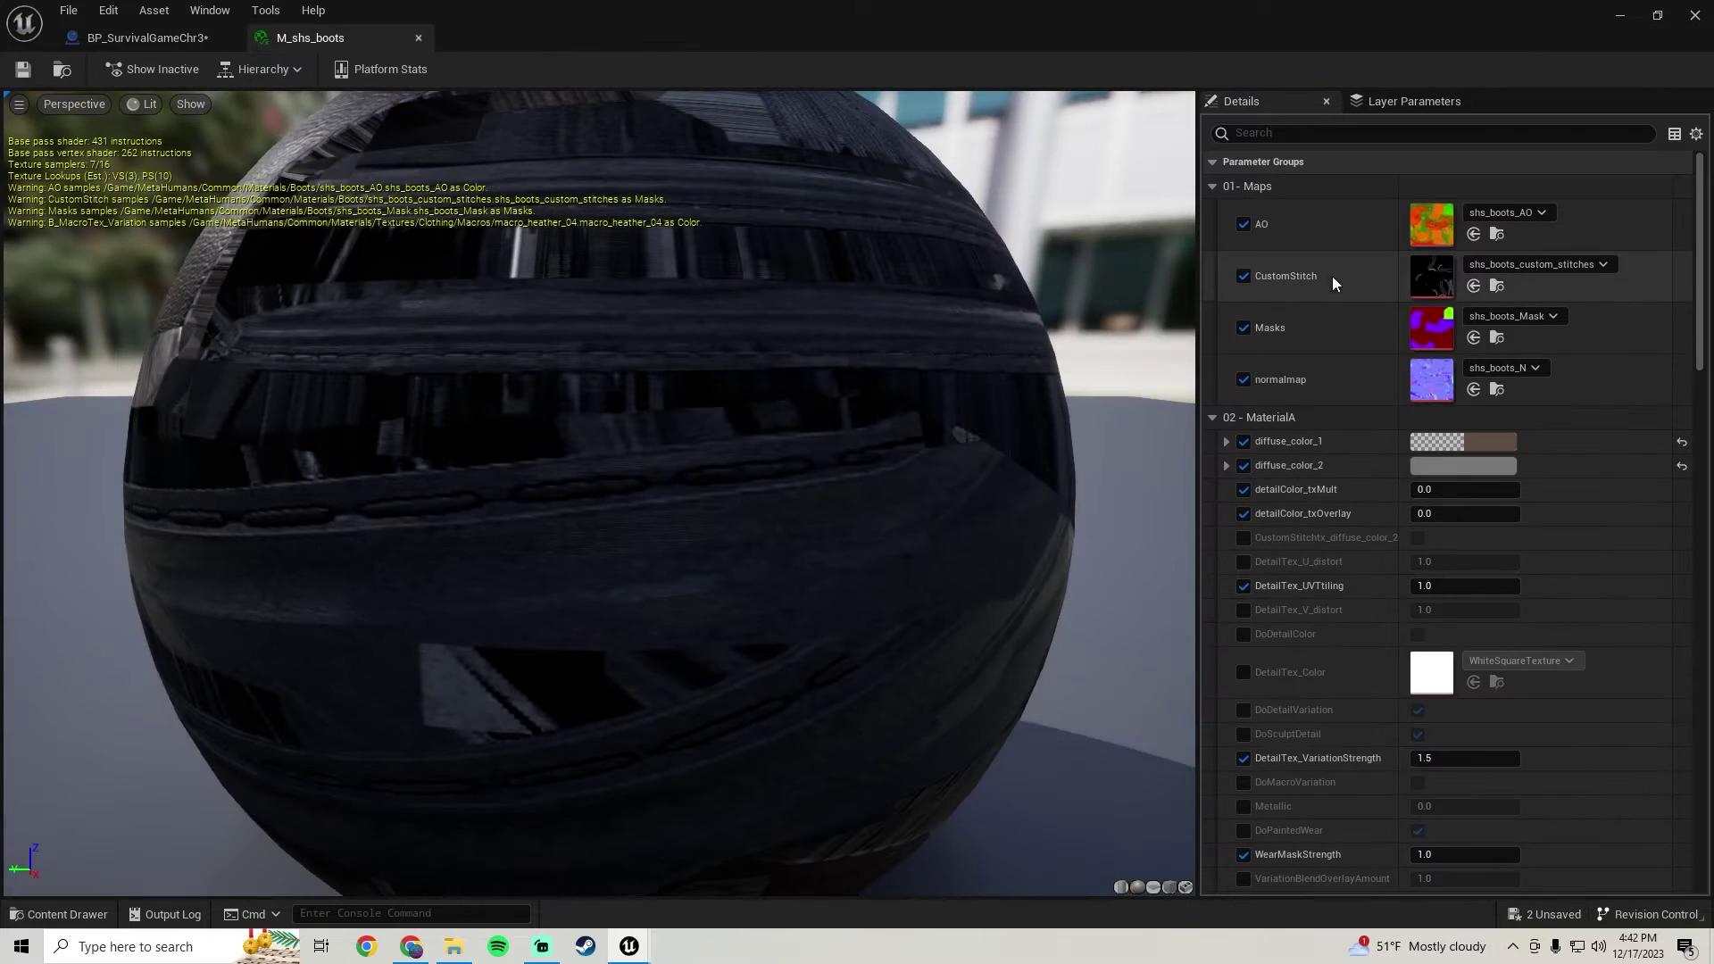
pyautogui.doubleClick(1434, 276)
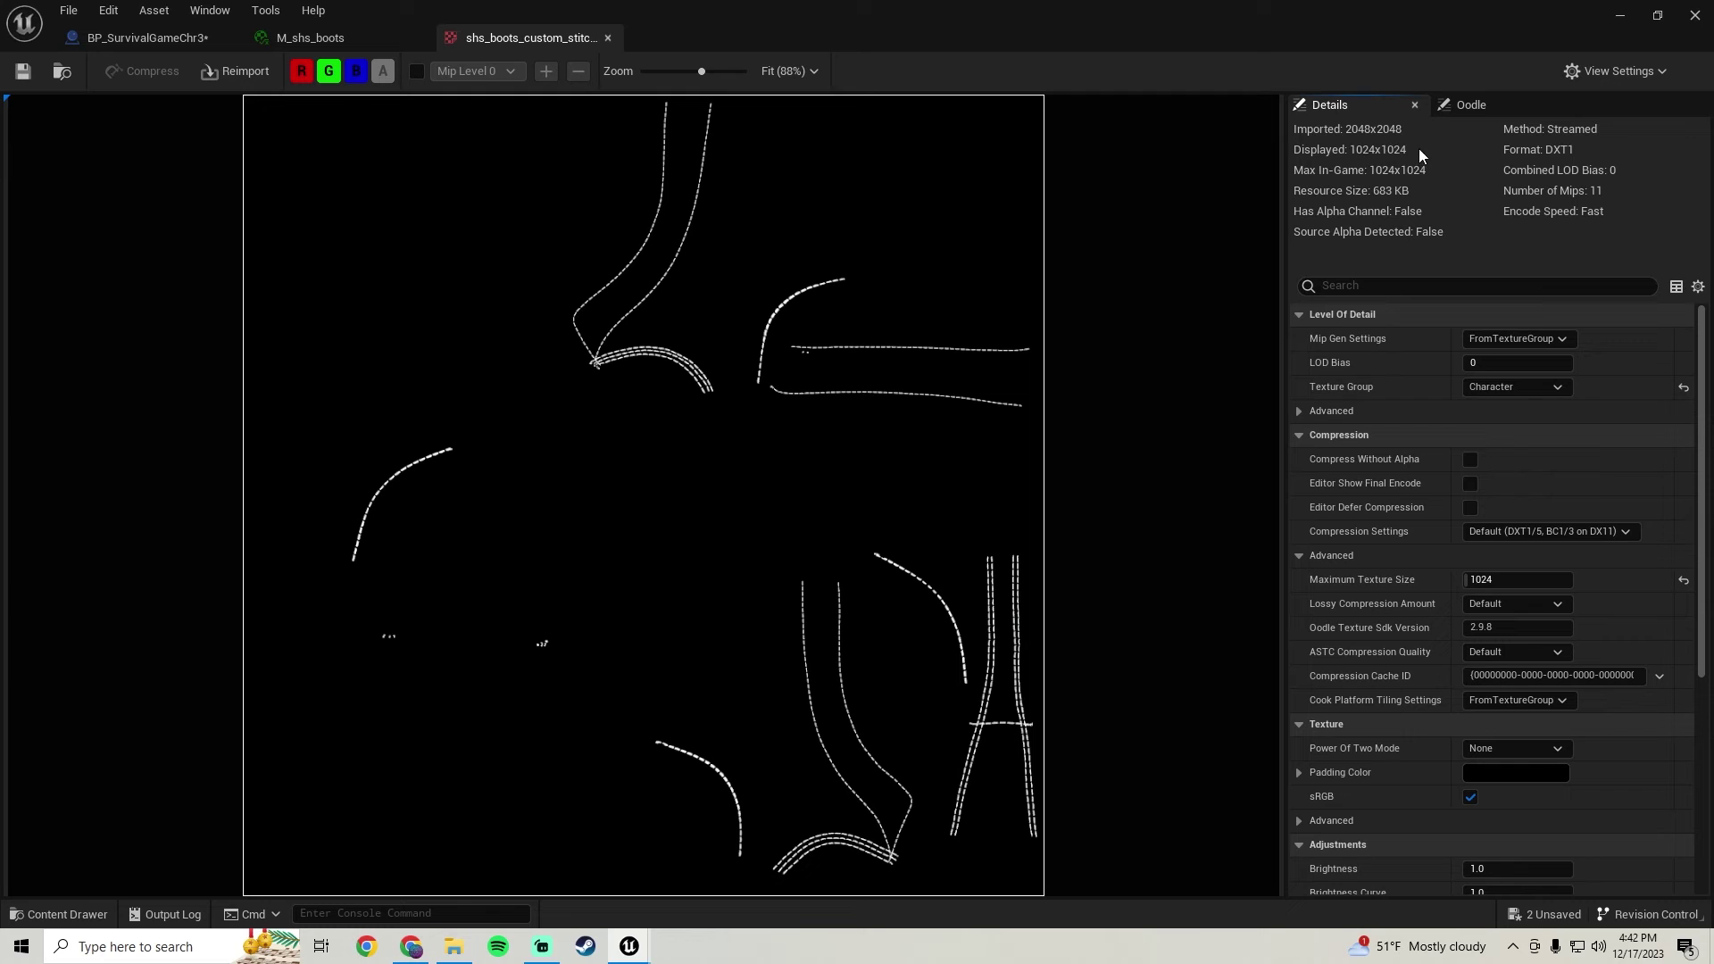
pyautogui.click(606, 37)
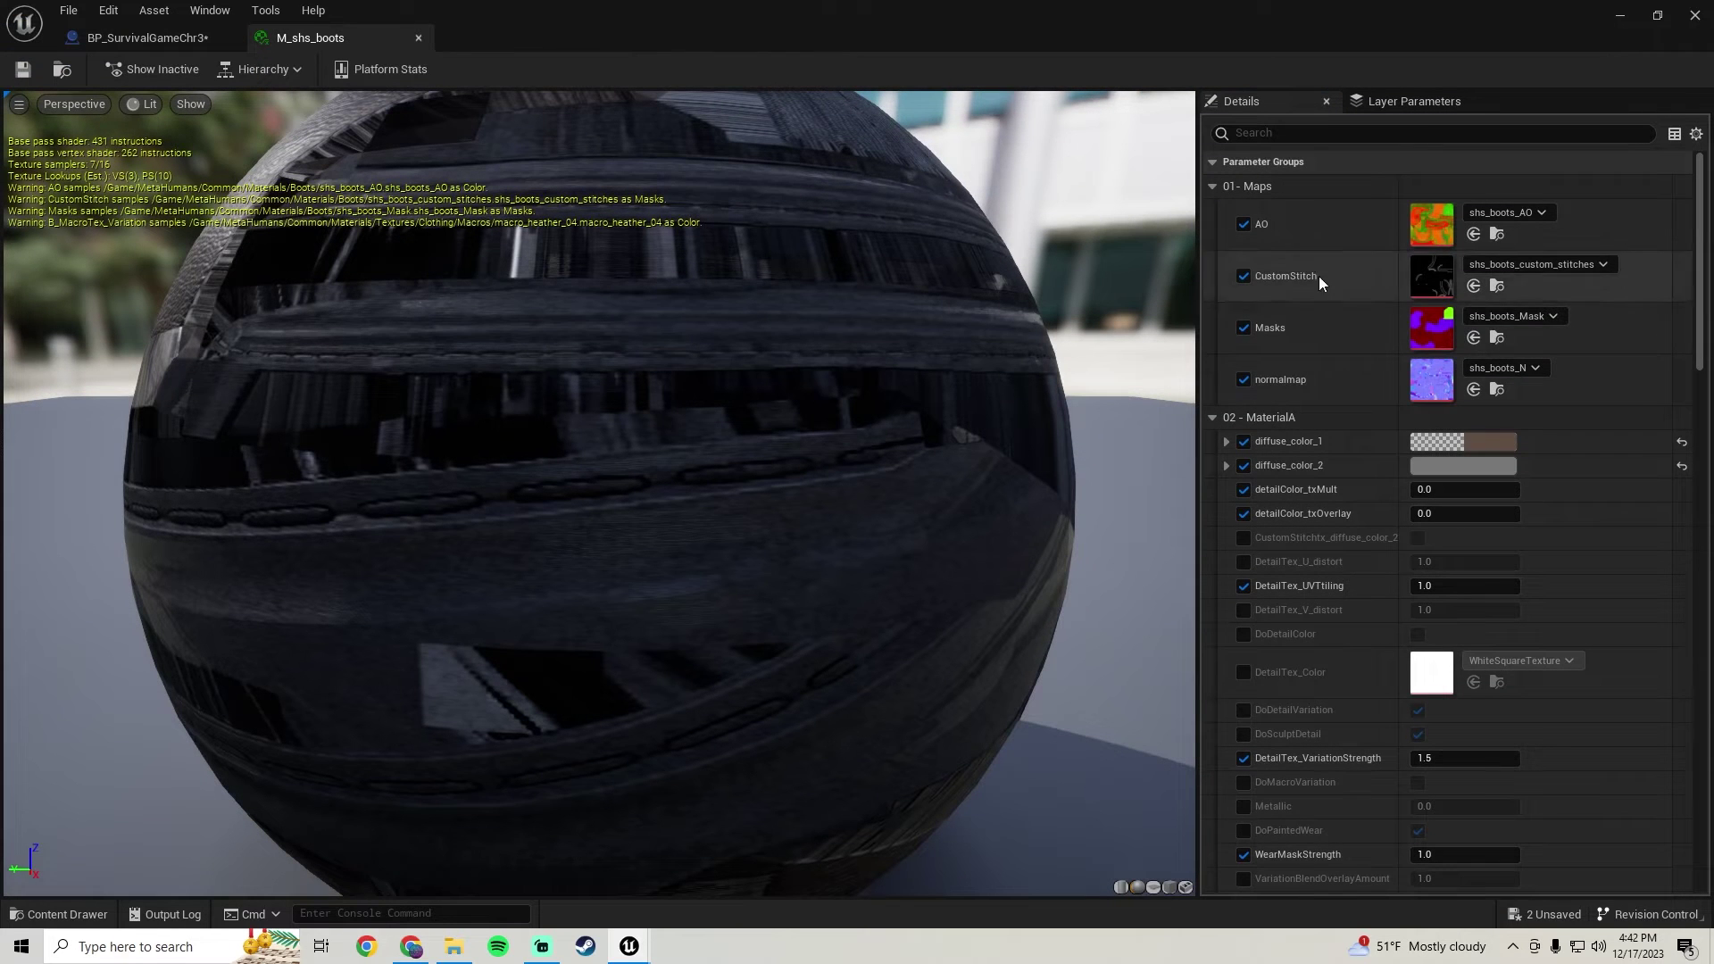
pyautogui.doubleClick(1432, 326)
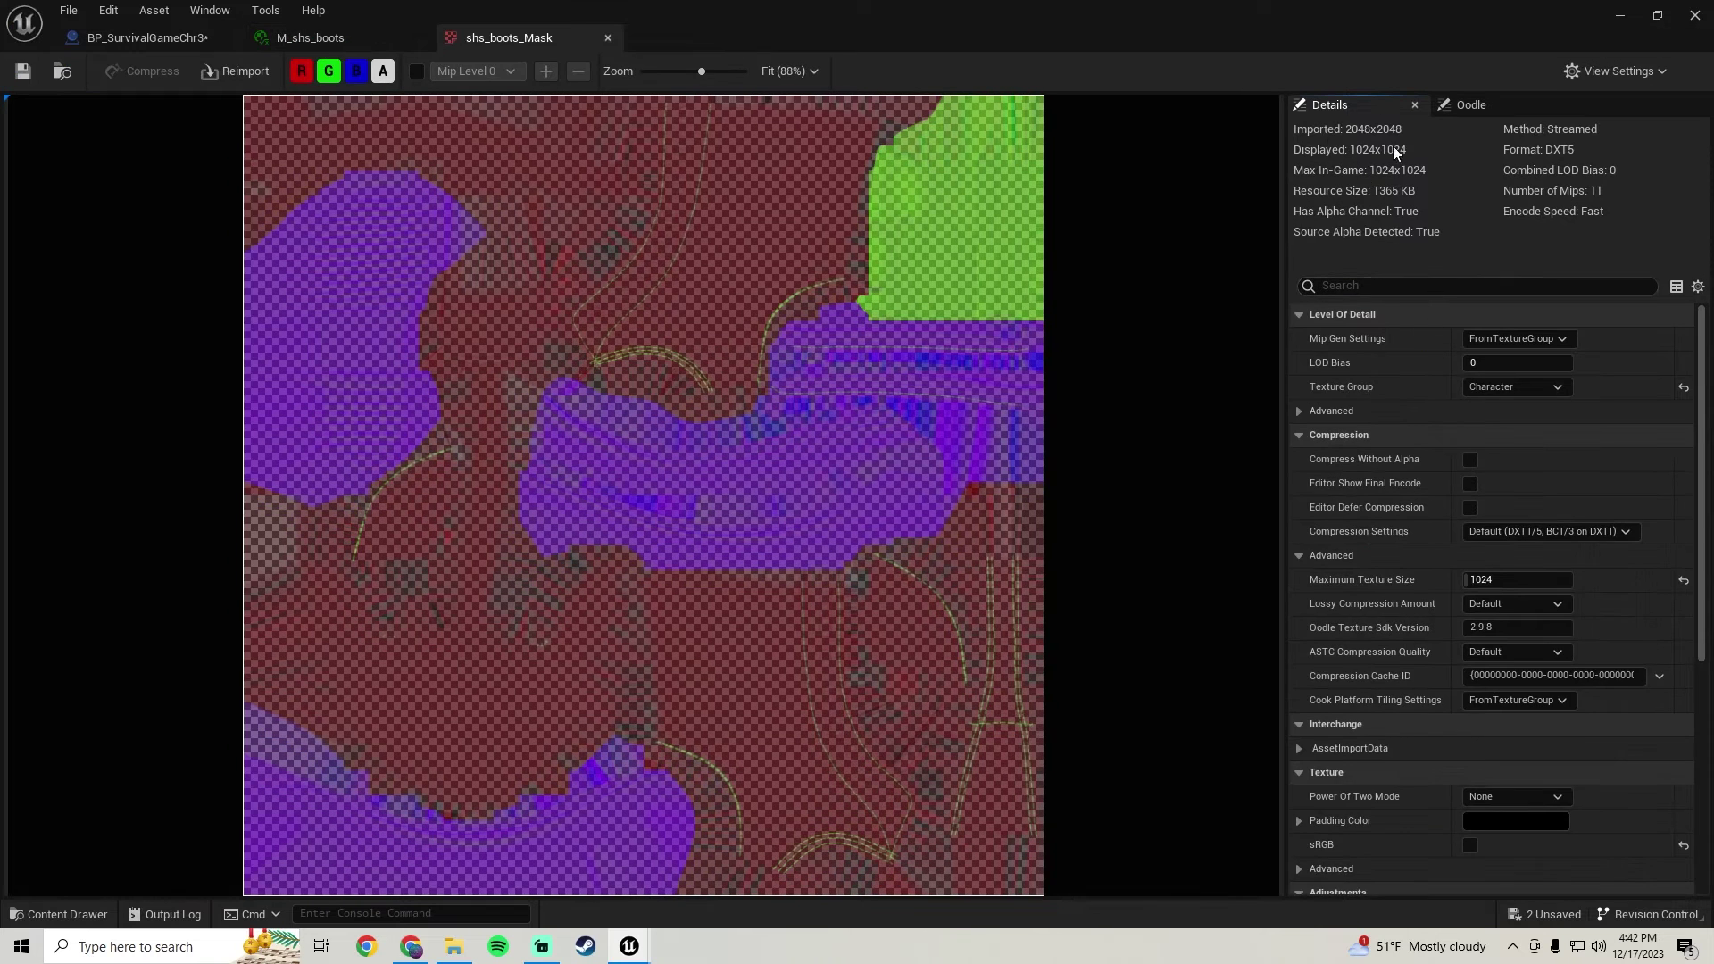
pyautogui.click(609, 40)
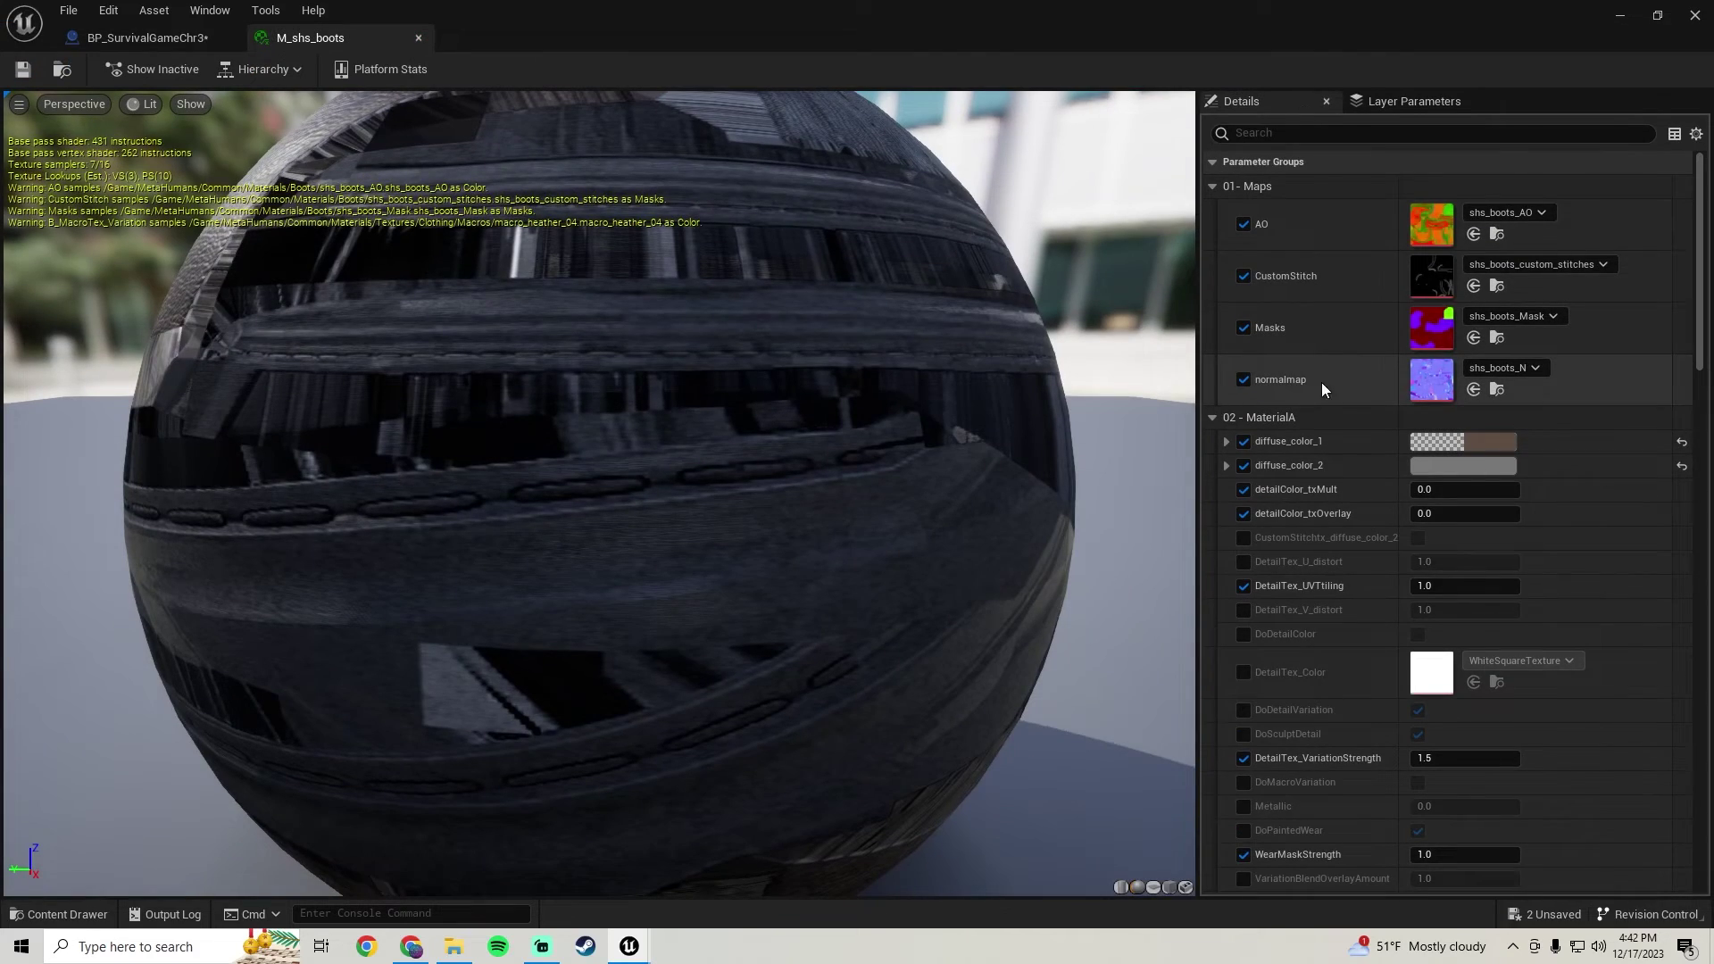
pyautogui.doubleClick(1426, 378)
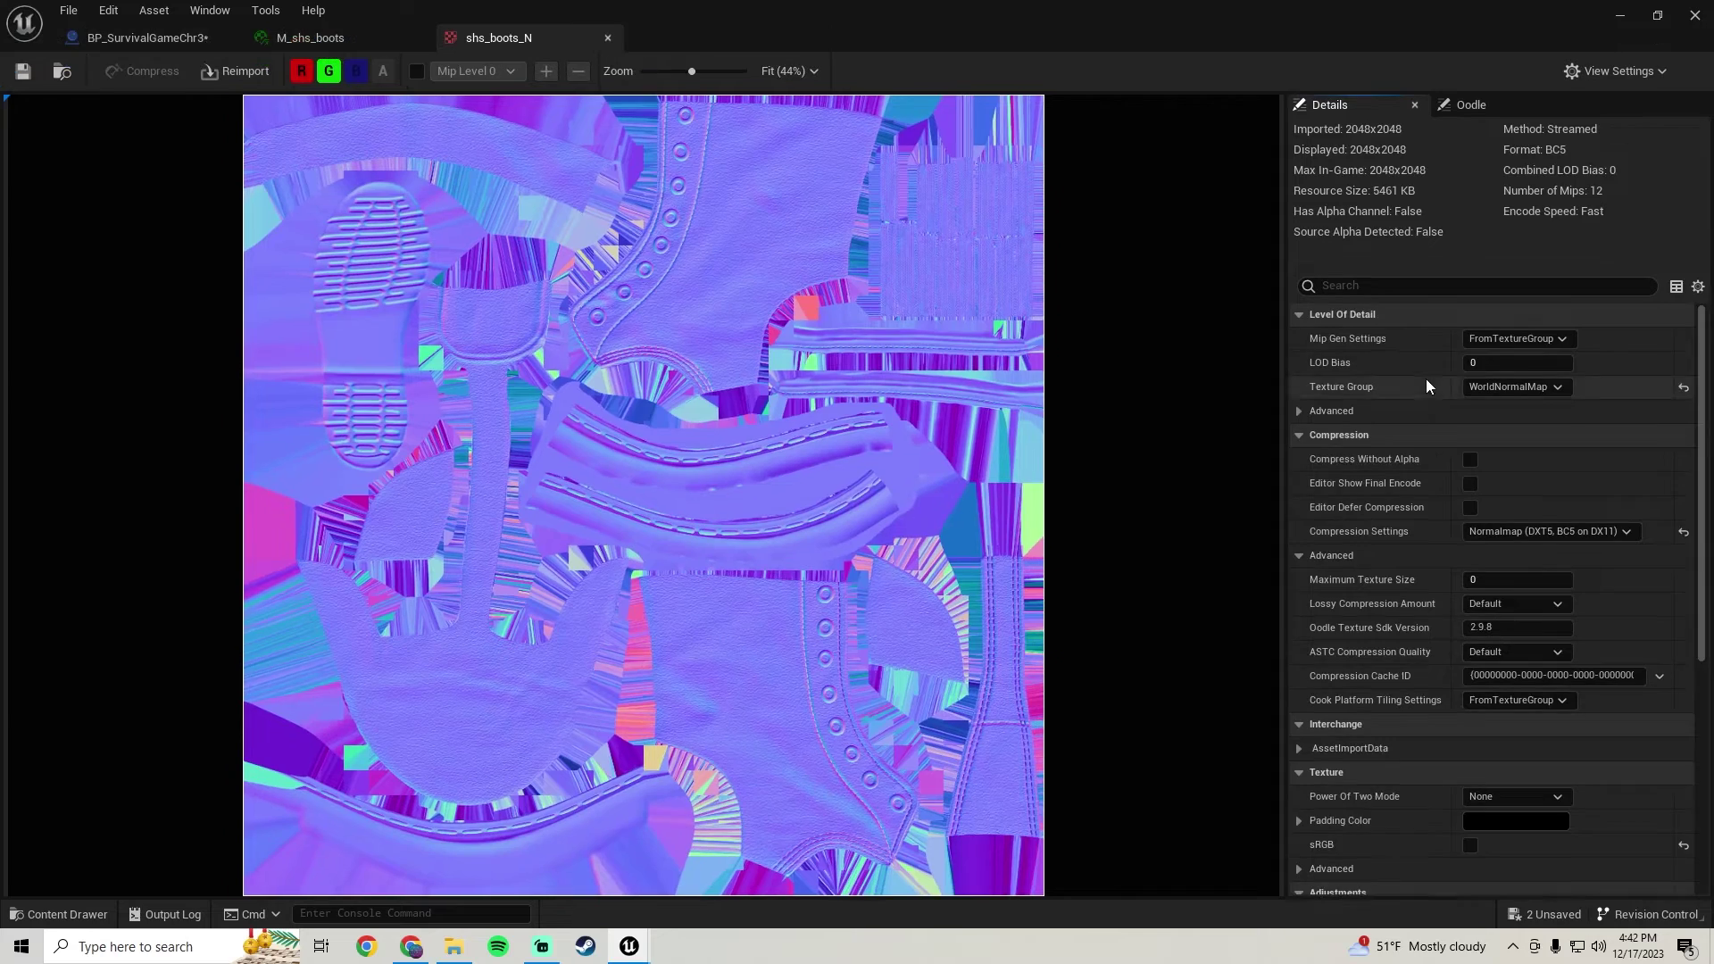
pyautogui.click(608, 37)
pyautogui.scroll(-10, 1335, 514)
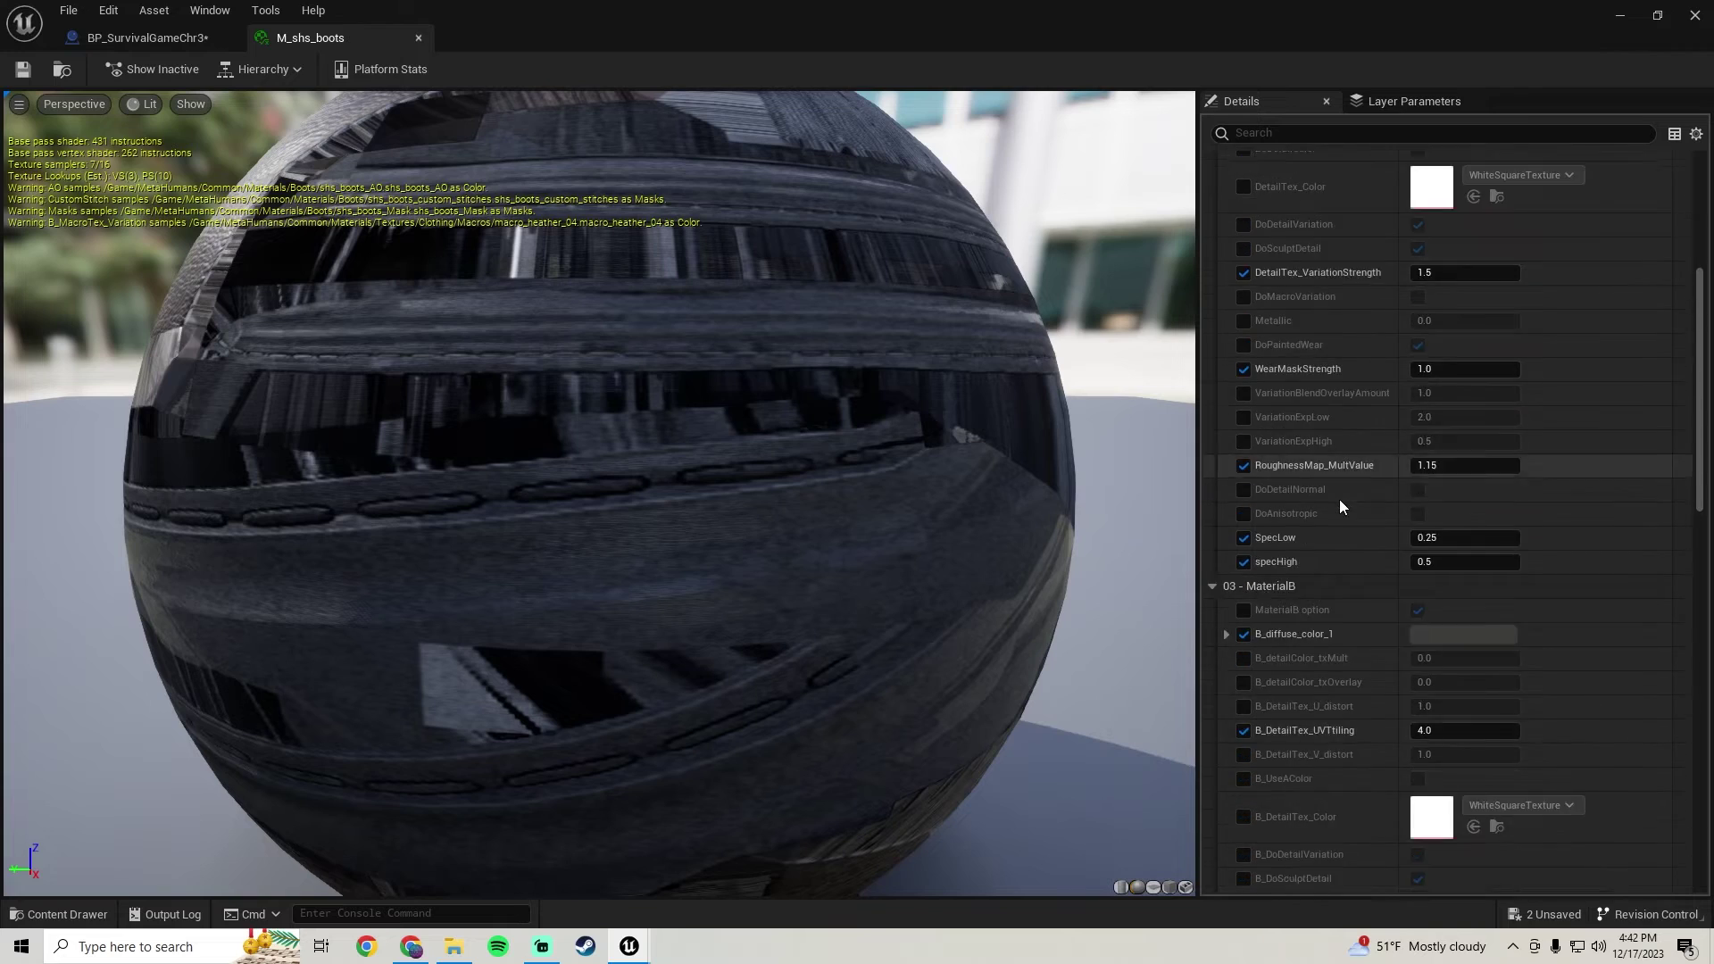
pyautogui.scroll(-6, 1339, 499)
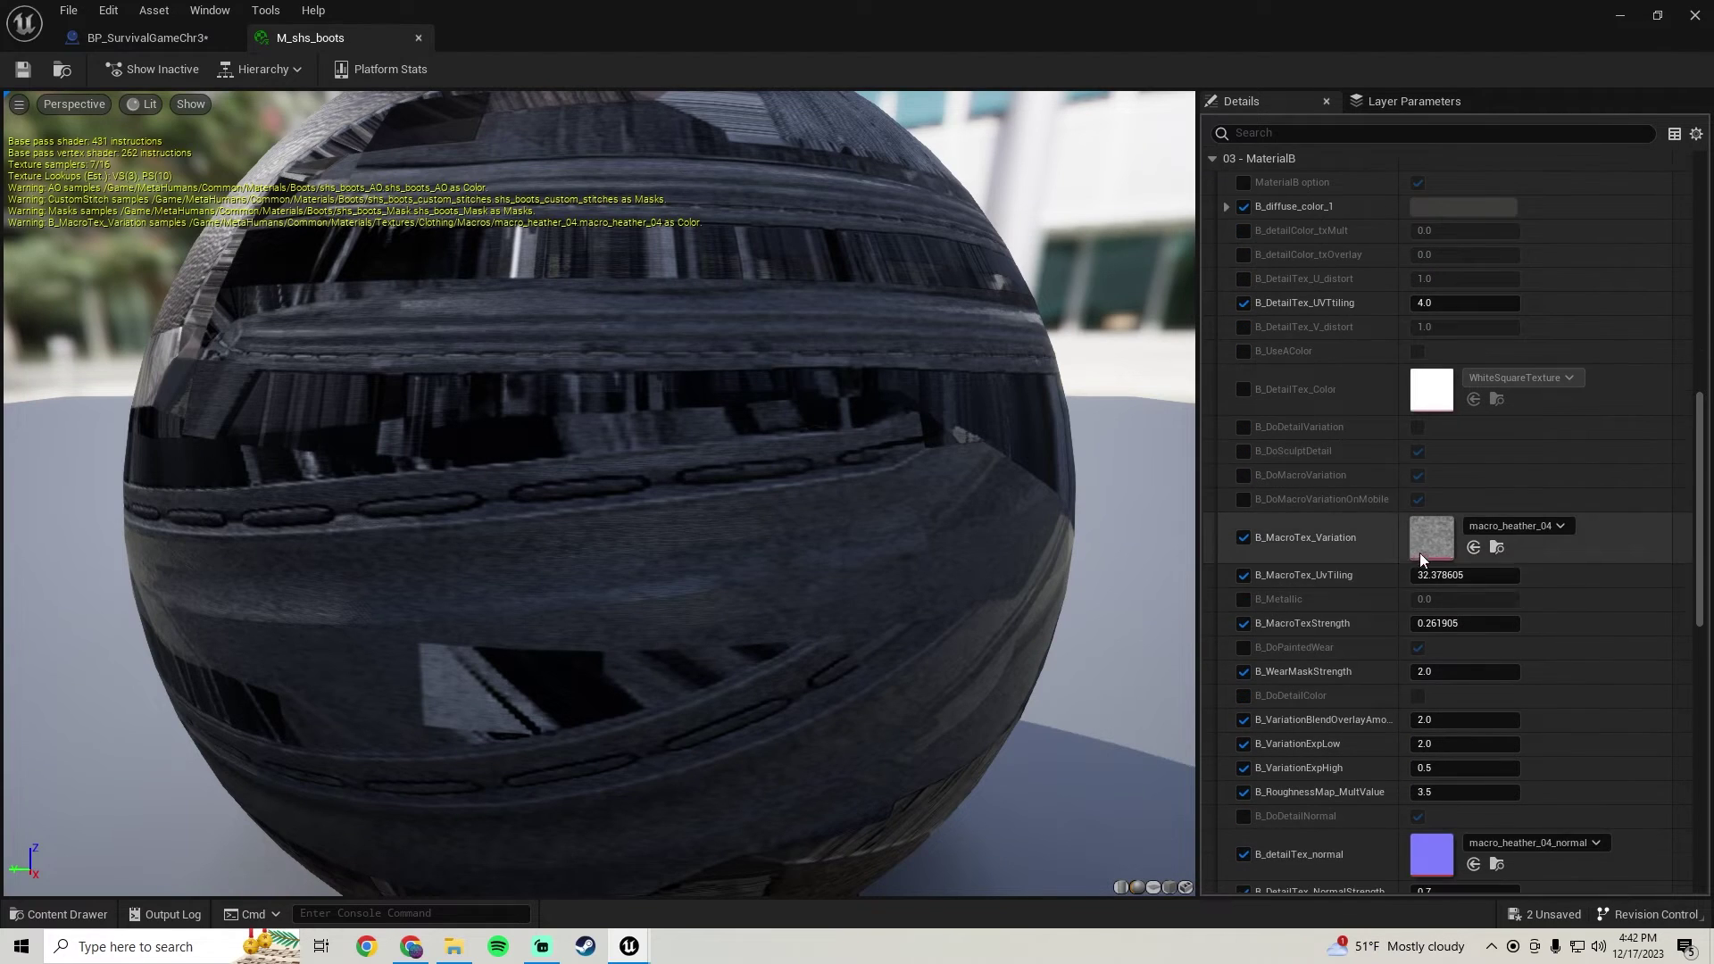
pyautogui.doubleClick(1426, 549)
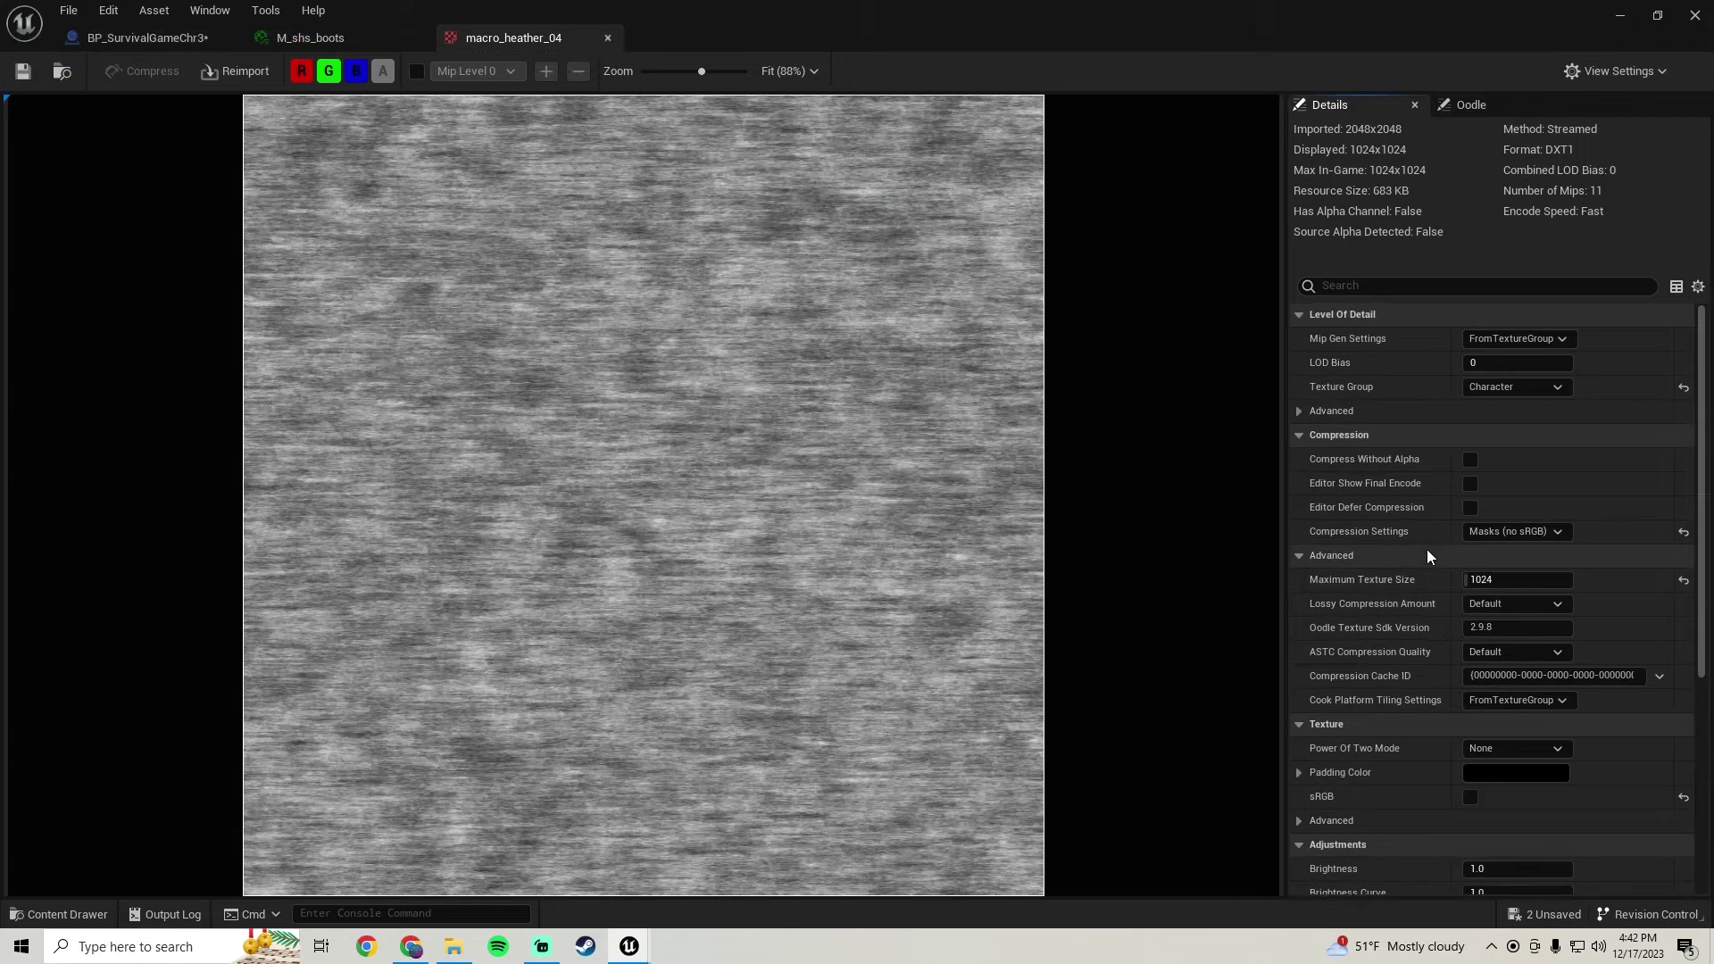
pyautogui.click(609, 36)
pyautogui.scroll(-5, 1342, 532)
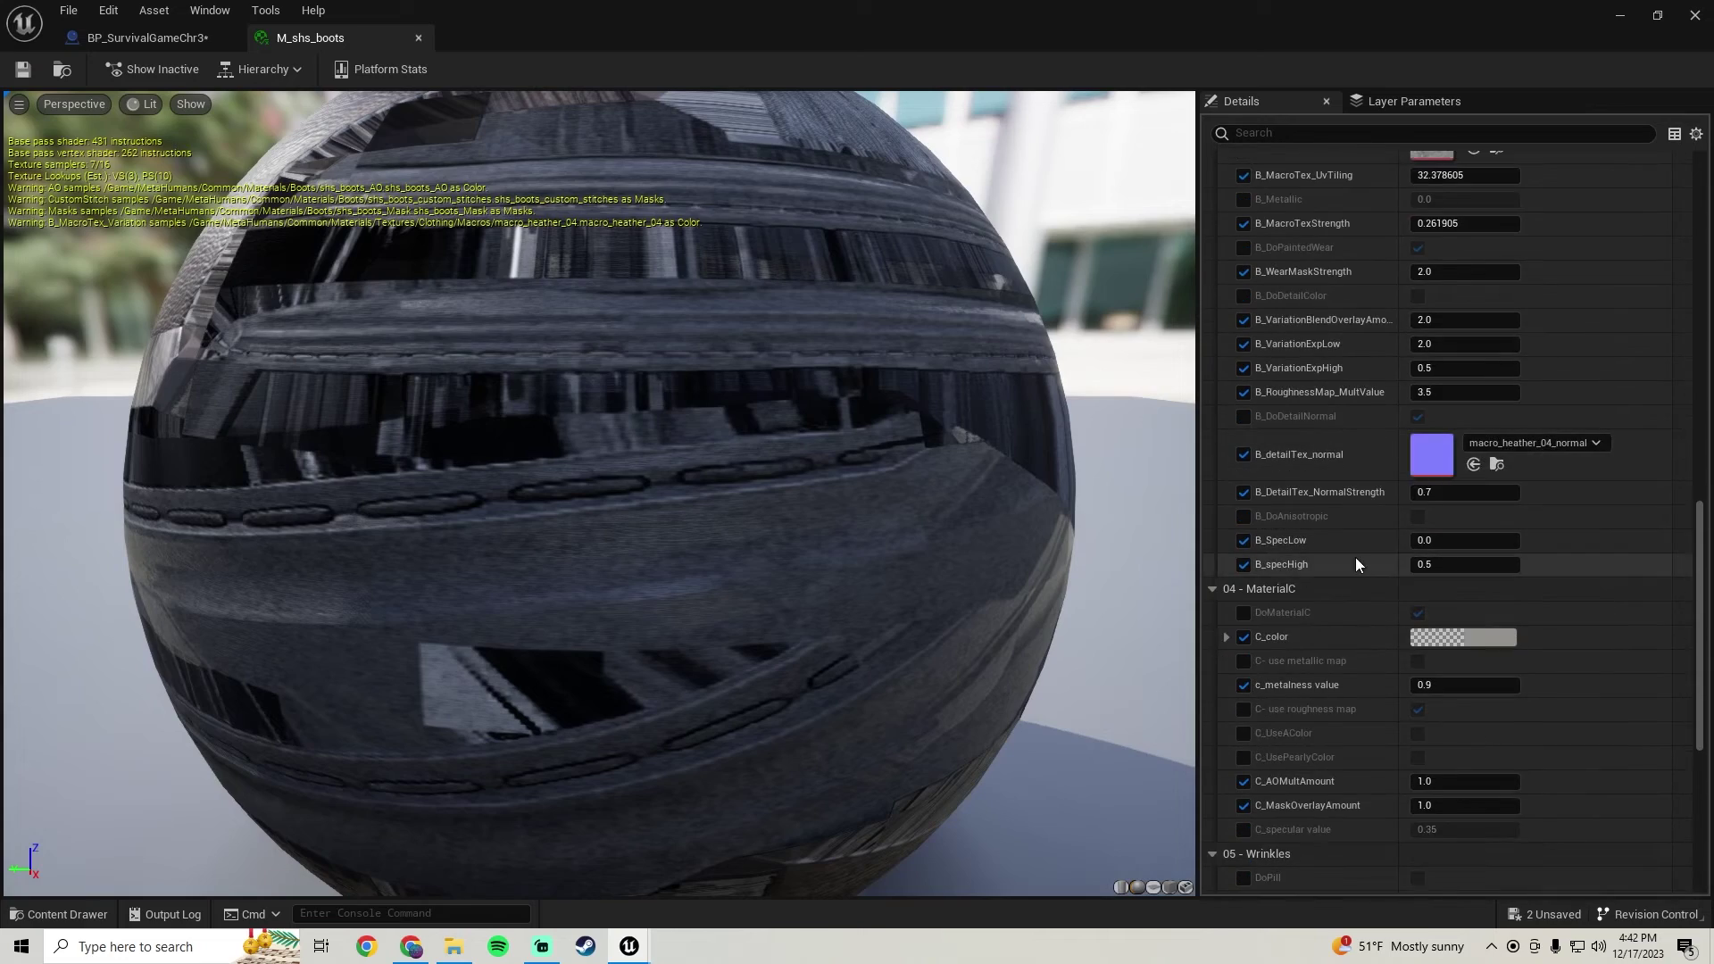
pyautogui.doubleClick(1431, 446)
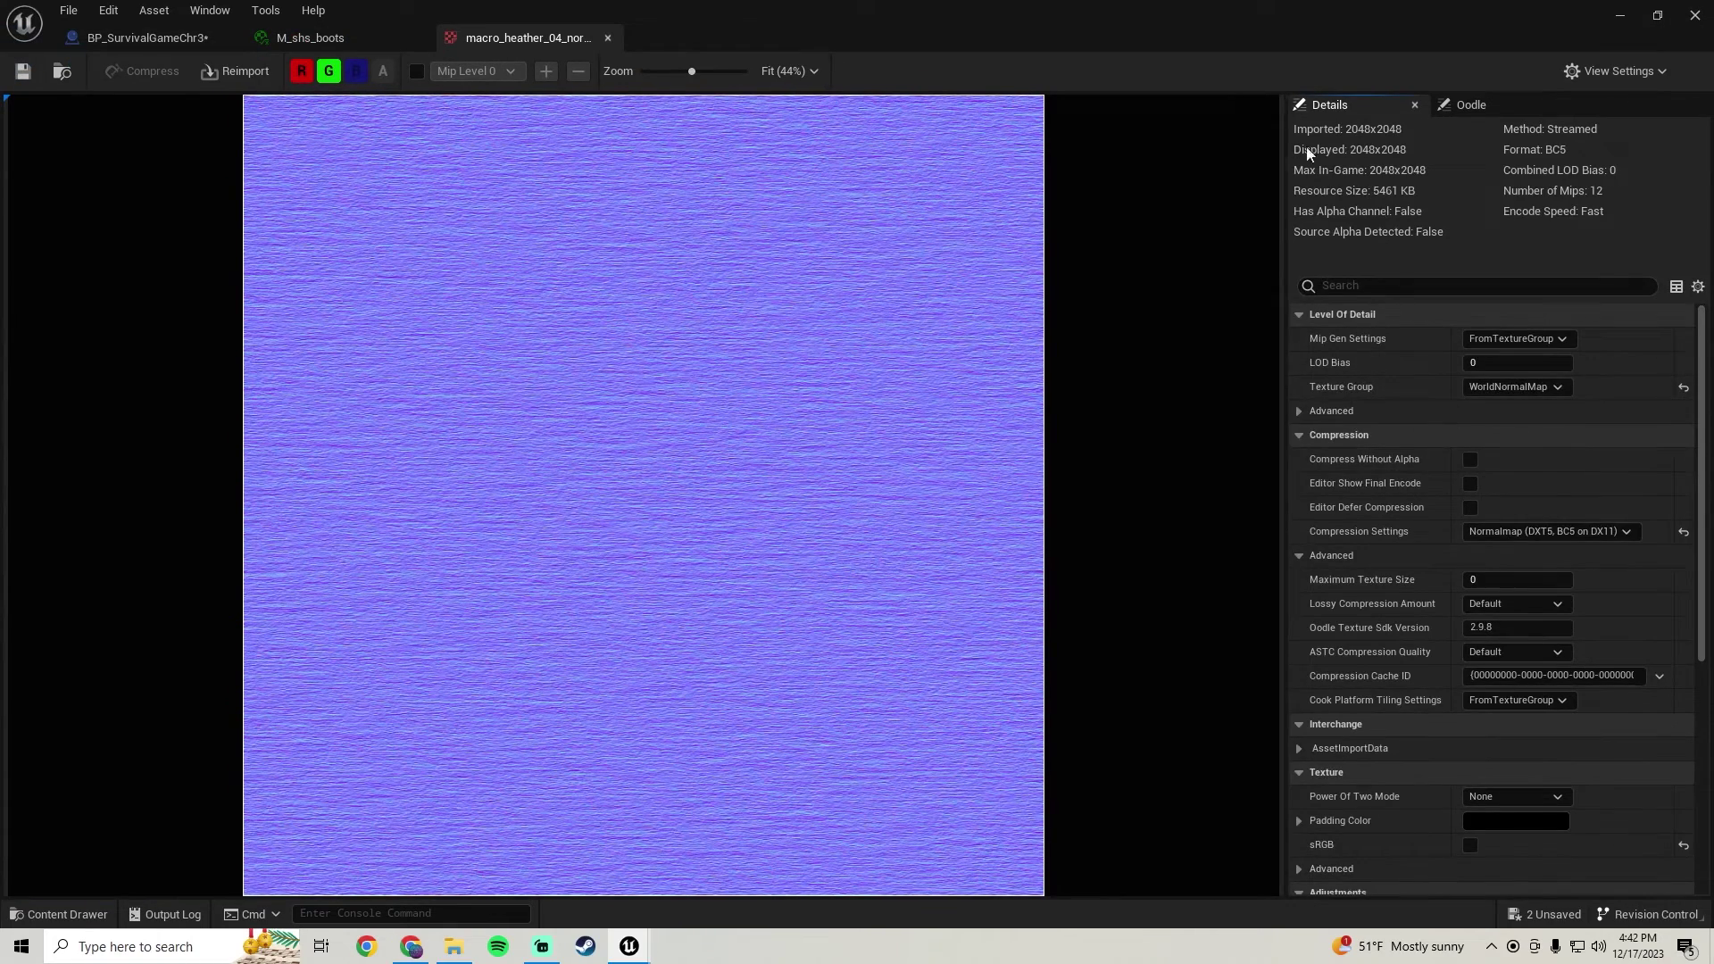
pyautogui.click(610, 37)
pyautogui.scroll(-5, 1292, 640)
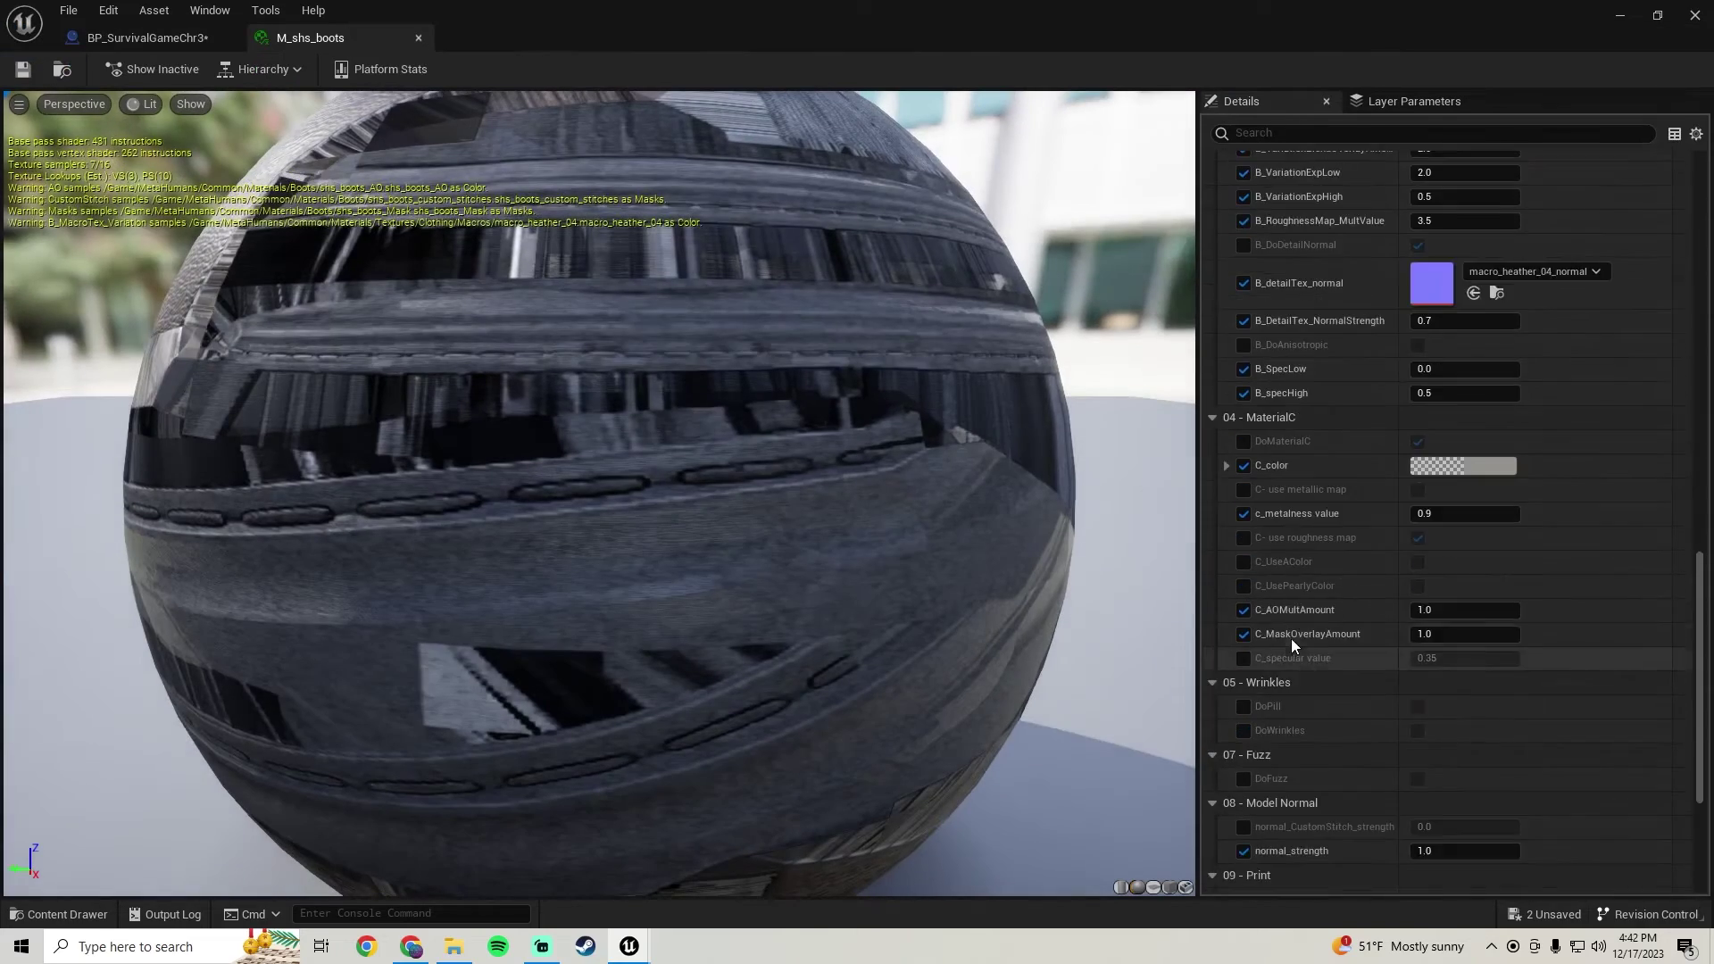
pyautogui.scroll(-3, 1288, 632)
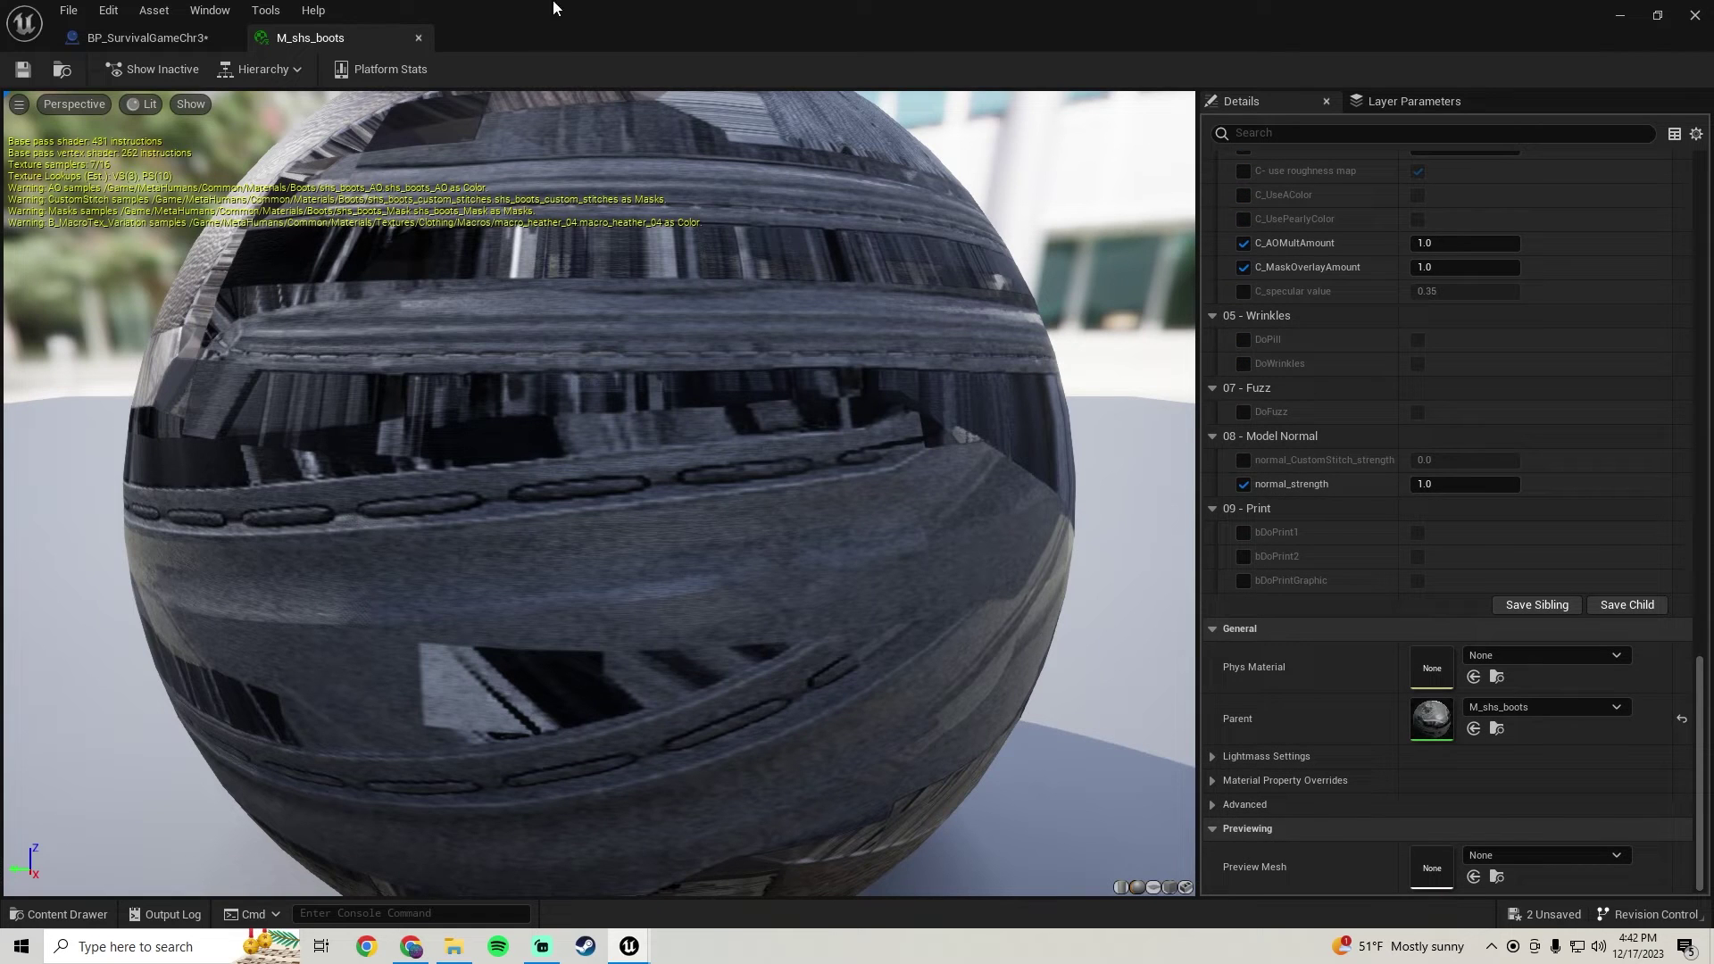
pyautogui.click(419, 38)
# - Select the Face component and open its head material instance
pyautogui.moveTo(790, 423); pyautogui.dragTo(777, 367, button='right')
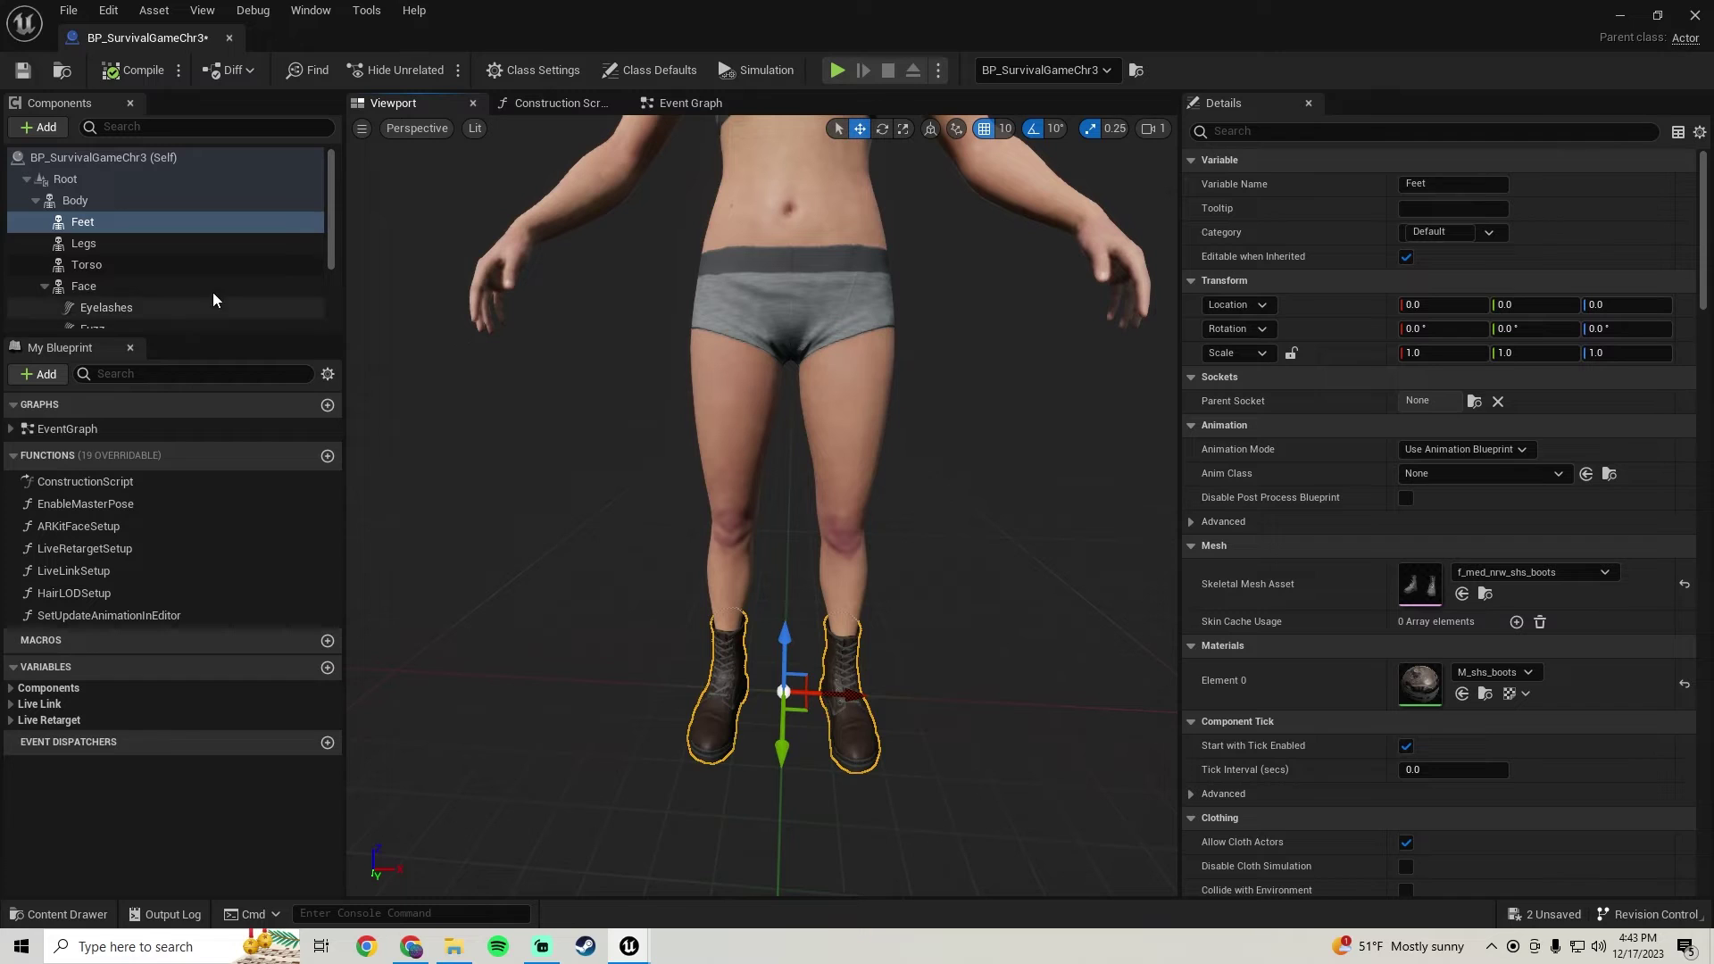
pyautogui.click(90, 250)
pyautogui.click(99, 265)
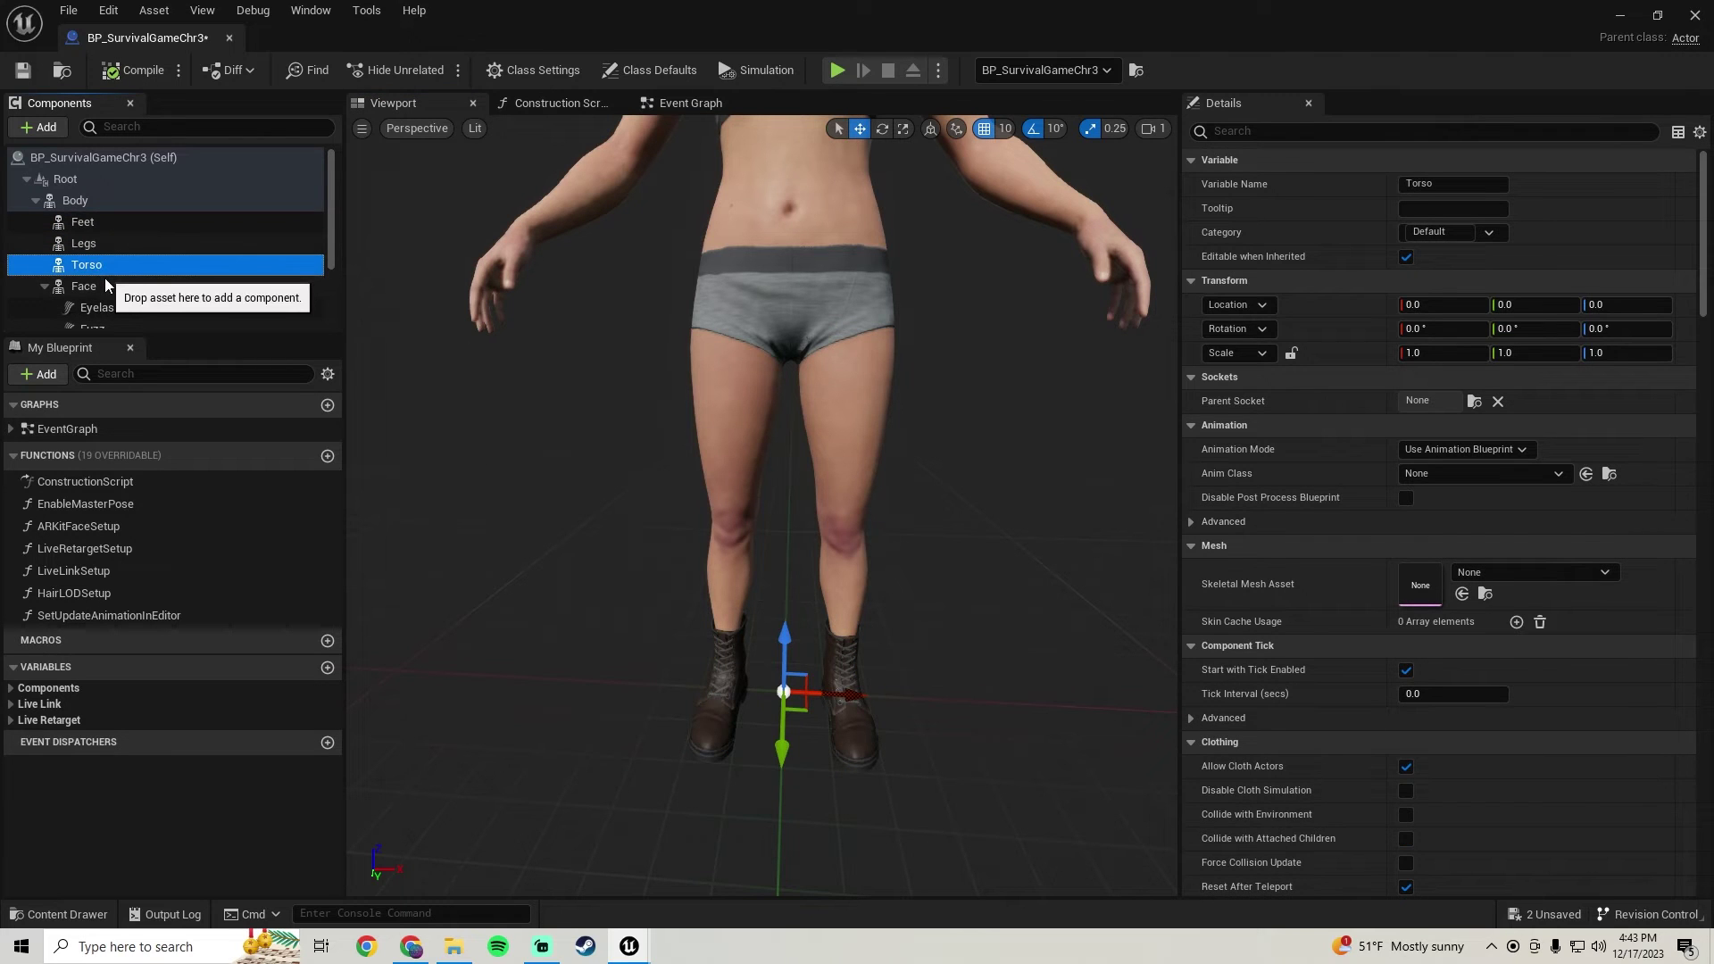
pyautogui.click(105, 286)
pyautogui.scroll(-3, 1363, 525)
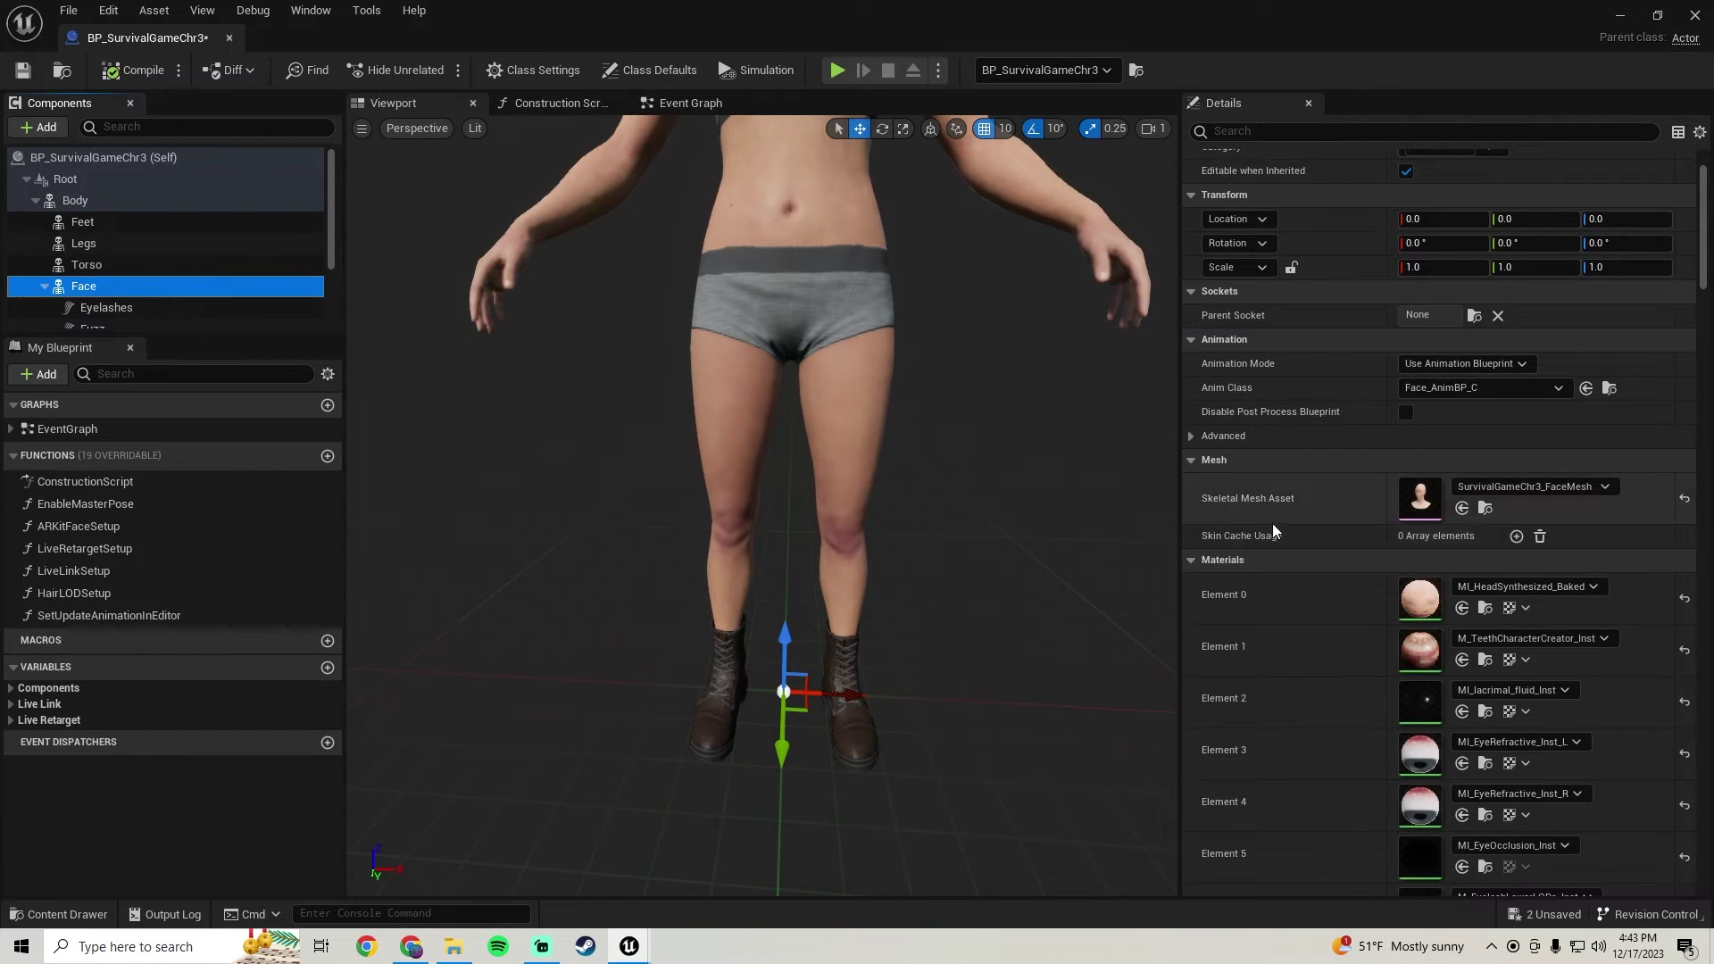
pyautogui.doubleClick(1419, 513)
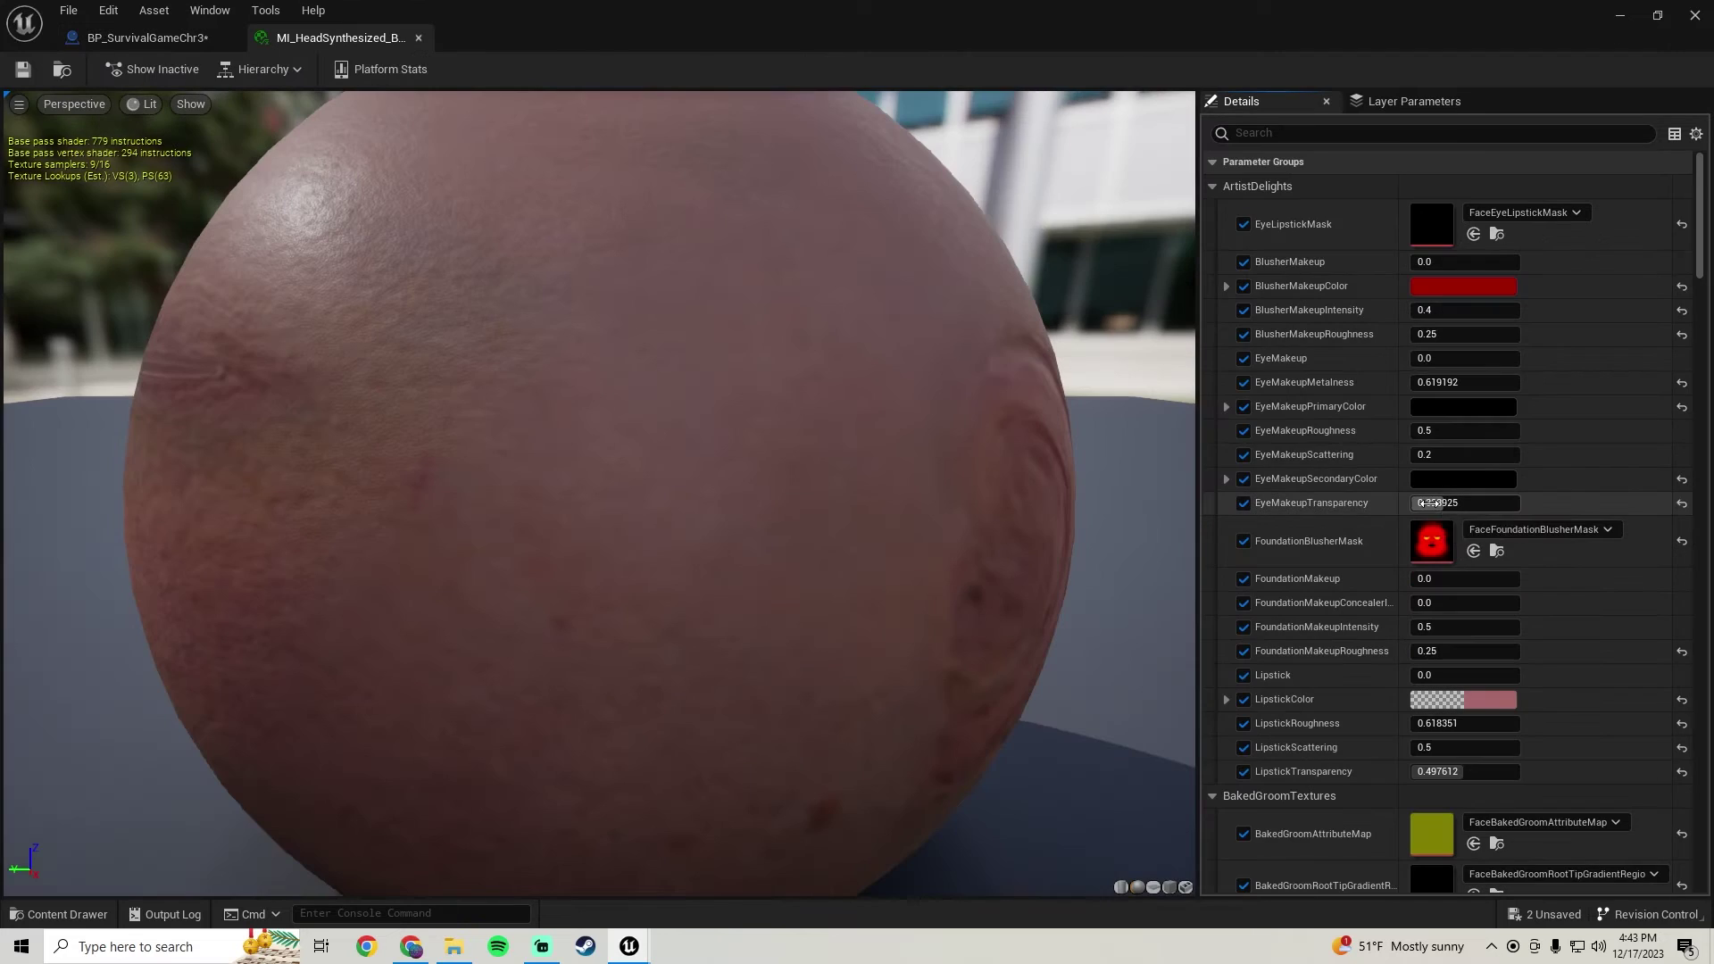
# - Check FaceEyeLipstickMask, then limit FaceFoundationBlusherMask to a 1024 maximum texture size
pyautogui.doubleClick(1425, 218)
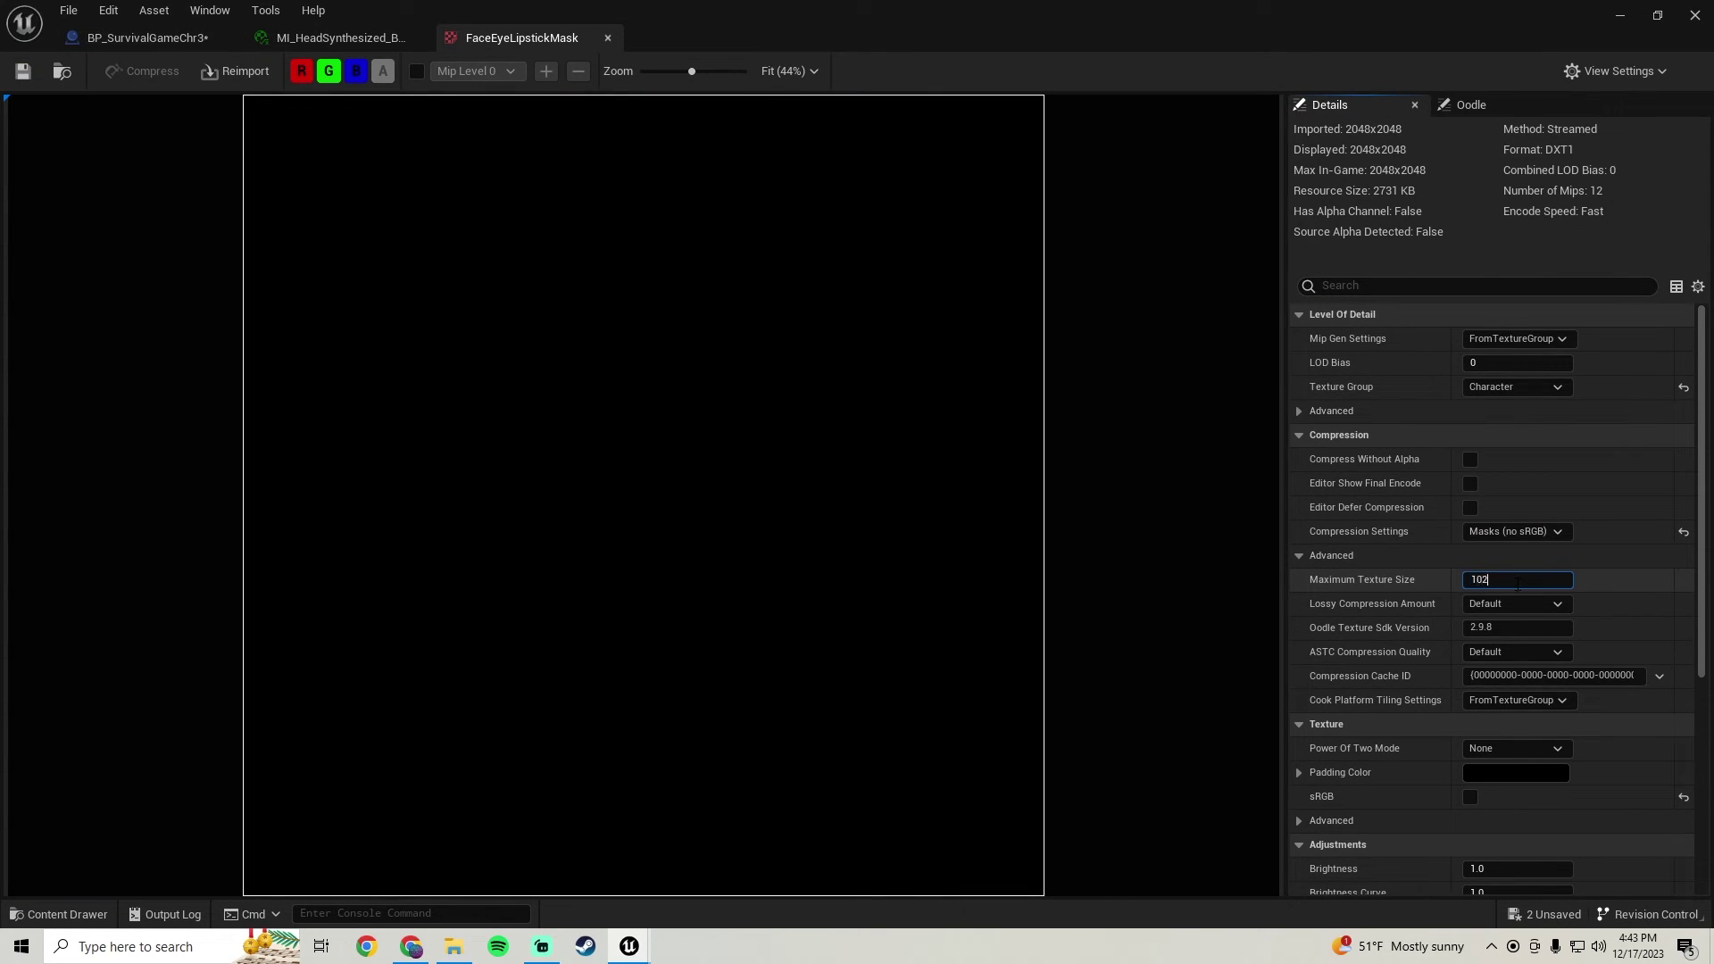
pyautogui.click(607, 39)
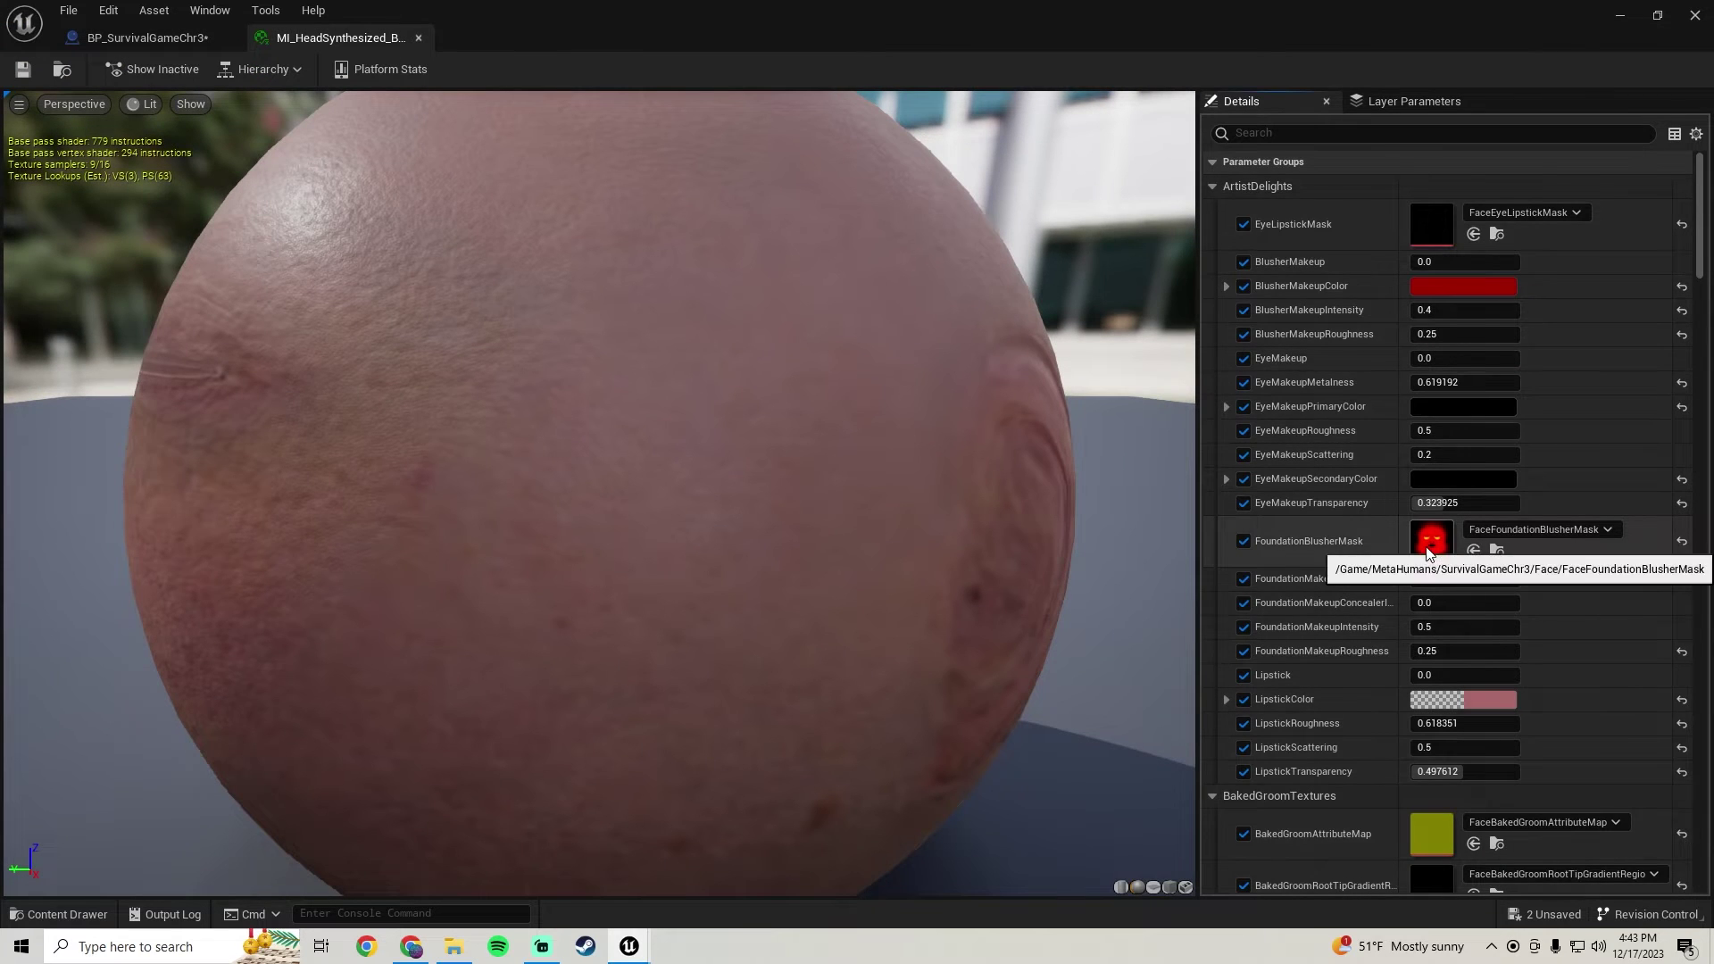
pyautogui.doubleClick(1428, 544)
pyautogui.click(1506, 578)
pyautogui.write('1024')
pyautogui.press('Return')
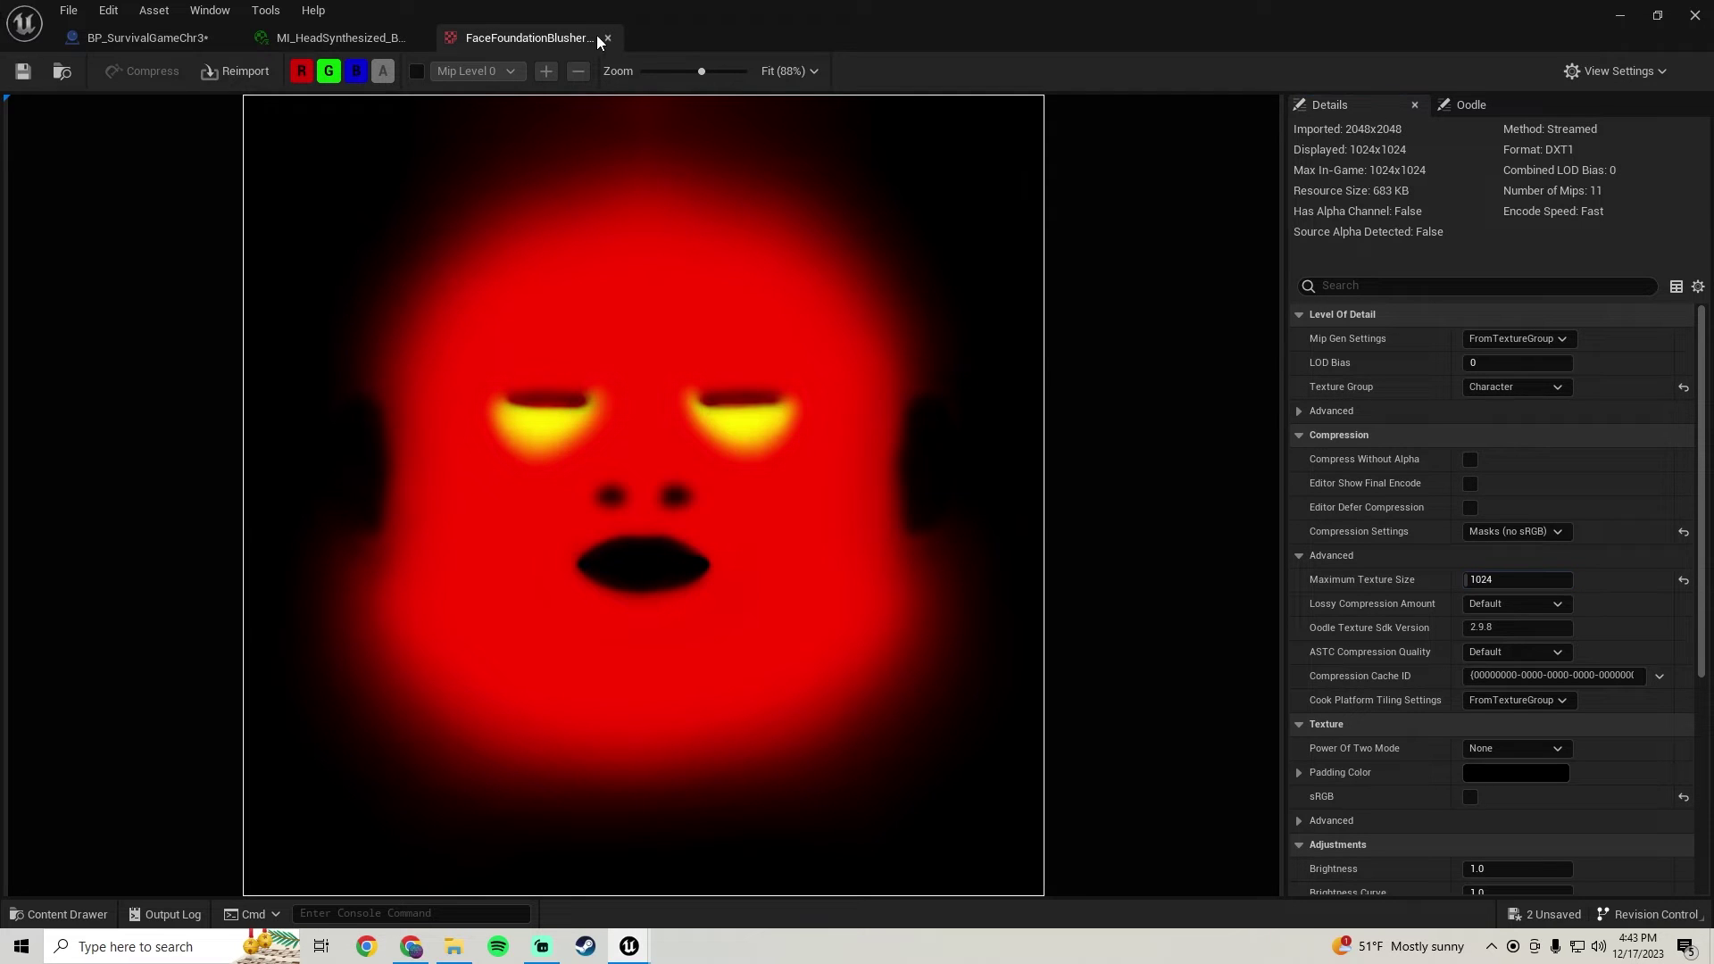
pyautogui.click(607, 39)
# - Cap FaceBakedGroomAttributeMap and the root-tip gradient texture at 1024 and save them
pyautogui.scroll(-5, 1310, 549)
pyautogui.scroll(-2, 1319, 478)
pyautogui.doubleClick(1431, 520)
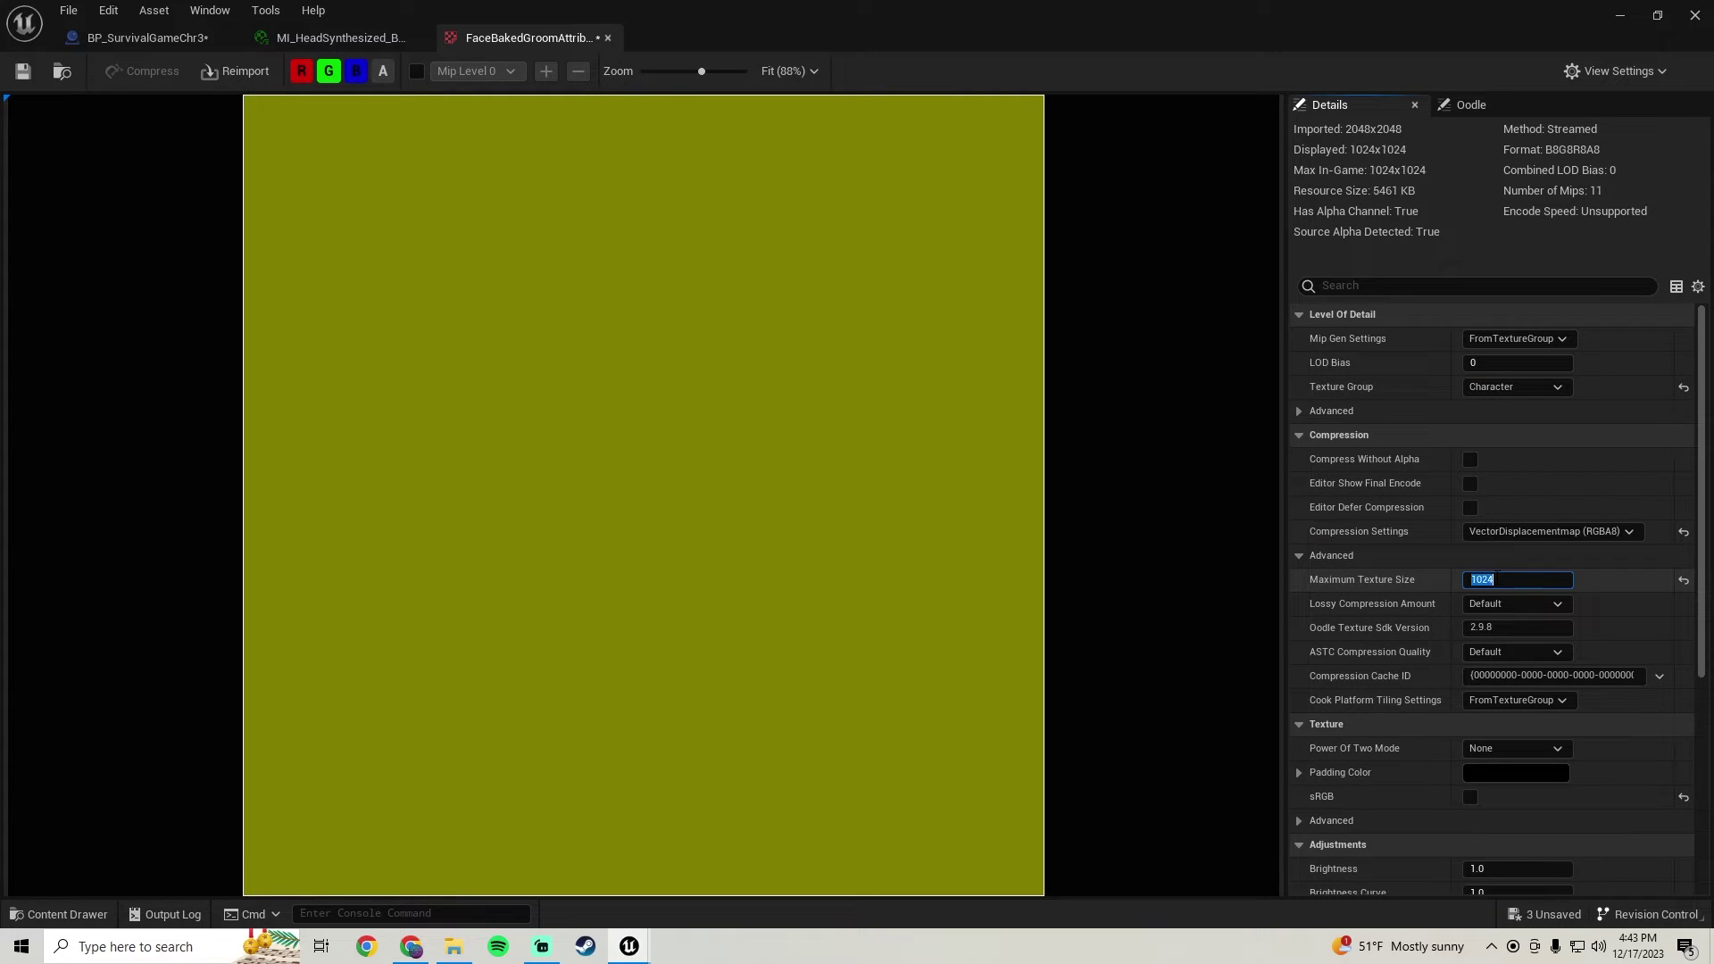
pyautogui.click(24, 72)
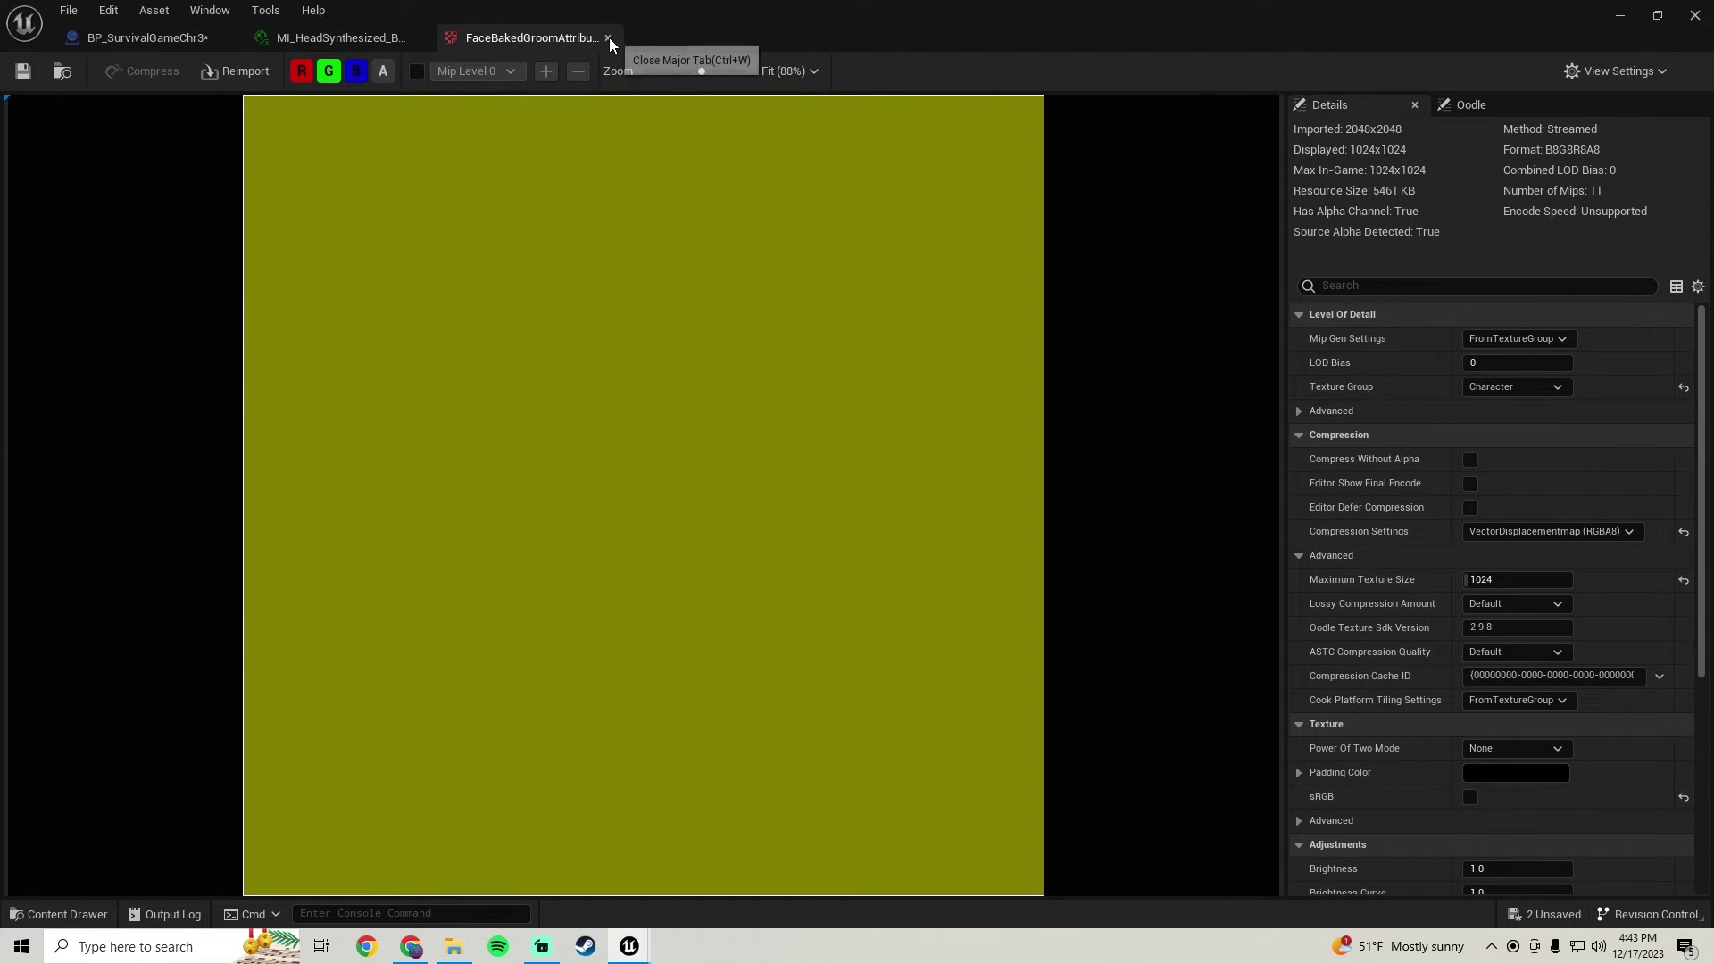
pyautogui.click(608, 37)
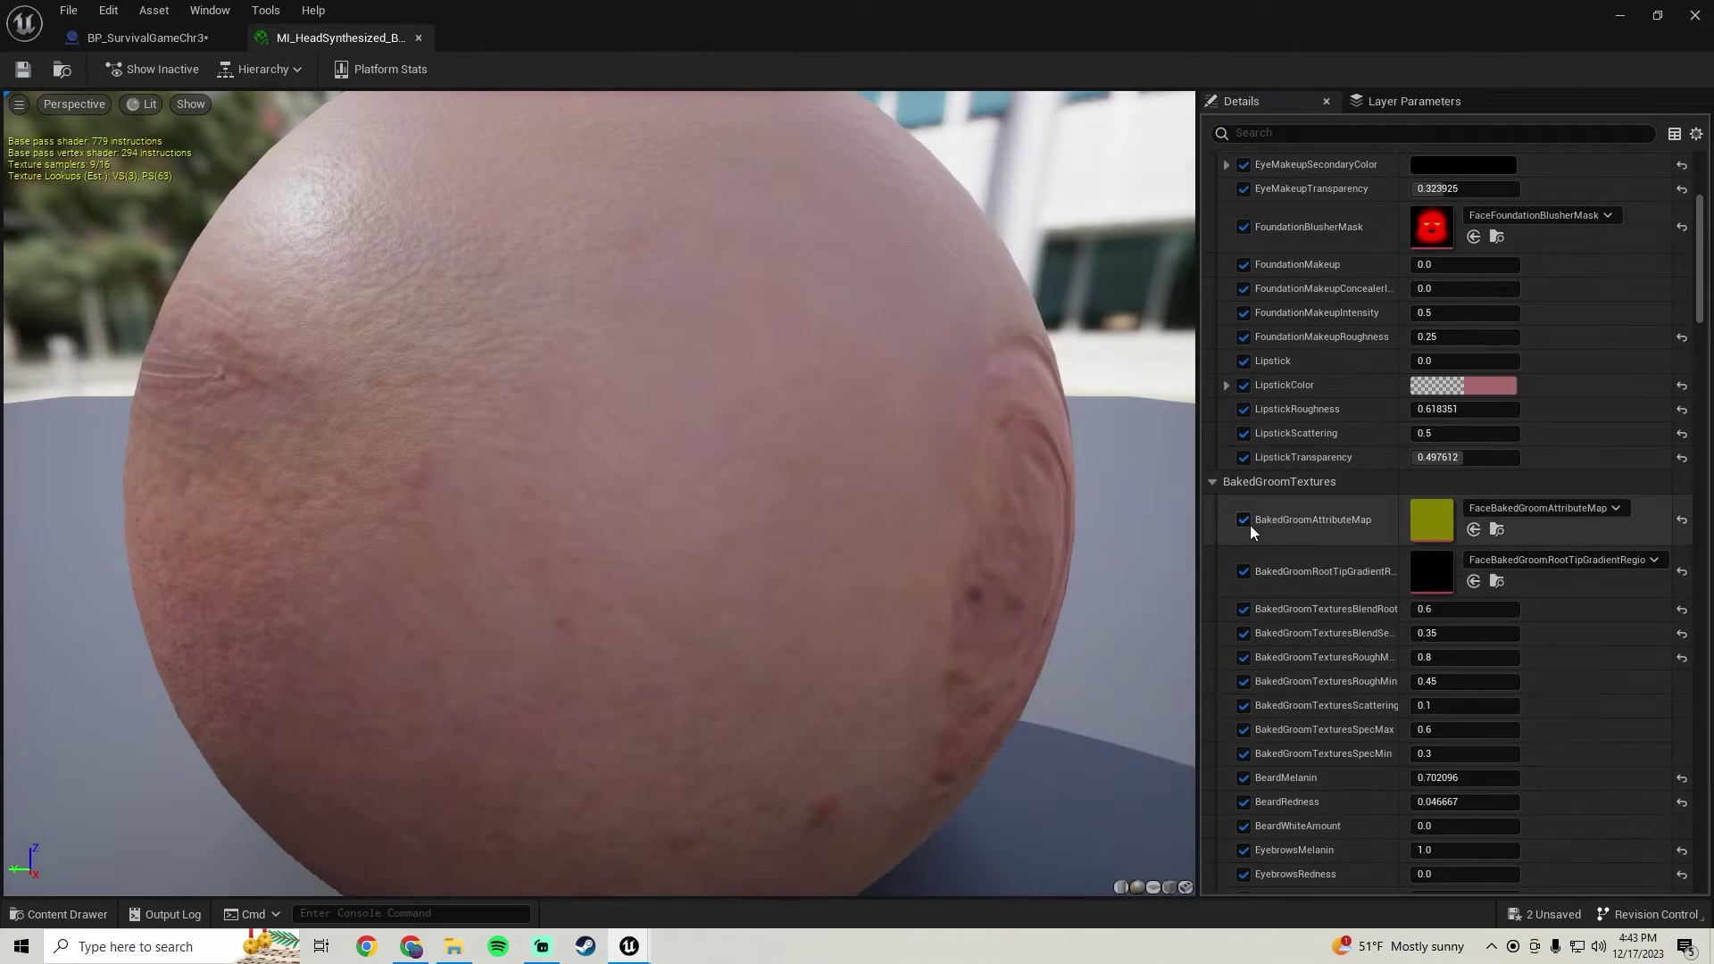
pyautogui.doubleClick(1422, 580)
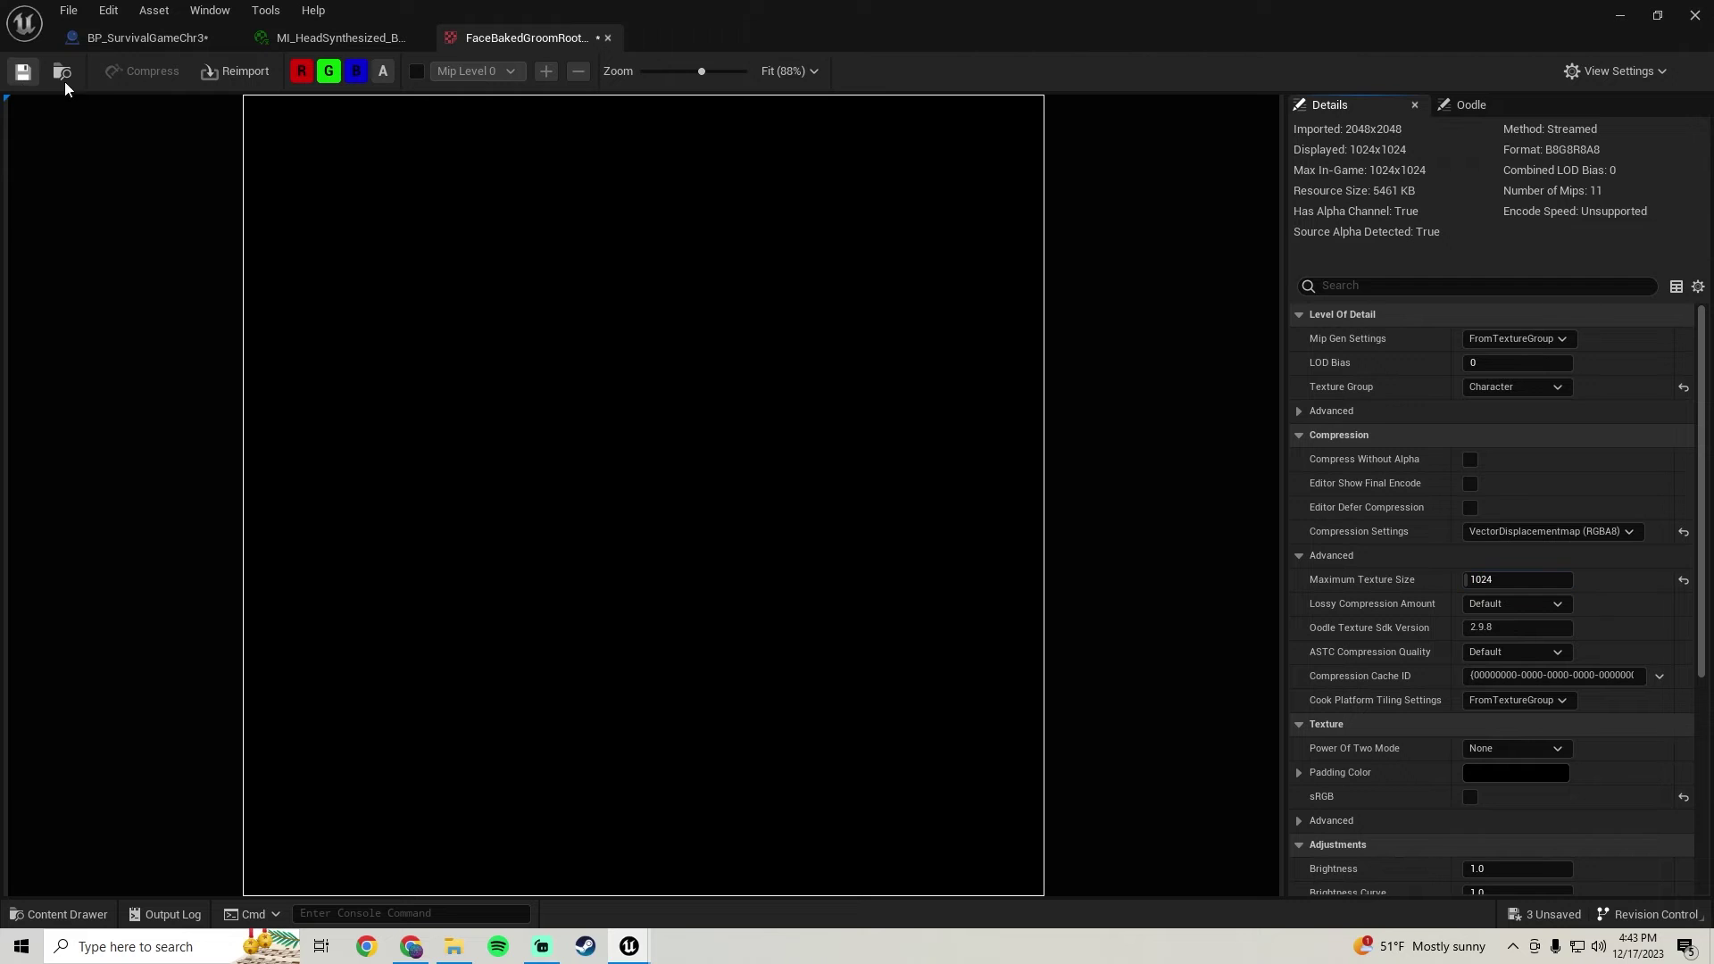
pyautogui.click(608, 38)
pyautogui.scroll(-8, 1348, 538)
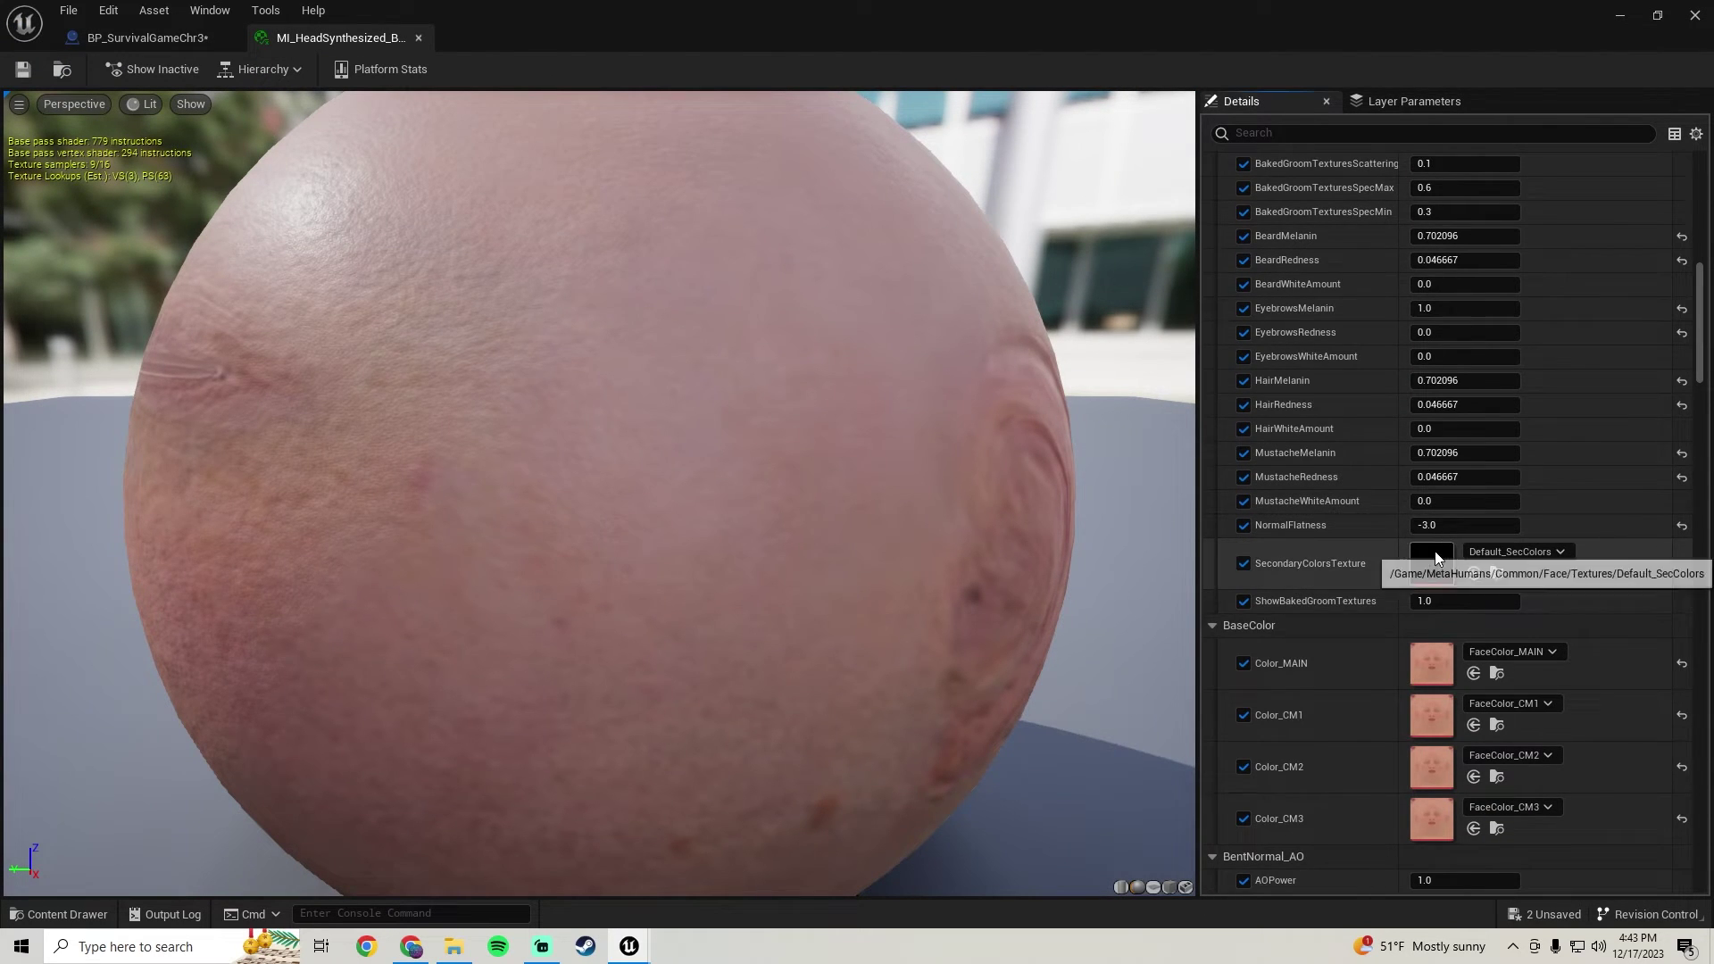
# - Inspect the secondary colours, FaceColor_MAIN and highlights mask textures of the head material
pyautogui.doubleClick(1433, 564)
pyautogui.click(608, 38)
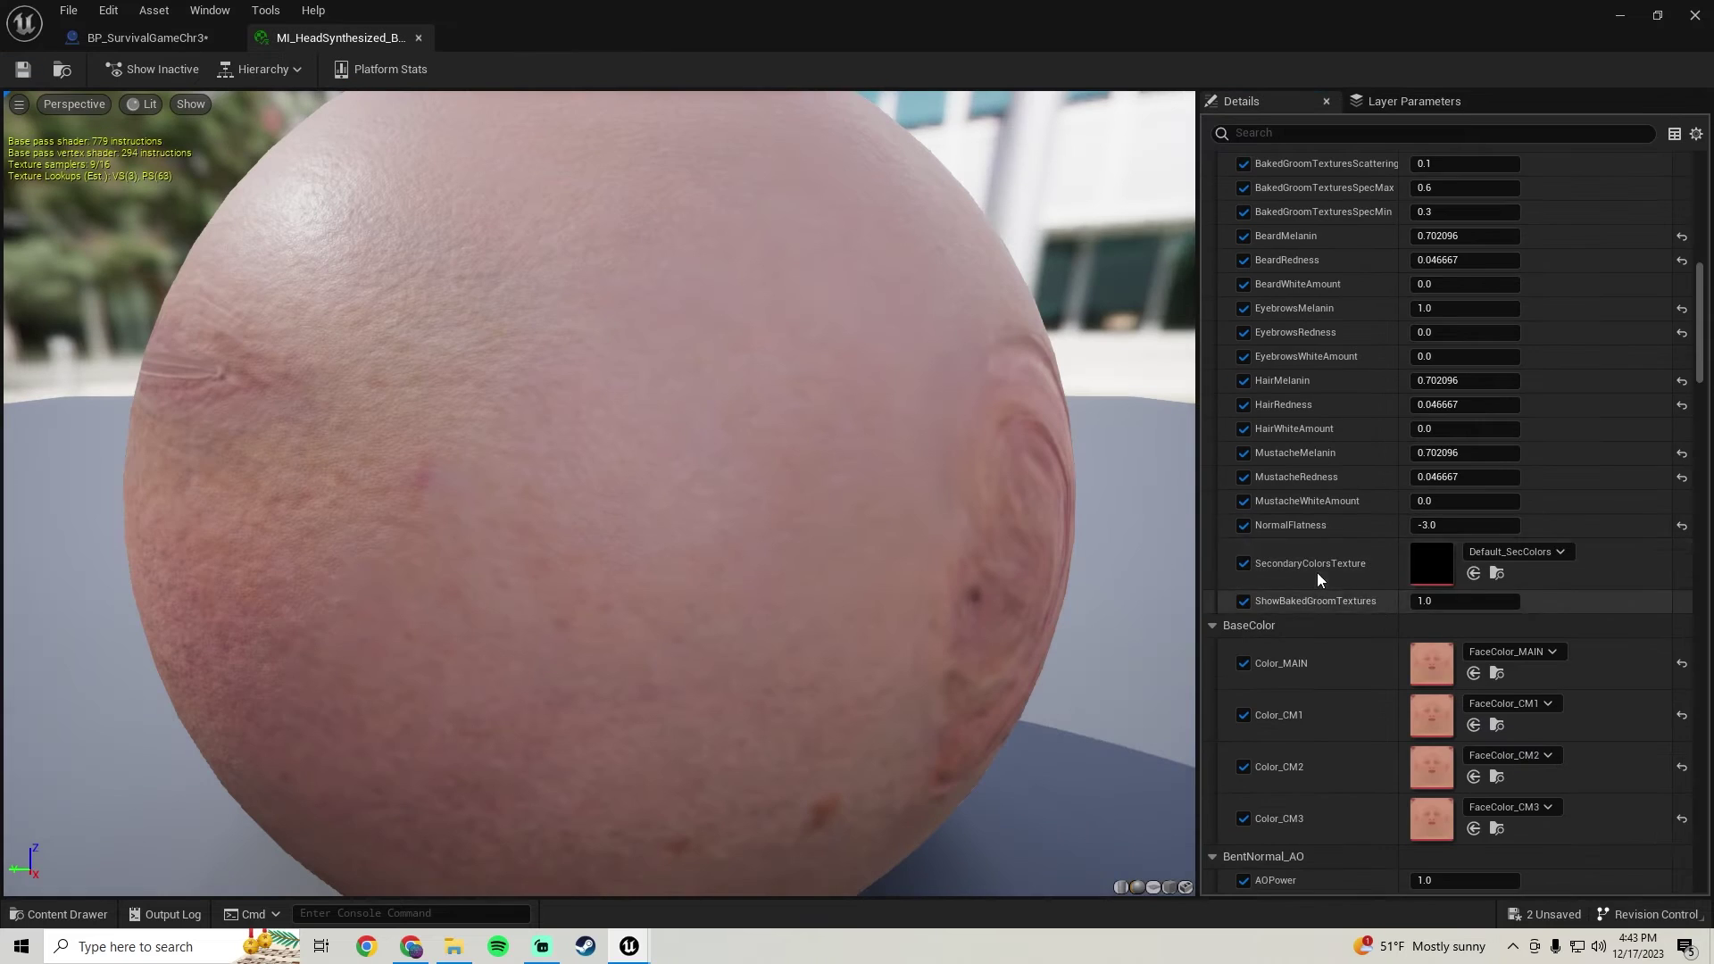
pyautogui.scroll(-3, 1315, 572)
pyautogui.doubleClick(1427, 548)
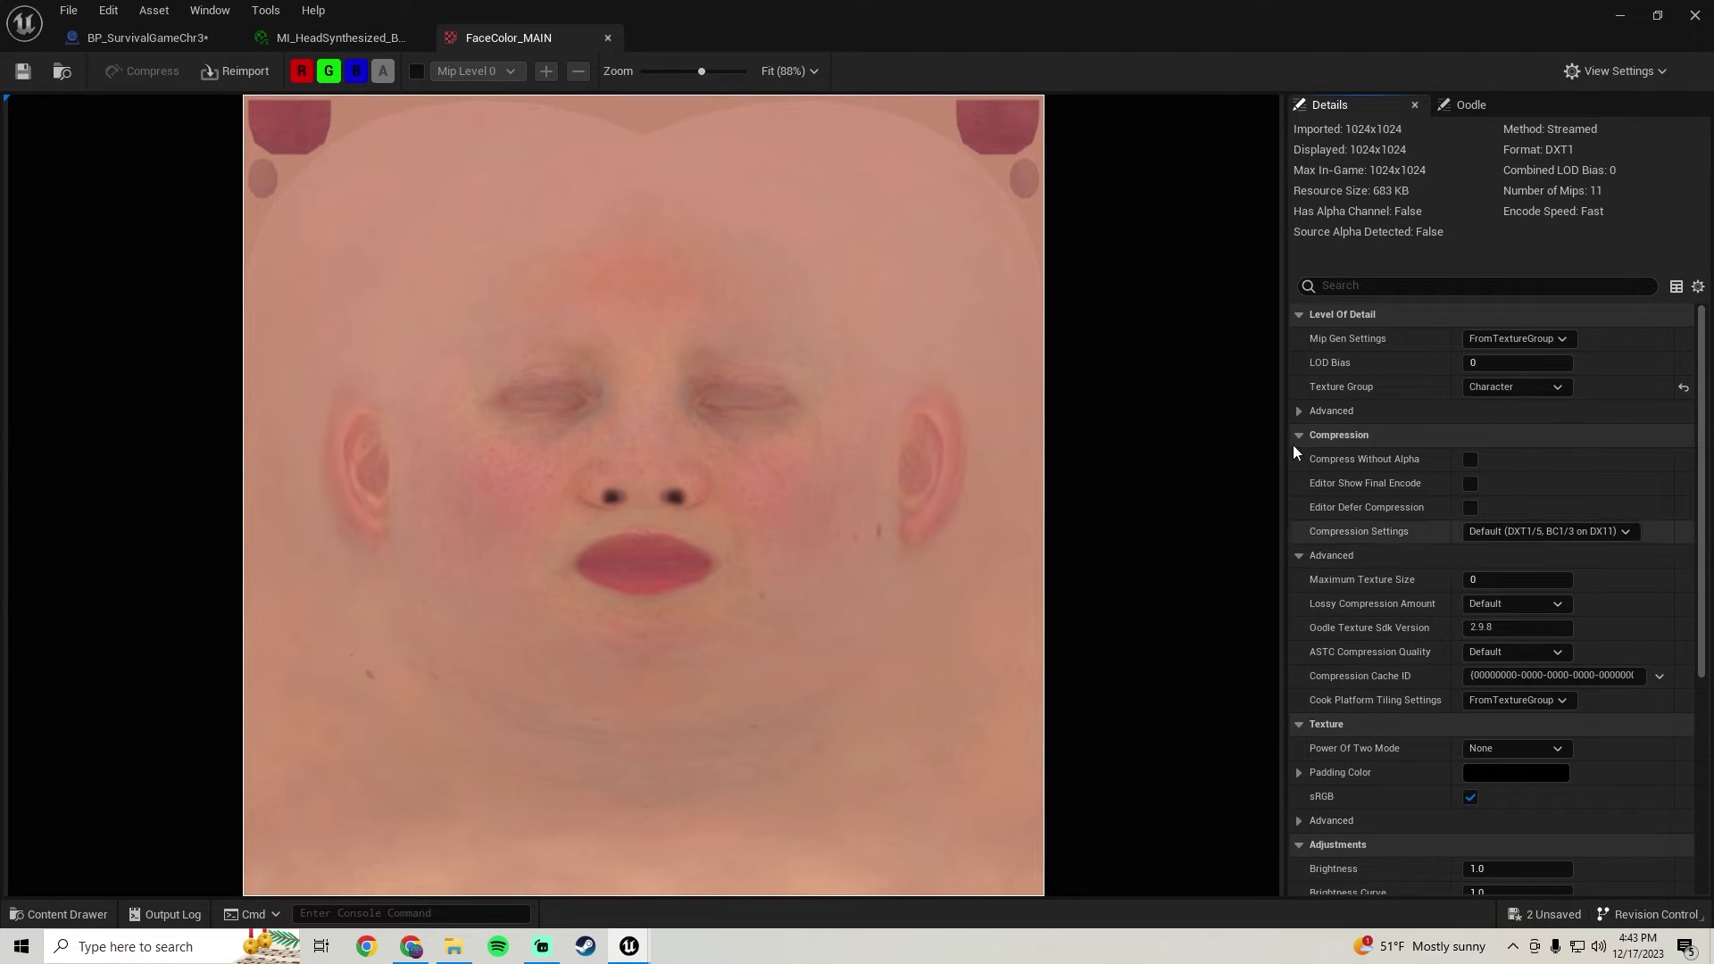
pyautogui.click(613, 37)
pyautogui.scroll(-10, 1330, 576)
pyautogui.scroll(-15, 1341, 586)
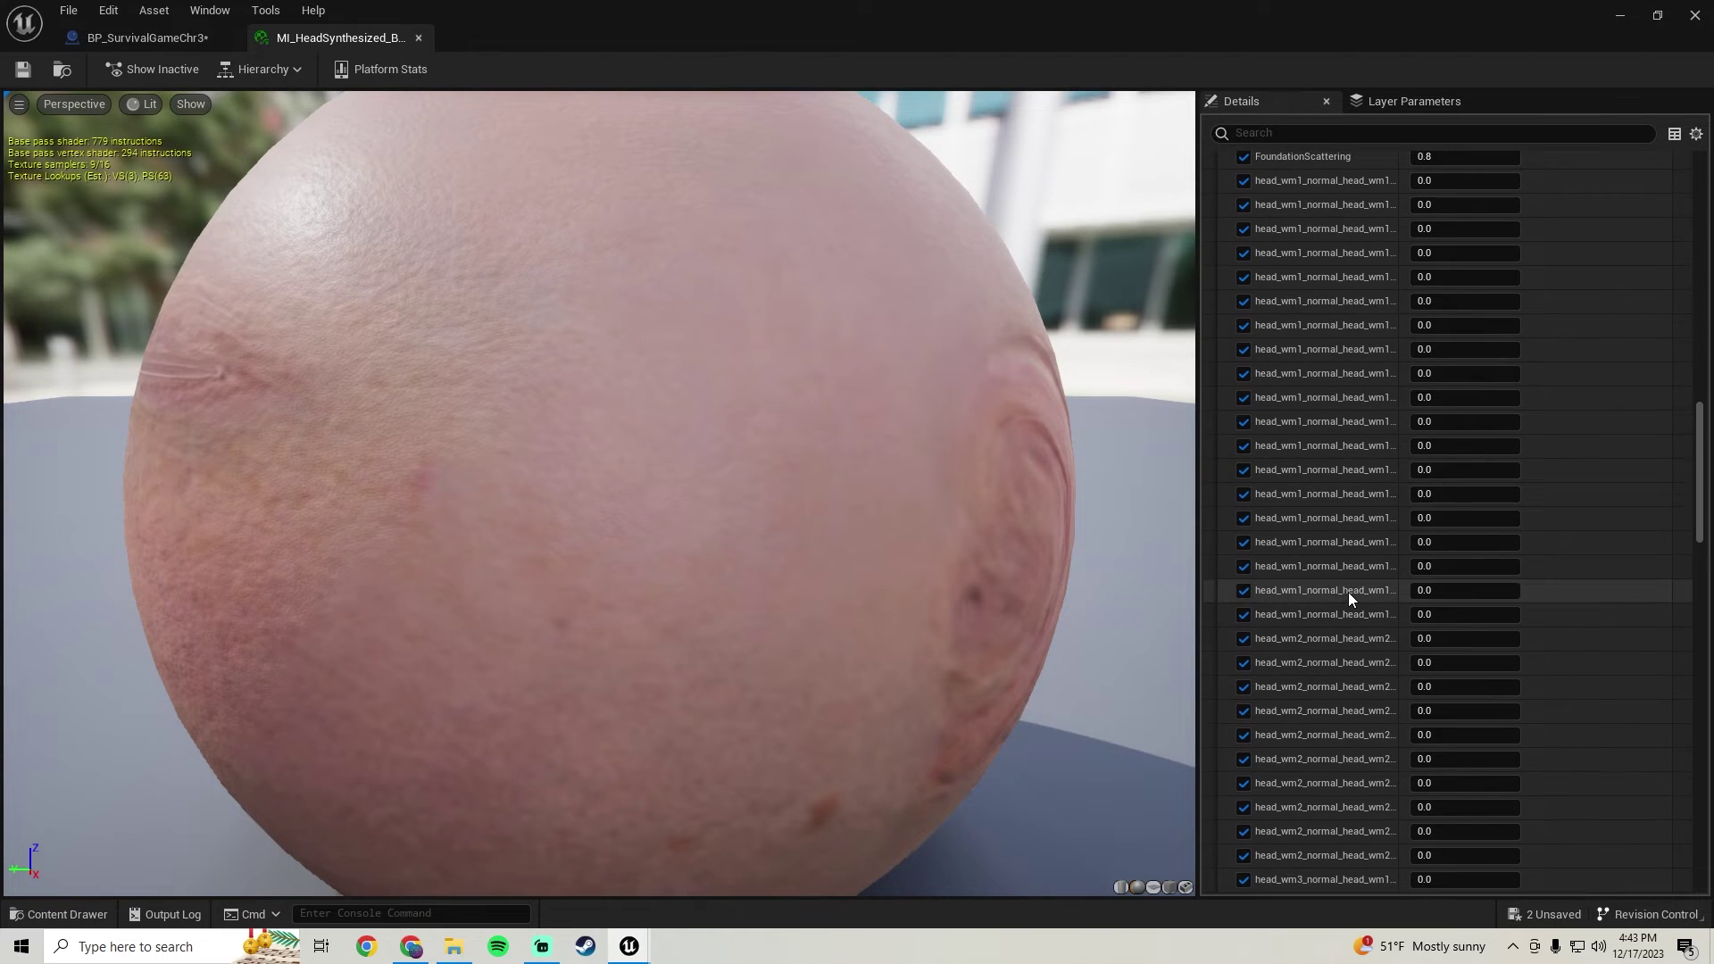
pyautogui.scroll(-8, 1330, 567)
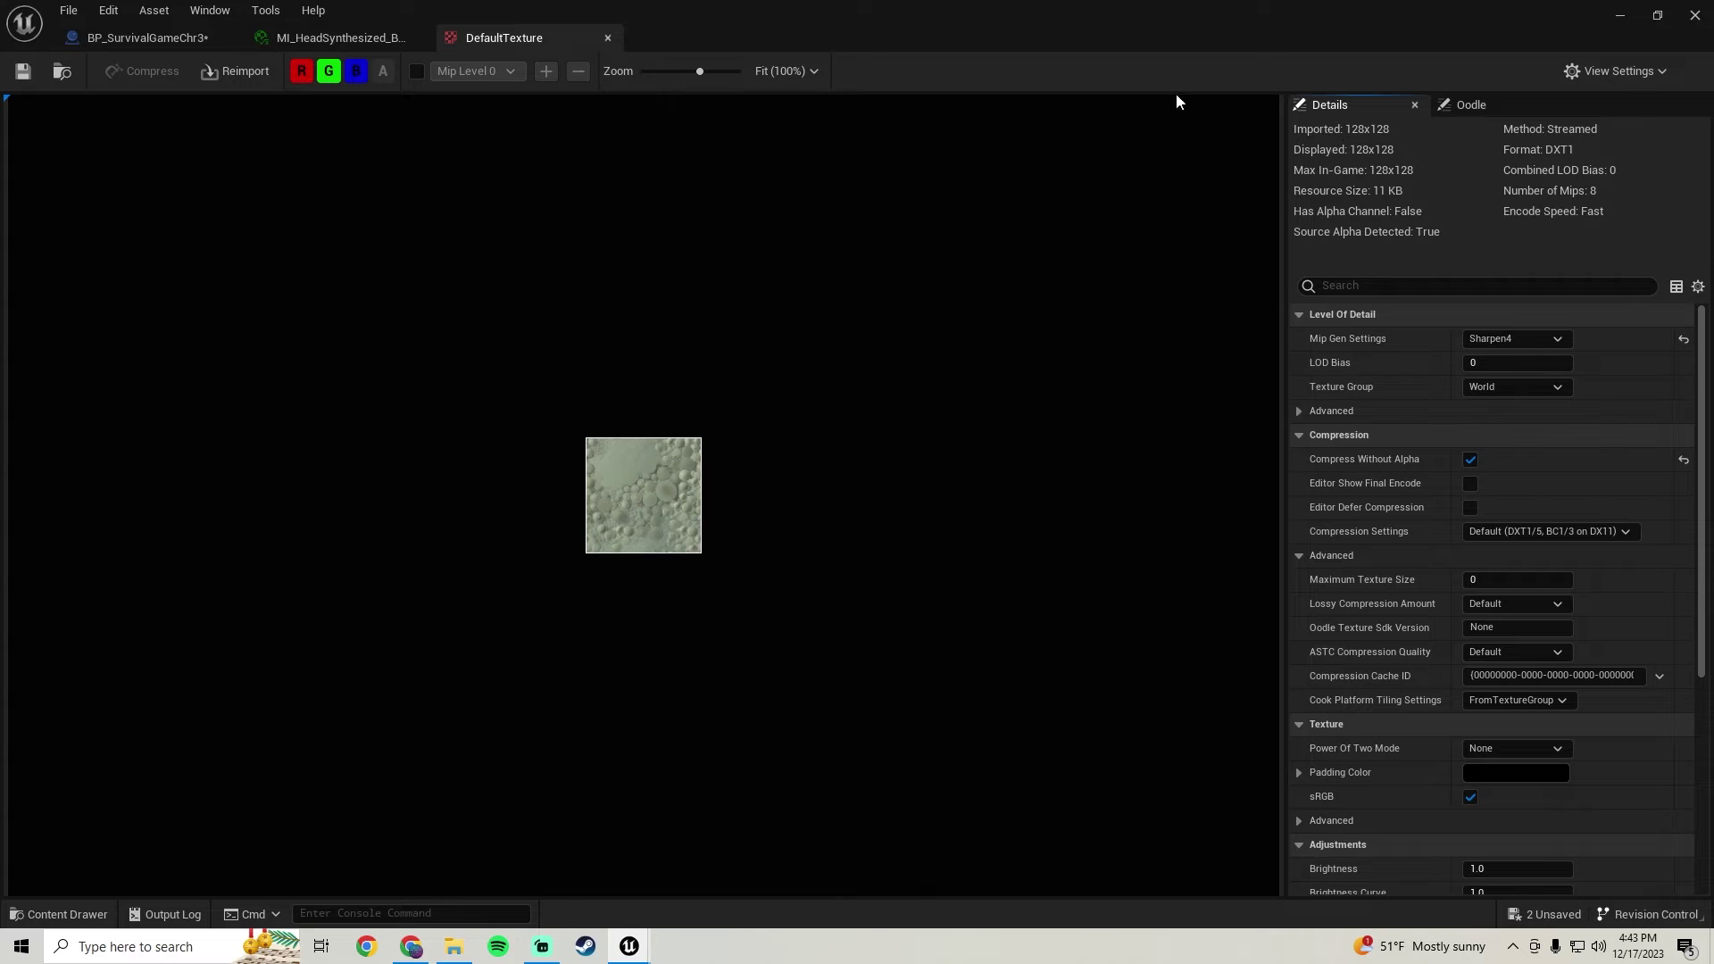
pyautogui.click(605, 37)
pyautogui.scroll(-5, 1319, 646)
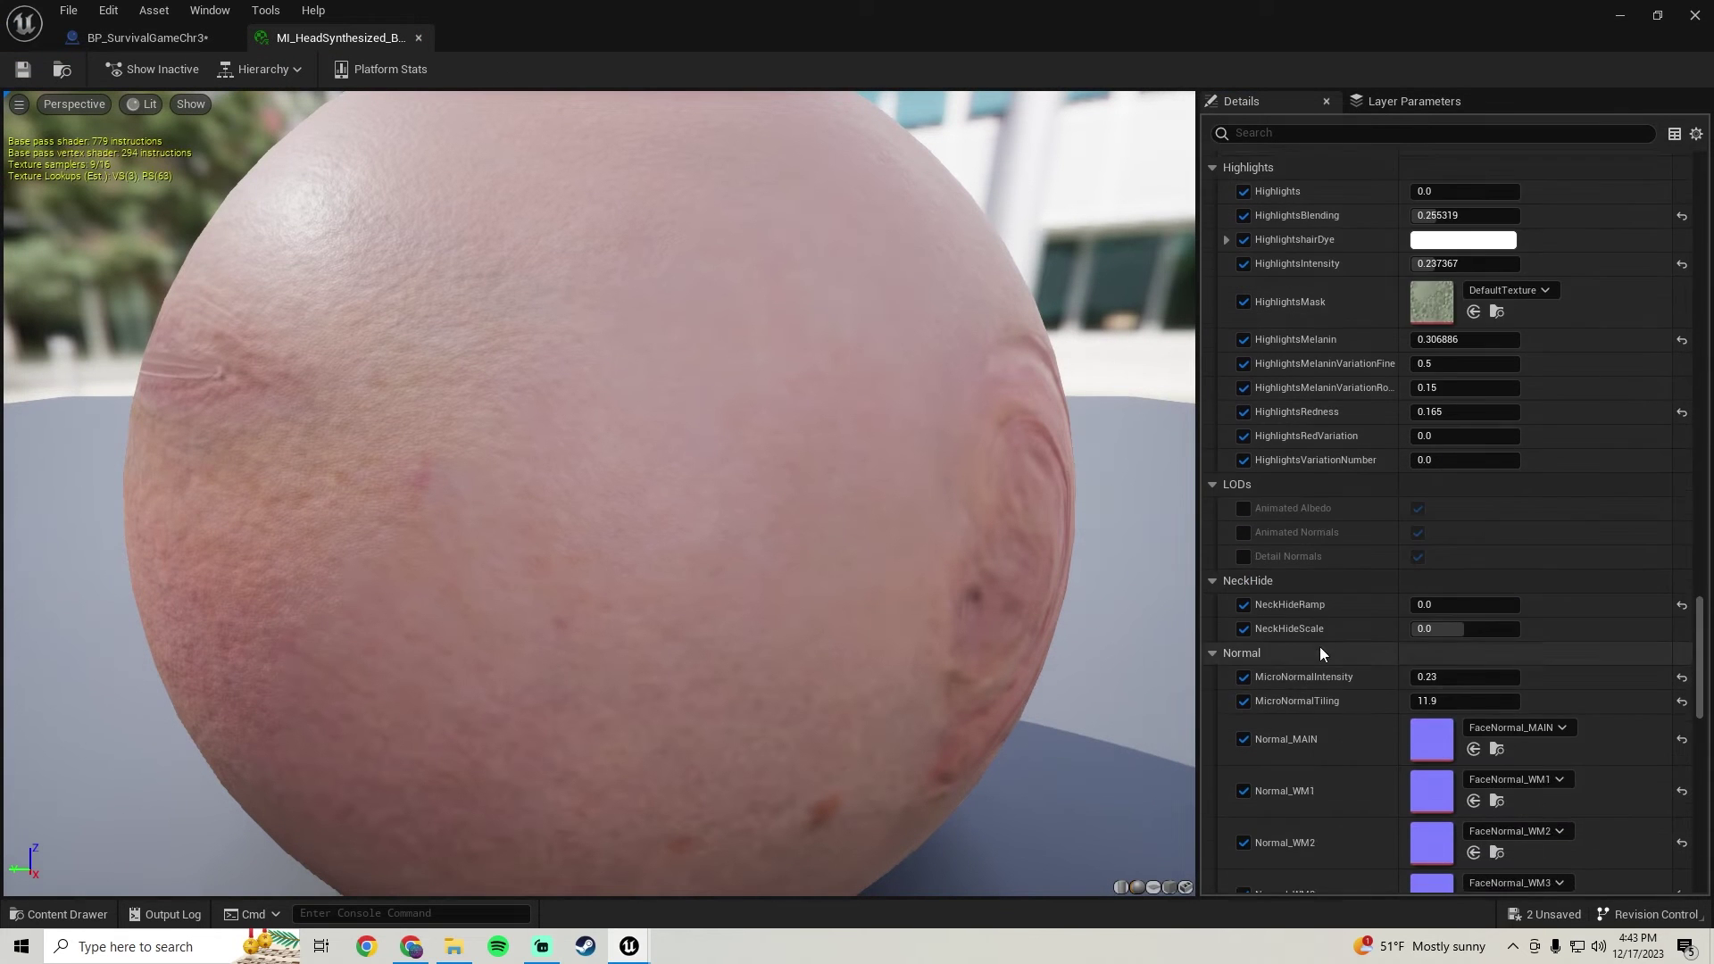
# - Check the sizes of the FaceNormal_MAIN and FaceRoughness_MAIN textures
pyautogui.doubleClick(1439, 594)
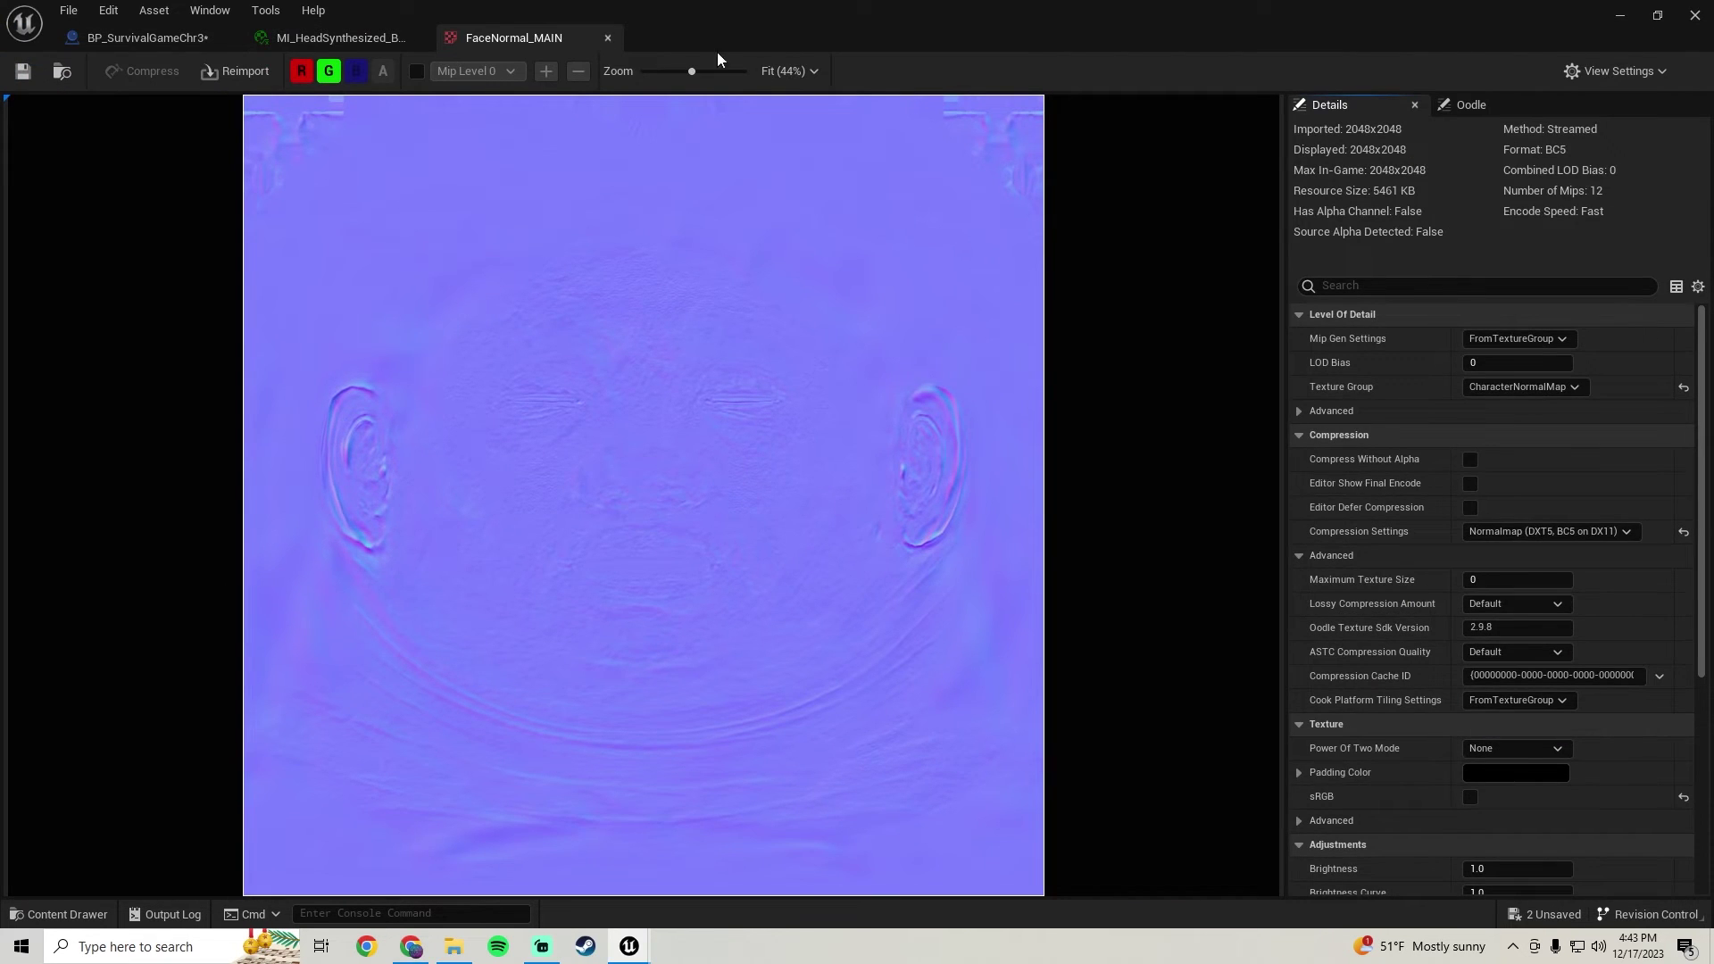
pyautogui.click(605, 36)
pyautogui.scroll(-15, 1380, 669)
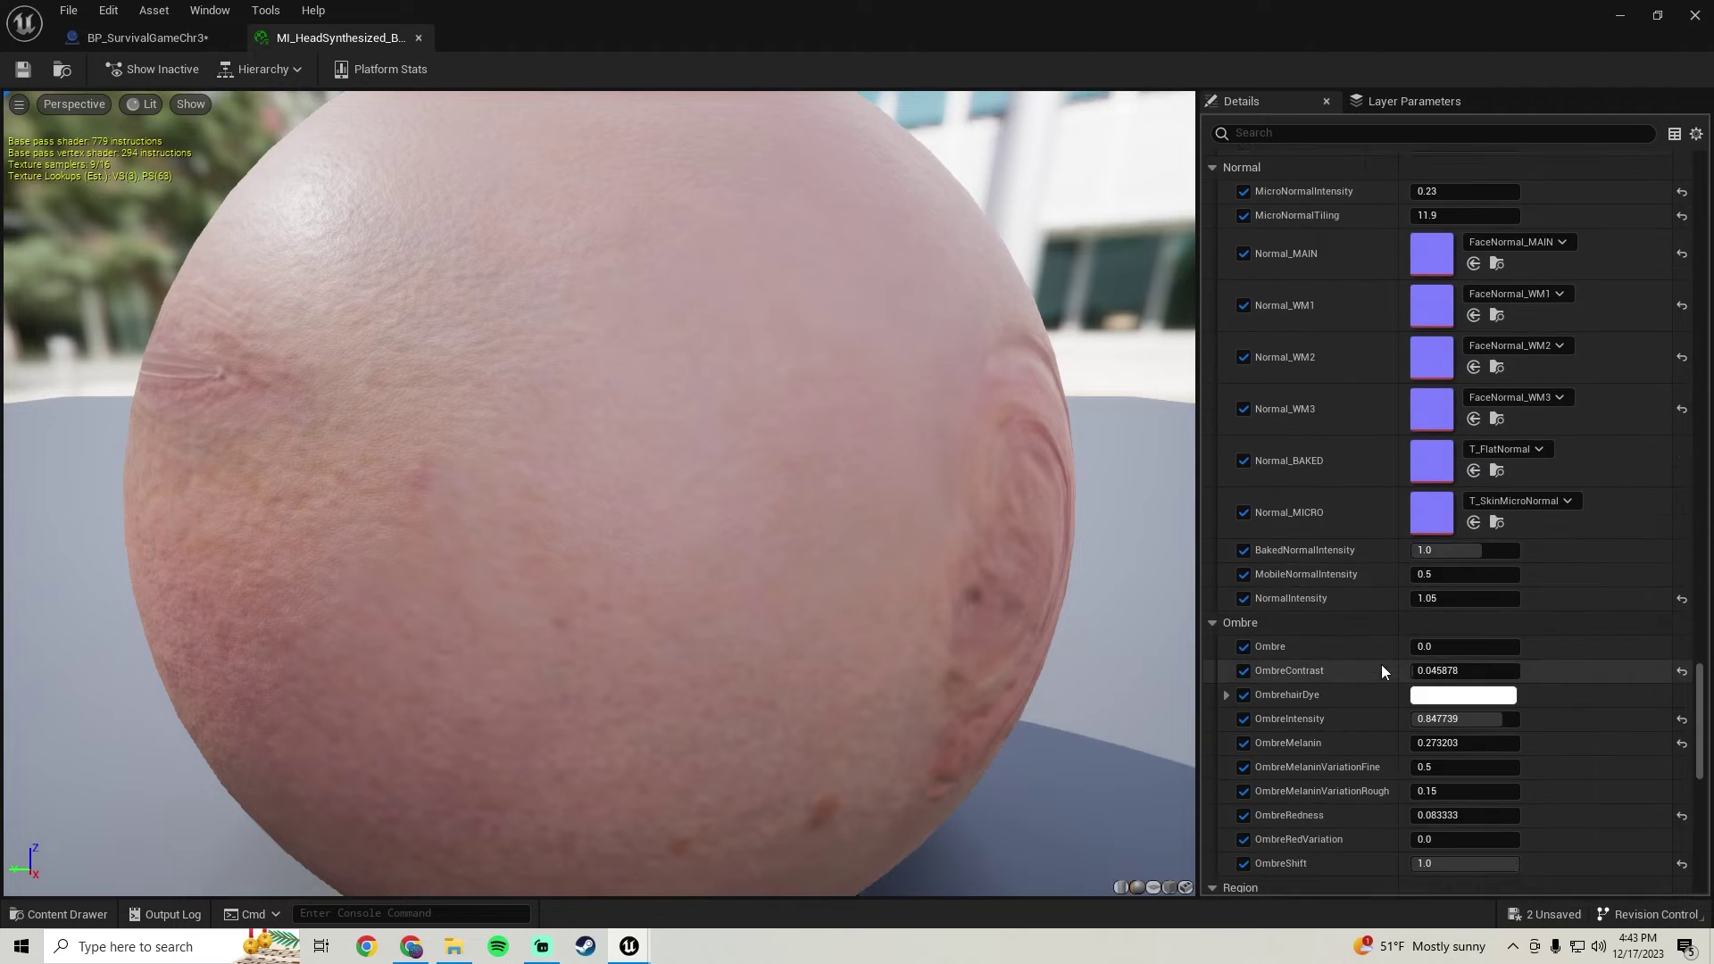
pyautogui.scroll(-5, 1374, 660)
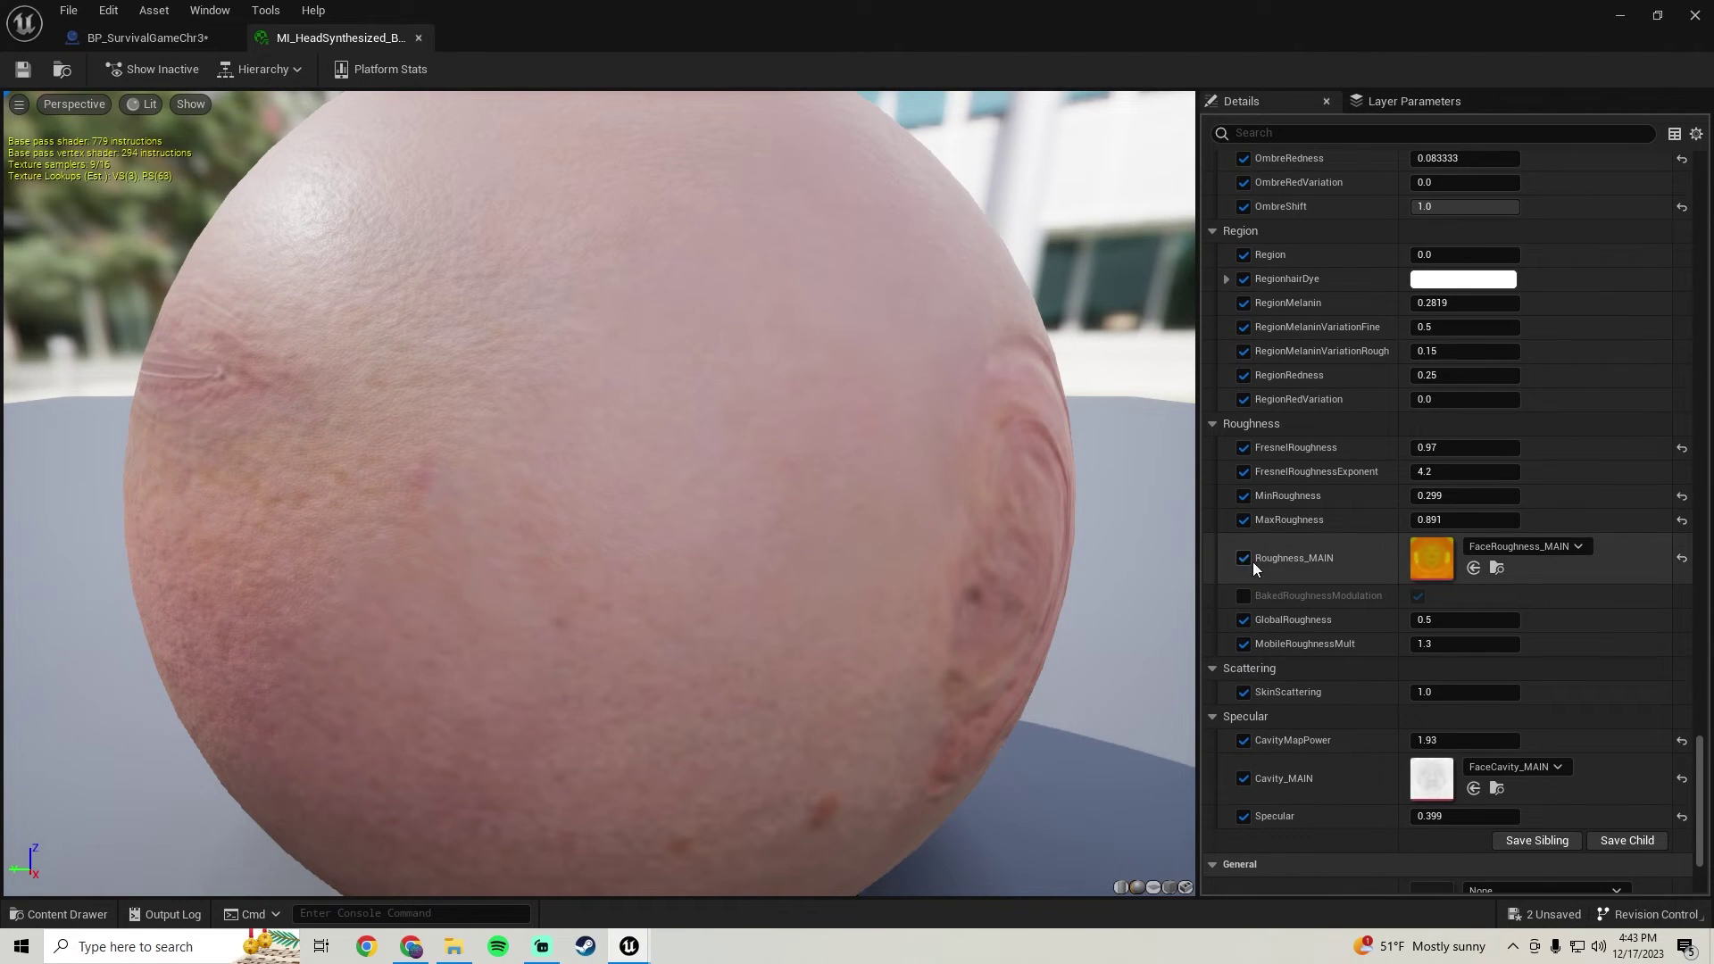
pyautogui.doubleClick(1433, 559)
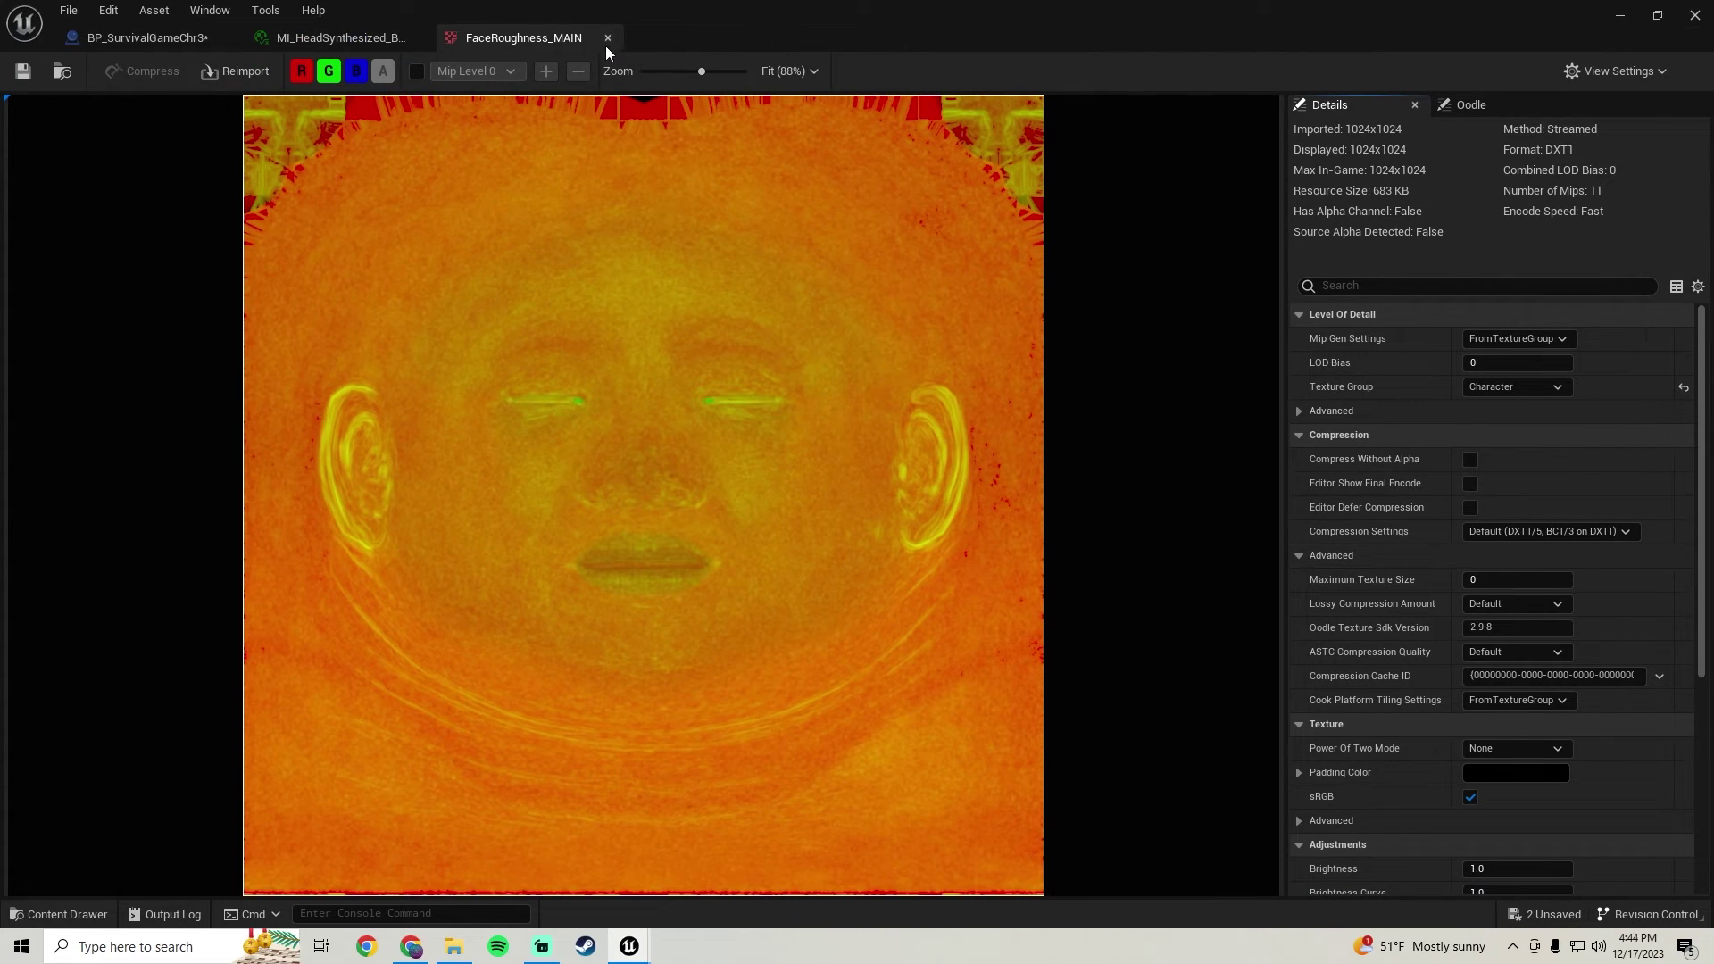
pyautogui.click(607, 39)
pyautogui.scroll(-4, 1334, 633)
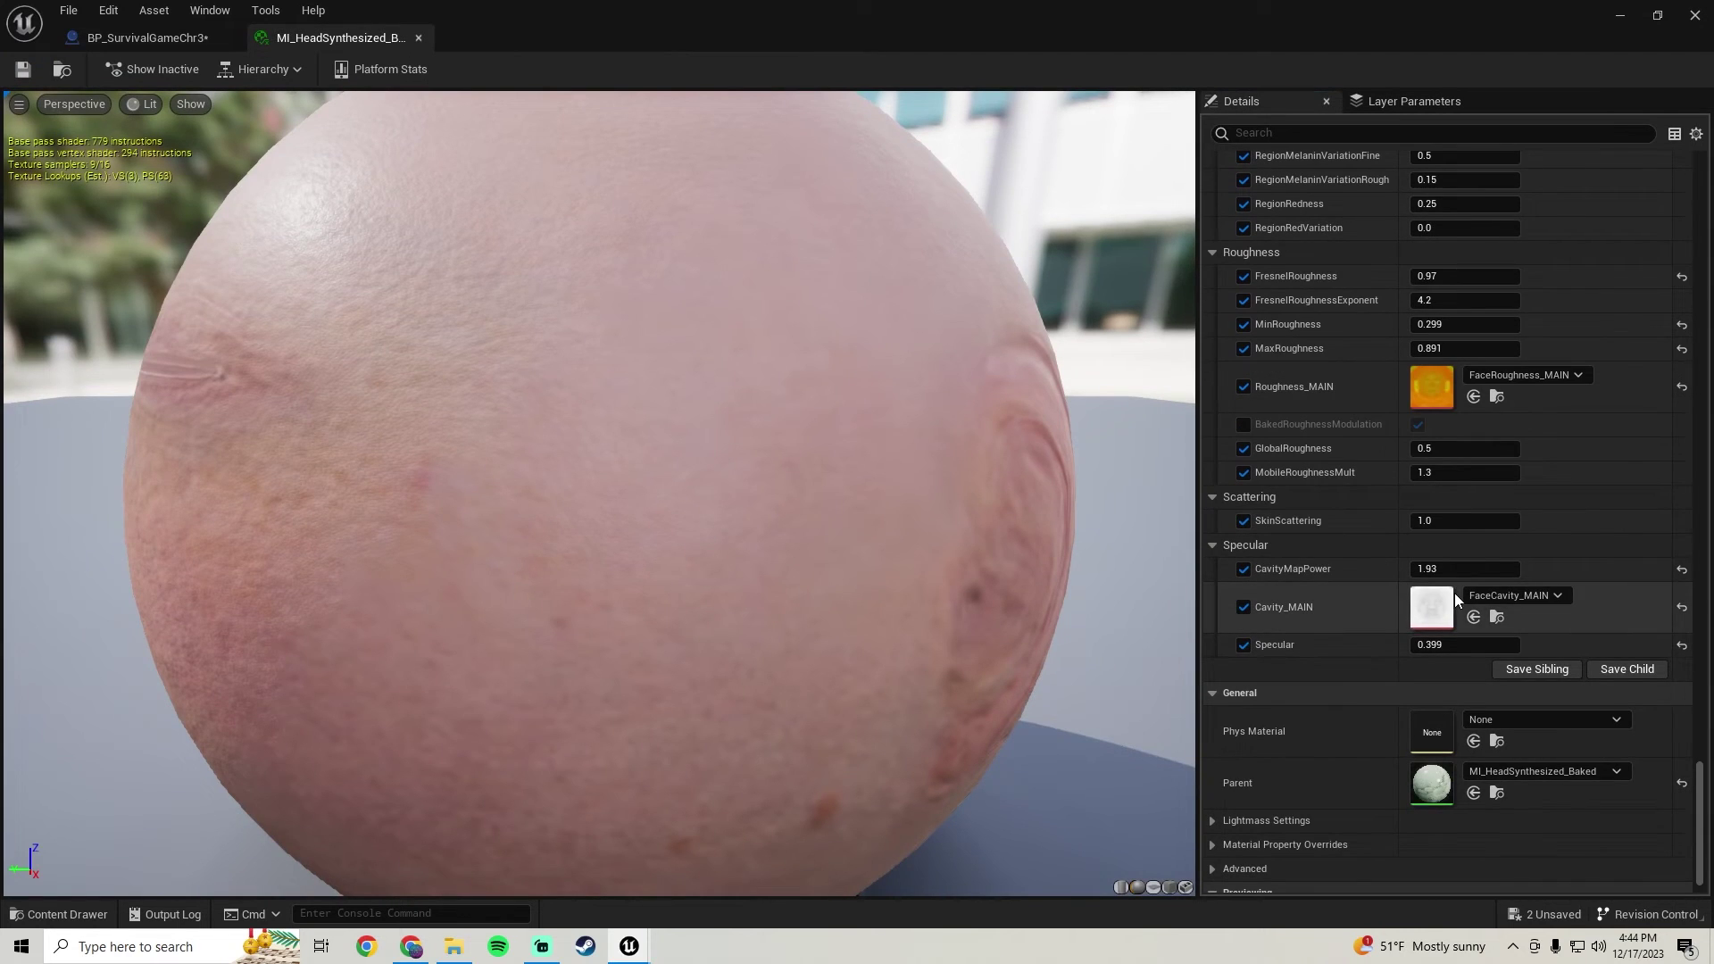
# - Save FaceCavity_MAIN at a 1024 maximum size and close MI_HeadSynthesized
pyautogui.doubleClick(1434, 605)
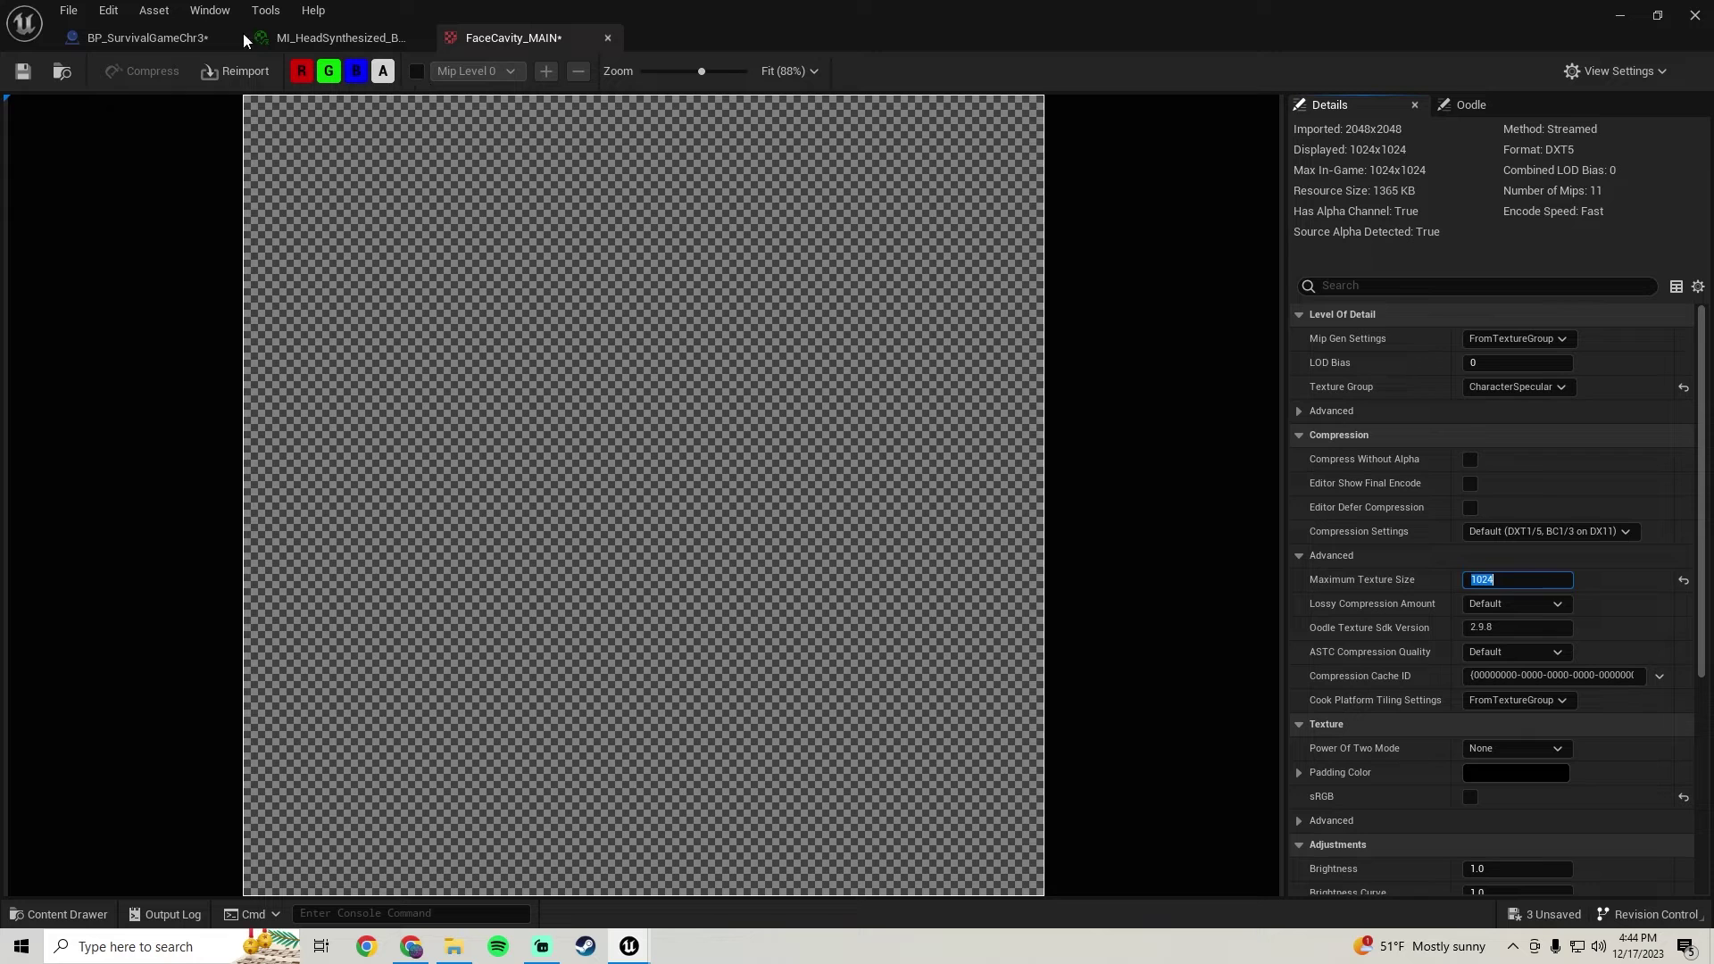
pyautogui.click(22, 72)
pyautogui.click(607, 37)
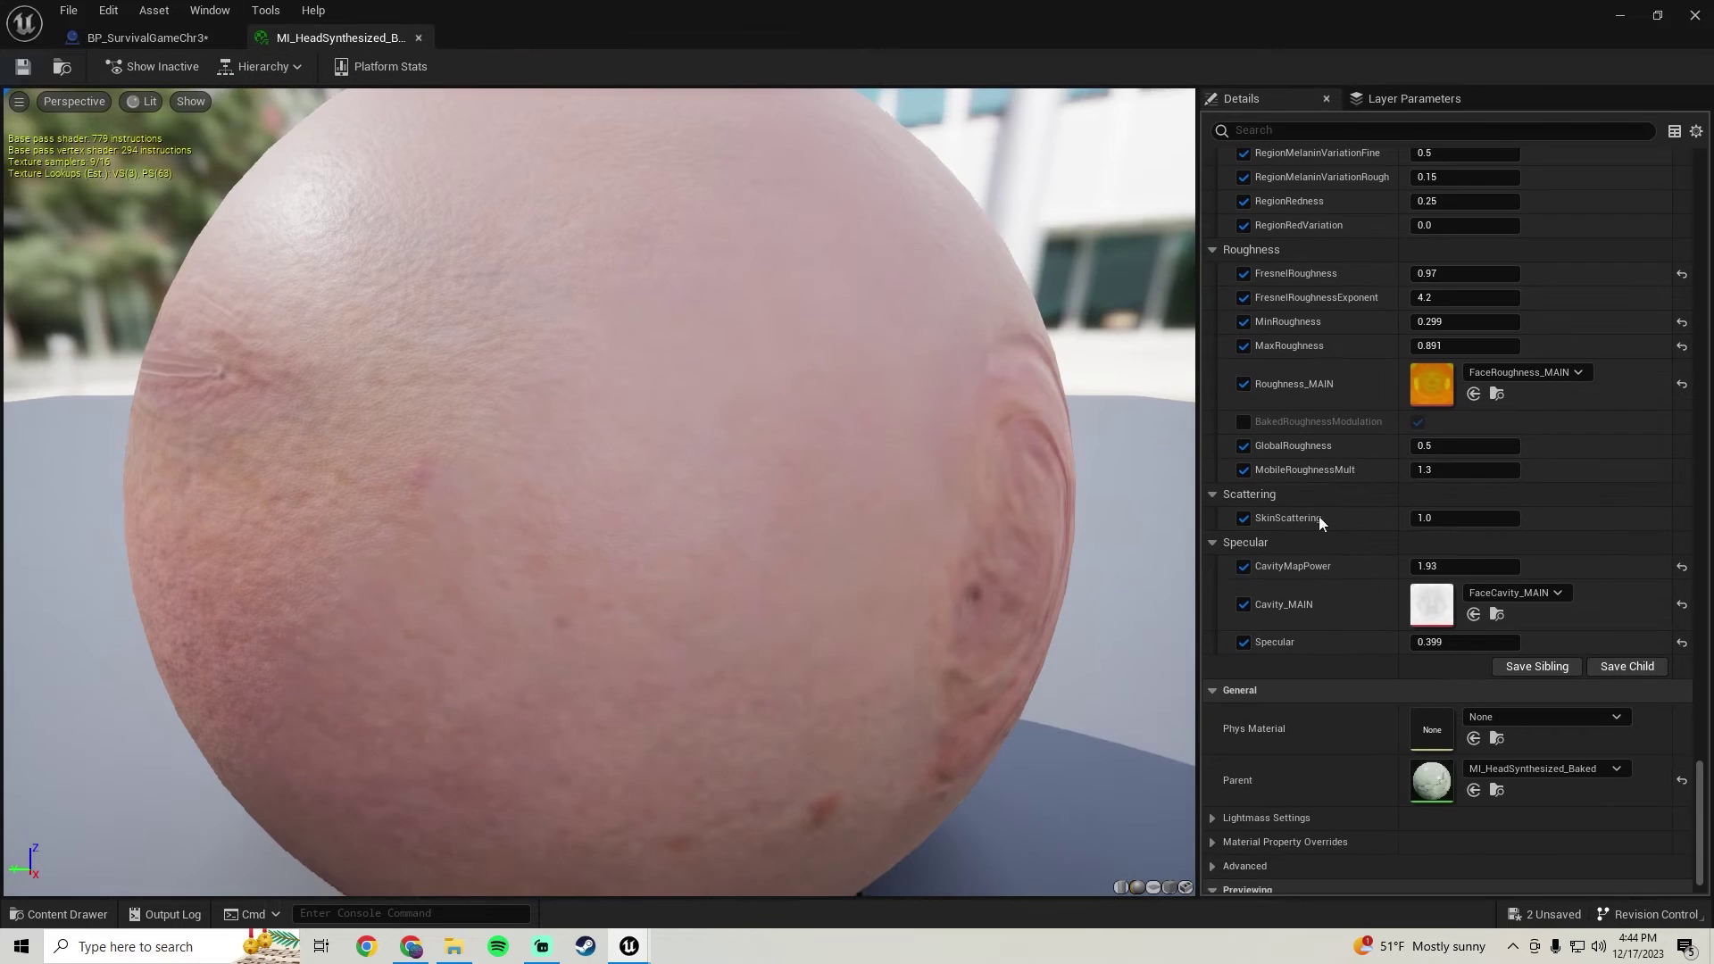
pyautogui.scroll(-2, 1213, 410)
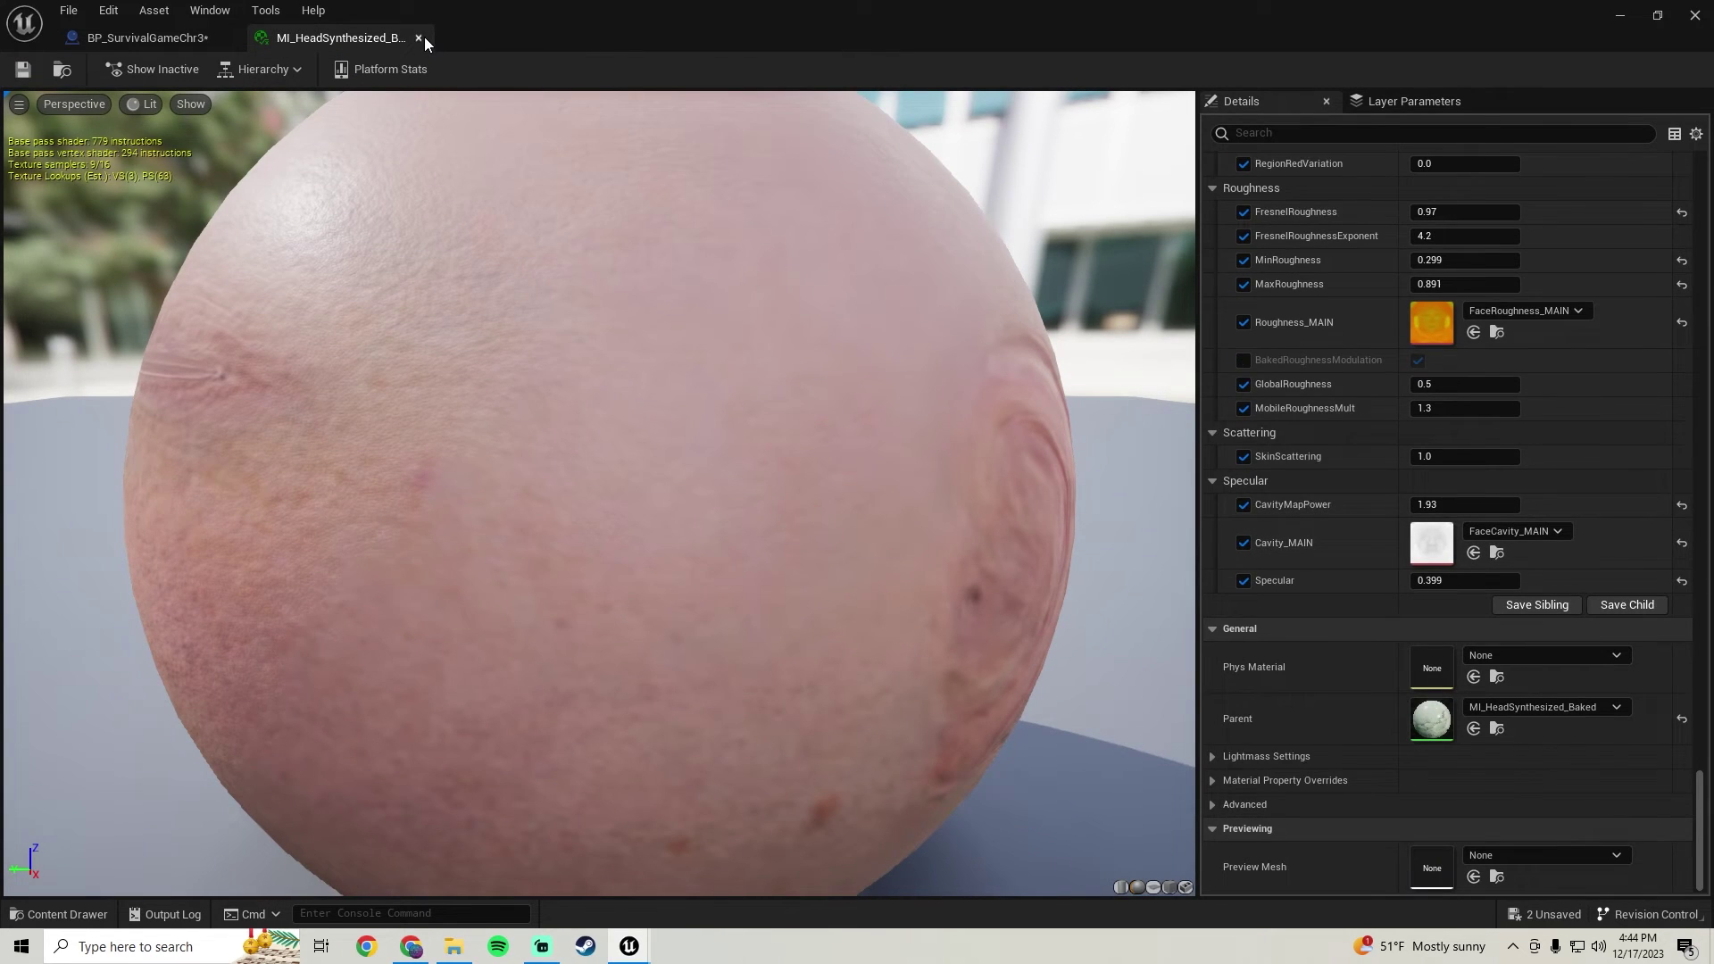
pyautogui.click(424, 39)
# - Select the Face component and open its Element 1 teeth material instance
pyautogui.scroll(-2, 161, 303)
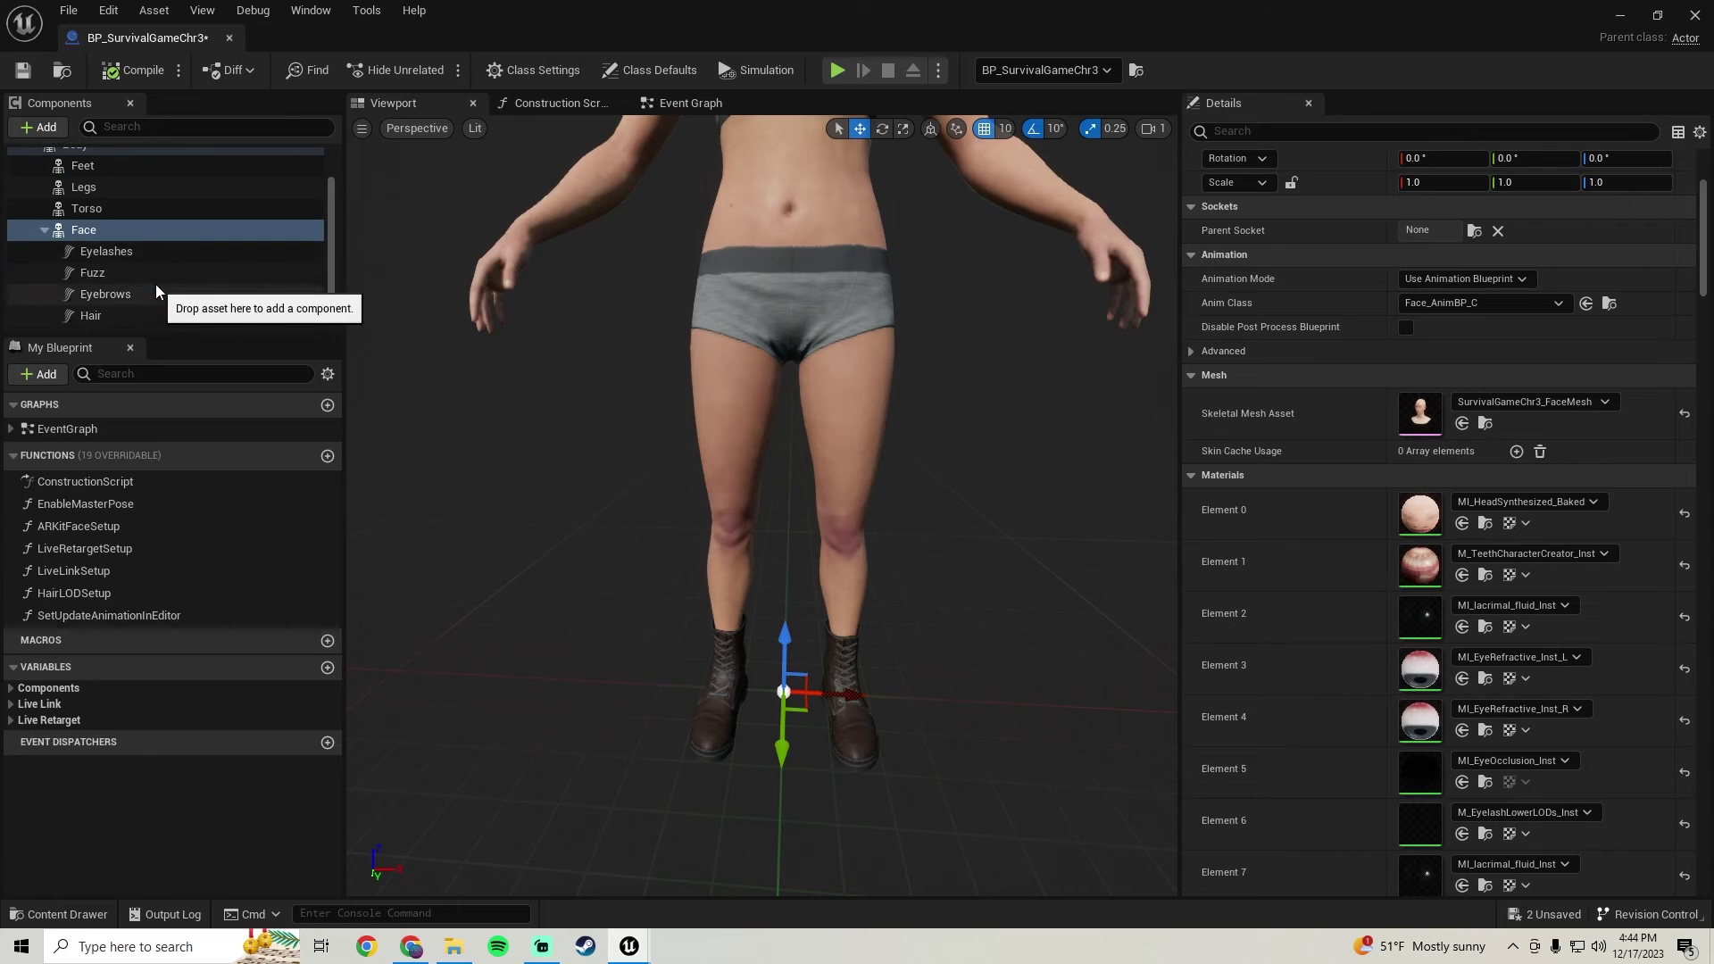
pyautogui.click(122, 252)
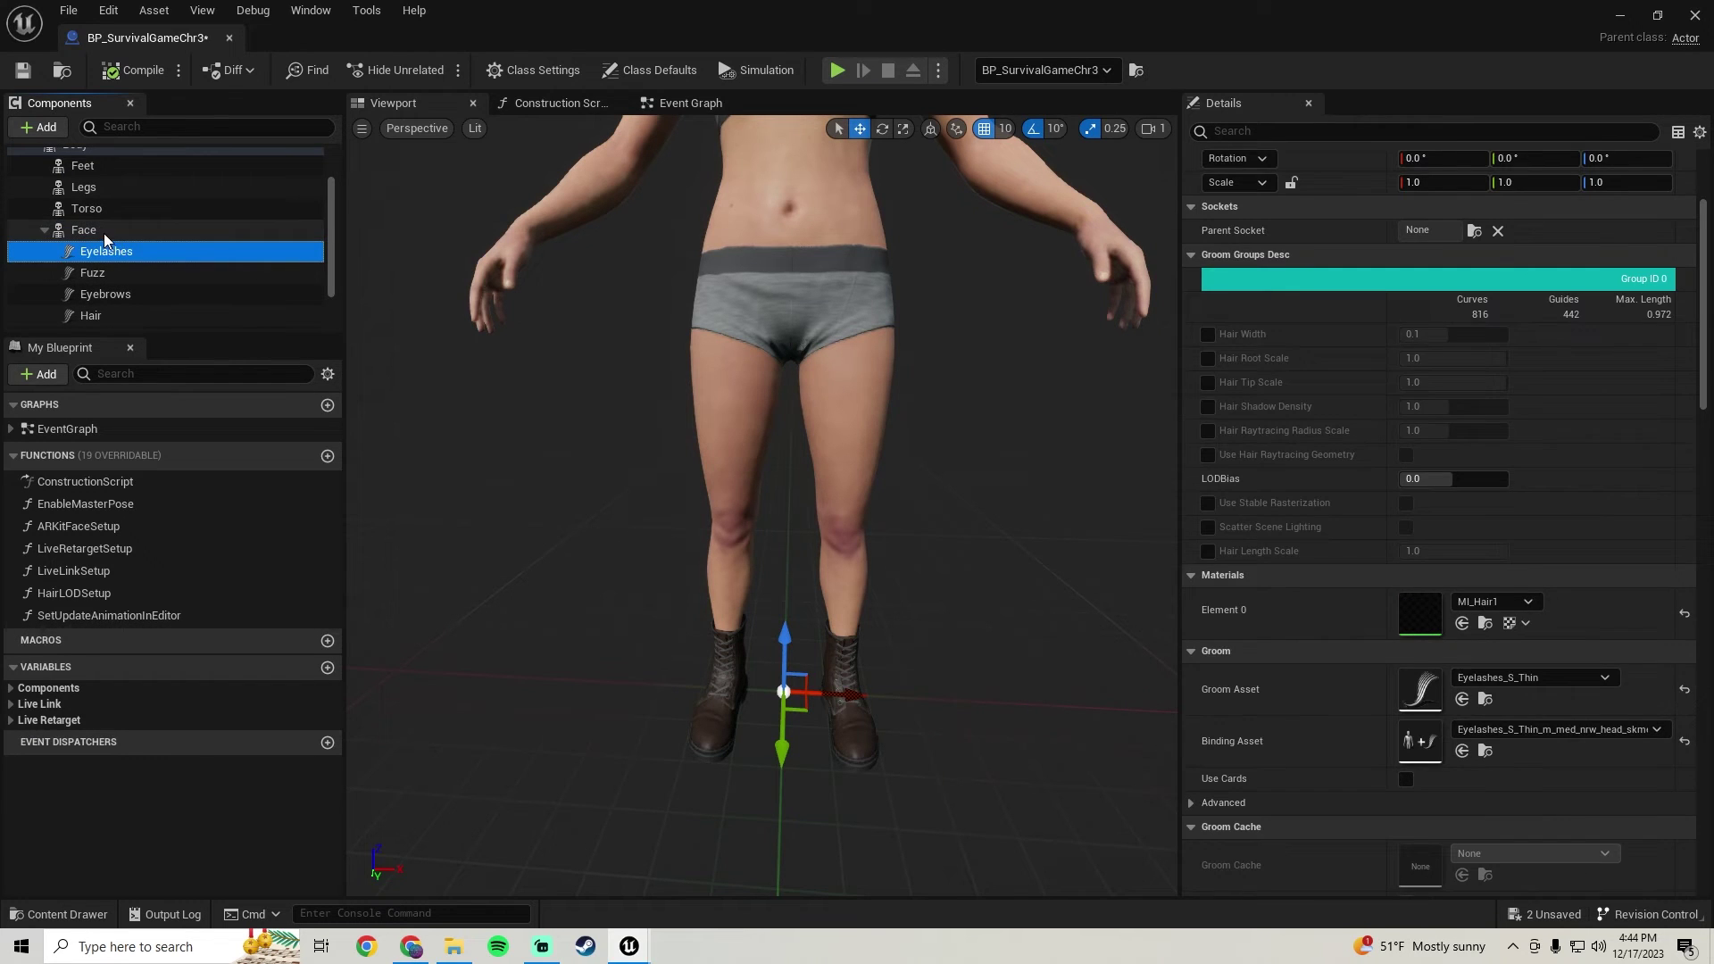
pyautogui.click(98, 229)
pyautogui.scroll(-5, 1269, 702)
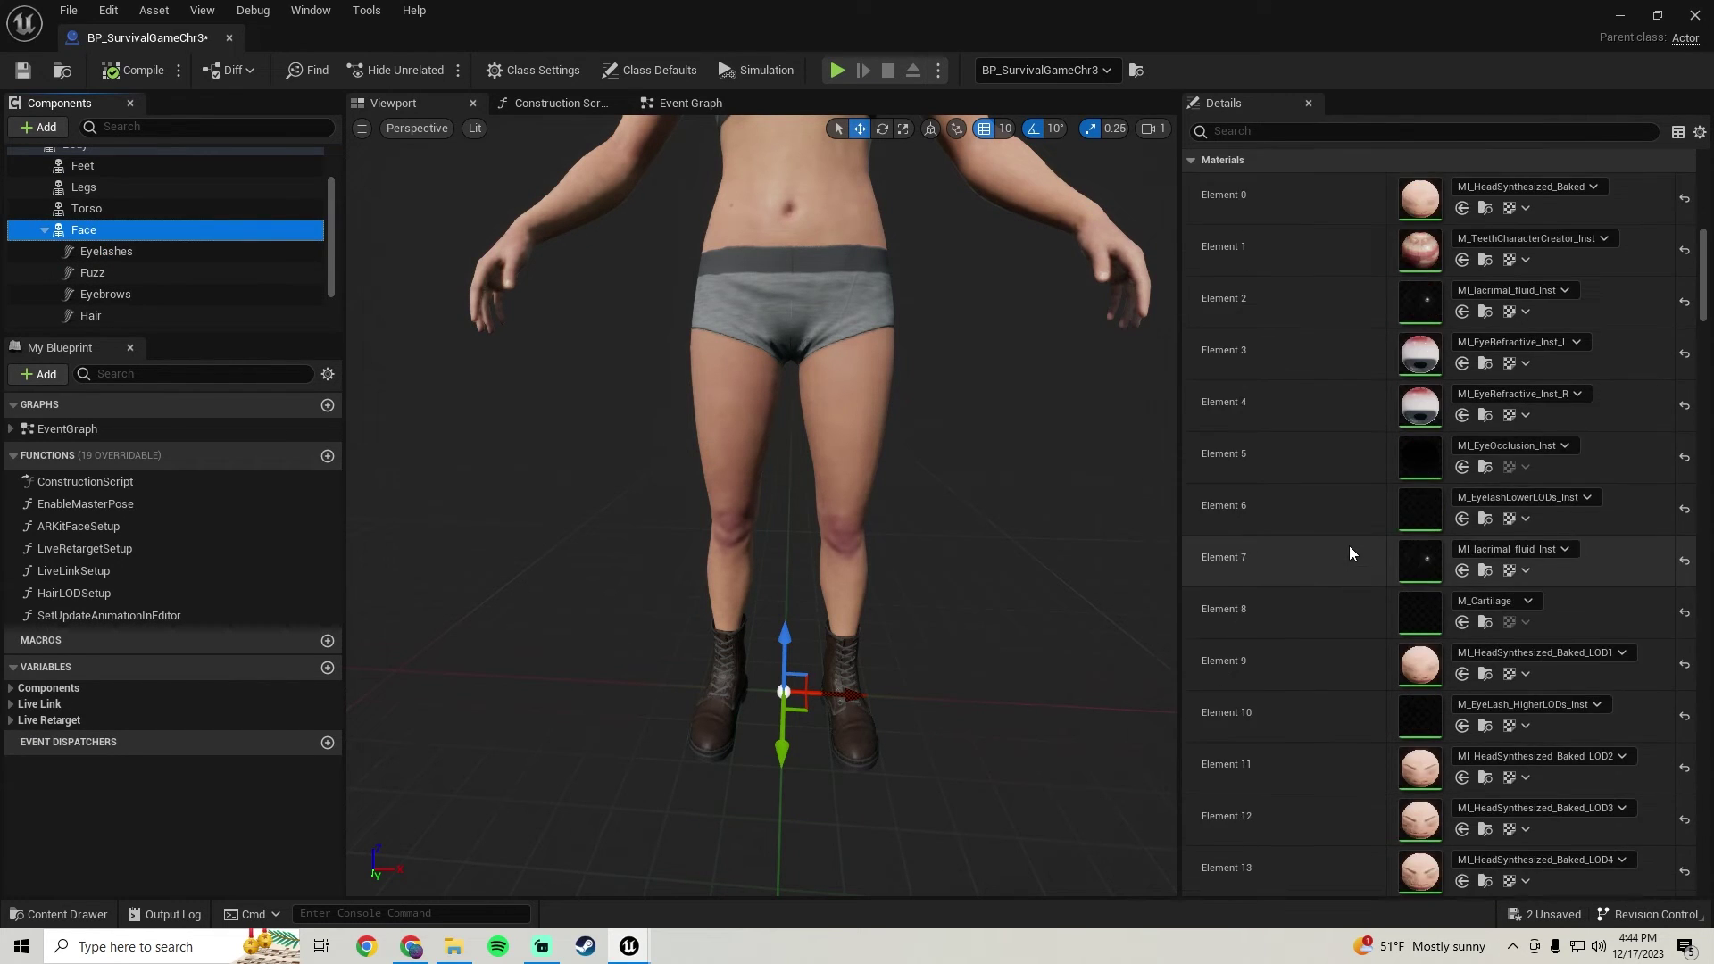
pyautogui.doubleClick(1415, 243)
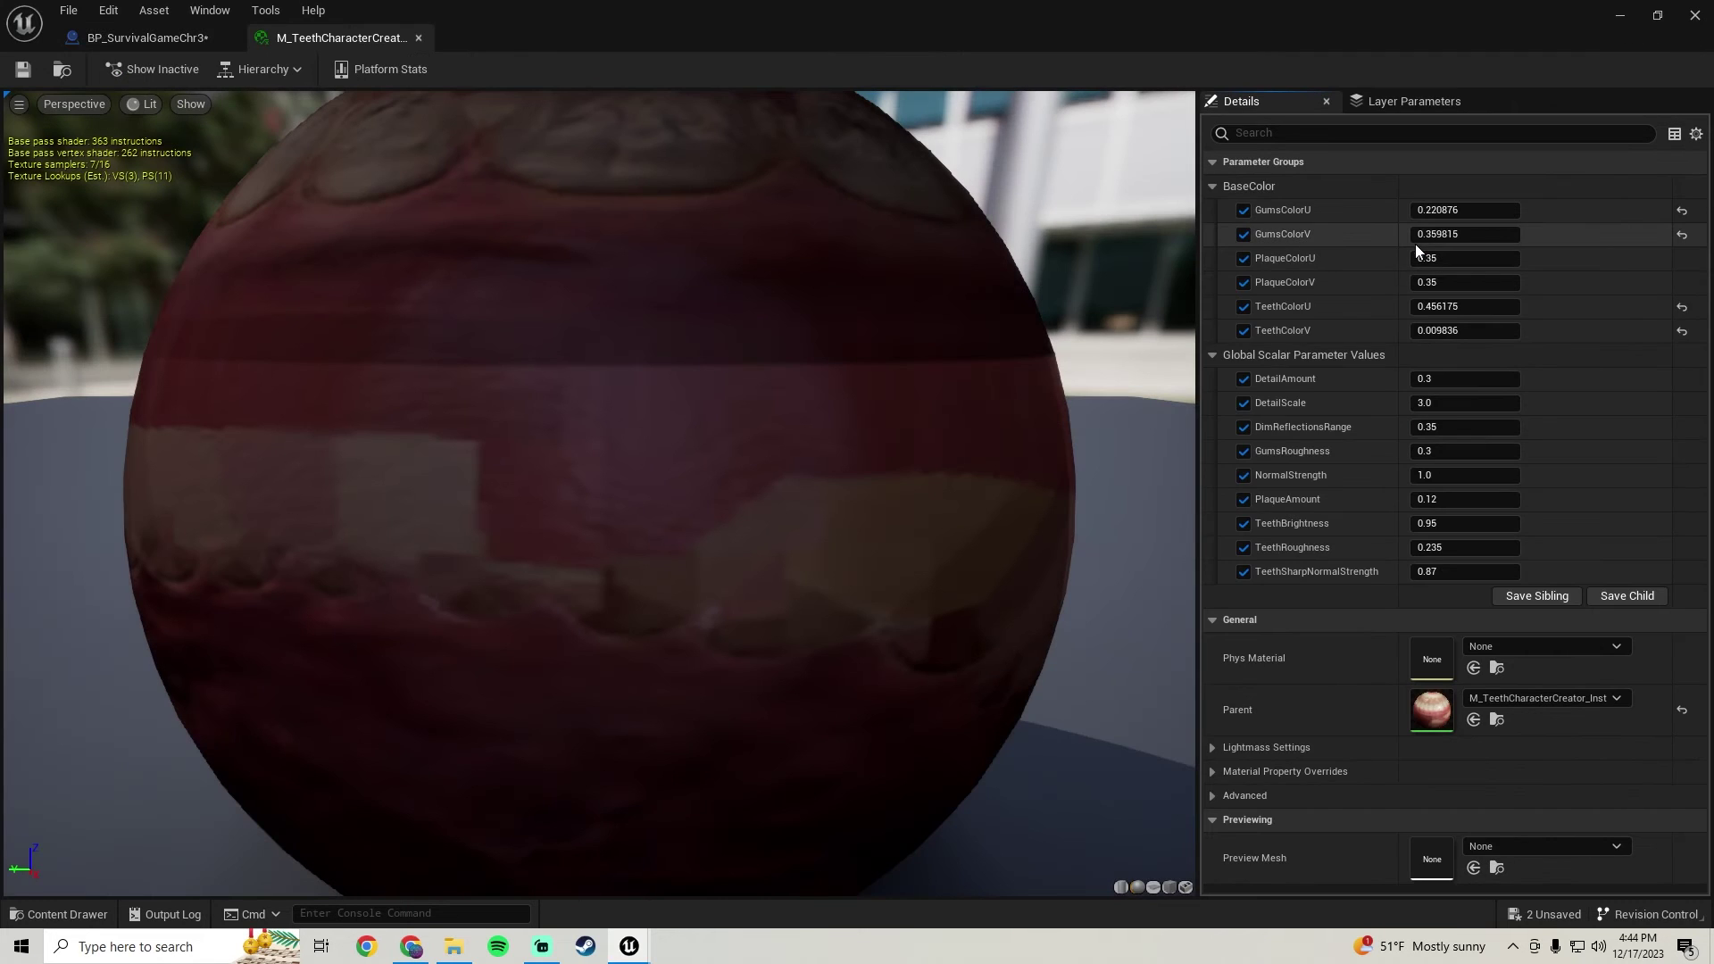
# - Open the parent M_TeethCharacterCreator_Inst and base M_Teeth material, comparing the instance tabs
pyautogui.doubleClick(1426, 704)
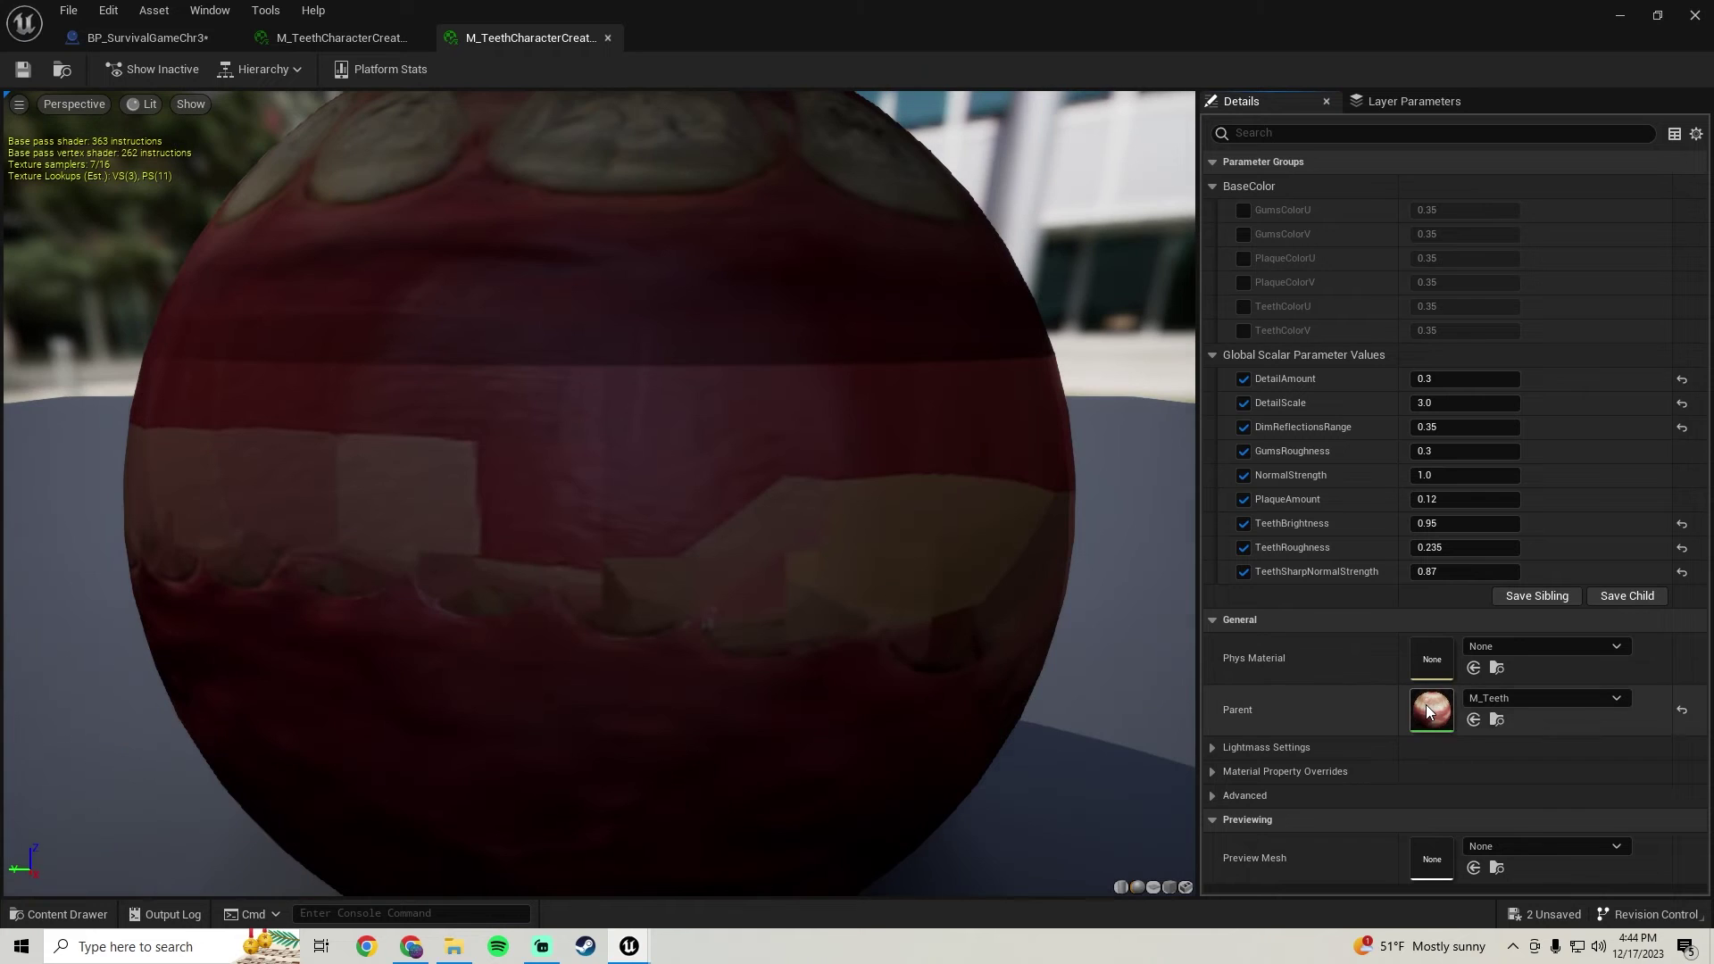
pyautogui.doubleClick(1426, 704)
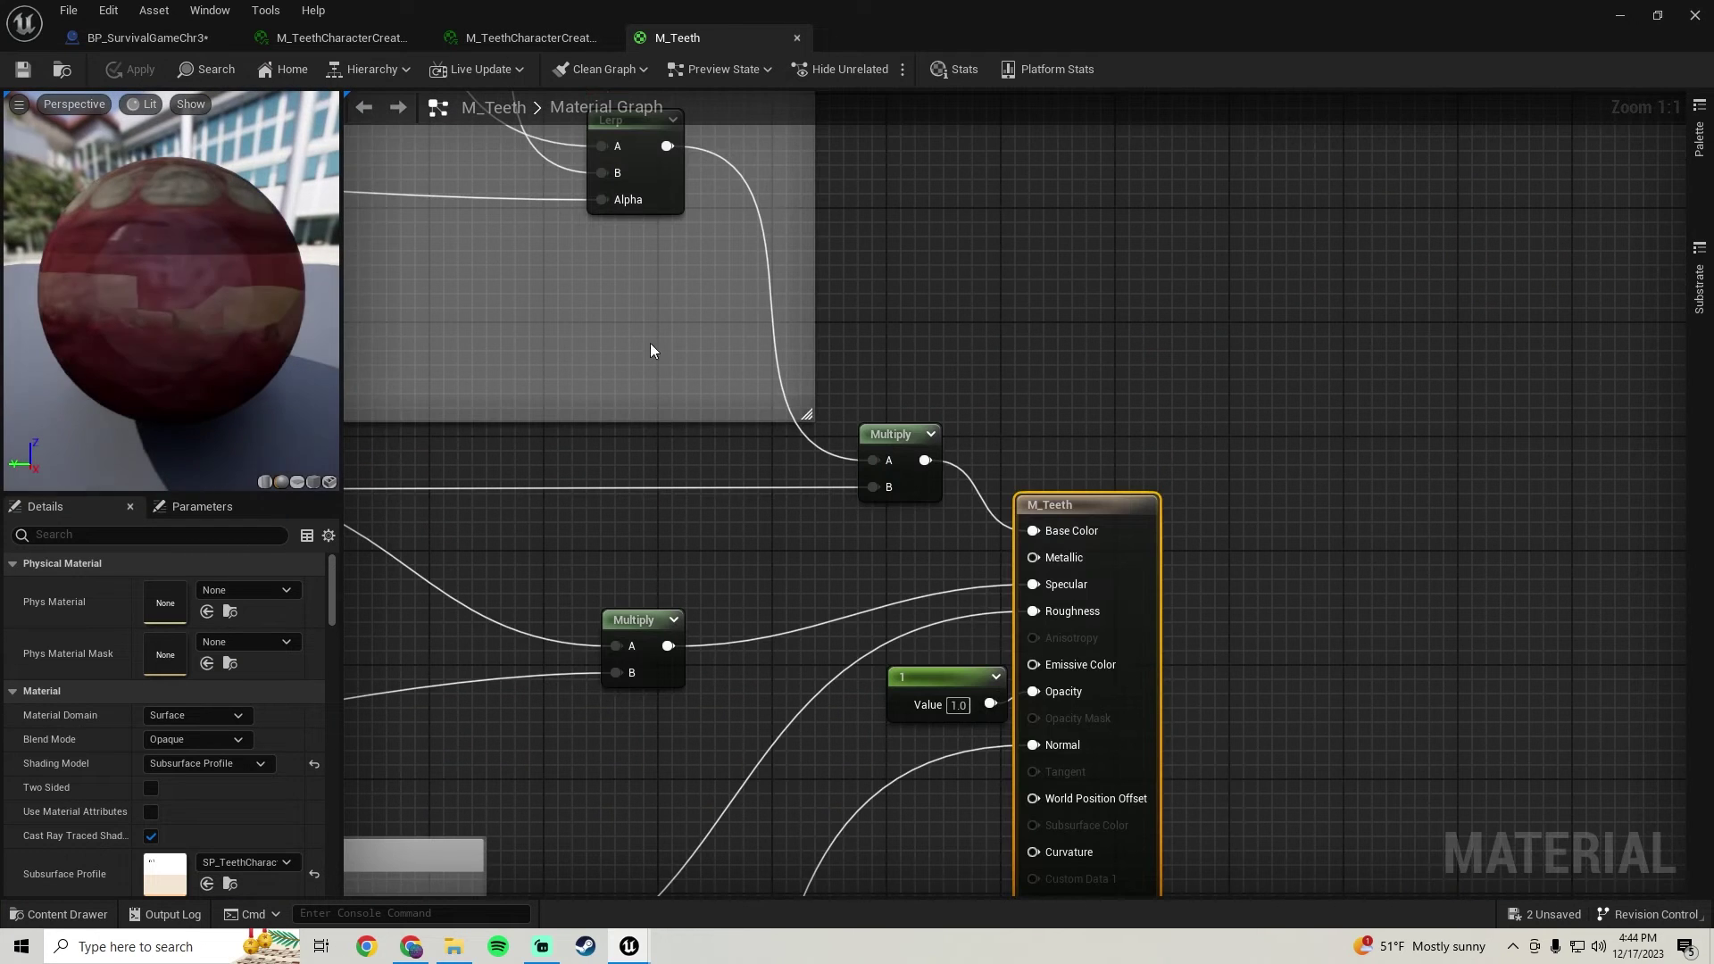
pyautogui.click(511, 34)
pyautogui.click(315, 32)
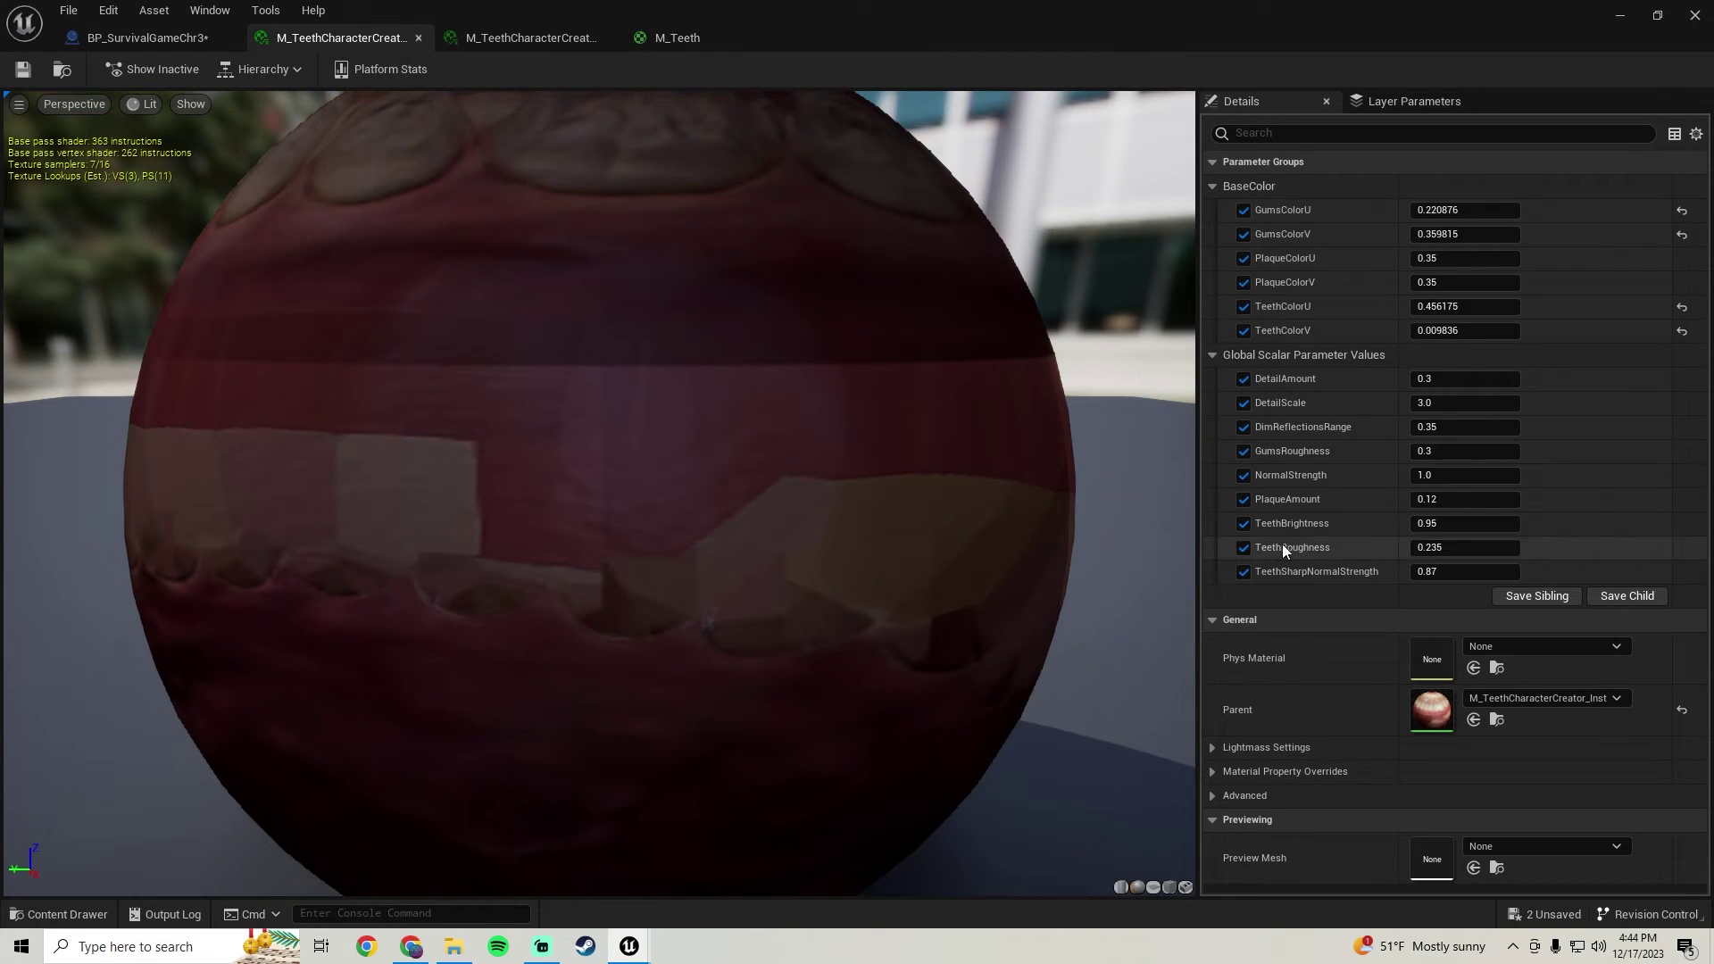
pyautogui.click(474, 40)
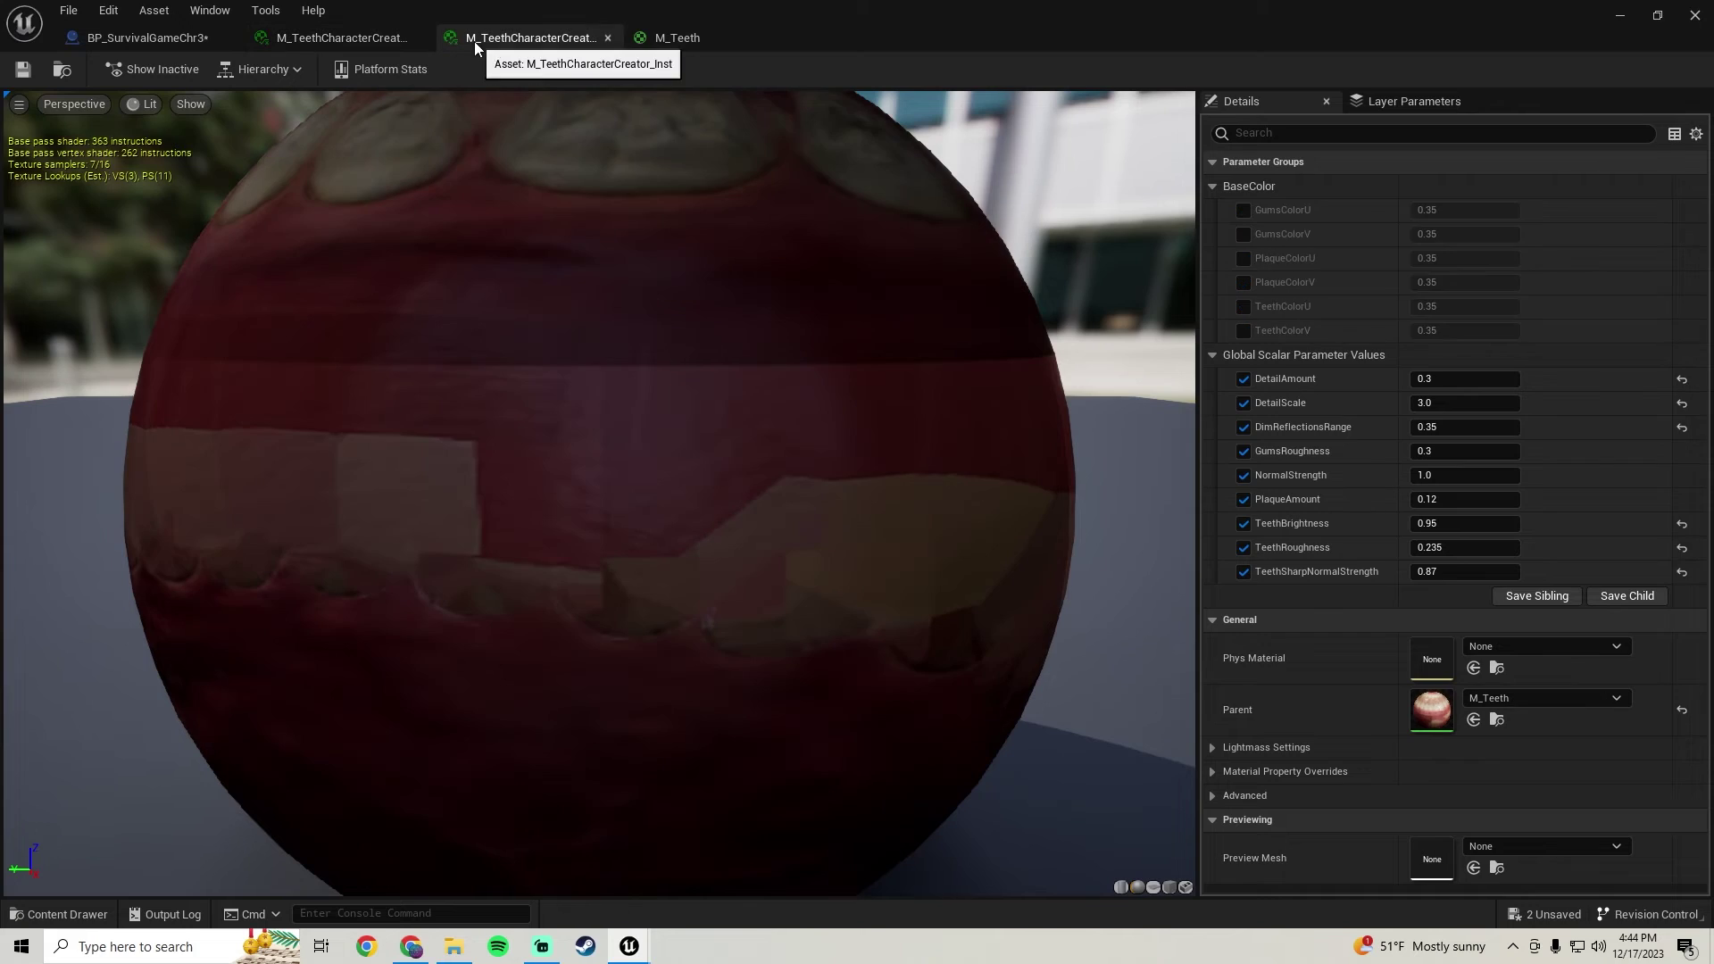
pyautogui.doubleClick(1426, 714)
pyautogui.scroll(-5, 1402, 678)
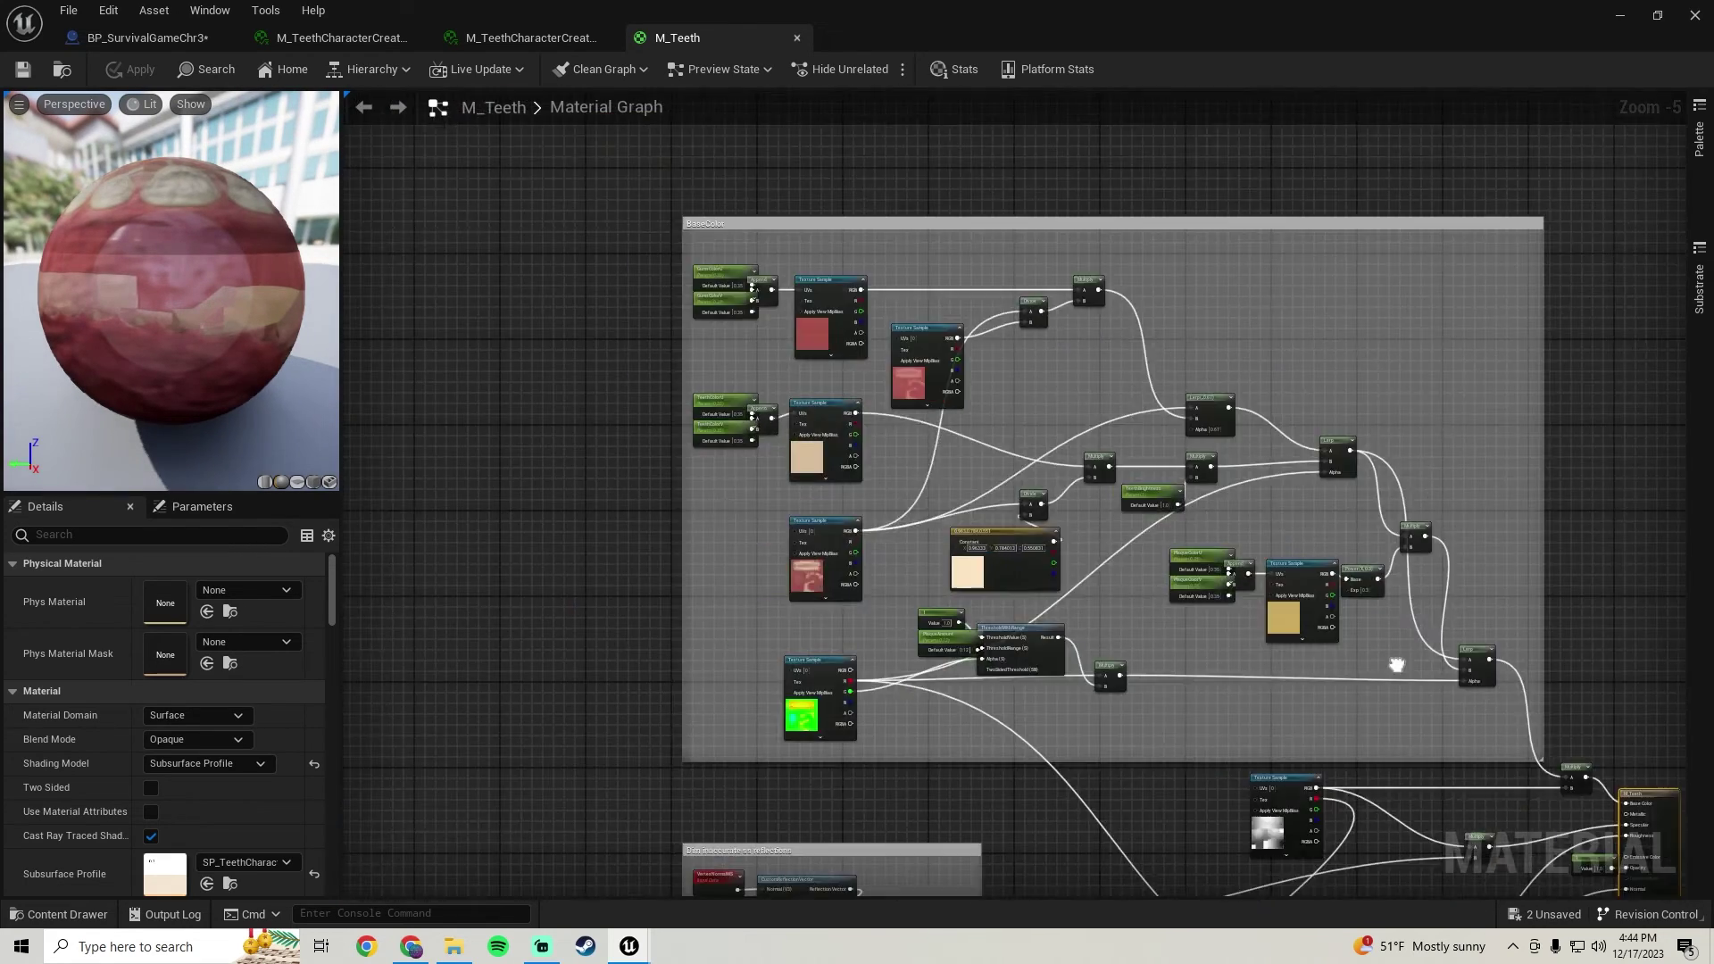
pyautogui.scroll(3, 804, 357)
pyautogui.moveTo(672, 386); pyautogui.dragTo(734, 384, button='right')
pyautogui.click(808, 393)
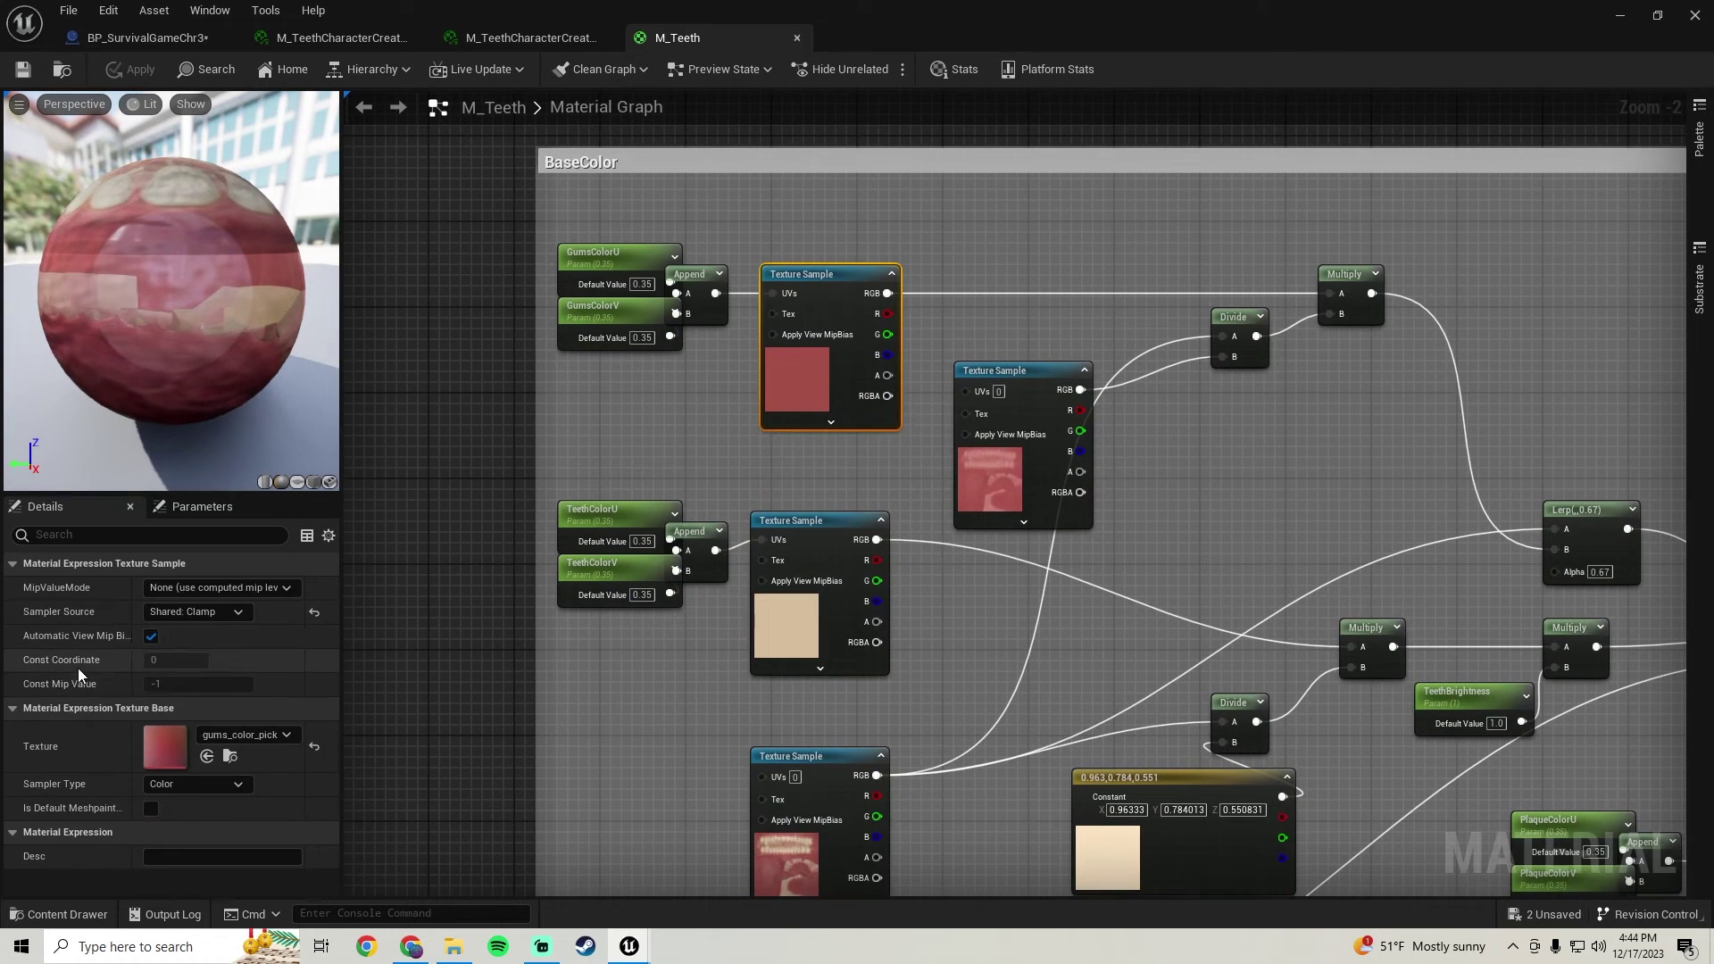
pyautogui.doubleClick(173, 742)
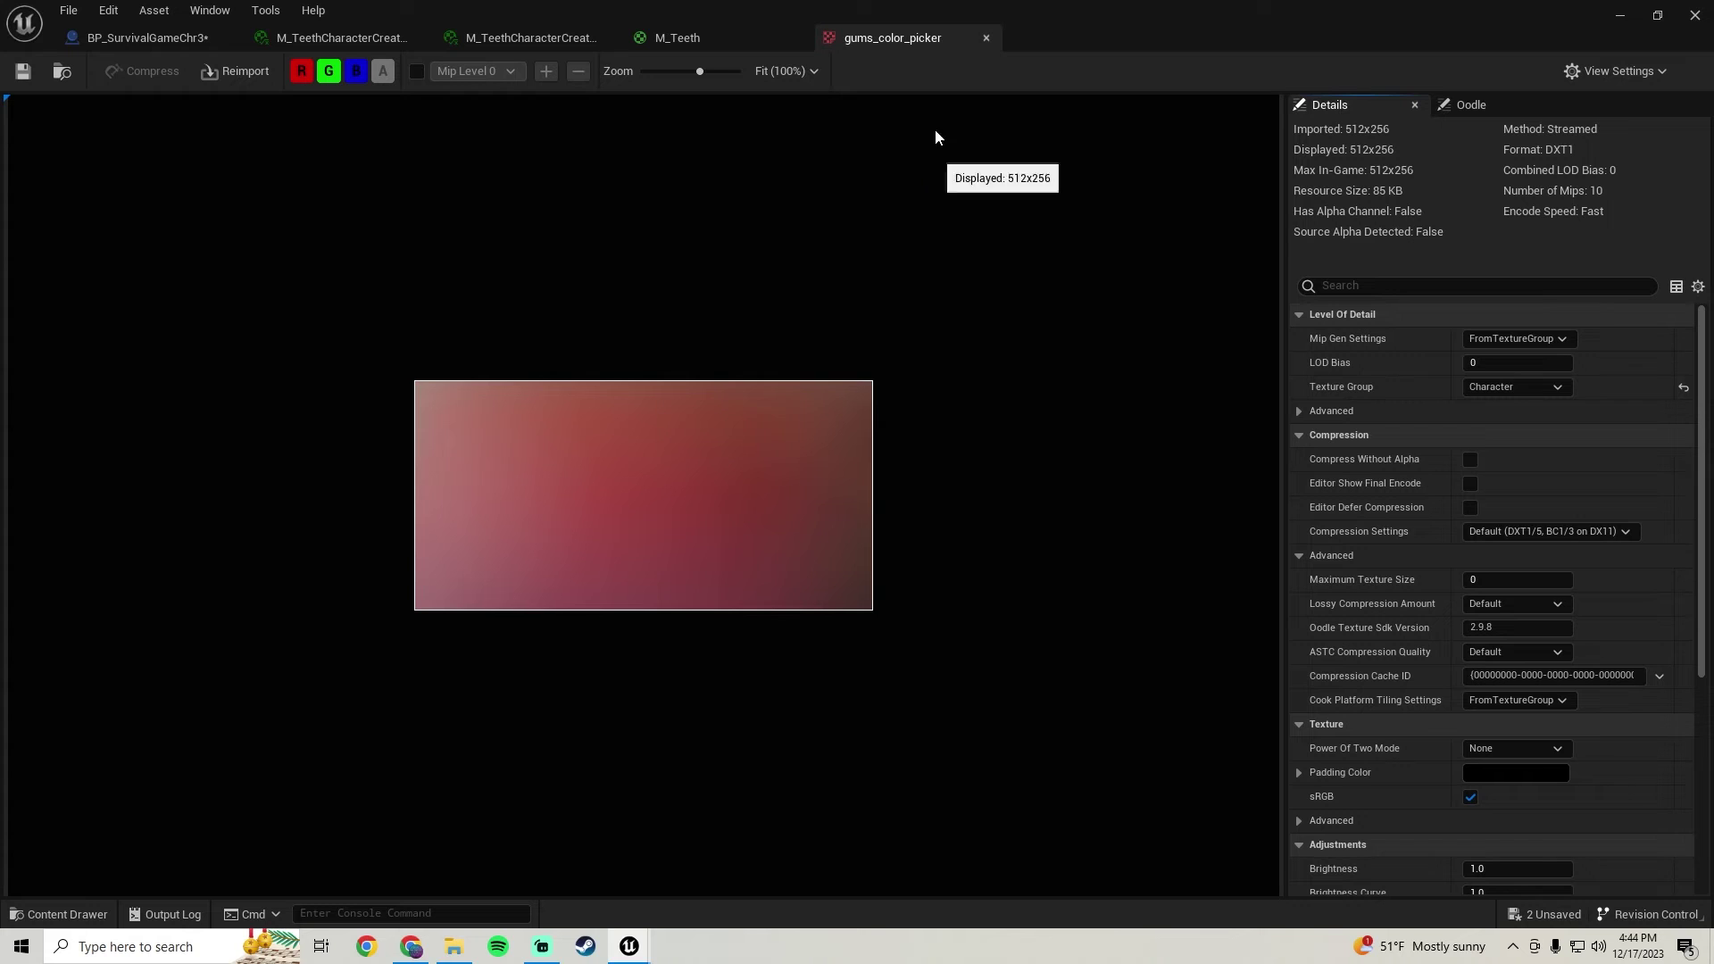
pyautogui.click(985, 40)
pyautogui.moveTo(473, 732); pyautogui.dragTo(394, 618, button='right')
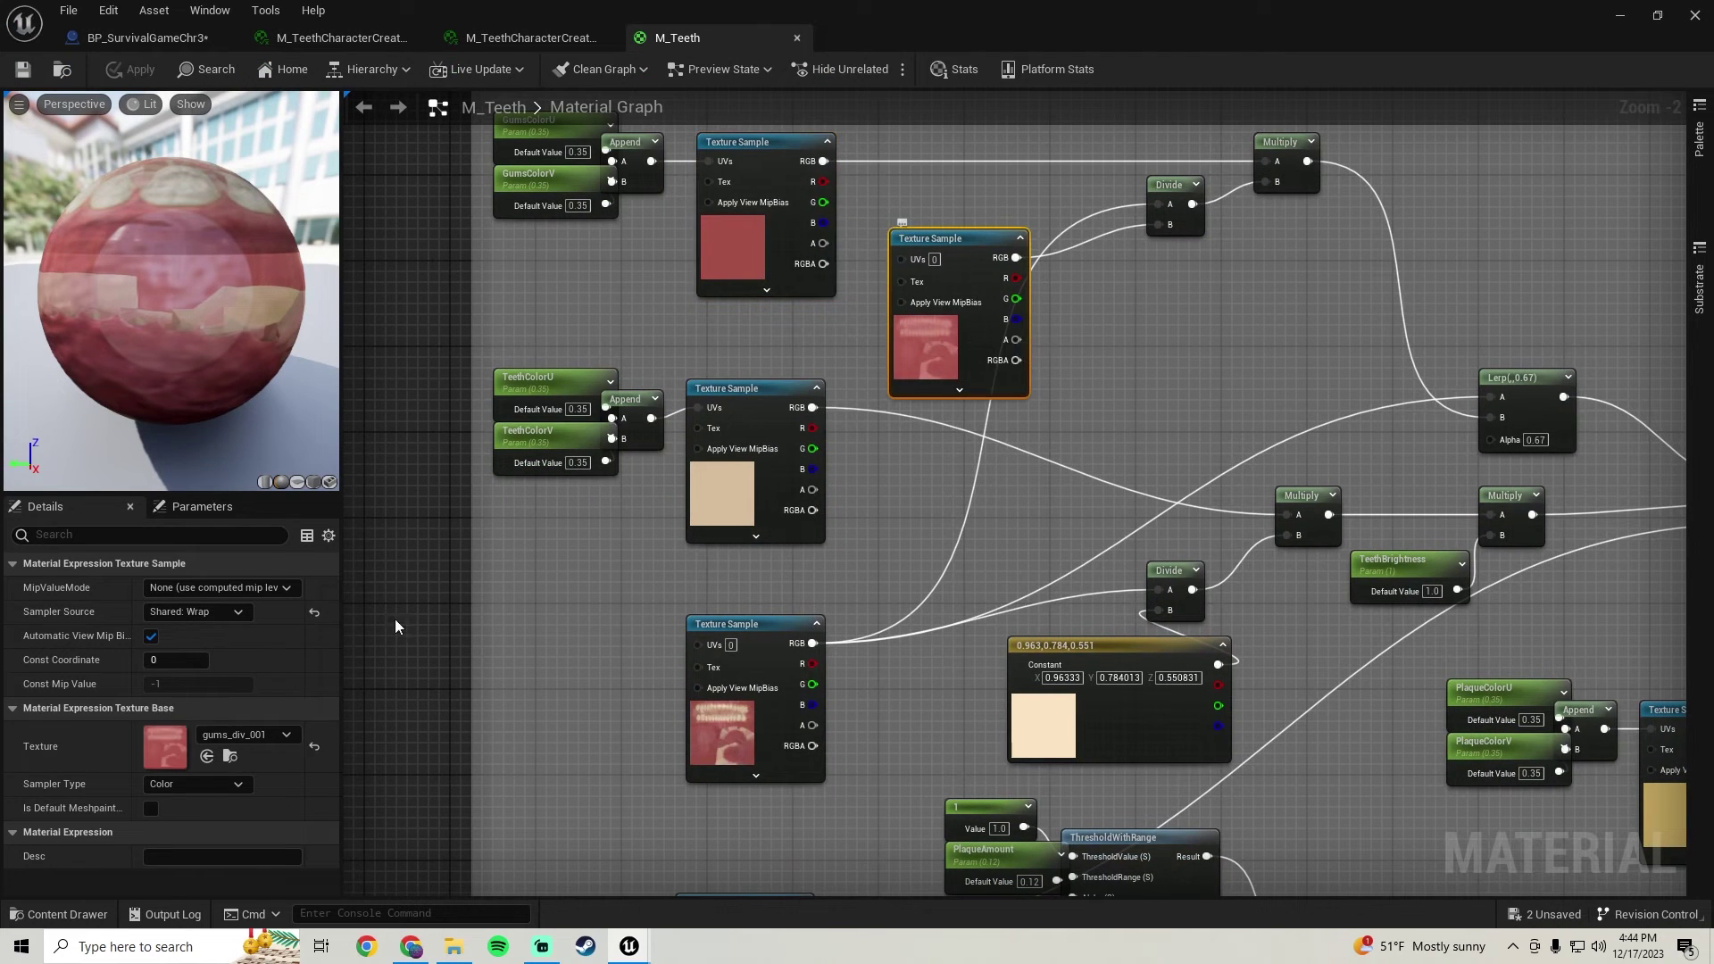
pyautogui.doubleClick(175, 736)
pyautogui.click(987, 38)
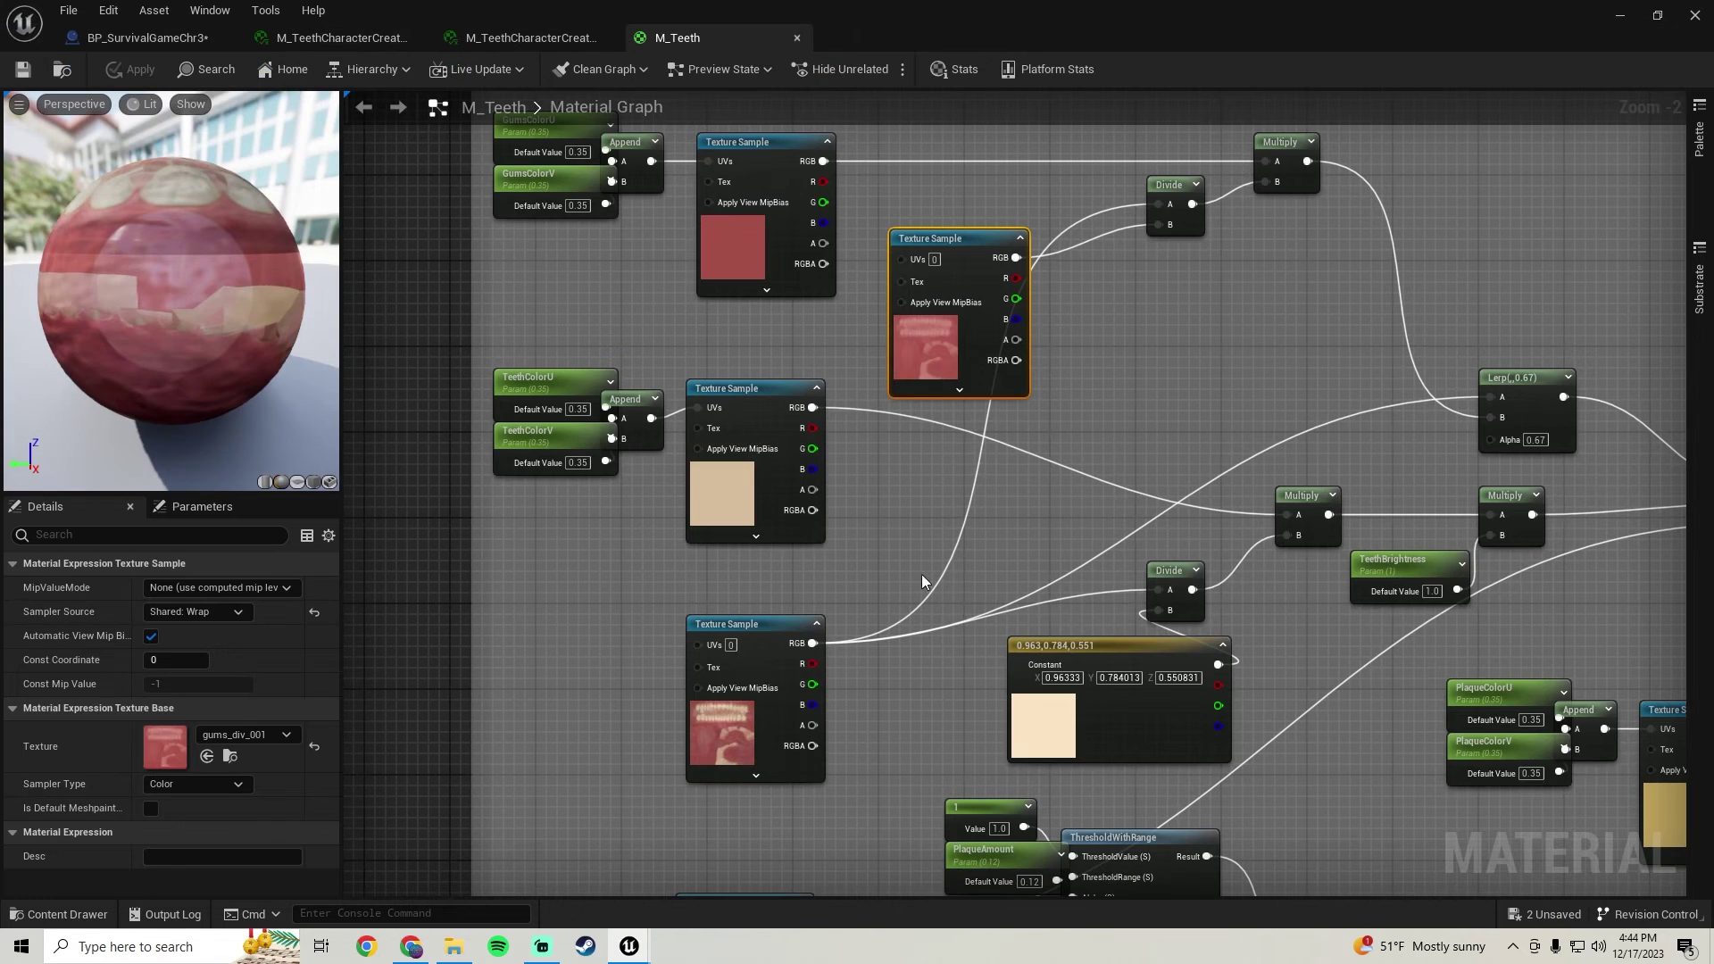
pyautogui.doubleClick(162, 748)
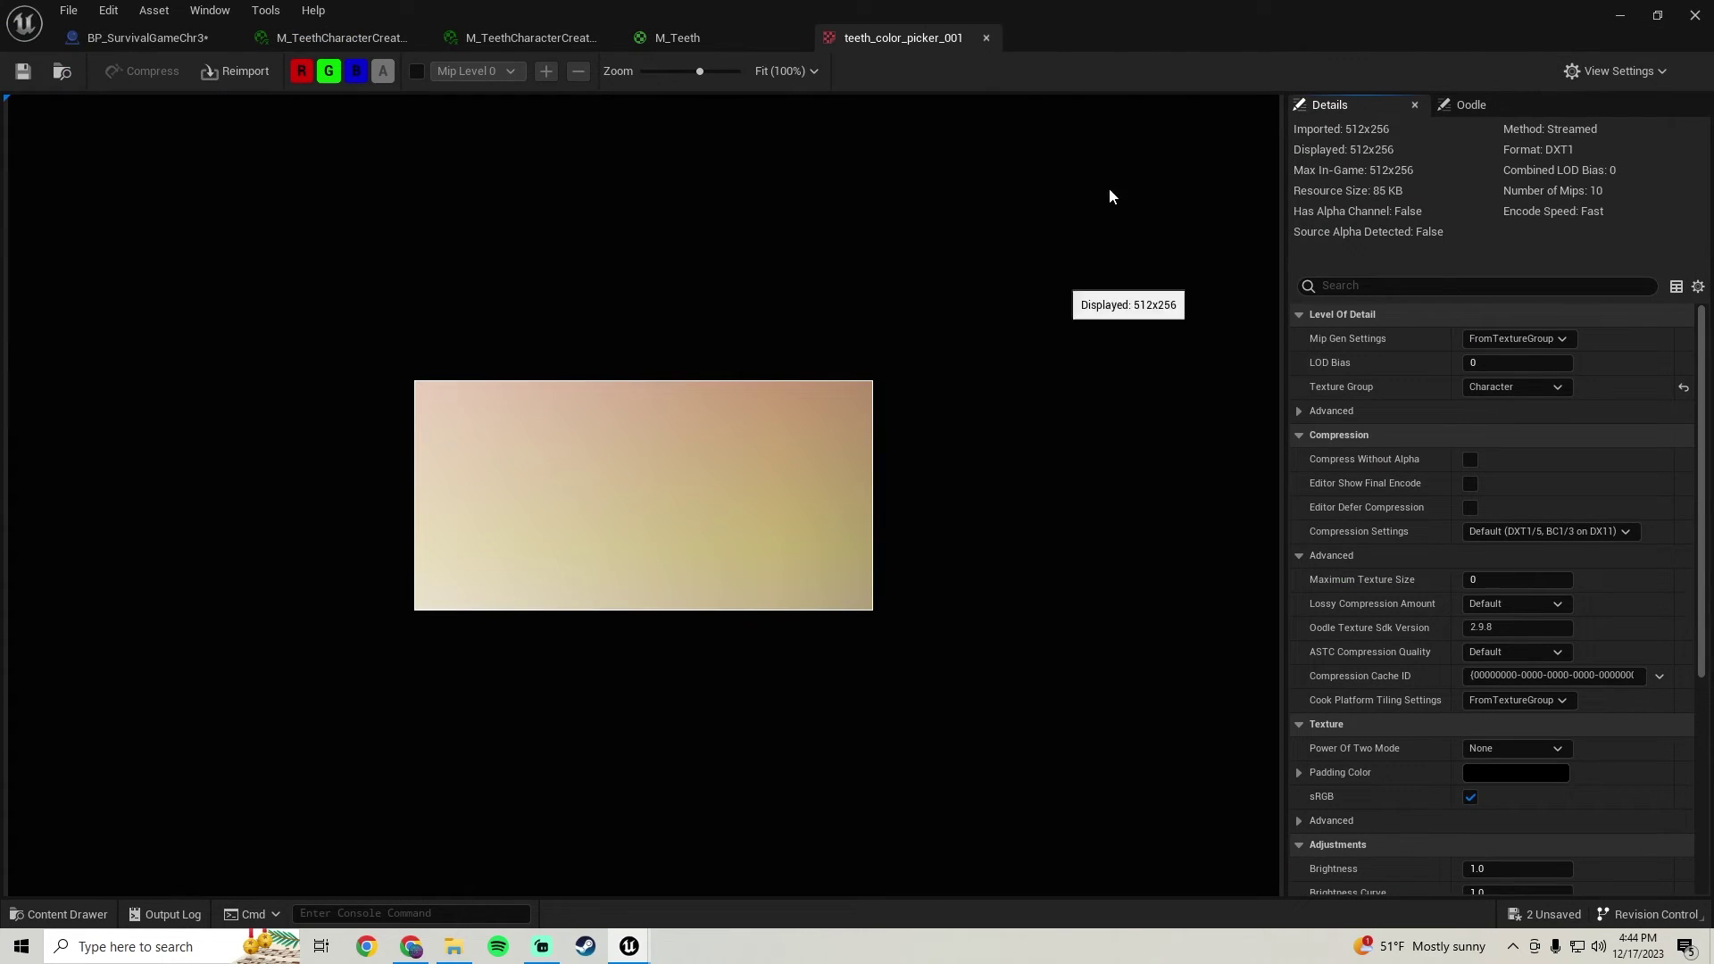
pyautogui.click(987, 39)
pyautogui.moveTo(864, 520); pyautogui.dragTo(917, 155, button='right')
pyautogui.click(758, 362)
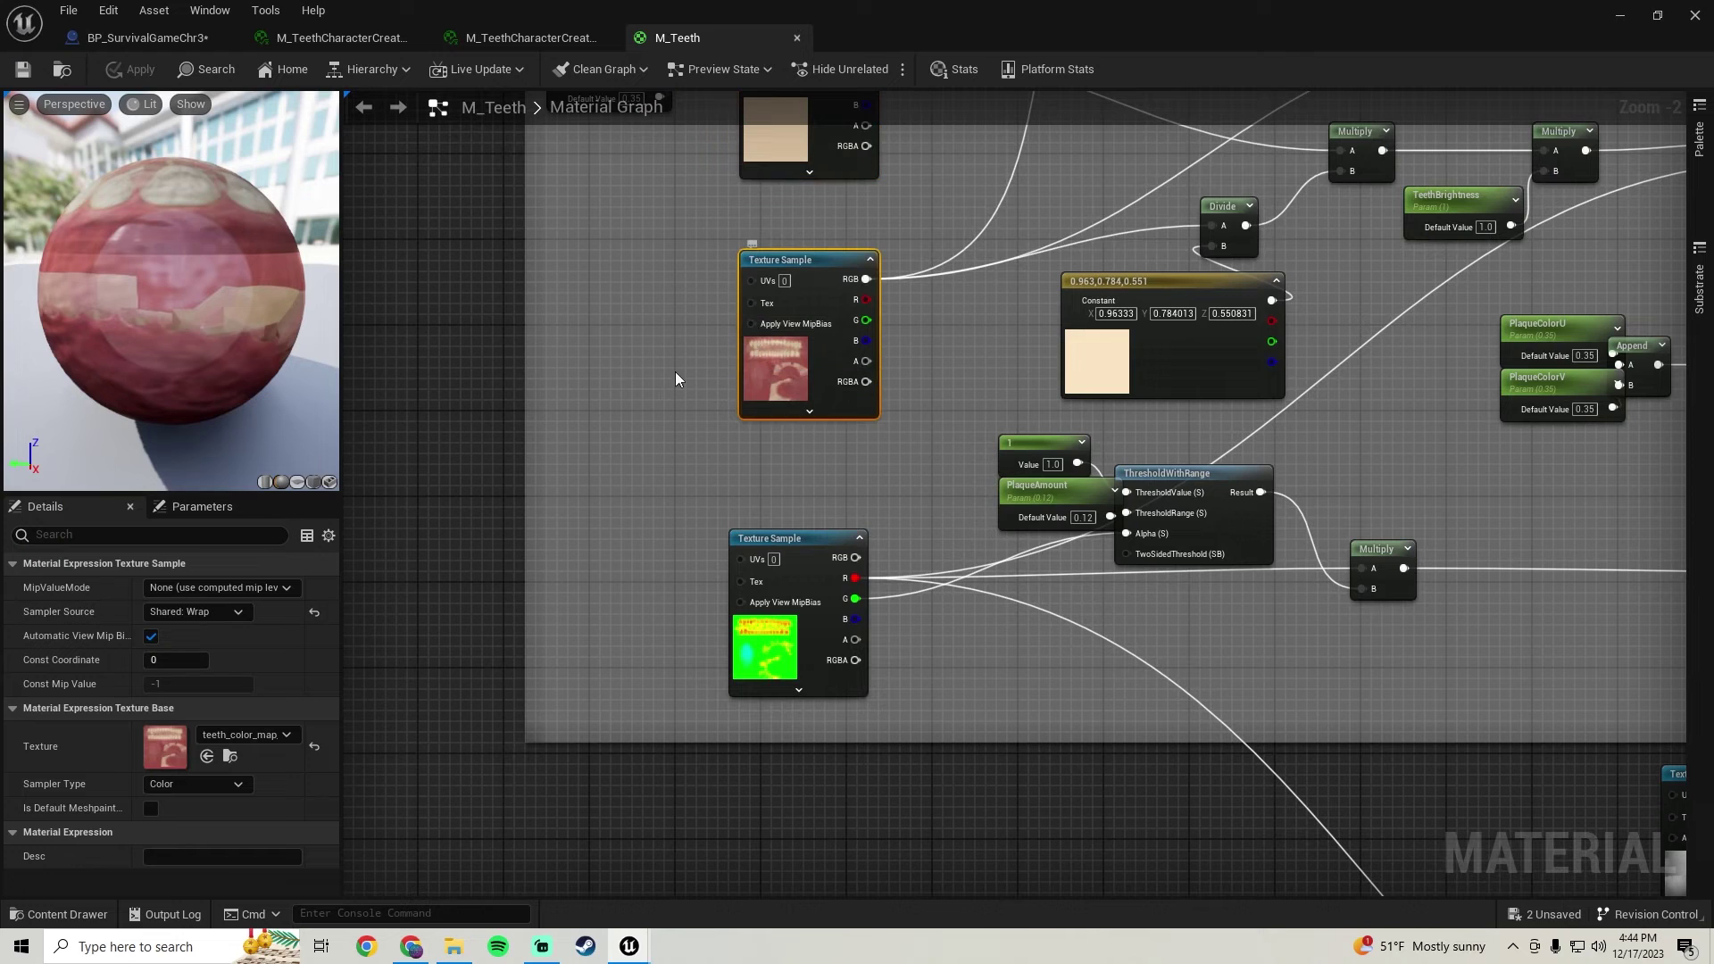
pyautogui.doubleClick(155, 750)
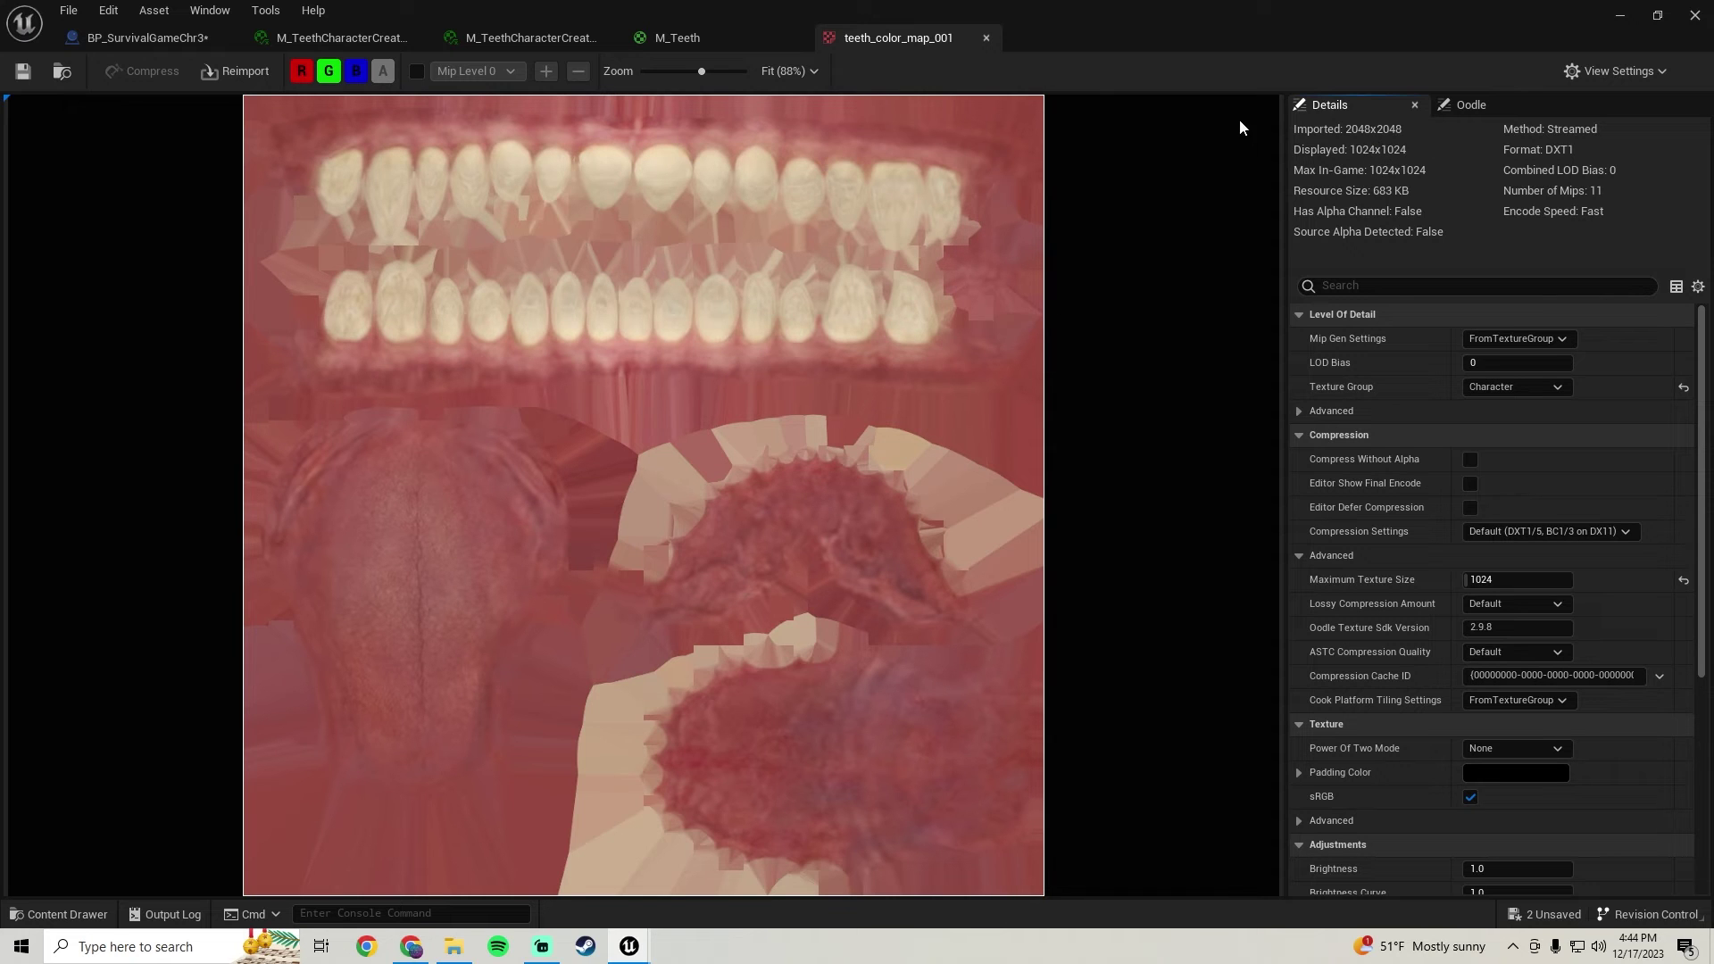
pyautogui.click(986, 37)
pyautogui.moveTo(886, 437); pyautogui.dragTo(915, 276, button='right')
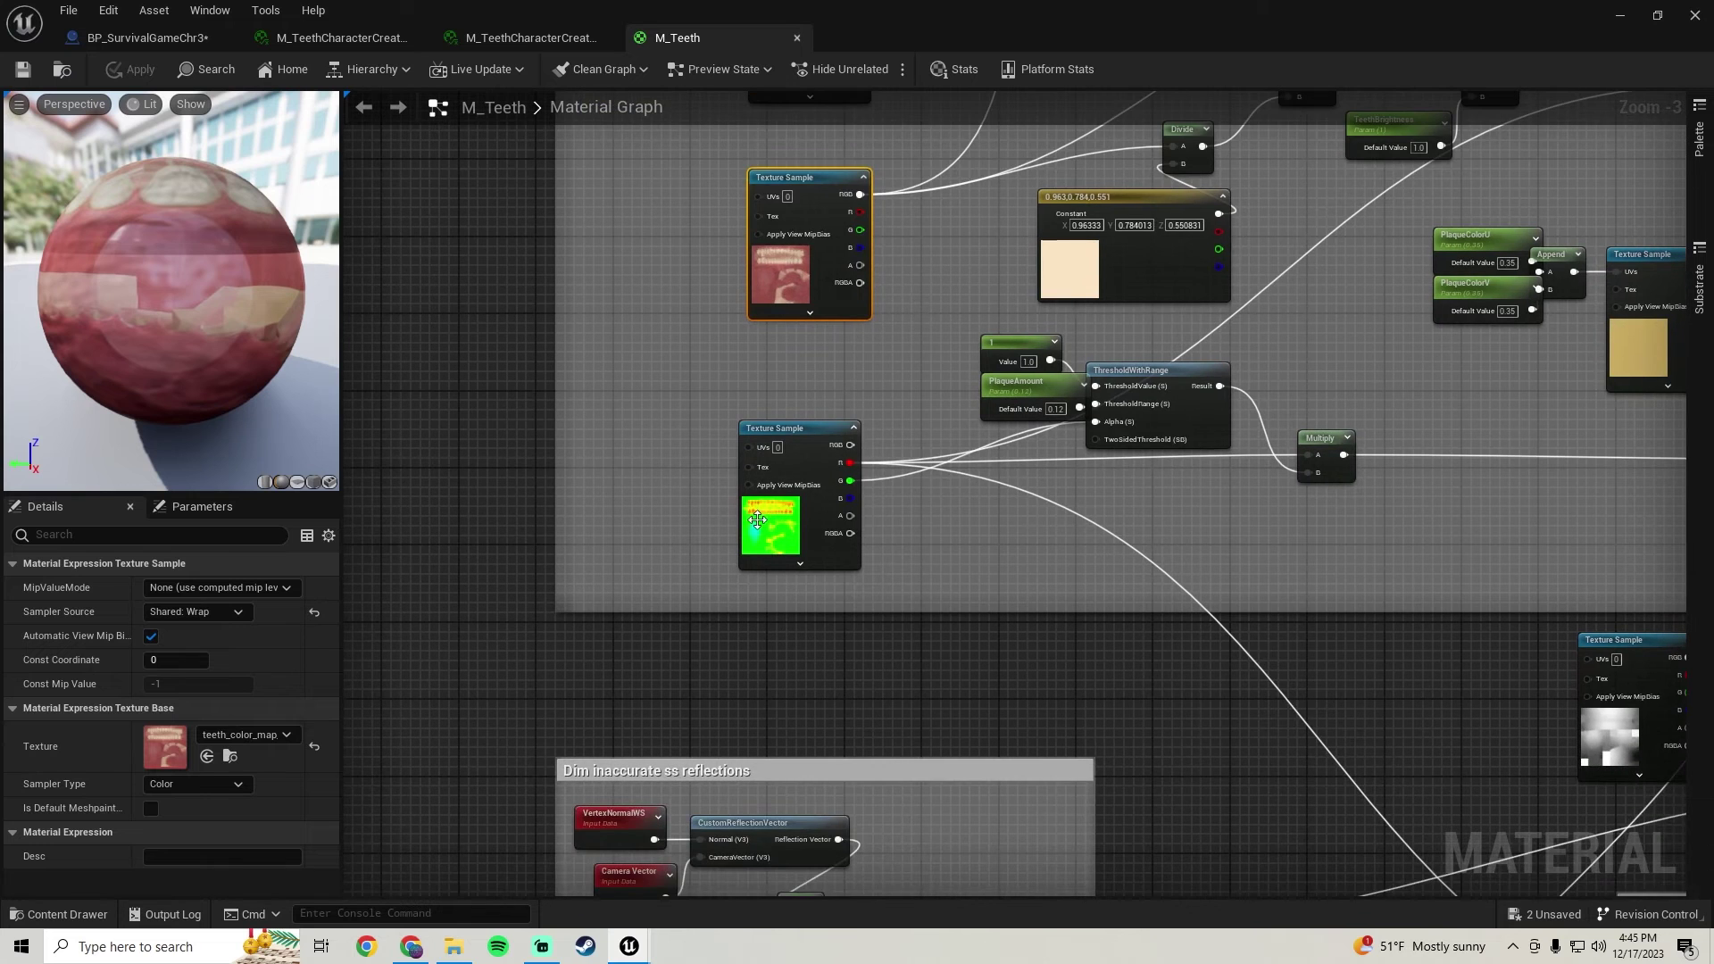
pyautogui.click(768, 529)
pyautogui.doubleClick(166, 748)
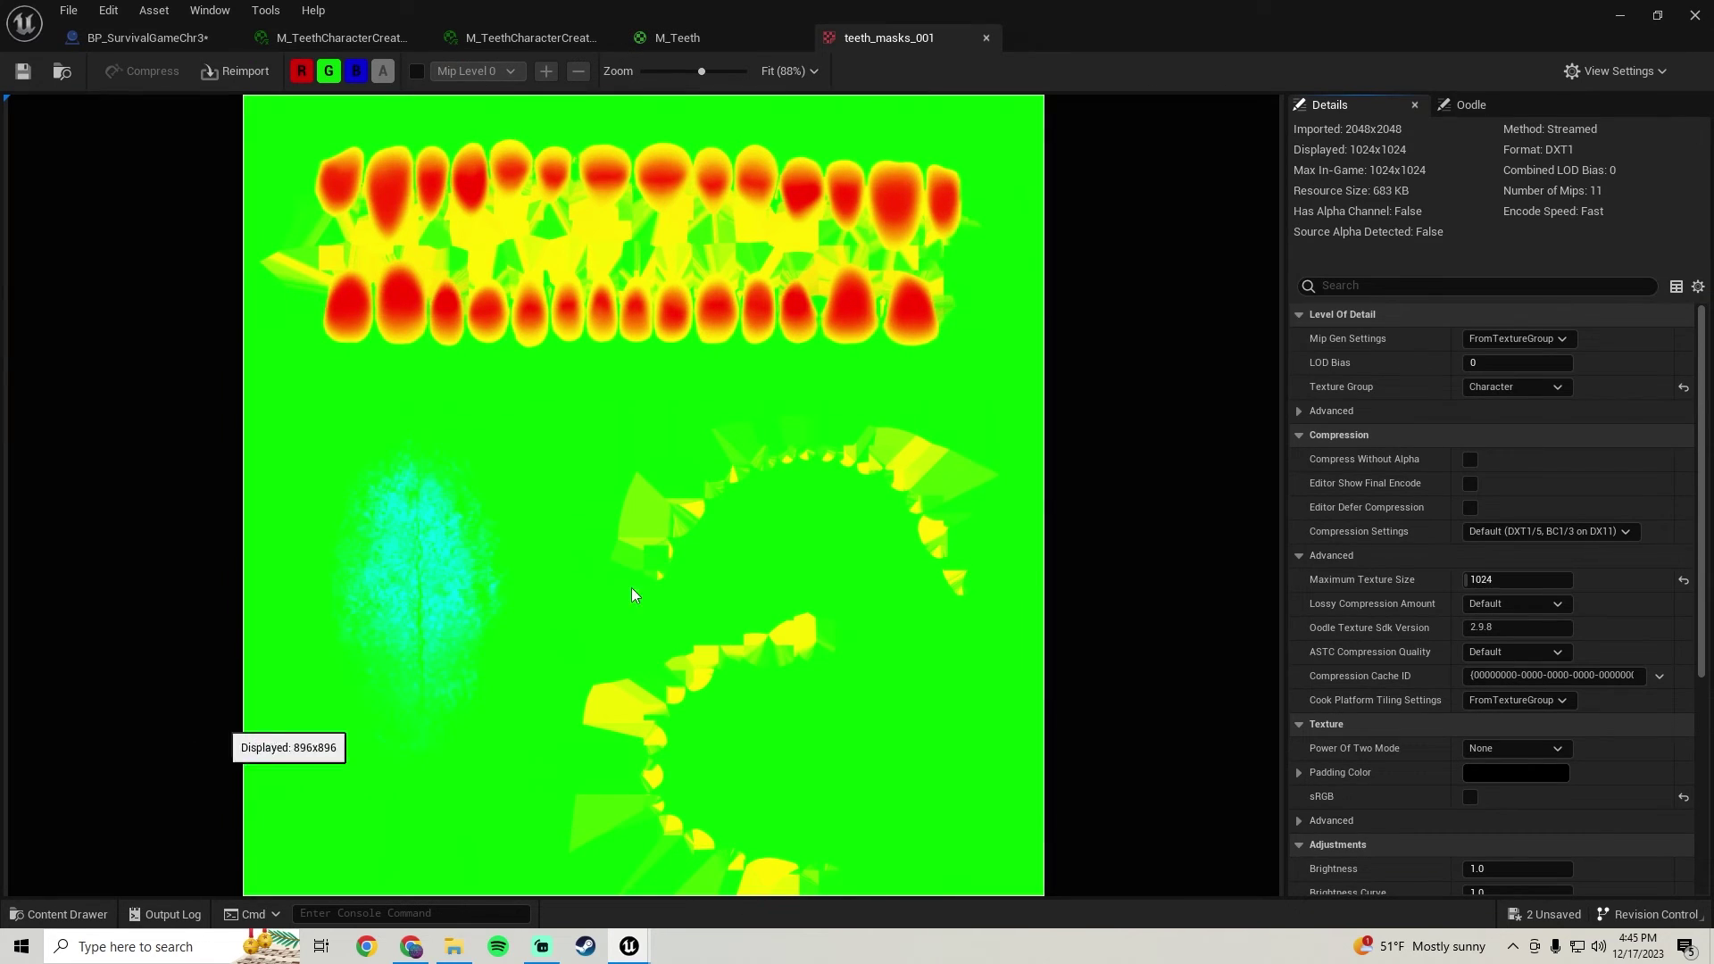
pyautogui.click(985, 38)
pyautogui.scroll(-2, 844, 371)
pyautogui.moveTo(848, 342); pyautogui.dragTo(609, 487, button='right')
pyautogui.scroll(3, 951, 557)
pyautogui.click(1123, 430)
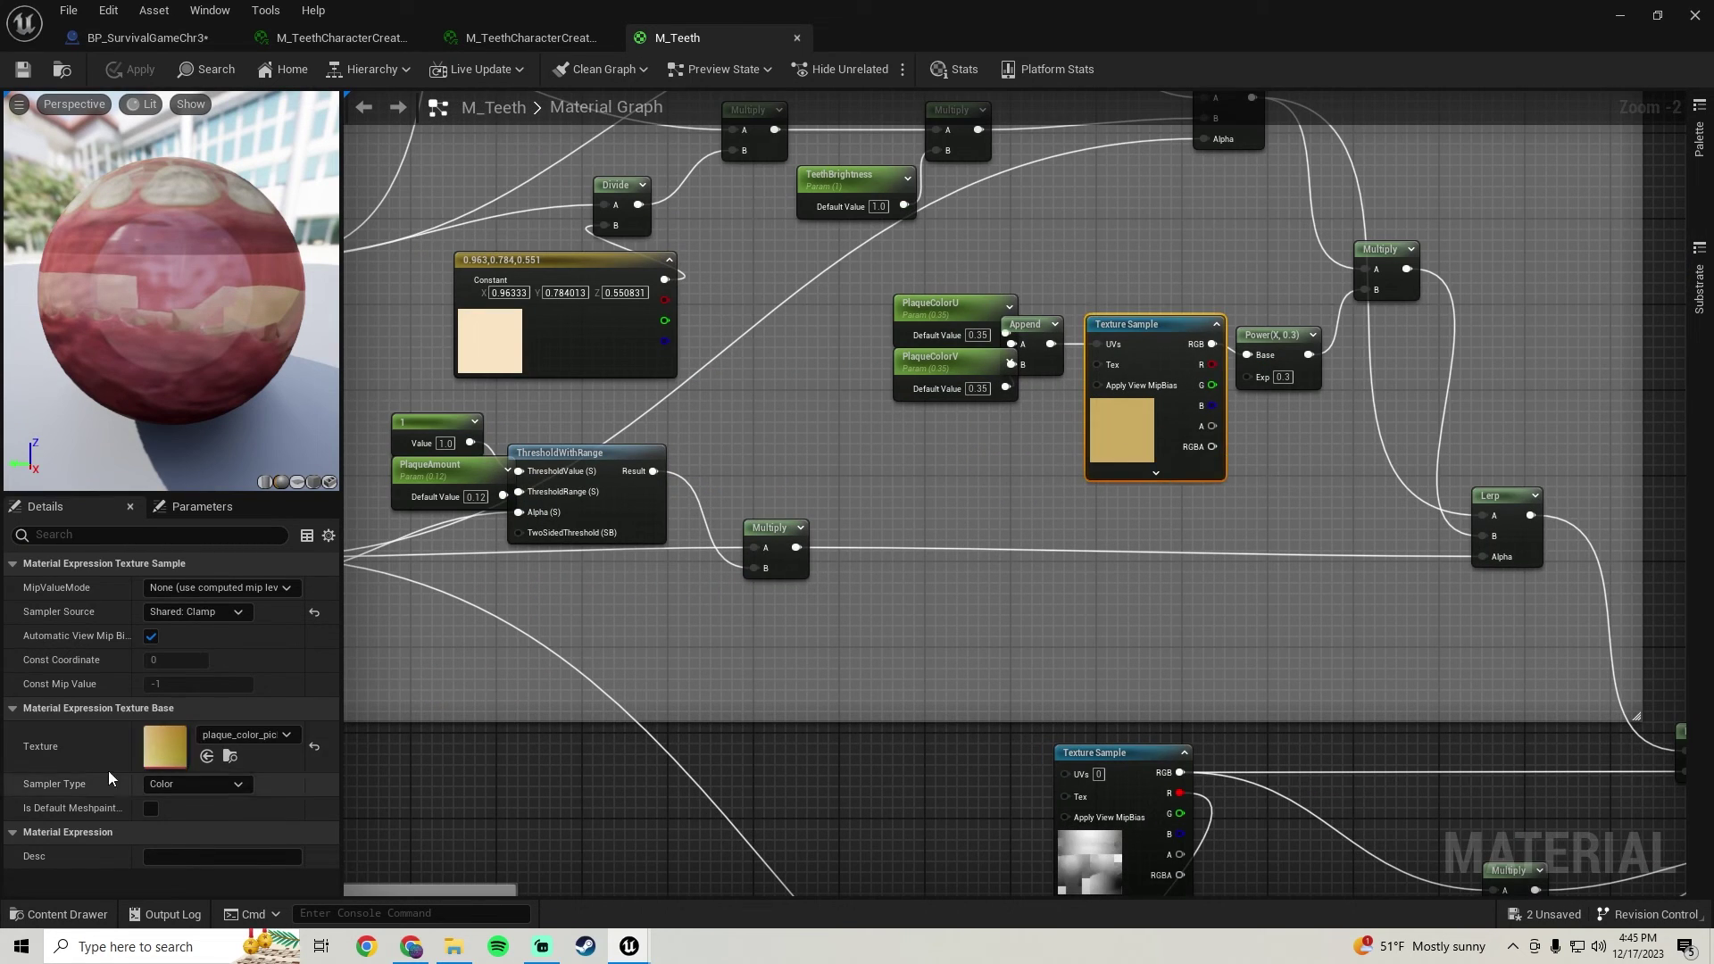
pyautogui.doubleClick(164, 747)
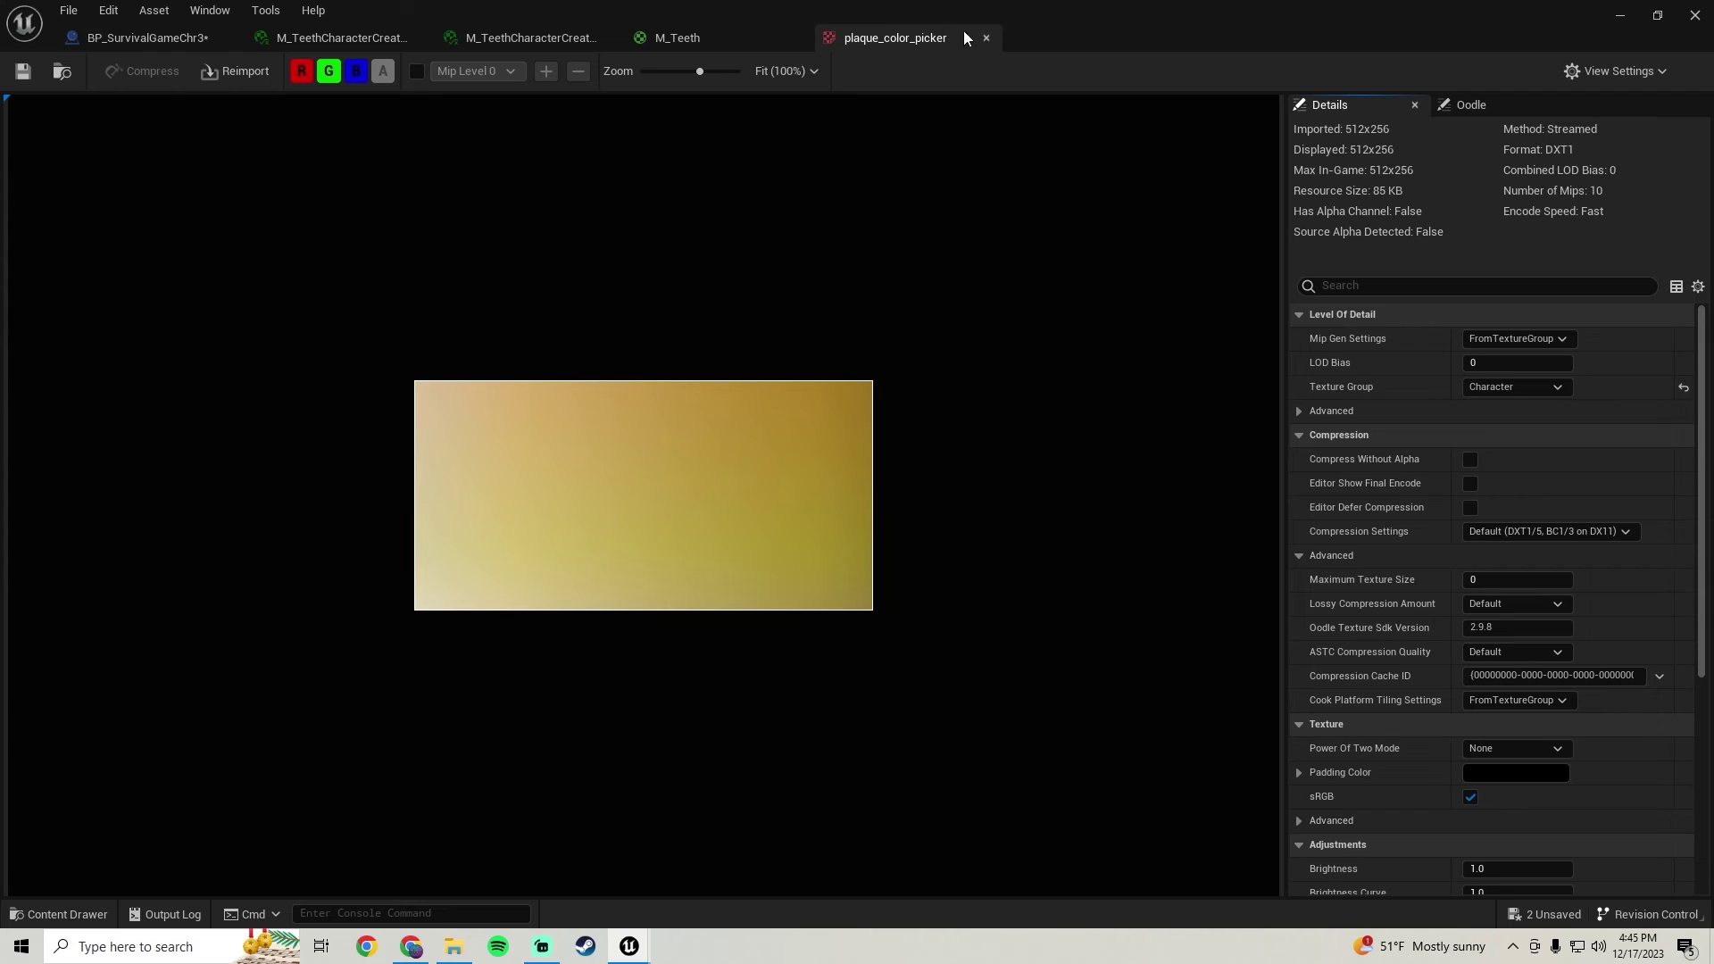
pyautogui.click(985, 38)
pyautogui.scroll(3, 1146, 293)
pyautogui.moveTo(1146, 293); pyautogui.dragTo(916, 310, button='right')
pyautogui.click(1076, 473)
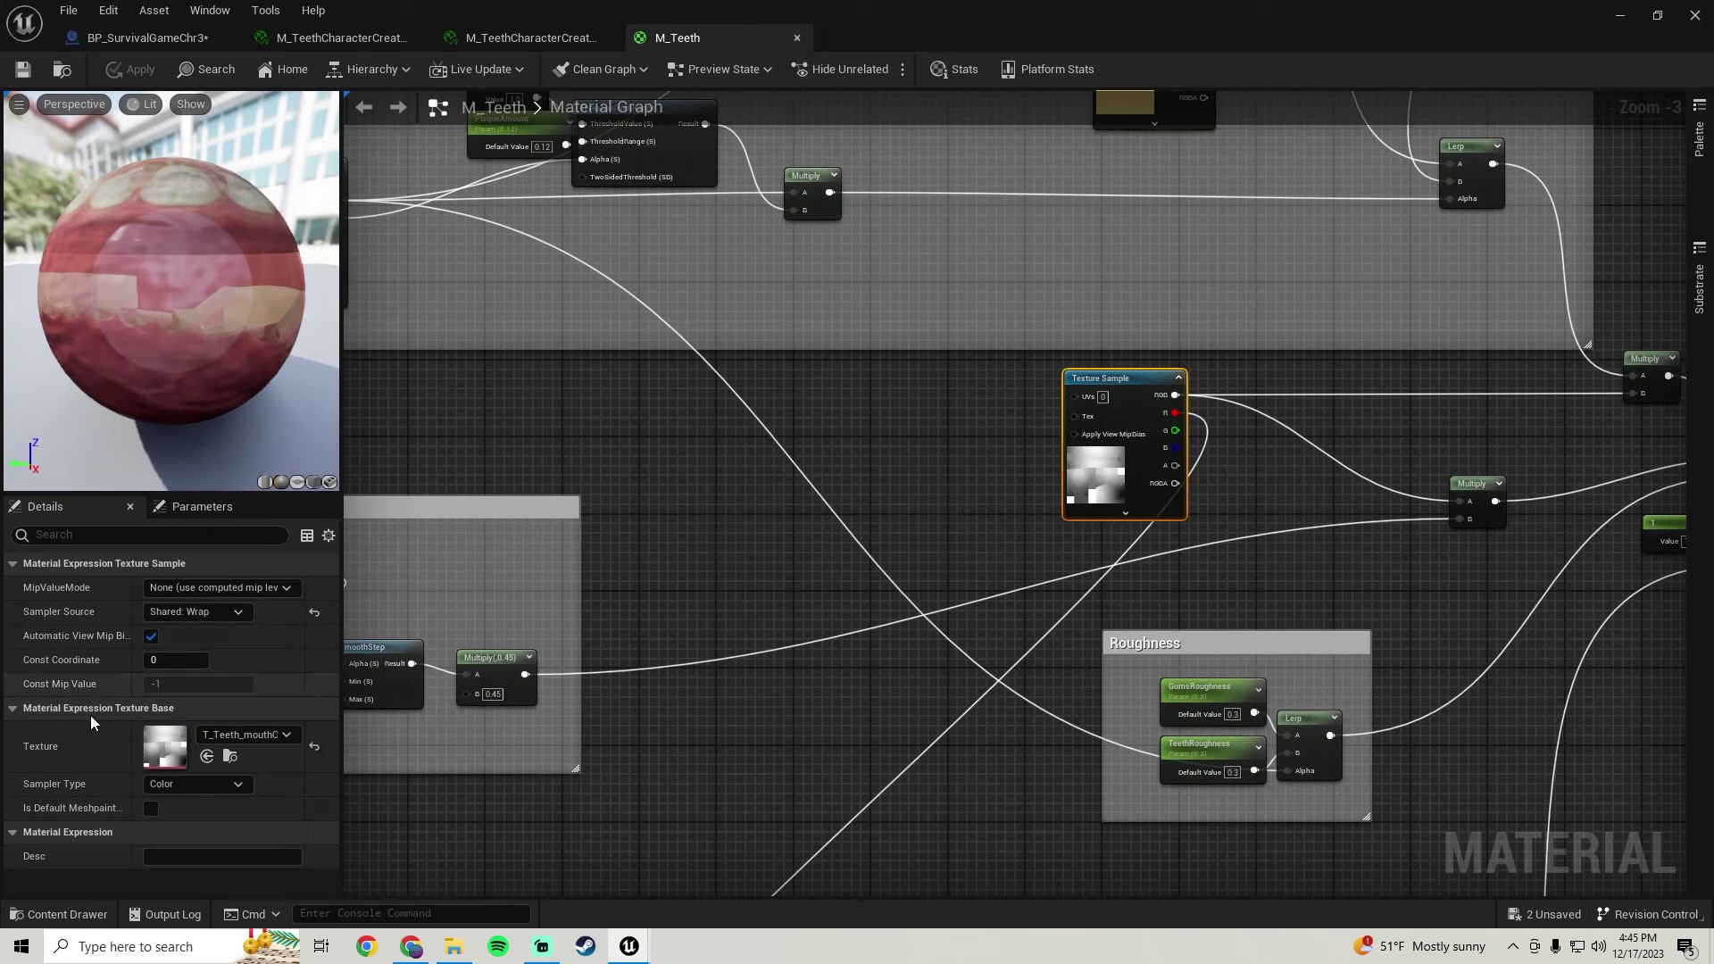
pyautogui.doubleClick(157, 746)
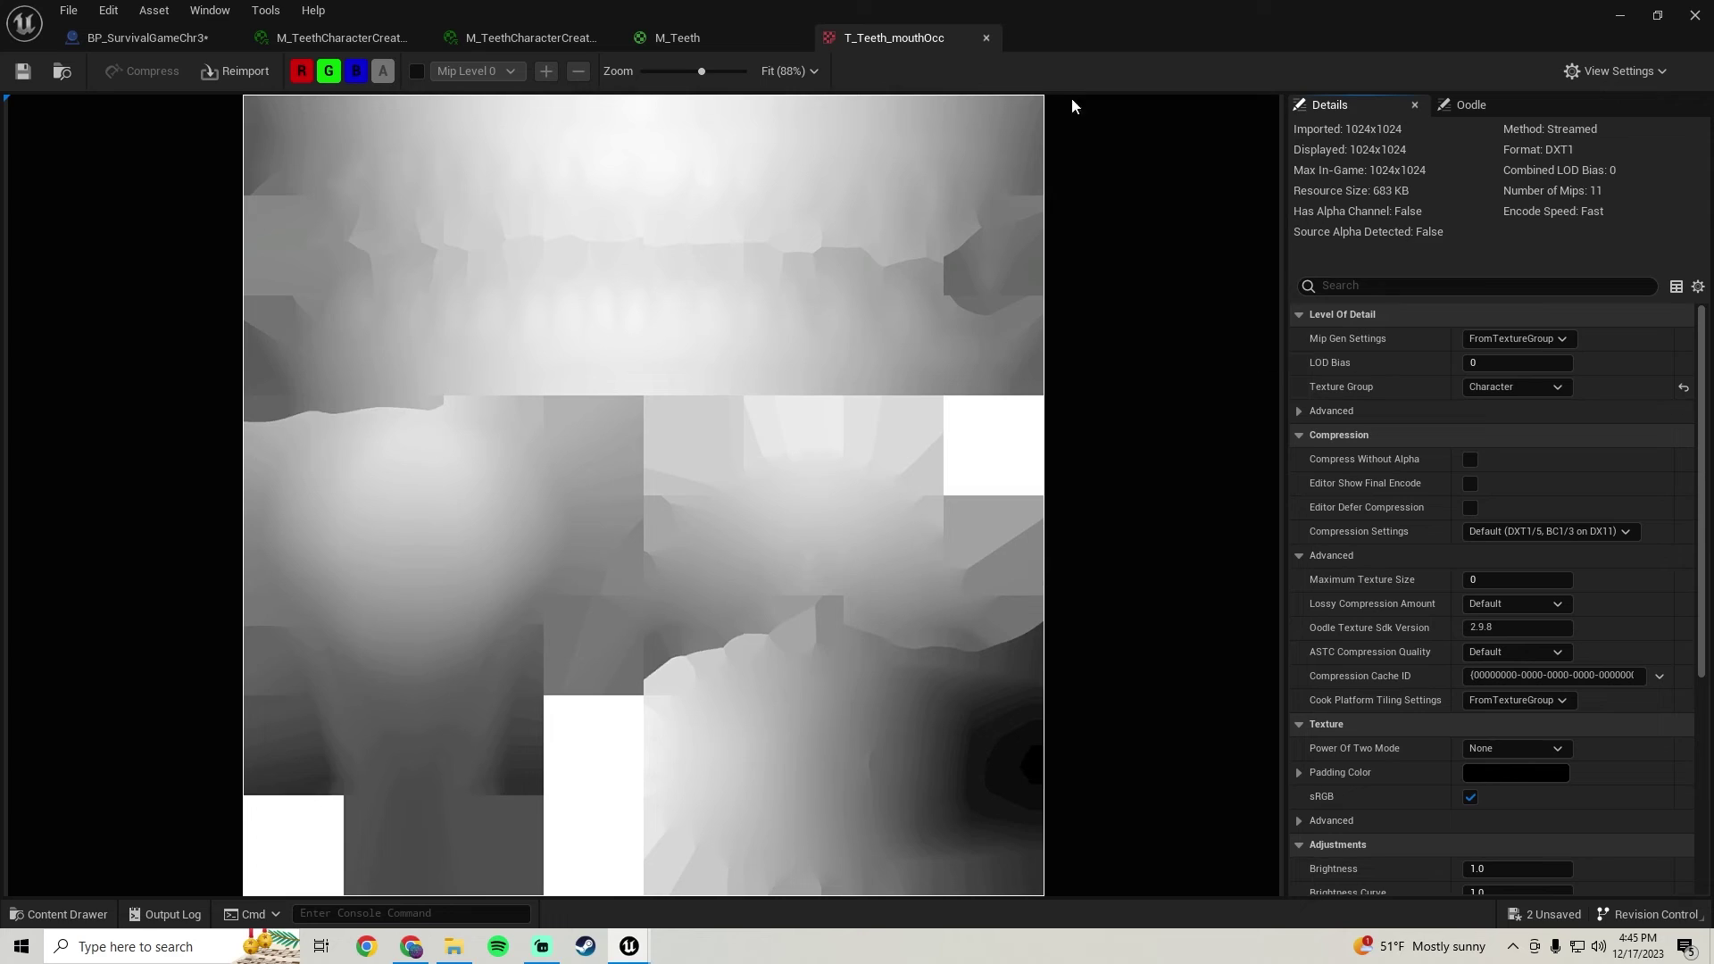
pyautogui.click(987, 39)
pyautogui.scroll(-1, 658, 494)
pyautogui.moveTo(429, 416); pyautogui.dragTo(149, 272, button='right')
pyautogui.moveTo(37, 857); pyautogui.dragTo(686, 515, button='right')
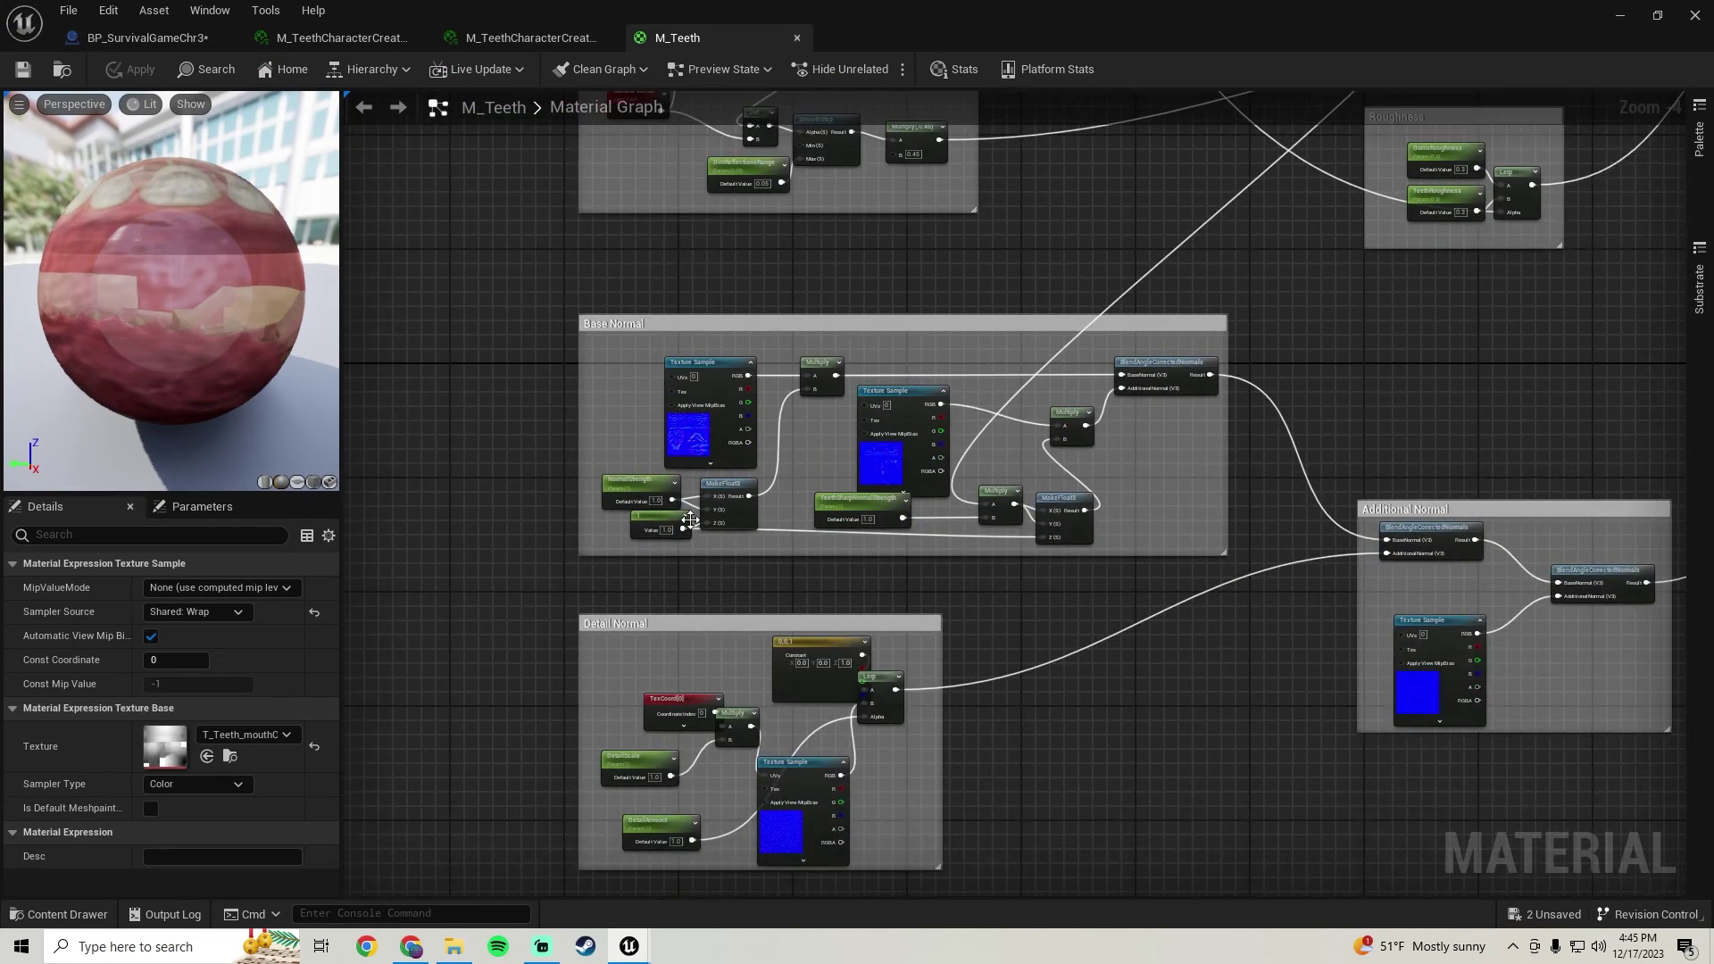
pyautogui.scroll(2, 687, 515)
pyautogui.click(692, 391)
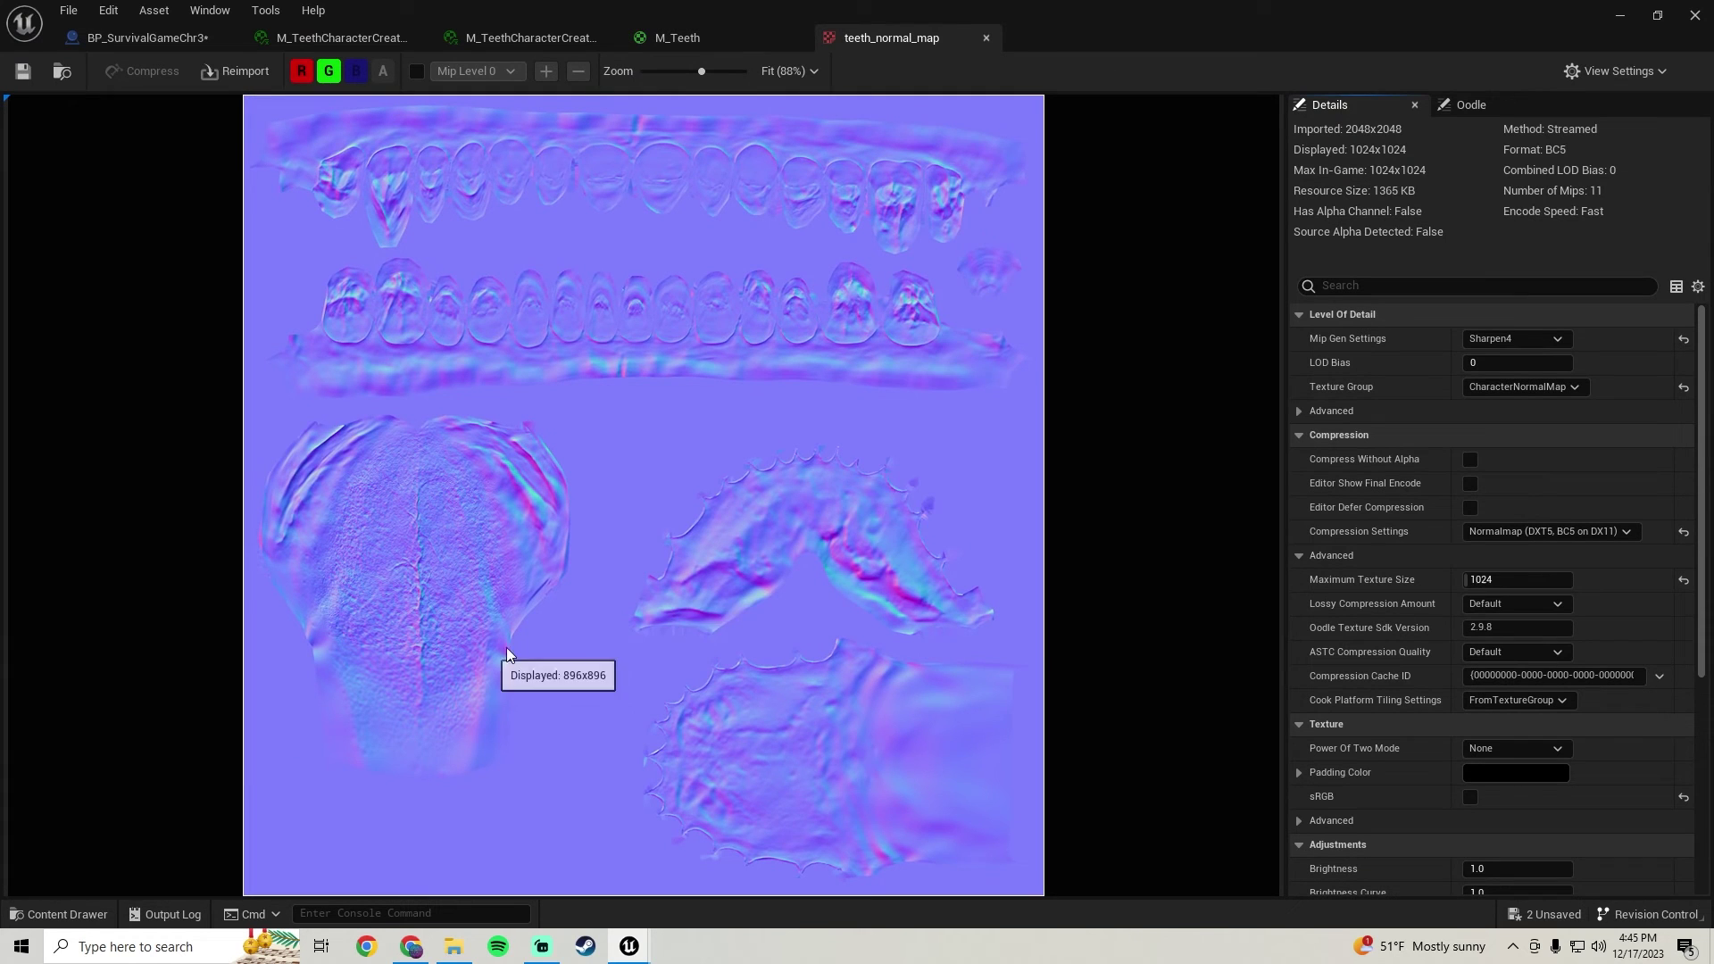
pyautogui.doubleClick(165, 746)
pyautogui.click(986, 37)
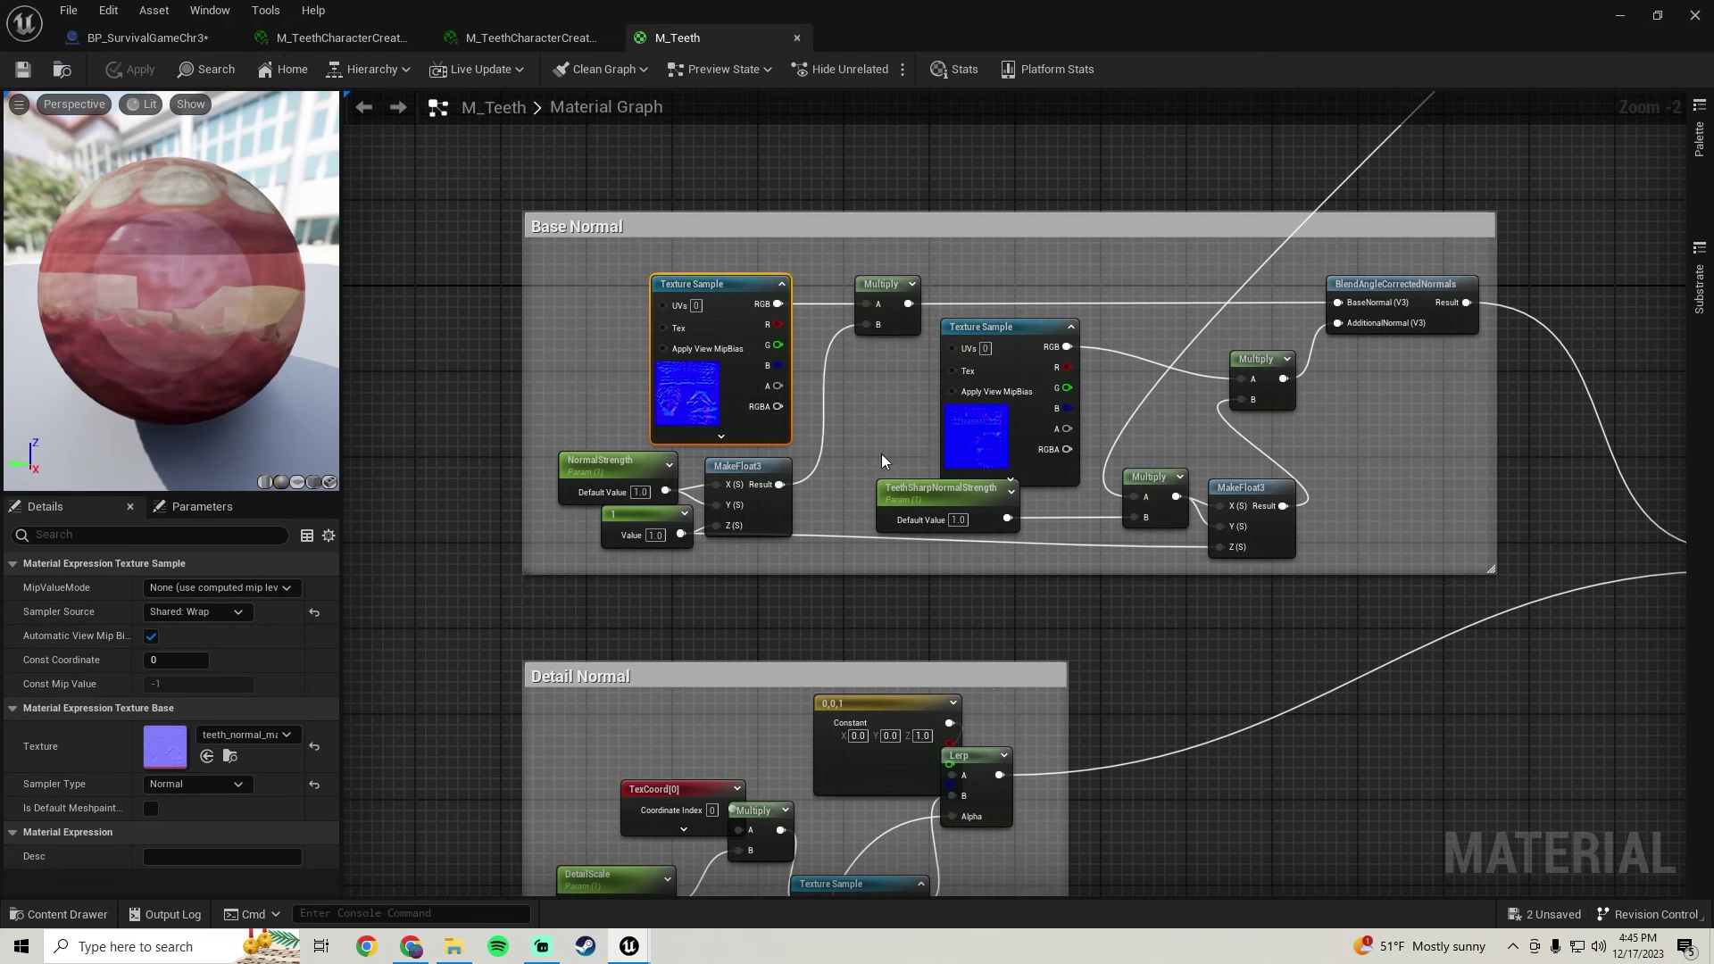
pyautogui.click(970, 425)
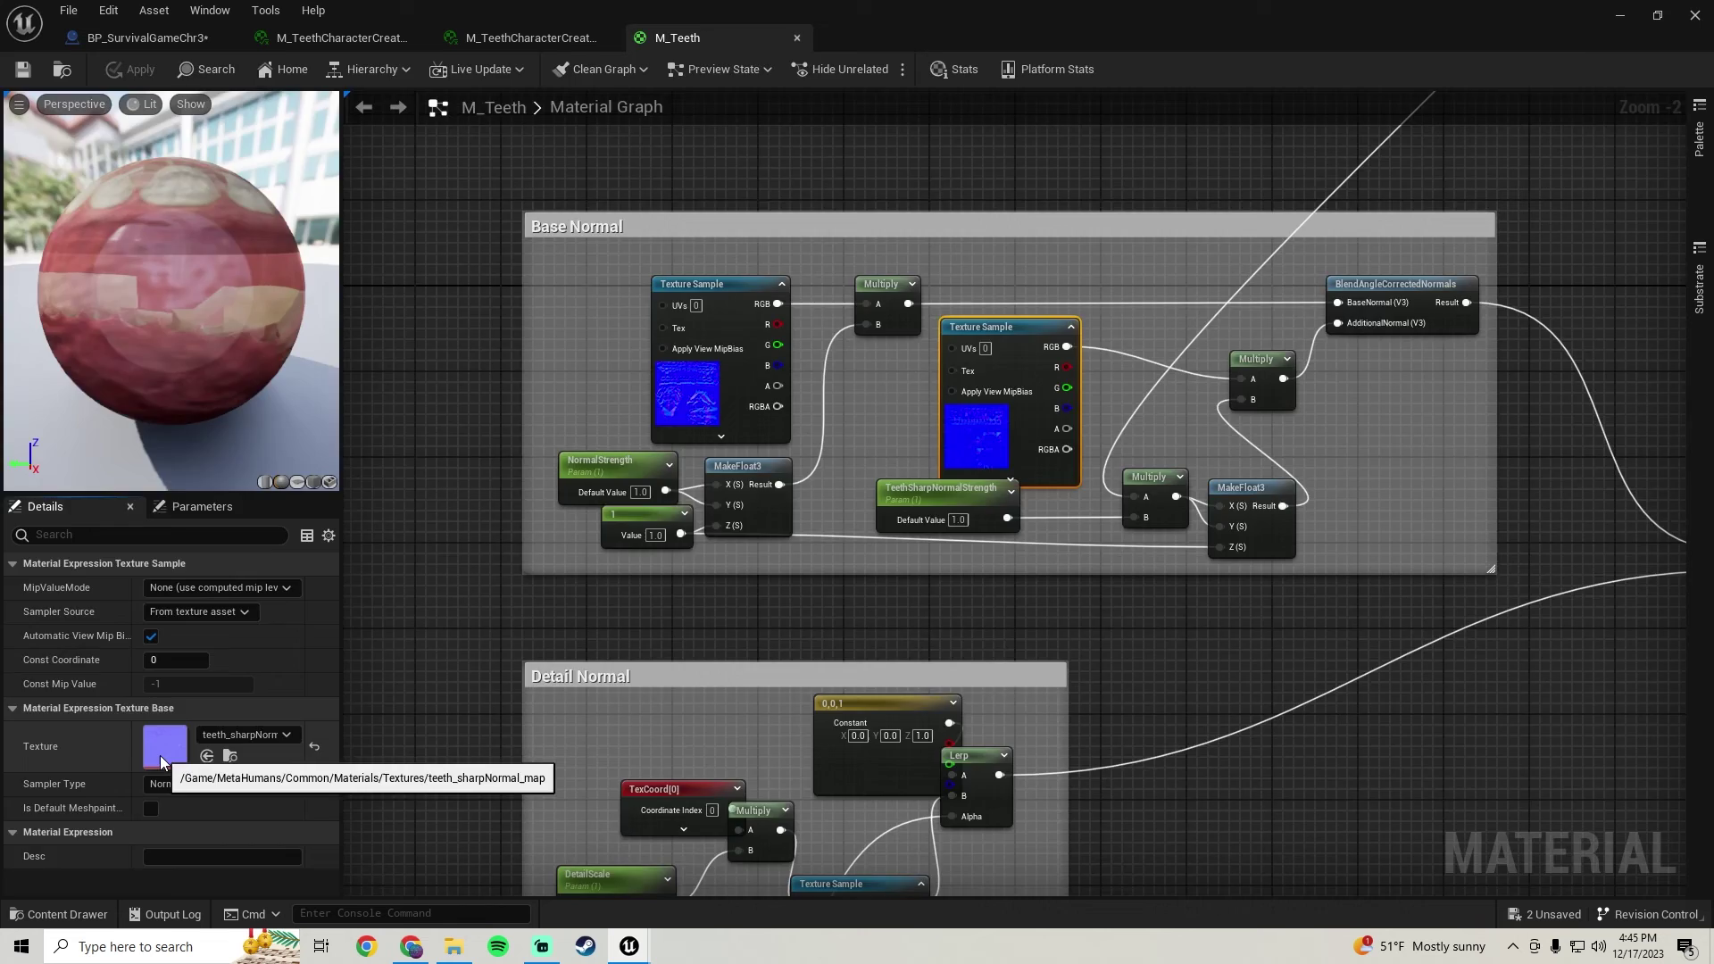
pyautogui.doubleClick(165, 746)
pyautogui.click(986, 38)
pyautogui.moveTo(1053, 436); pyautogui.dragTo(706, 271, button='right')
pyautogui.scroll(1, 1029, 496)
pyautogui.click(1147, 422)
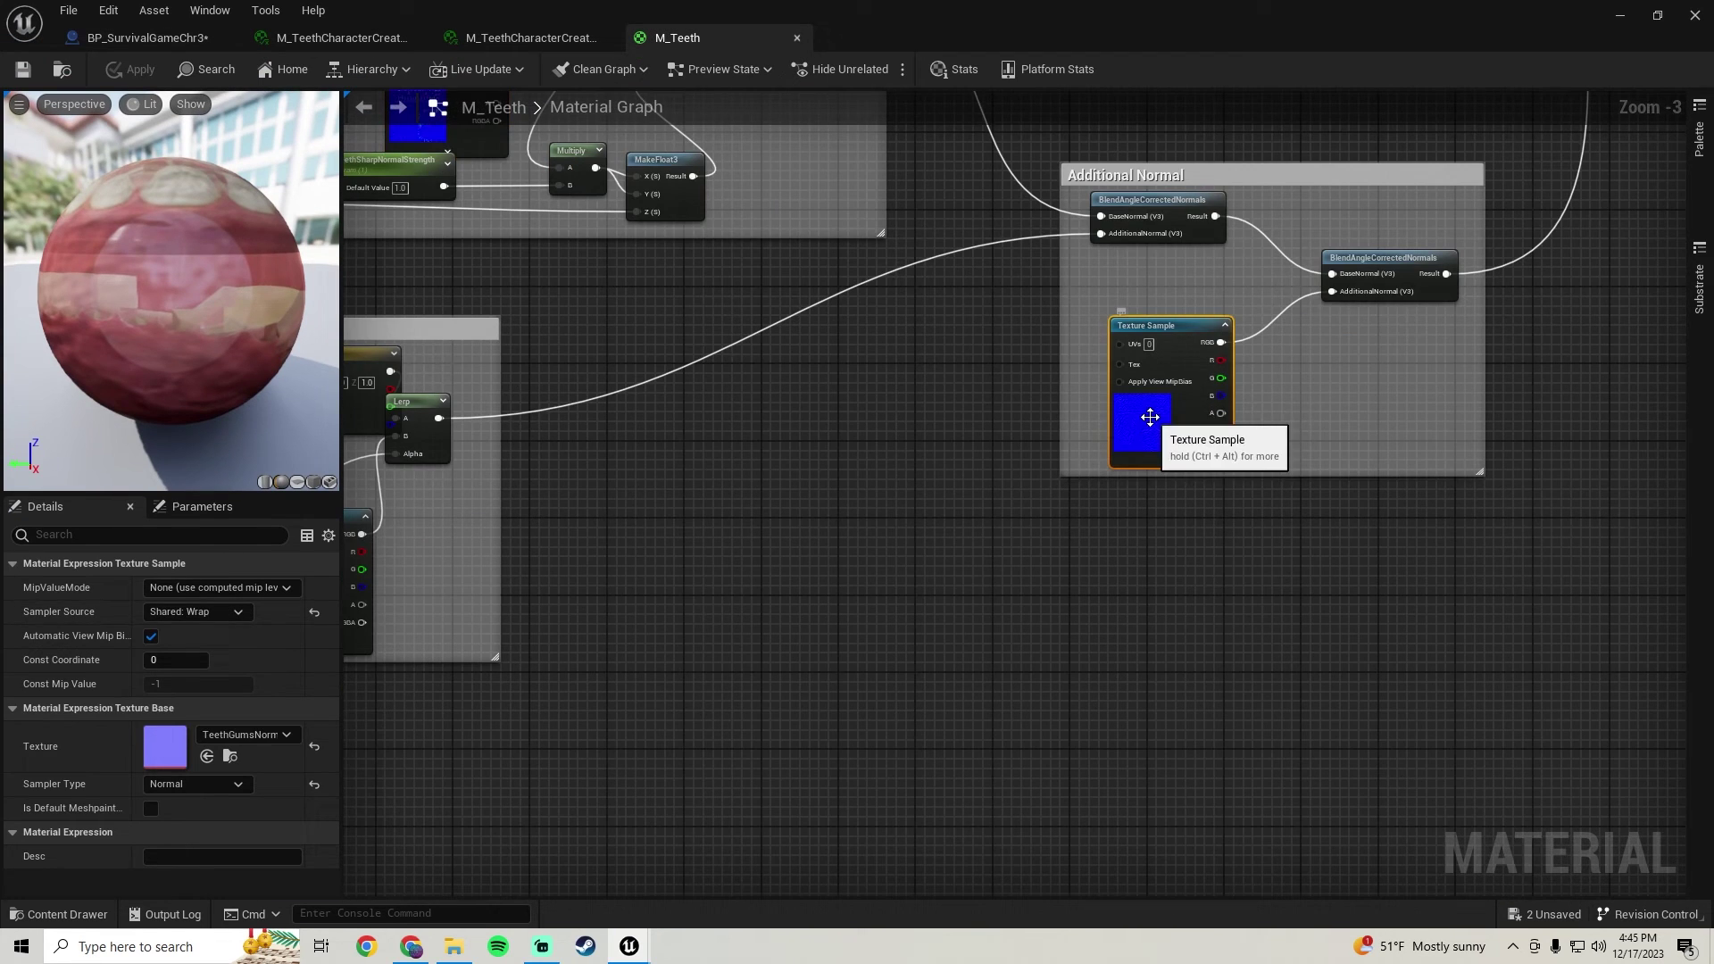
pyautogui.doubleClick(163, 743)
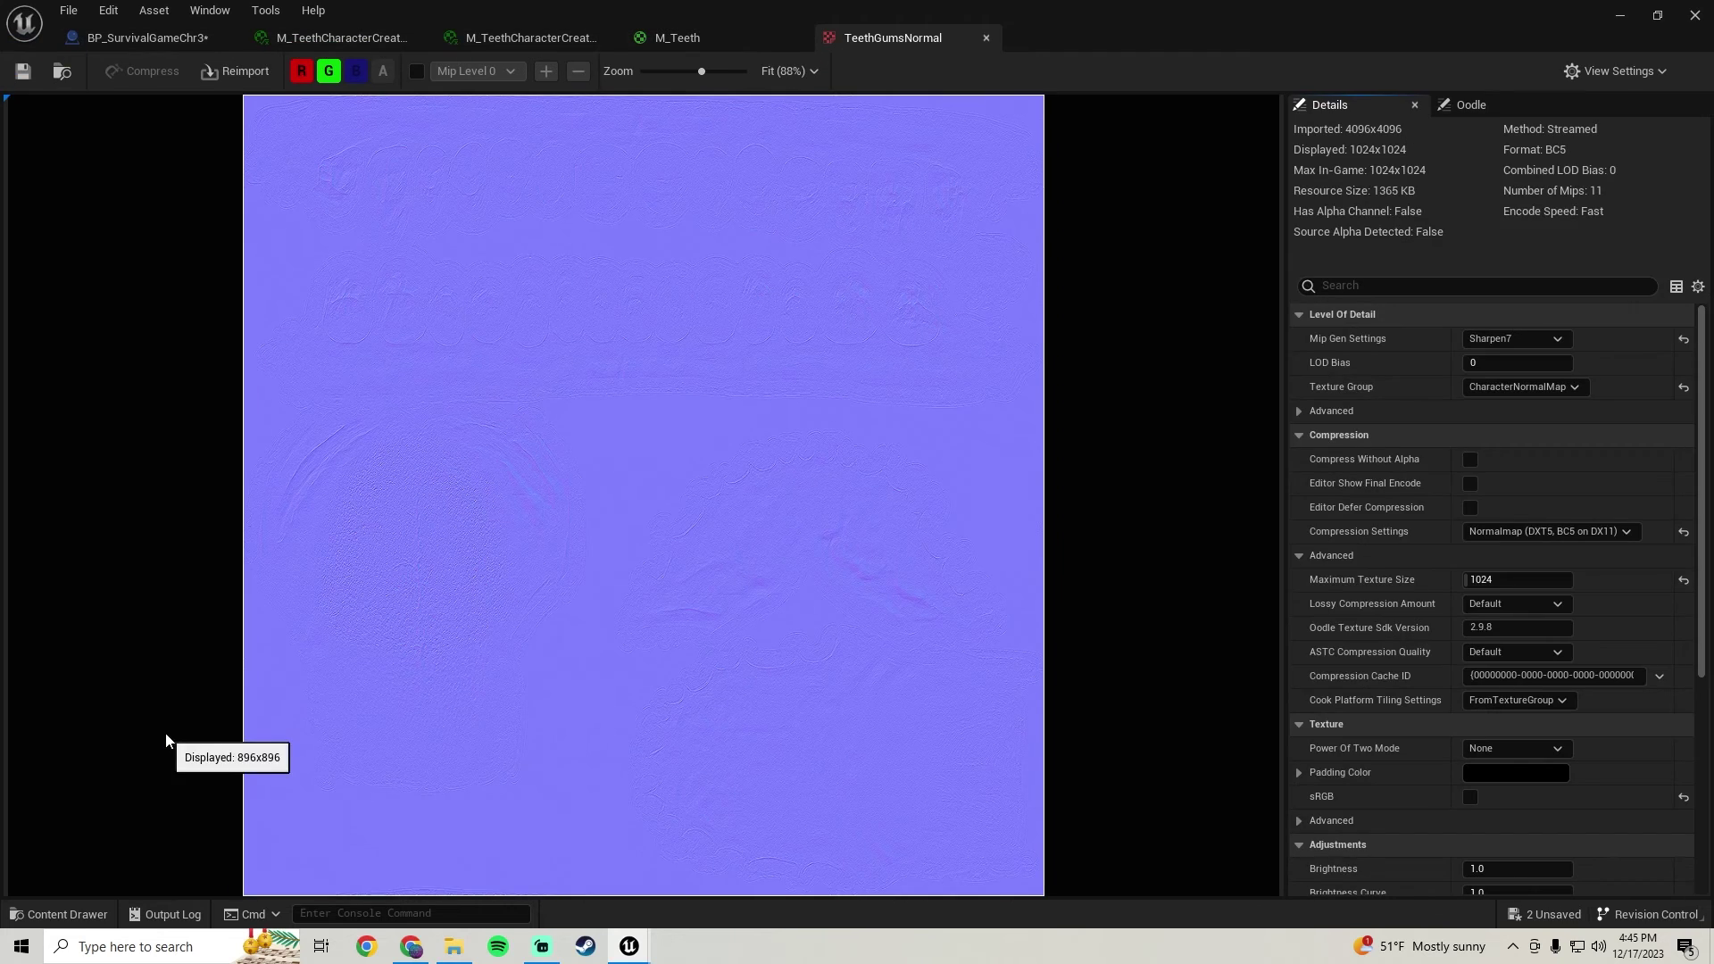
pyautogui.click(985, 38)
pyautogui.moveTo(454, 636); pyautogui.dragTo(923, 506, button='right')
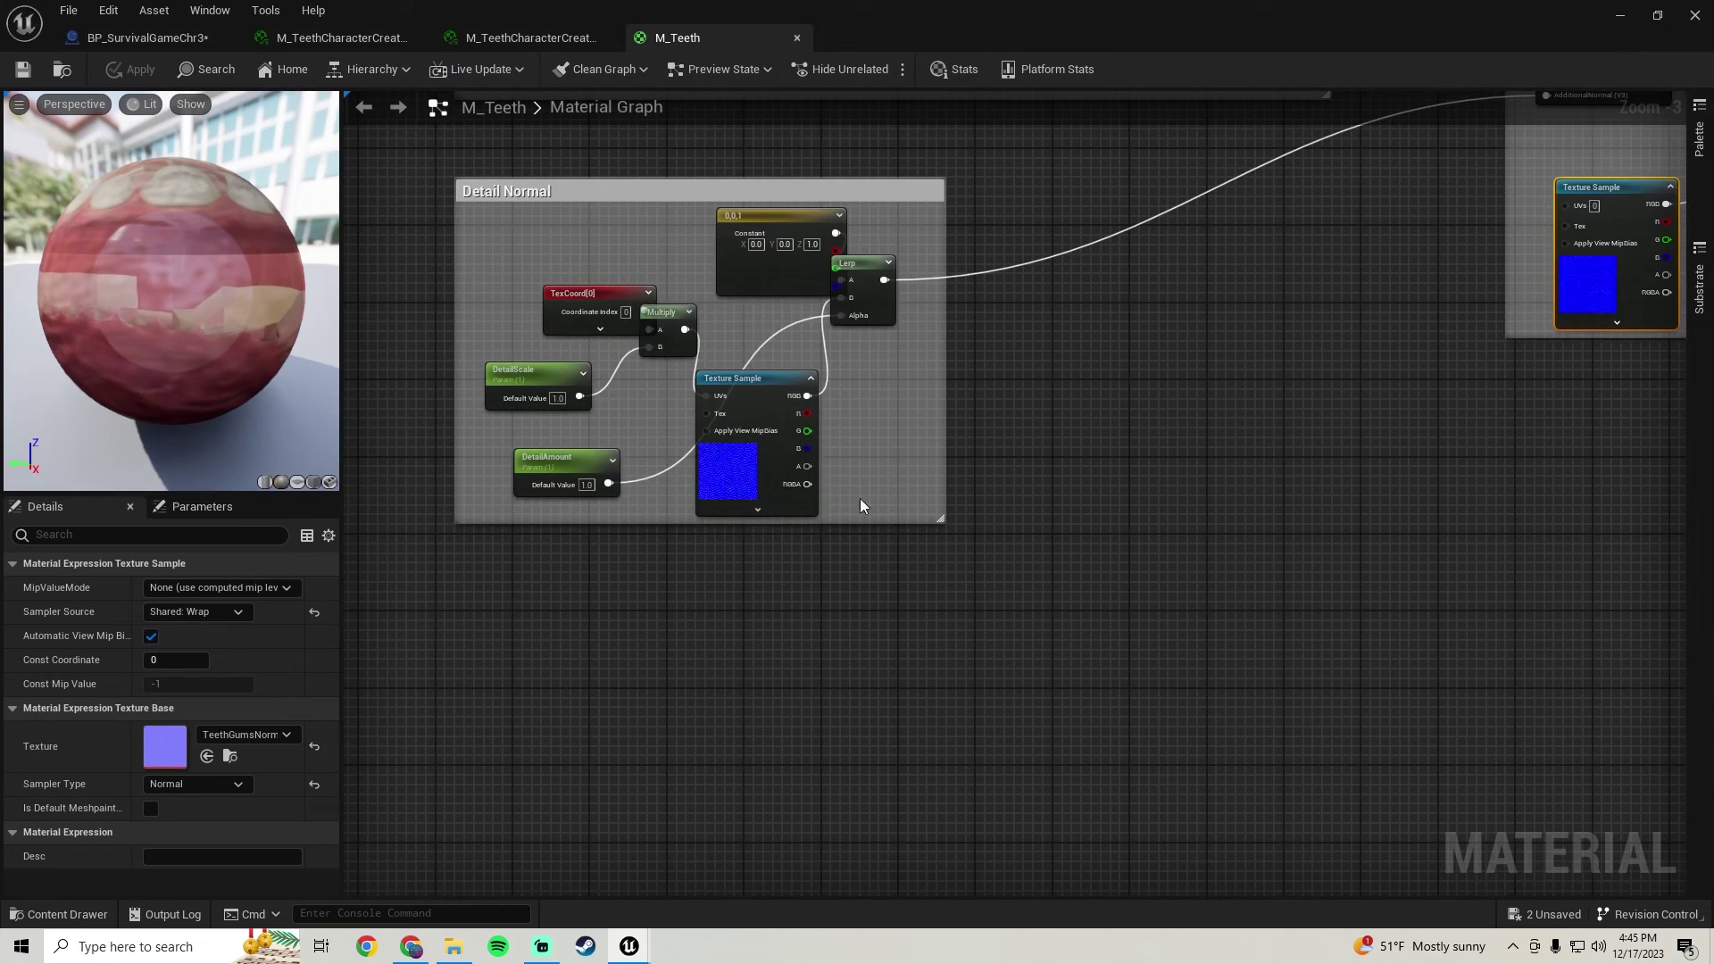
pyautogui.click(730, 483)
pyautogui.doubleClick(165, 746)
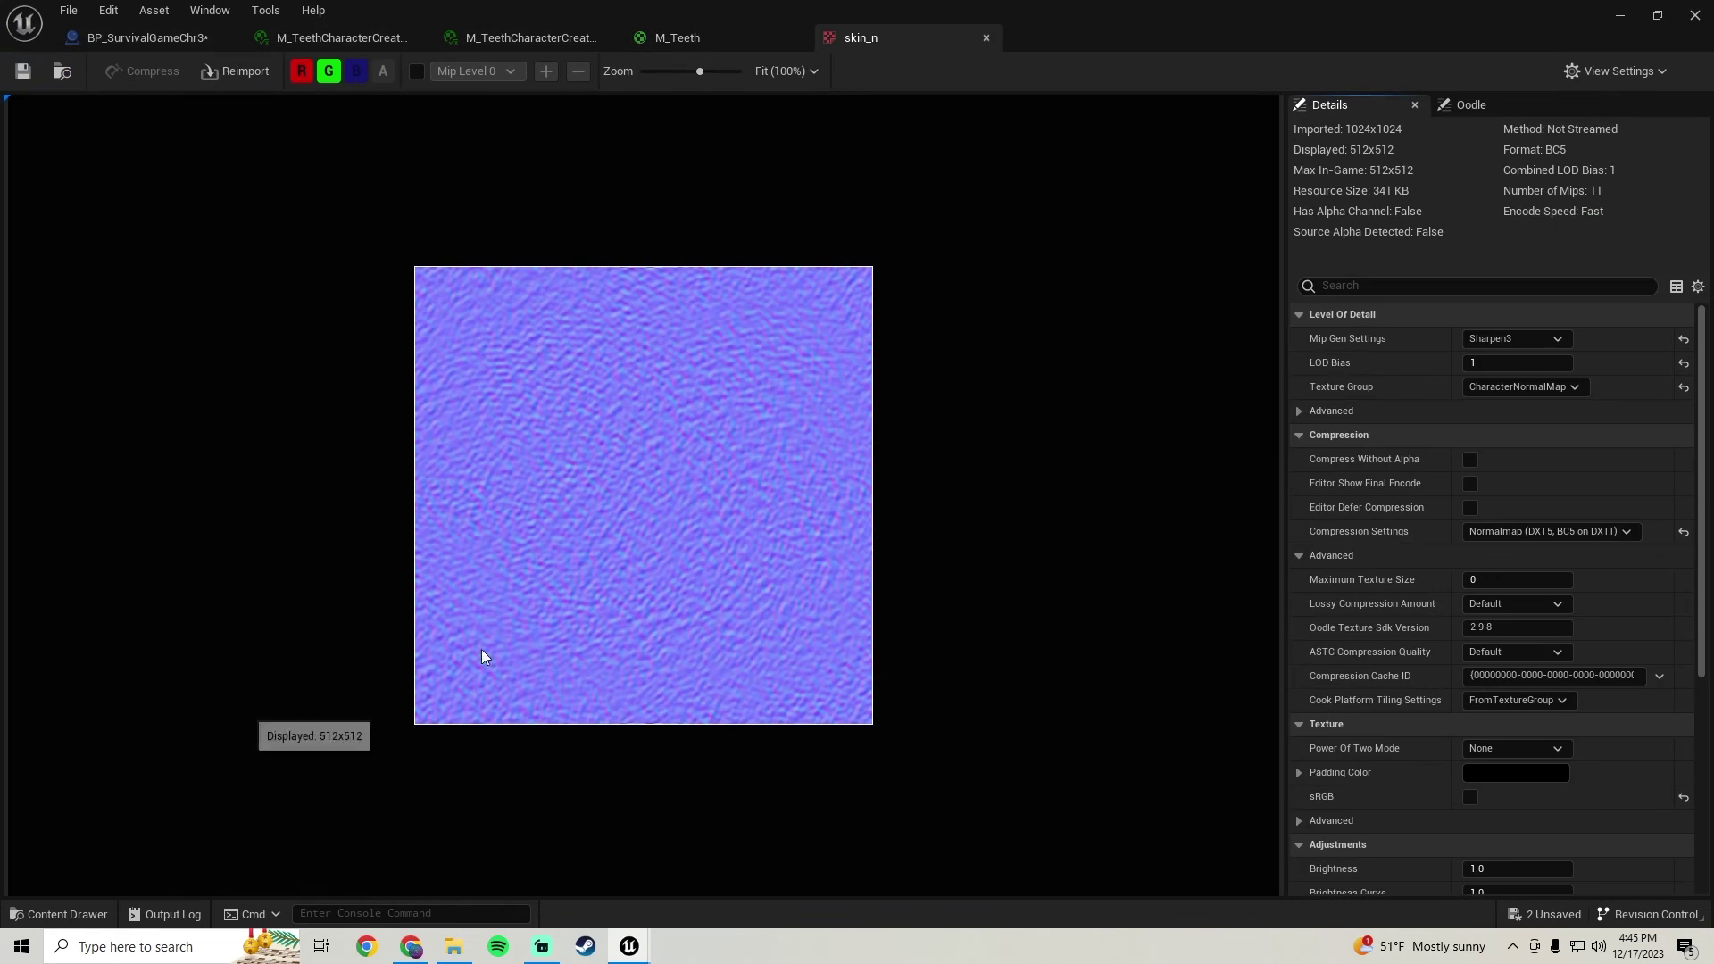
pyautogui.click(986, 37)
pyautogui.scroll(-5, 933, 474)
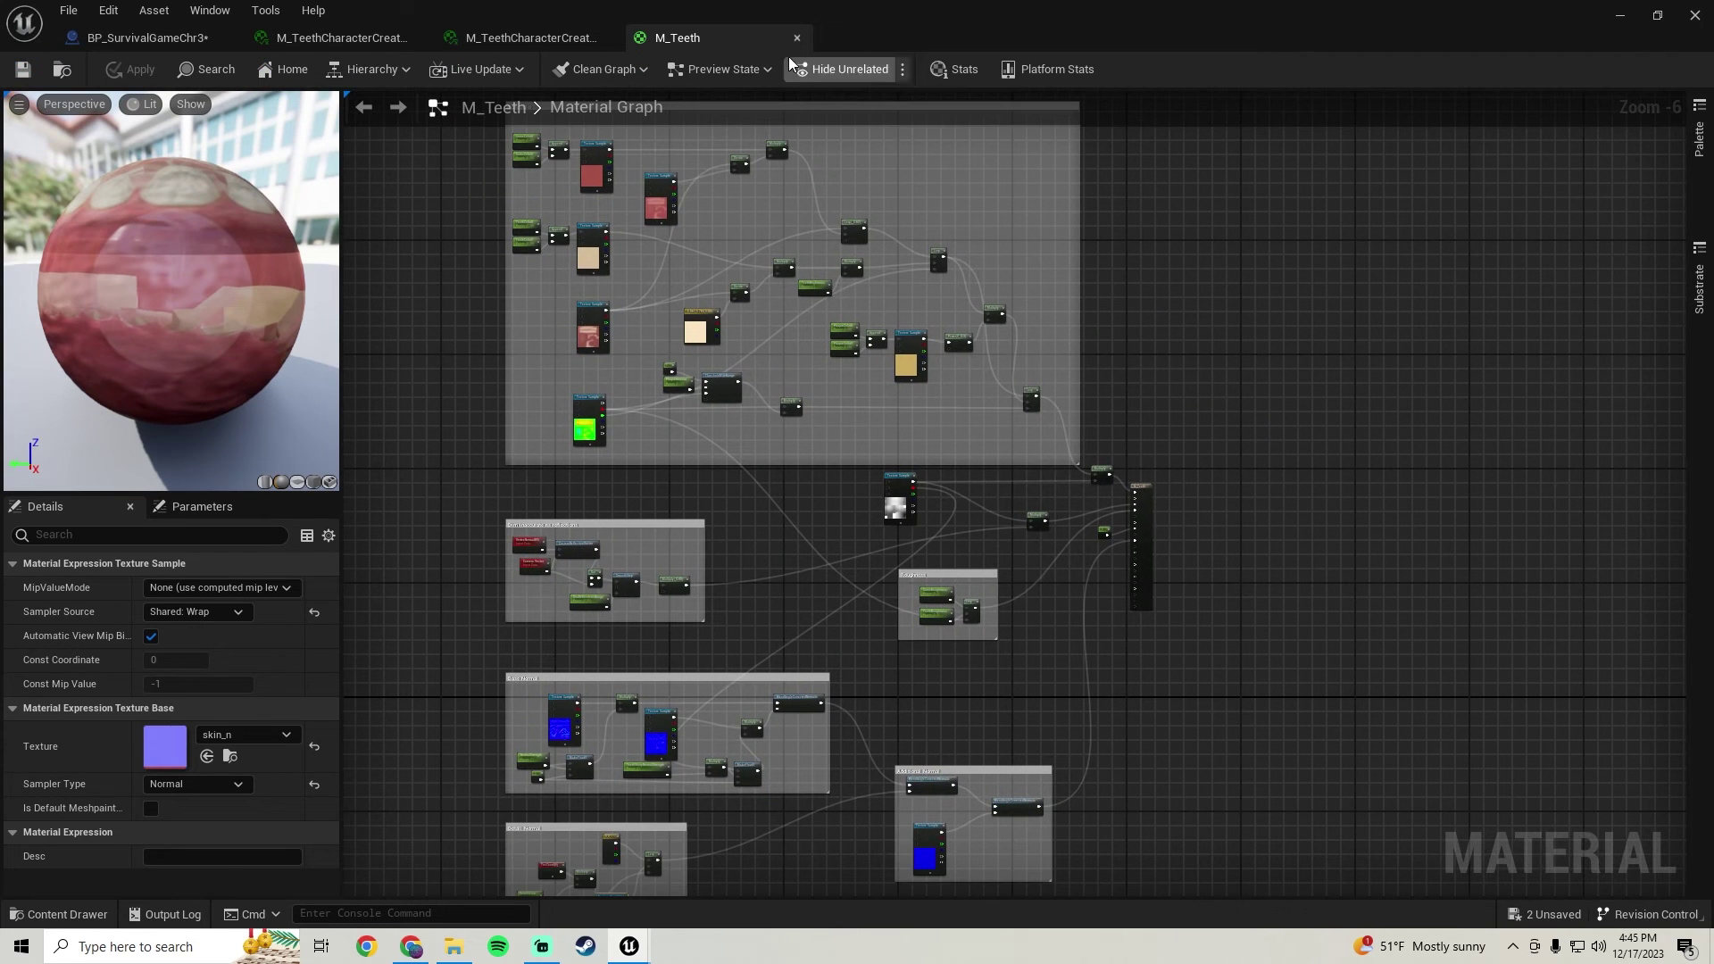
# - Close the M_Teeth material and both teeth material instance tabs
pyautogui.click(797, 38)
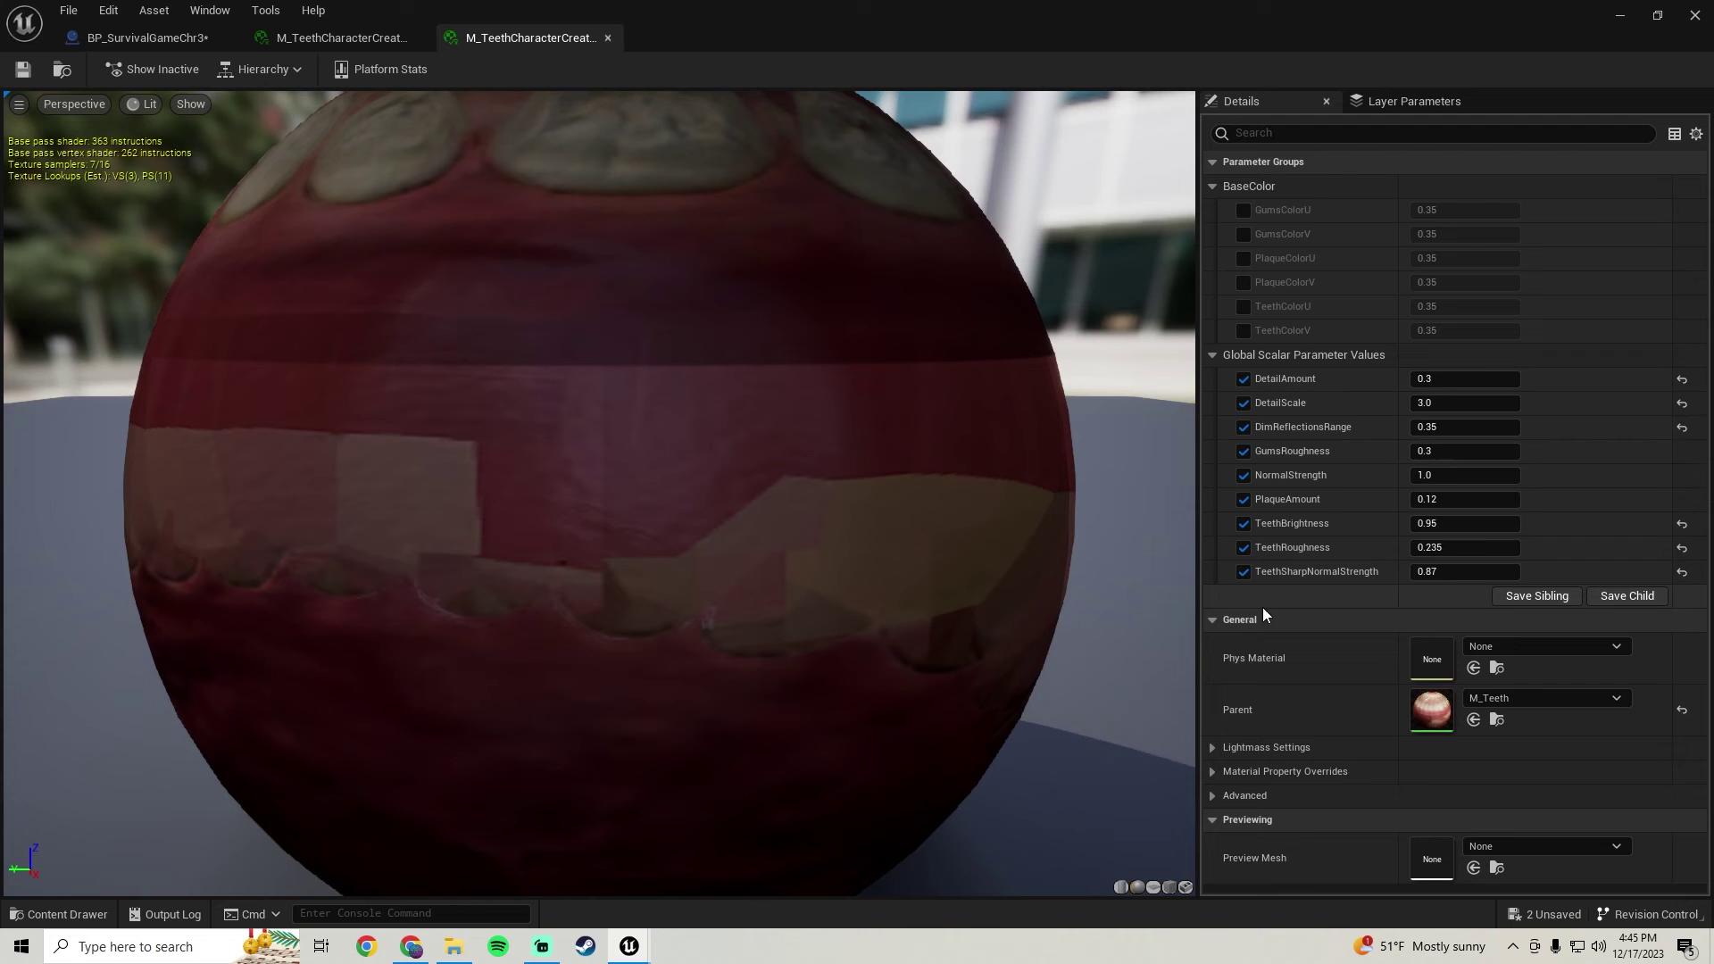
pyautogui.click(608, 37)
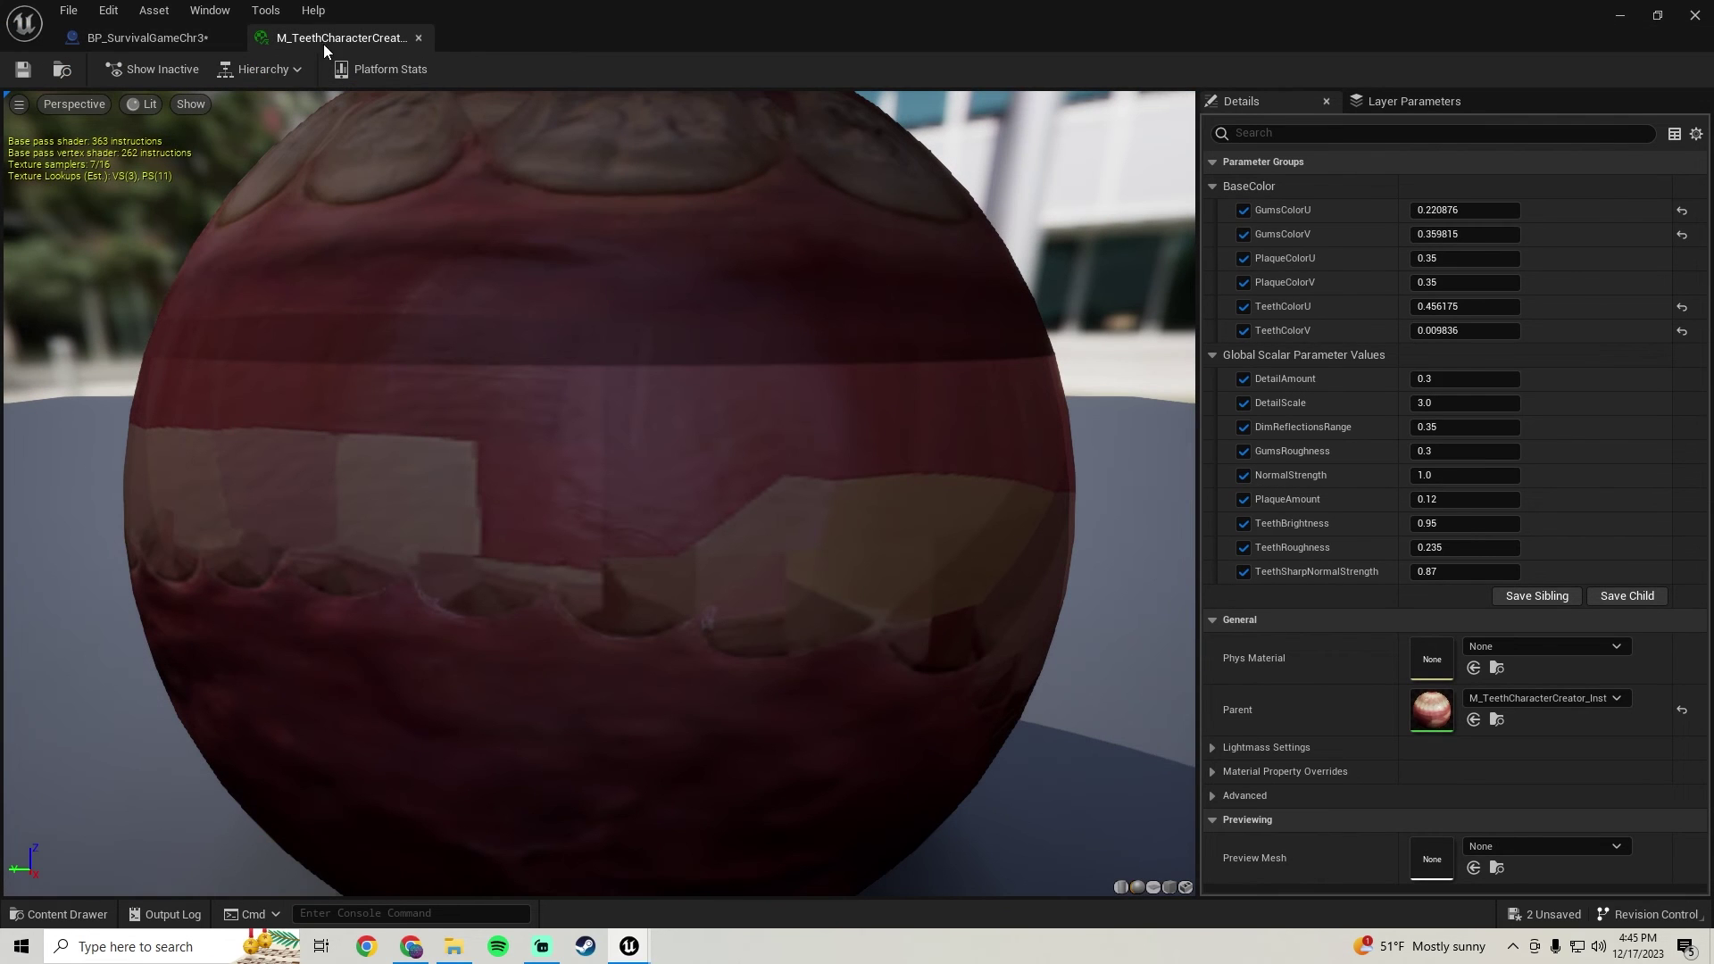
pyautogui.click(419, 37)
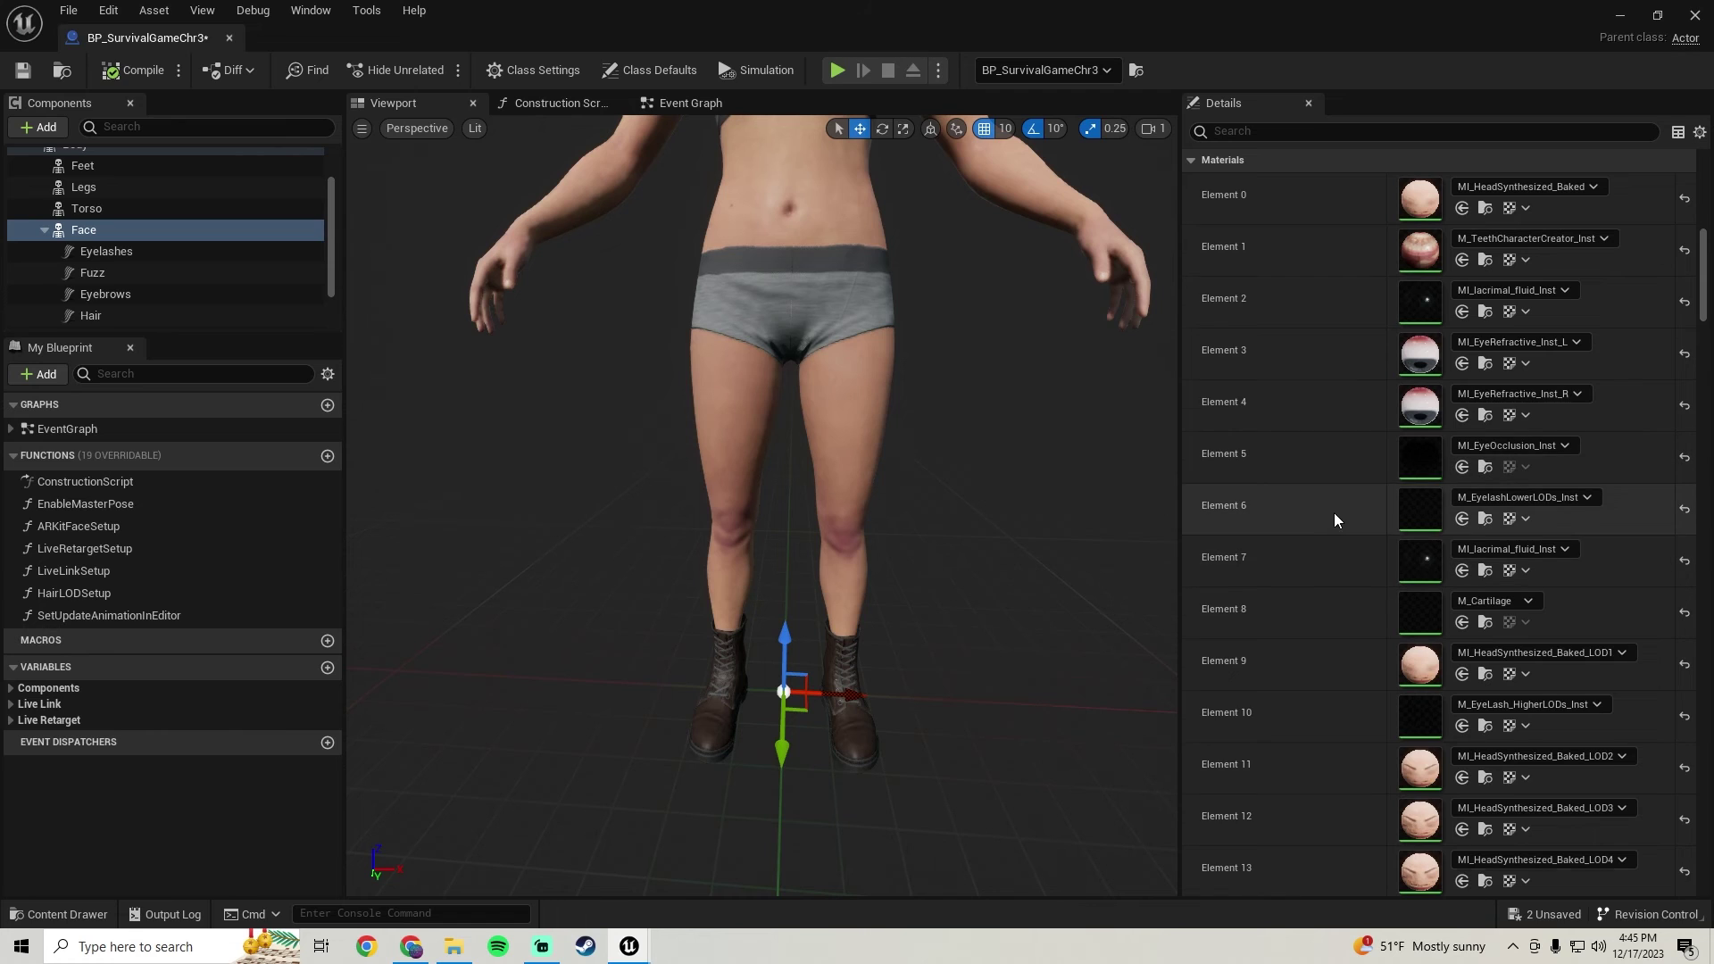
pyautogui.scroll(1, 1333, 512)
pyautogui.scroll(-5, 1355, 353)
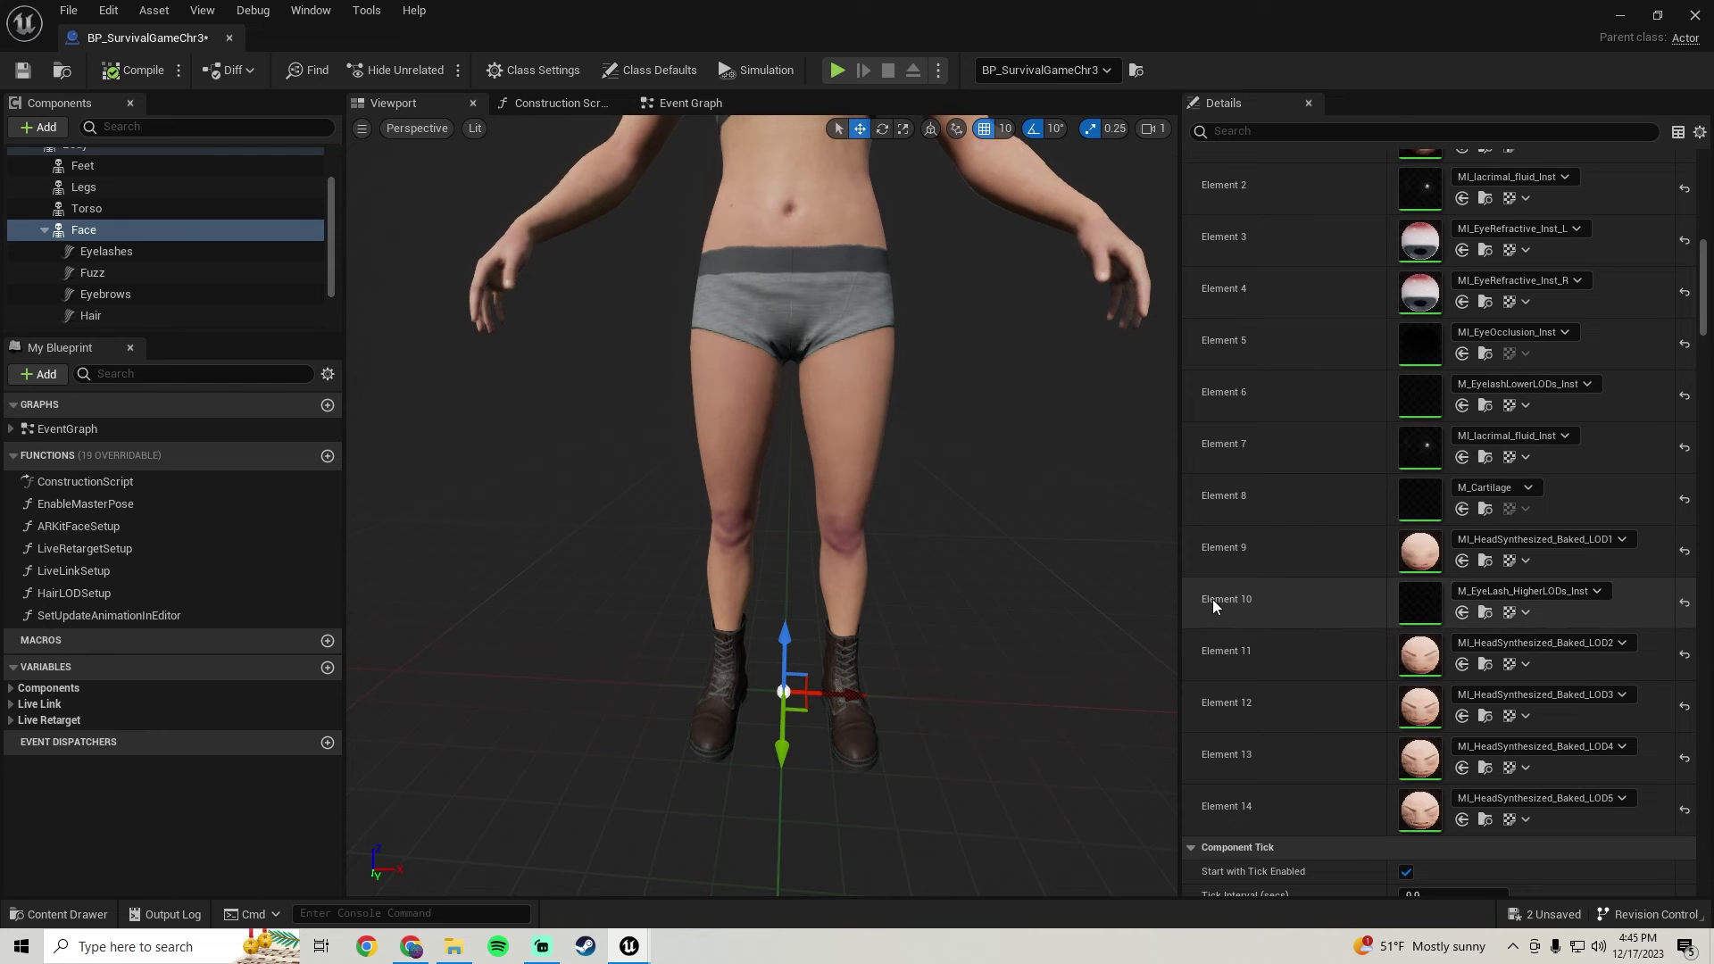
# - Cap Element 10's Eyelashes_S_Thin_Coverage texture at 1024 and return to the character Blueprint
pyautogui.doubleClick(1418, 601)
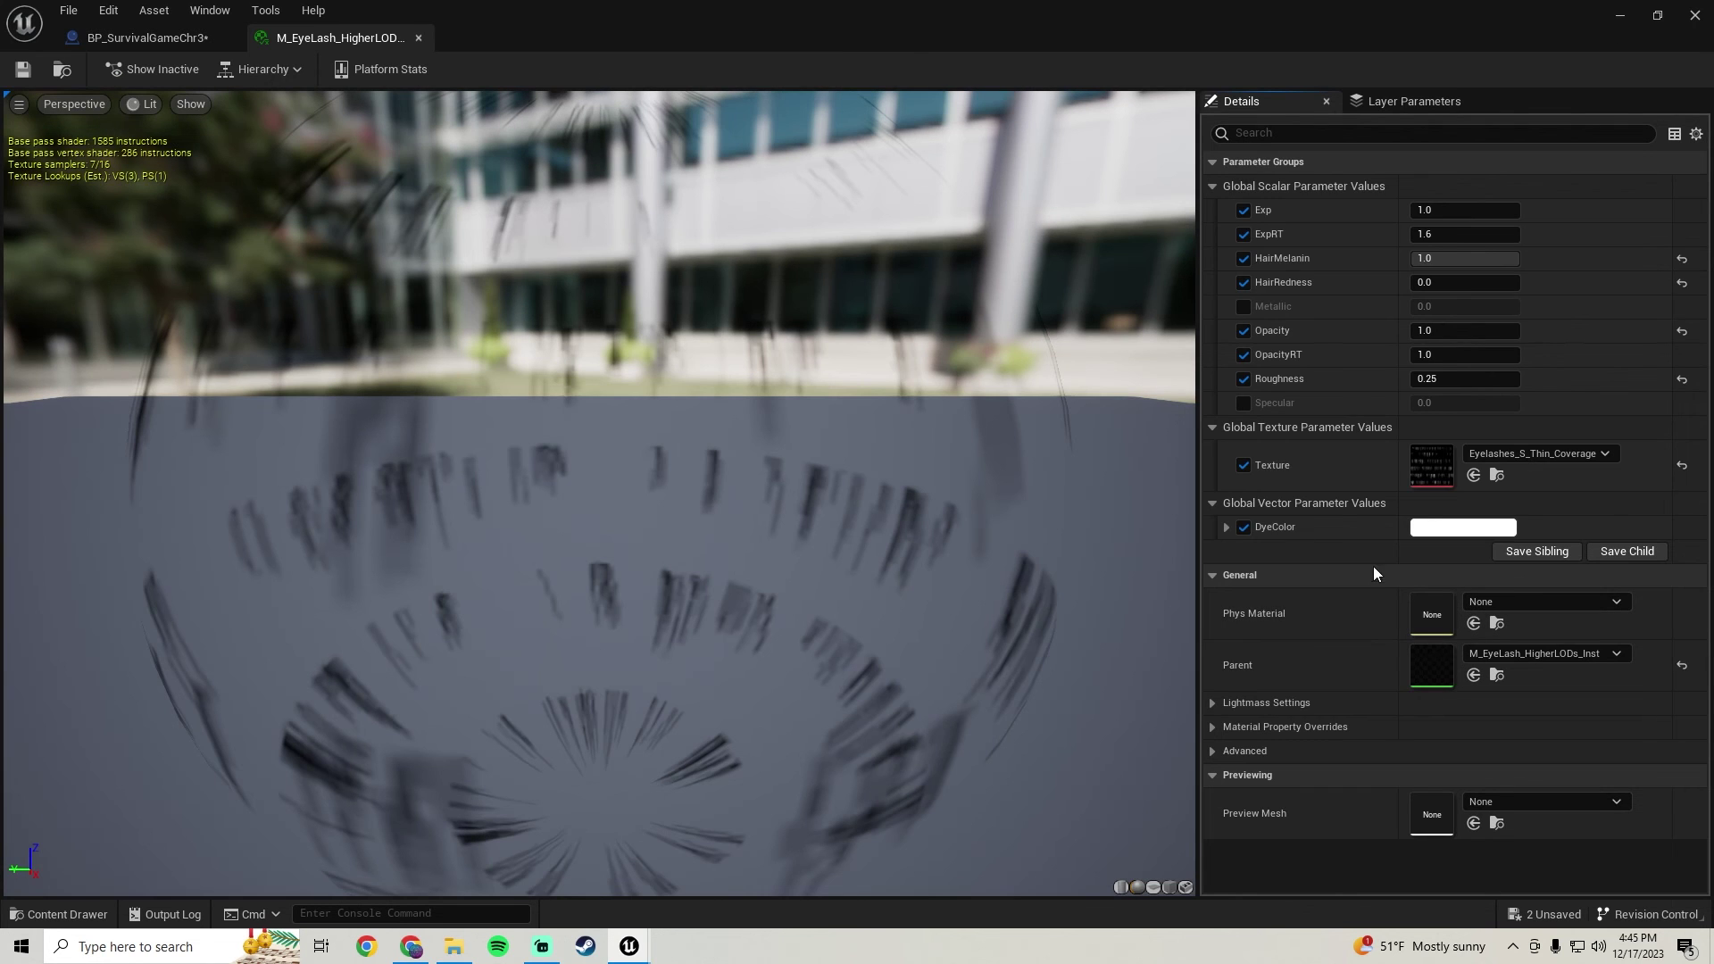
pyautogui.doubleClick(1419, 463)
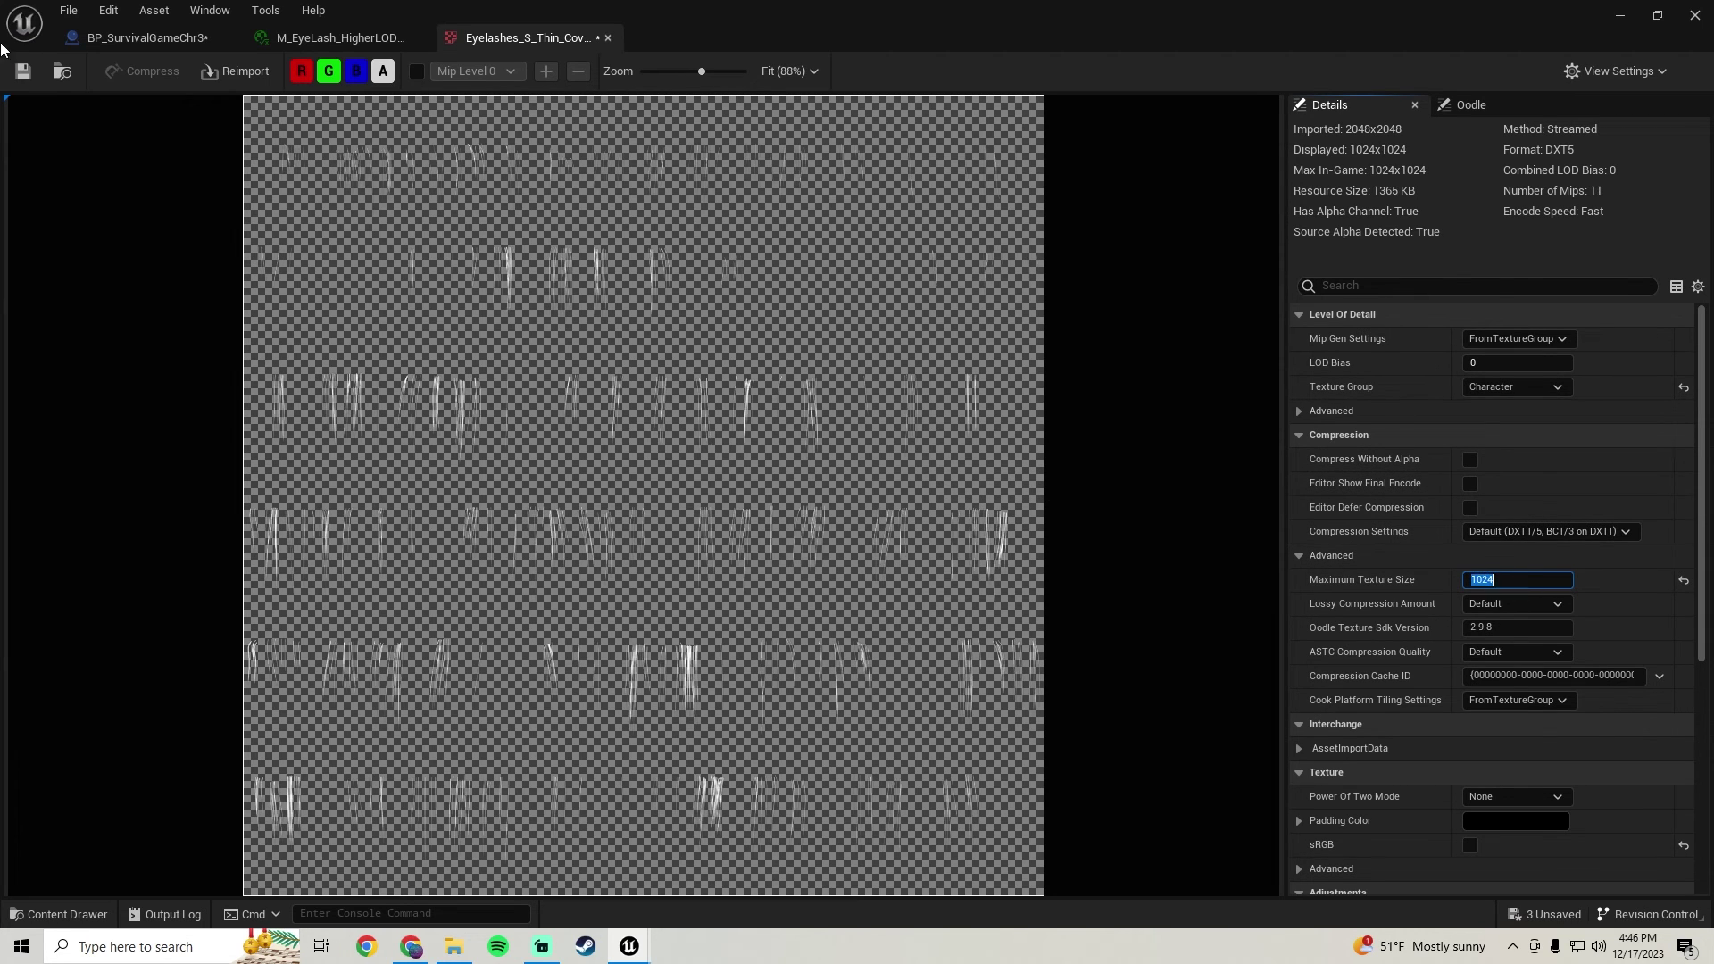
pyautogui.click(609, 38)
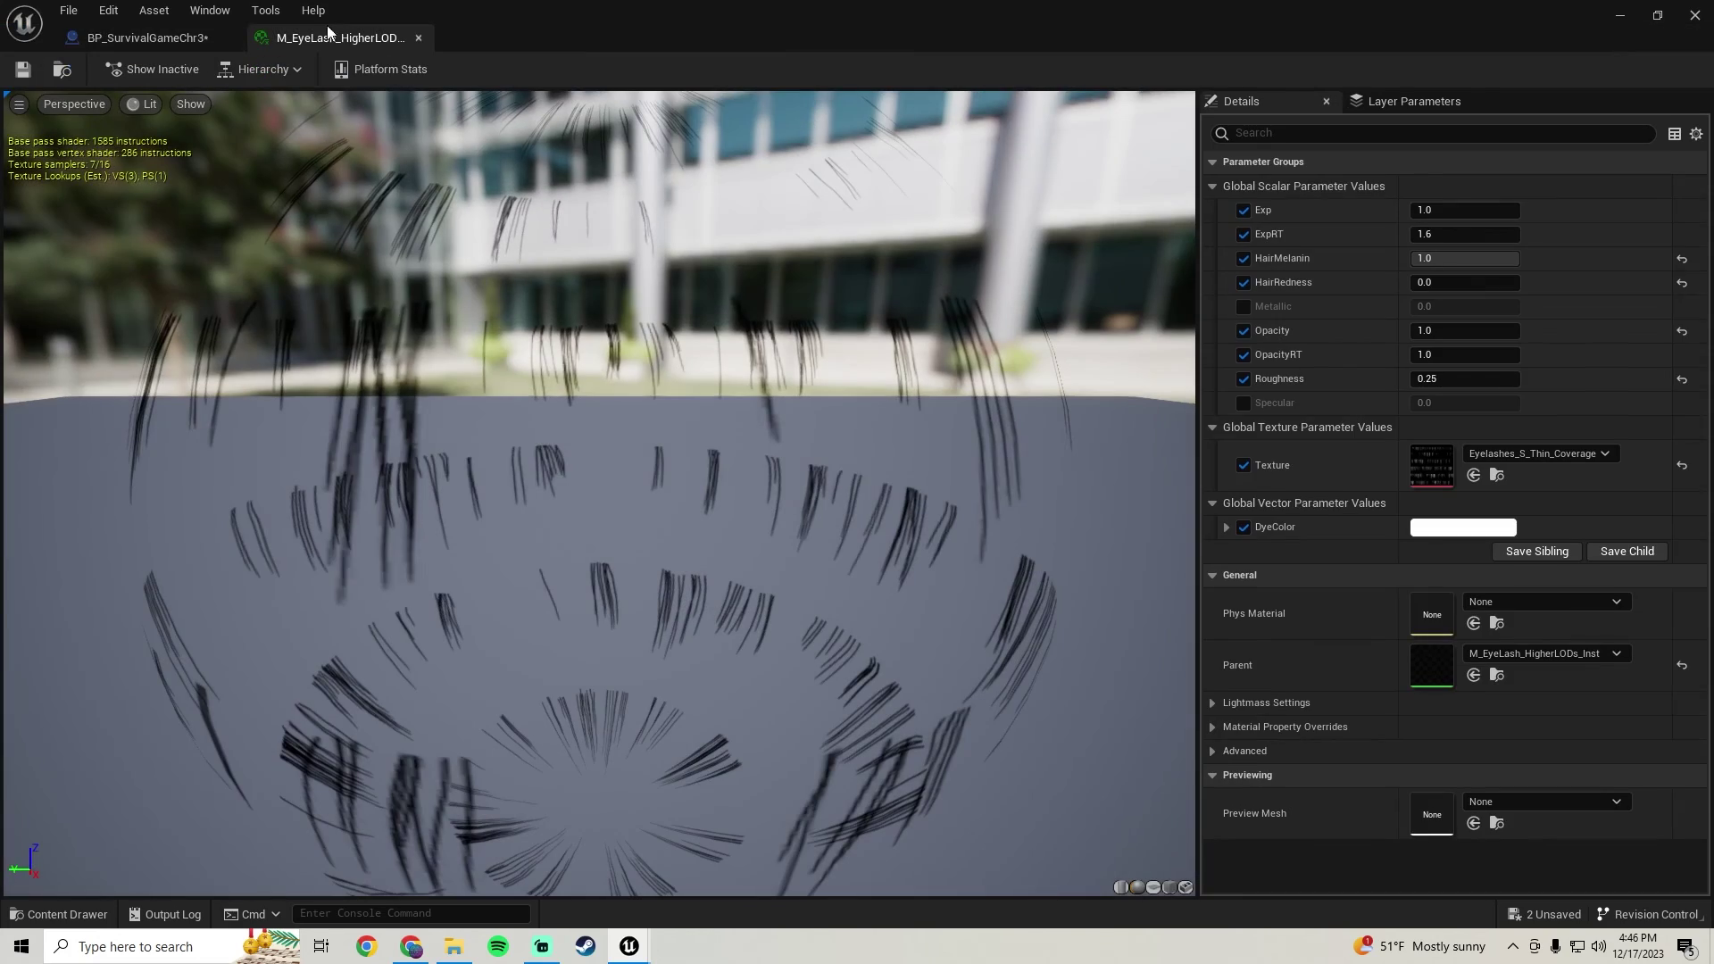
pyautogui.click(146, 39)
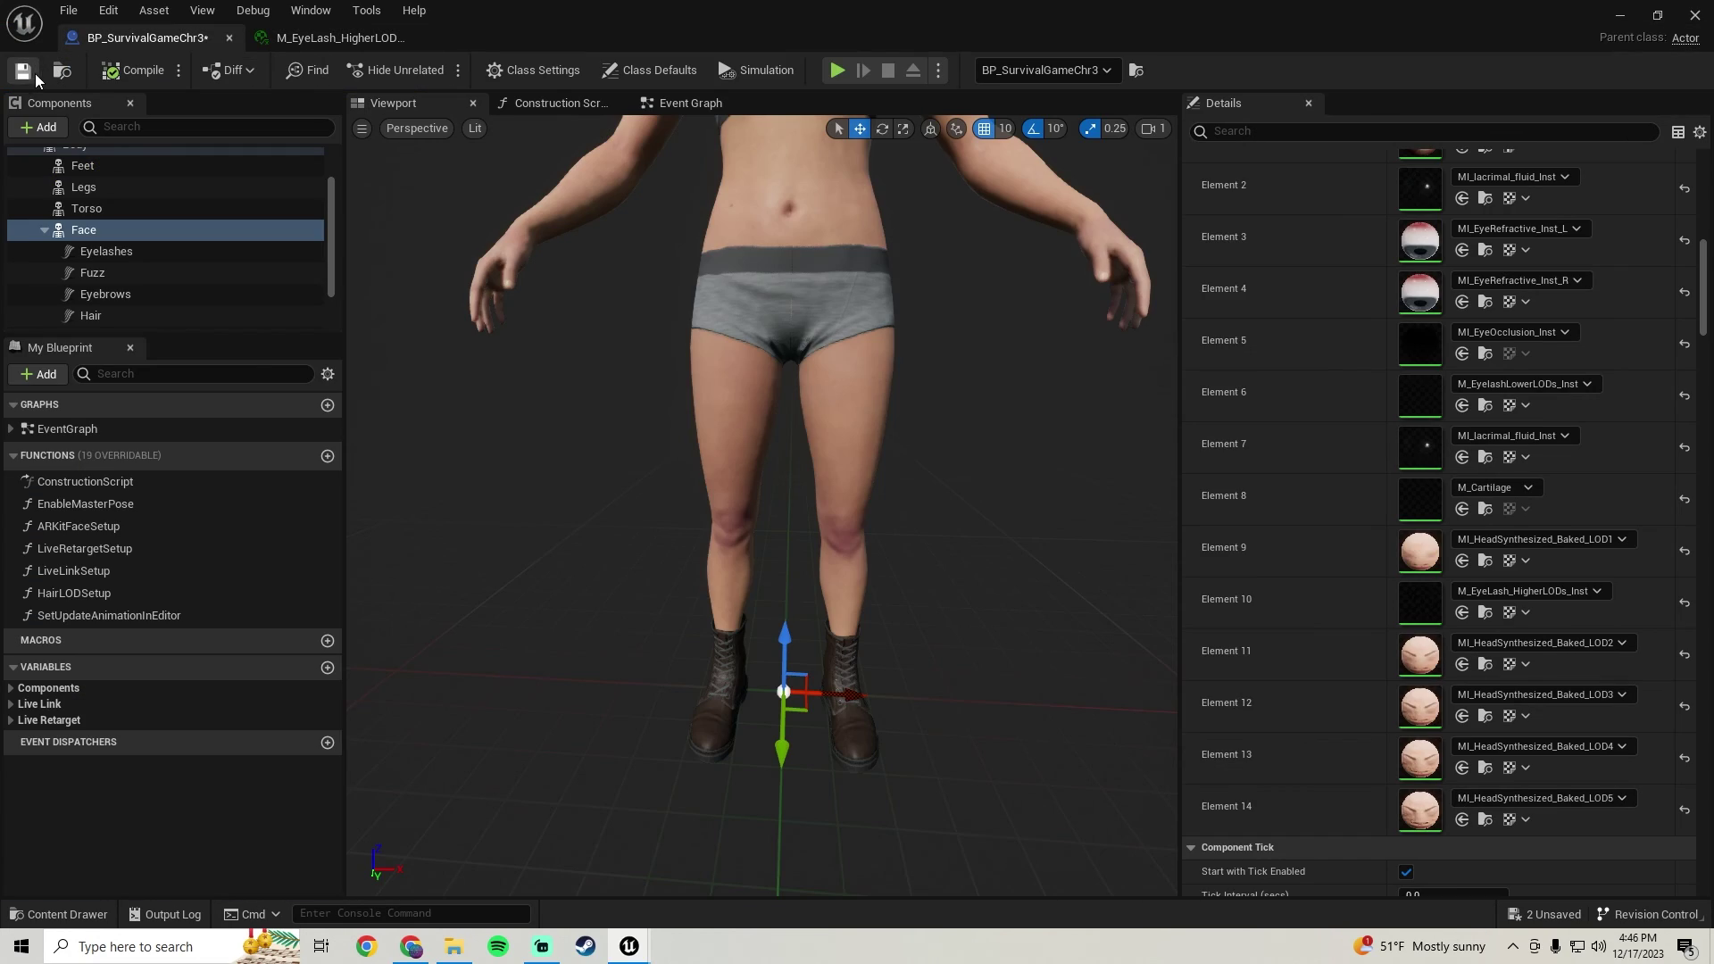
# - Close the Blueprint editor and fly the camera around the character in the level
pyautogui.click(1695, 15)
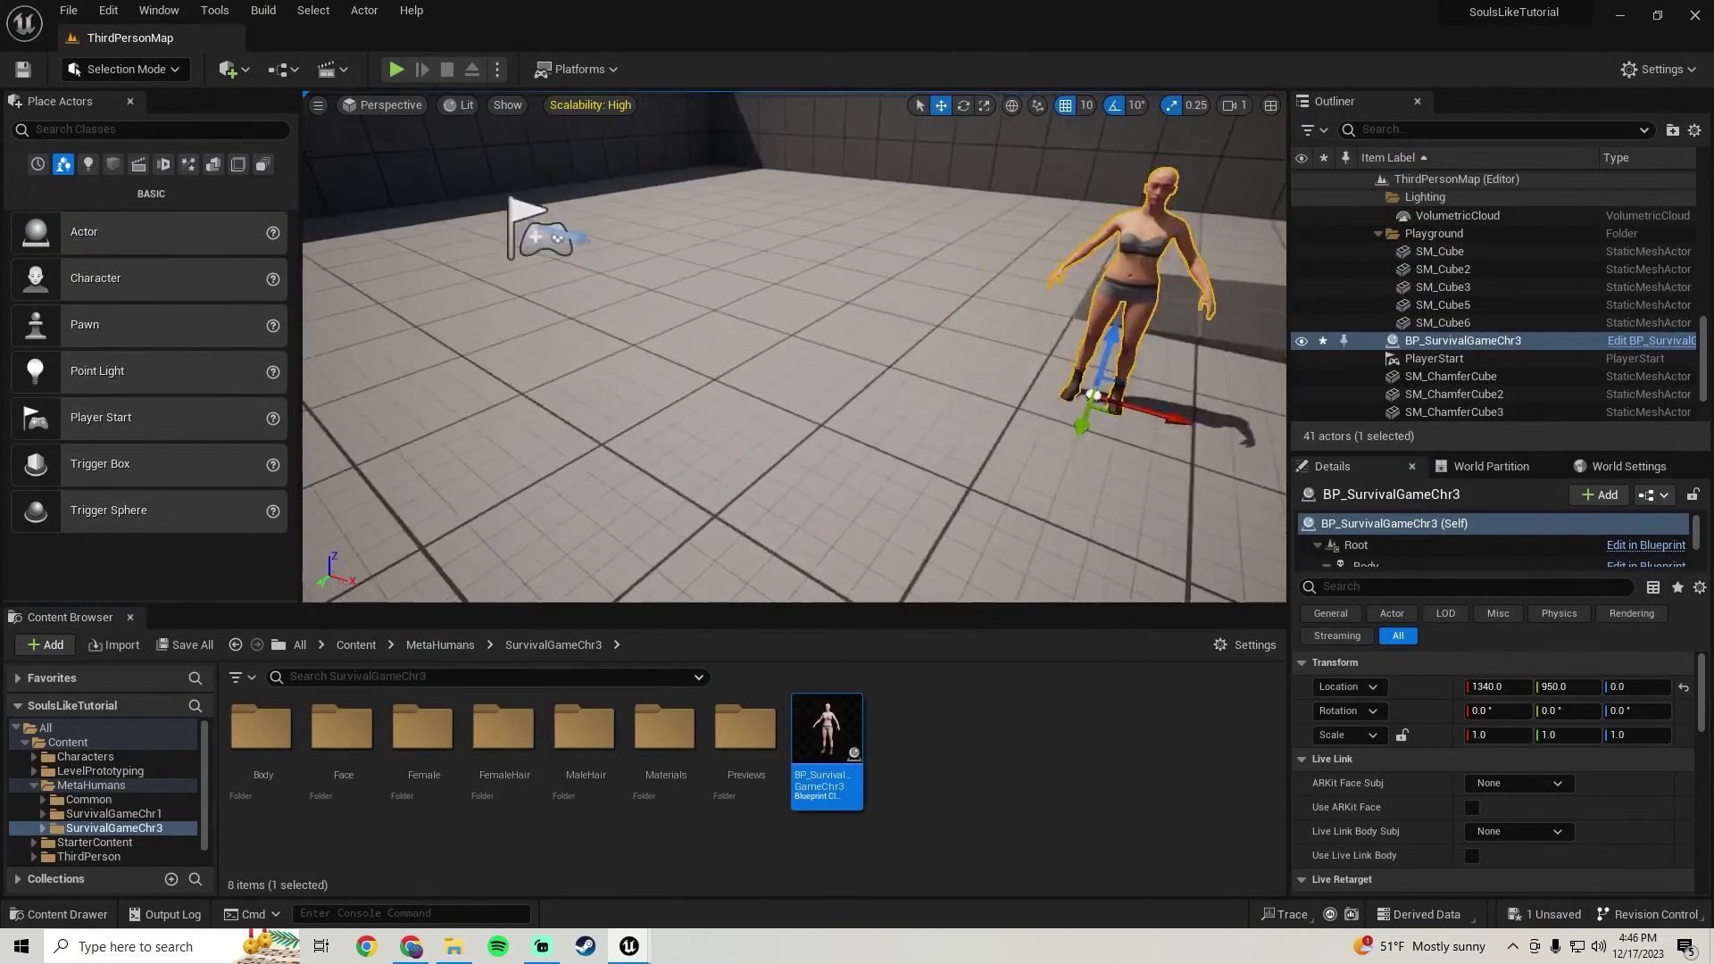
pyautogui.press('w')
pyautogui.moveTo(891, 359); pyautogui.dragTo(839, 350, button='right')
pyautogui.press('g')
pyautogui.press('w')
pyautogui.press('d')
pyautogui.moveTo(941, 323)
pyautogui.mouseDown(button='right')
pyautogui.moveTo(893, 327)
pyautogui.moveTo(942, 324)
pyautogui.mouseUp(button='right')
pyautogui.press('w')
pyautogui.press('s')
# - Save all assets including the character Blueprint, then view the character full-screen
pyautogui.click(186, 644)
pyautogui.click(1000, 674)
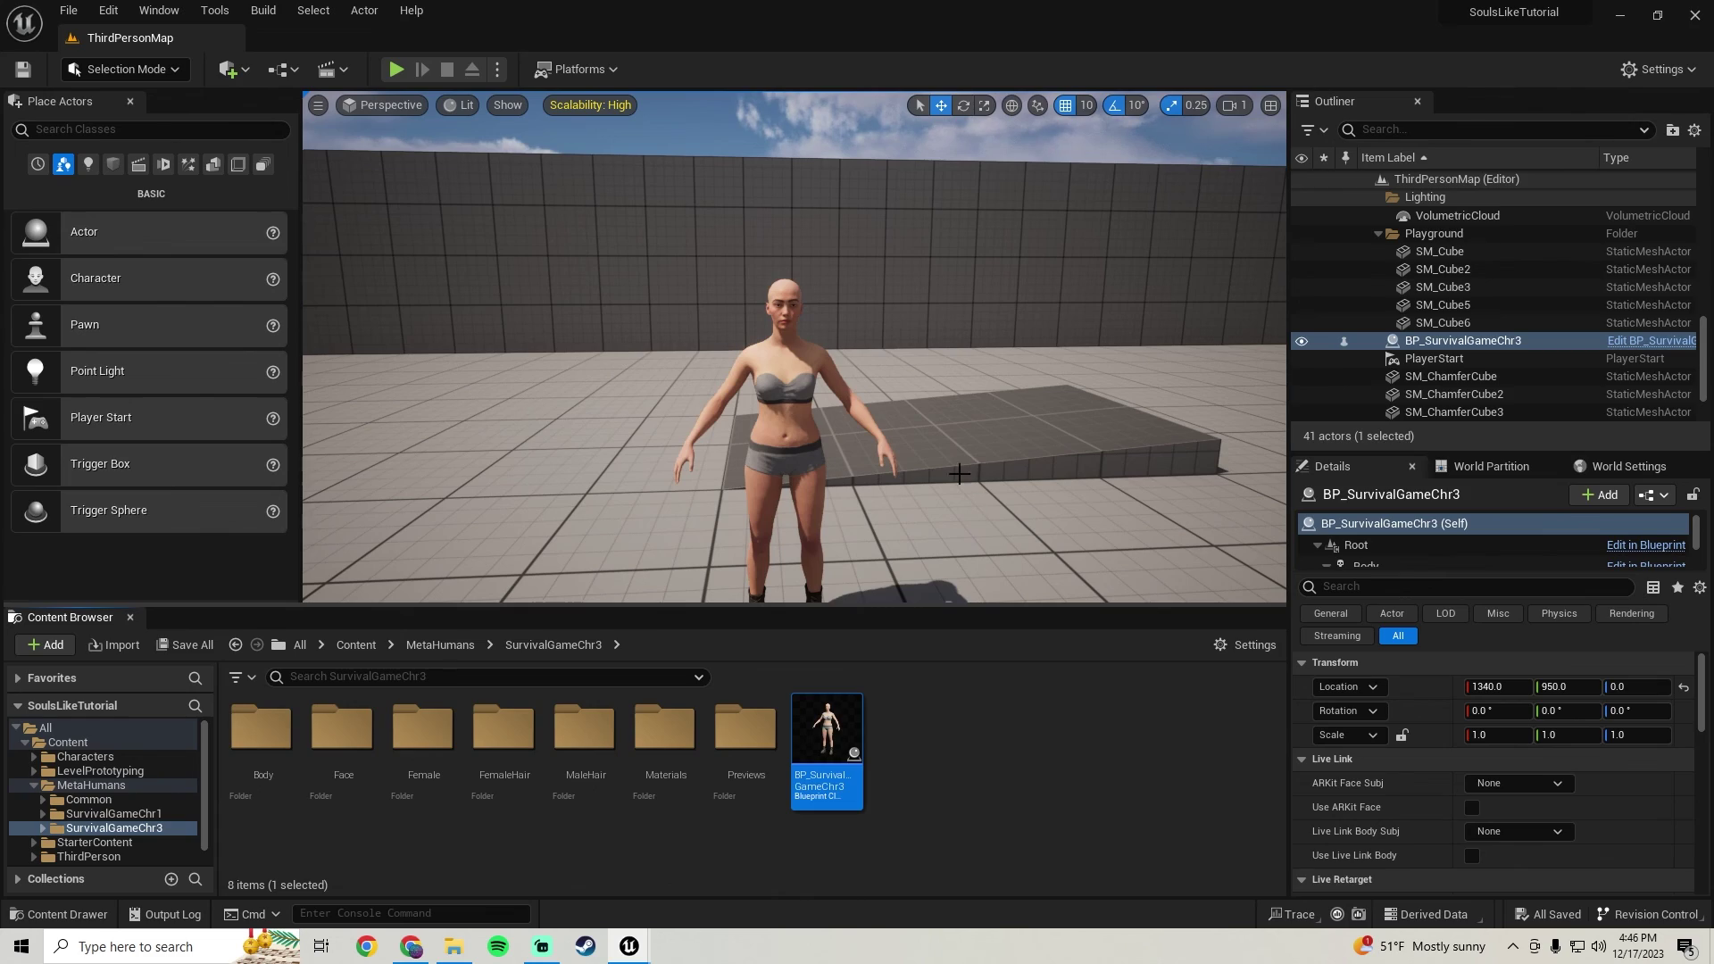
pyautogui.scroll(3, 914, 406)
pyautogui.press('F11')
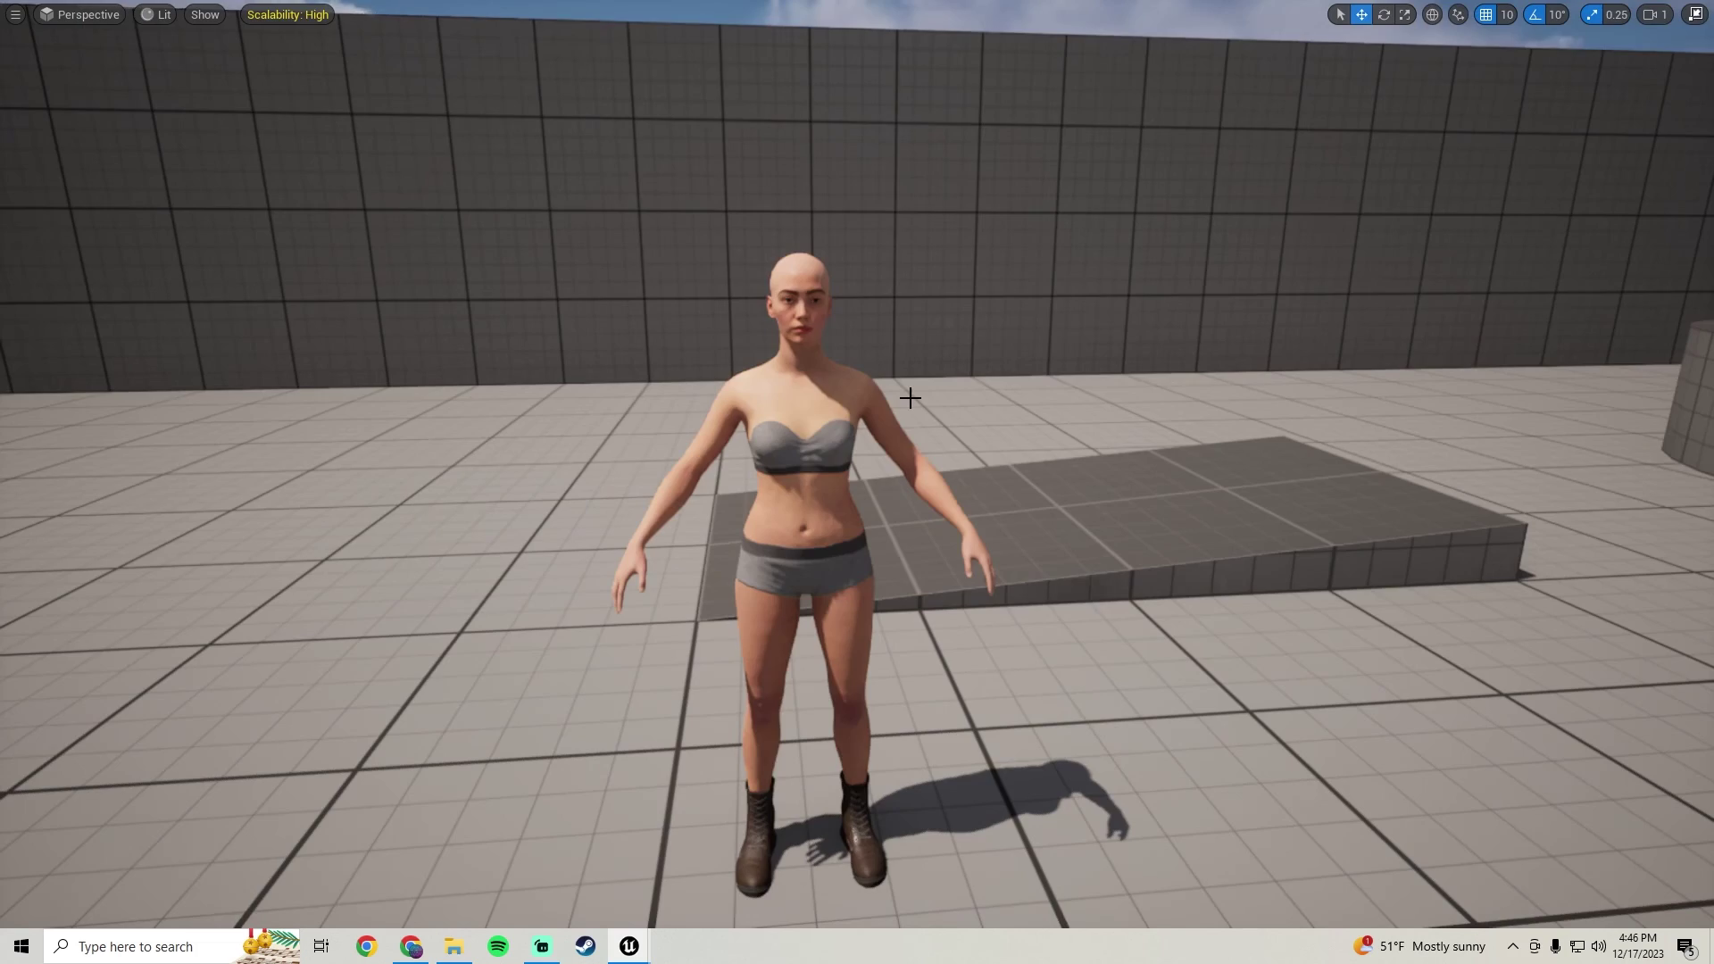
pyautogui.press('w')
pyautogui.moveTo(910, 398)
pyautogui.mouseDown(button='right')
pyautogui.moveTo(892, 398)
pyautogui.moveTo(902, 321)
pyautogui.moveTo(884, 420)
pyautogui.moveTo(887, 384)
pyautogui.moveTo(910, 397)
pyautogui.mouseUp(button='right')
pyautogui.press('s')
pyautogui.press('w')
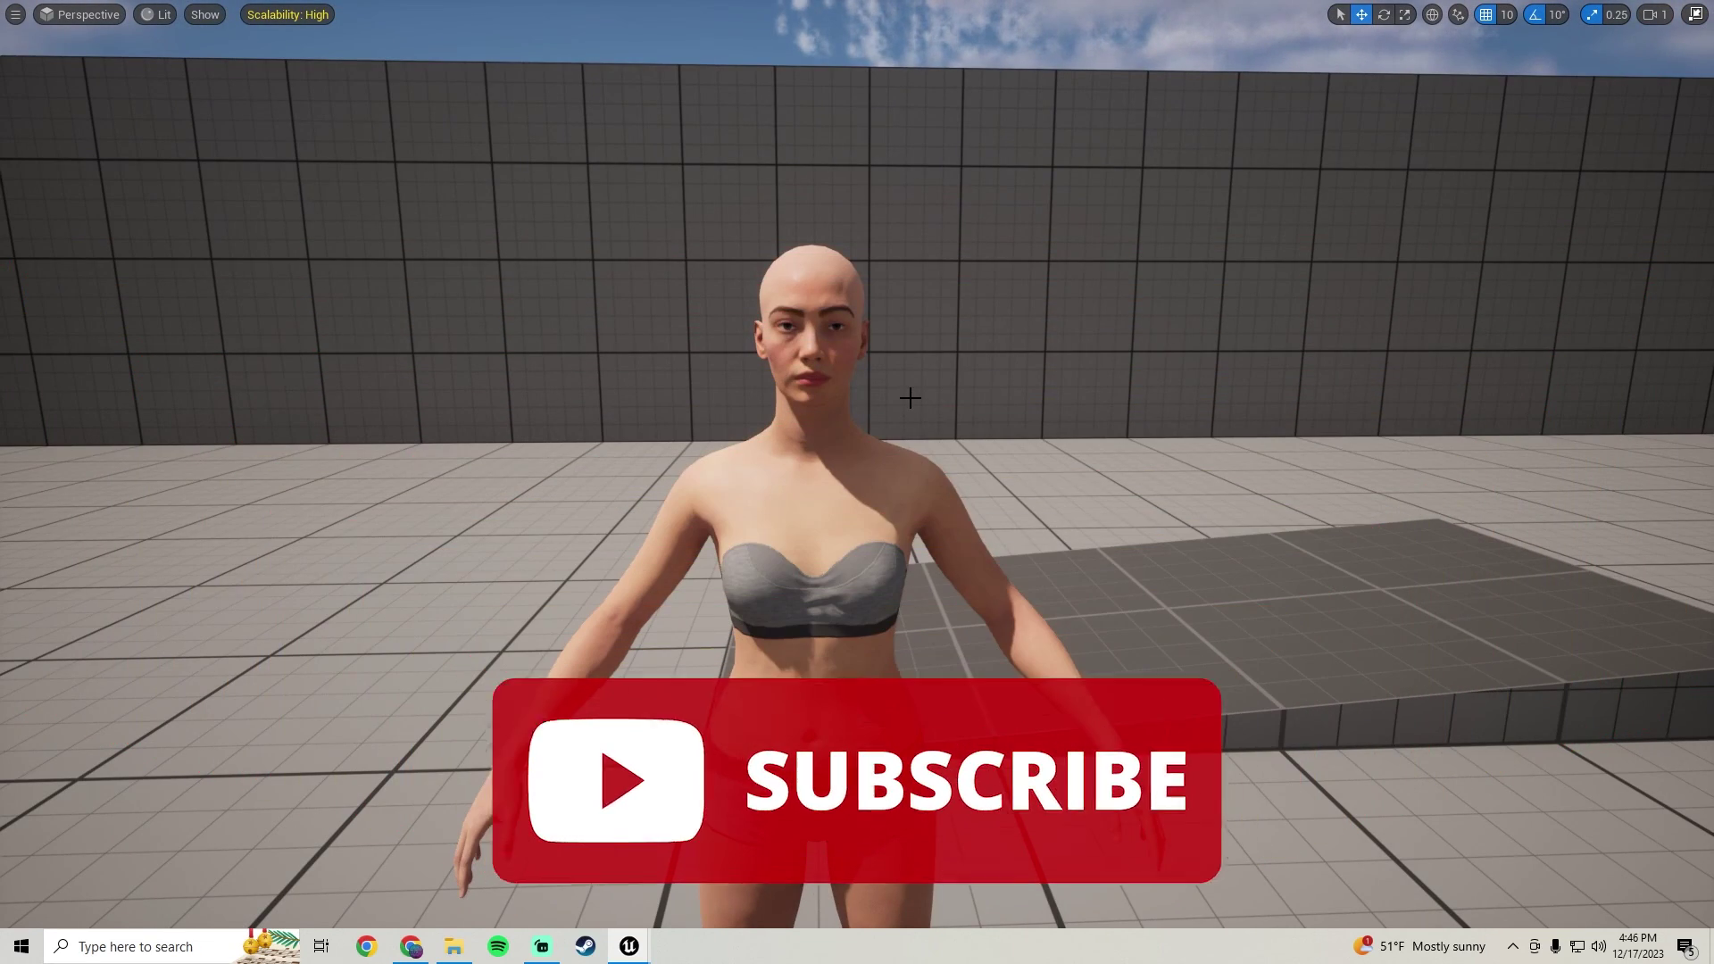